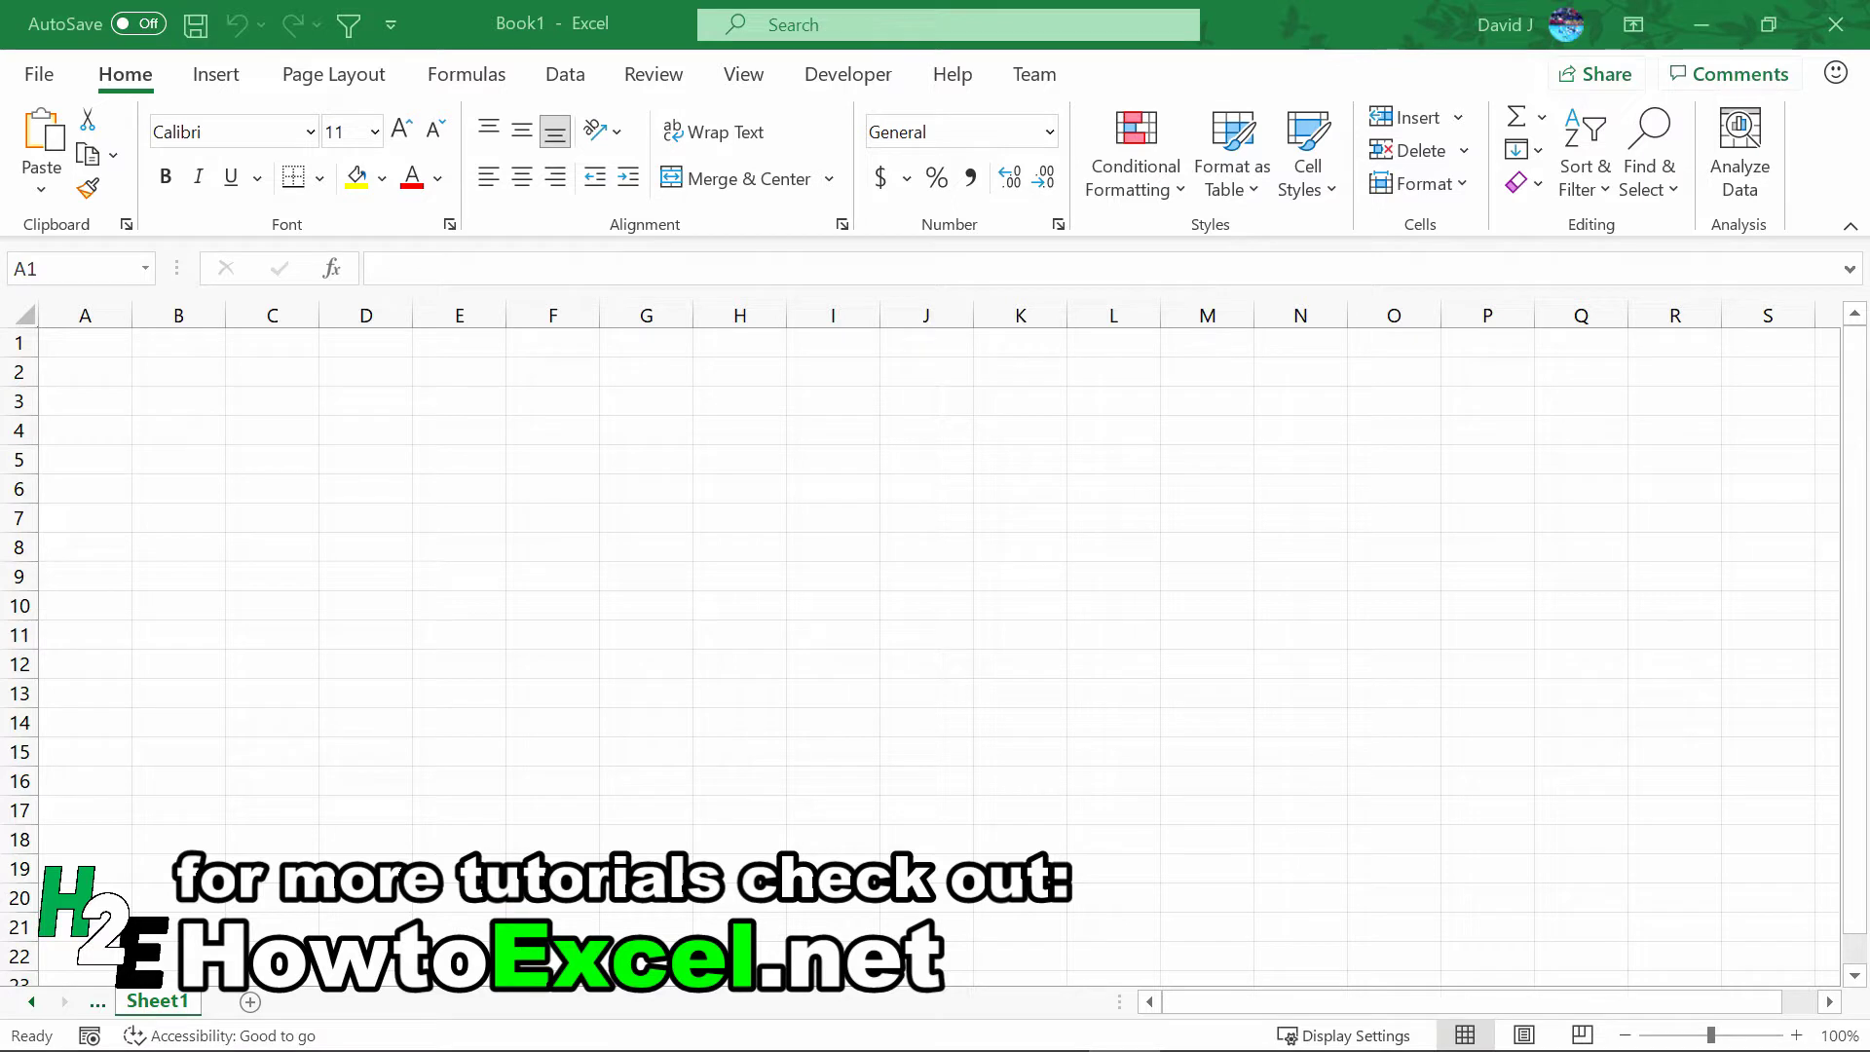
Start a From Web data import from cell A1 of the empty sheet
click(85, 346)
click(575, 74)
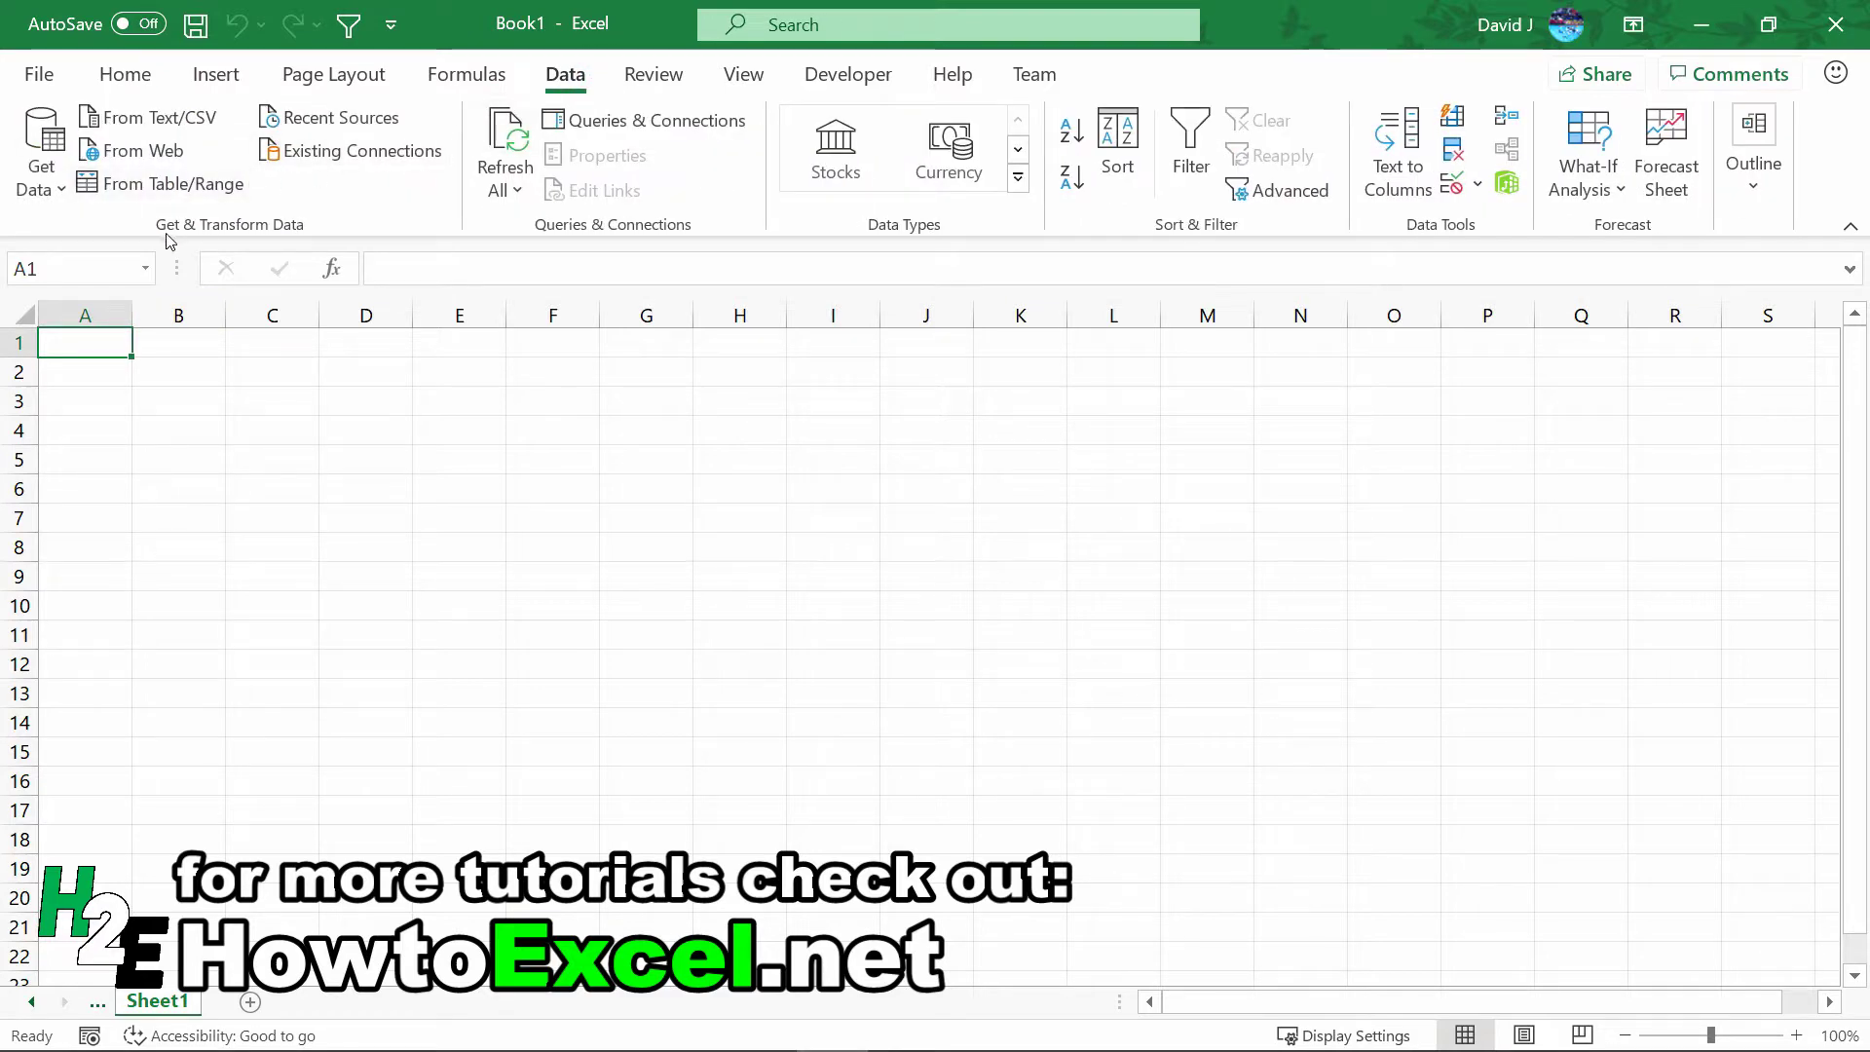
click(146, 153)
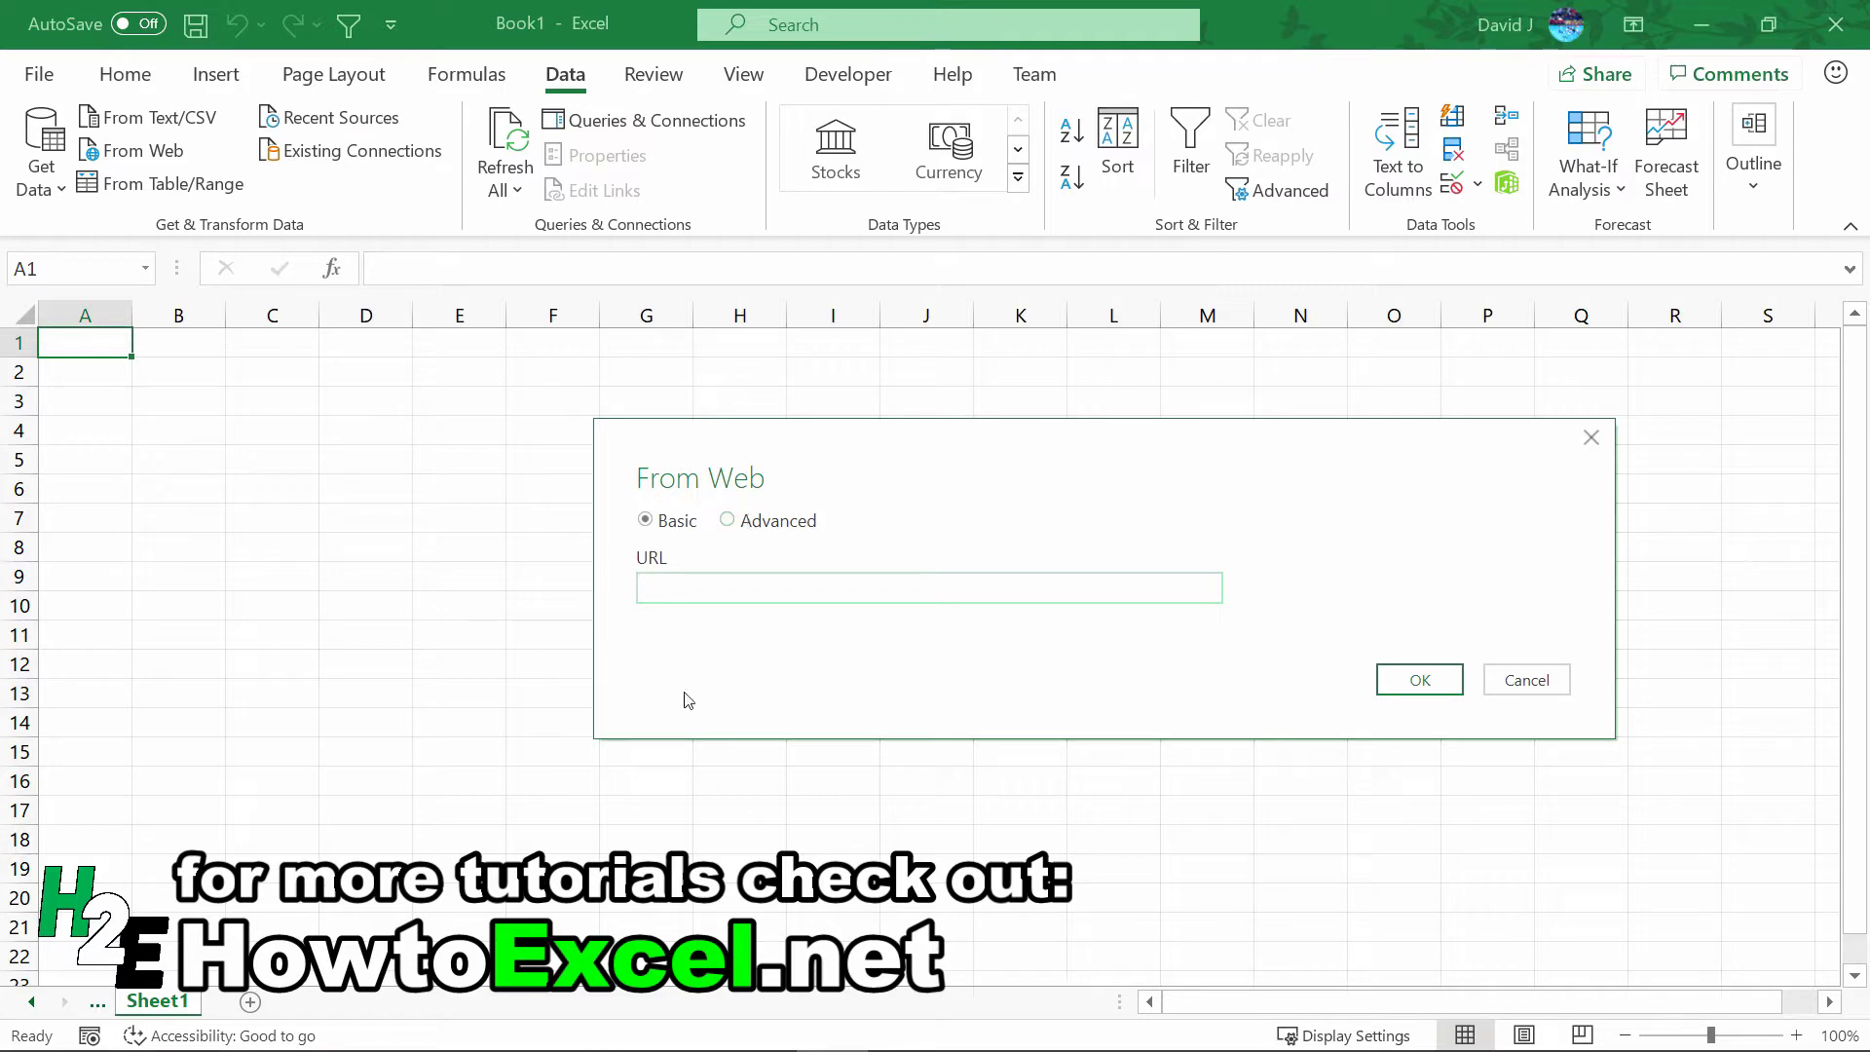
Show AAPL's last 6 months of Yahoo Finance prices and copy the Download link address
mouse_move(523, 1038)
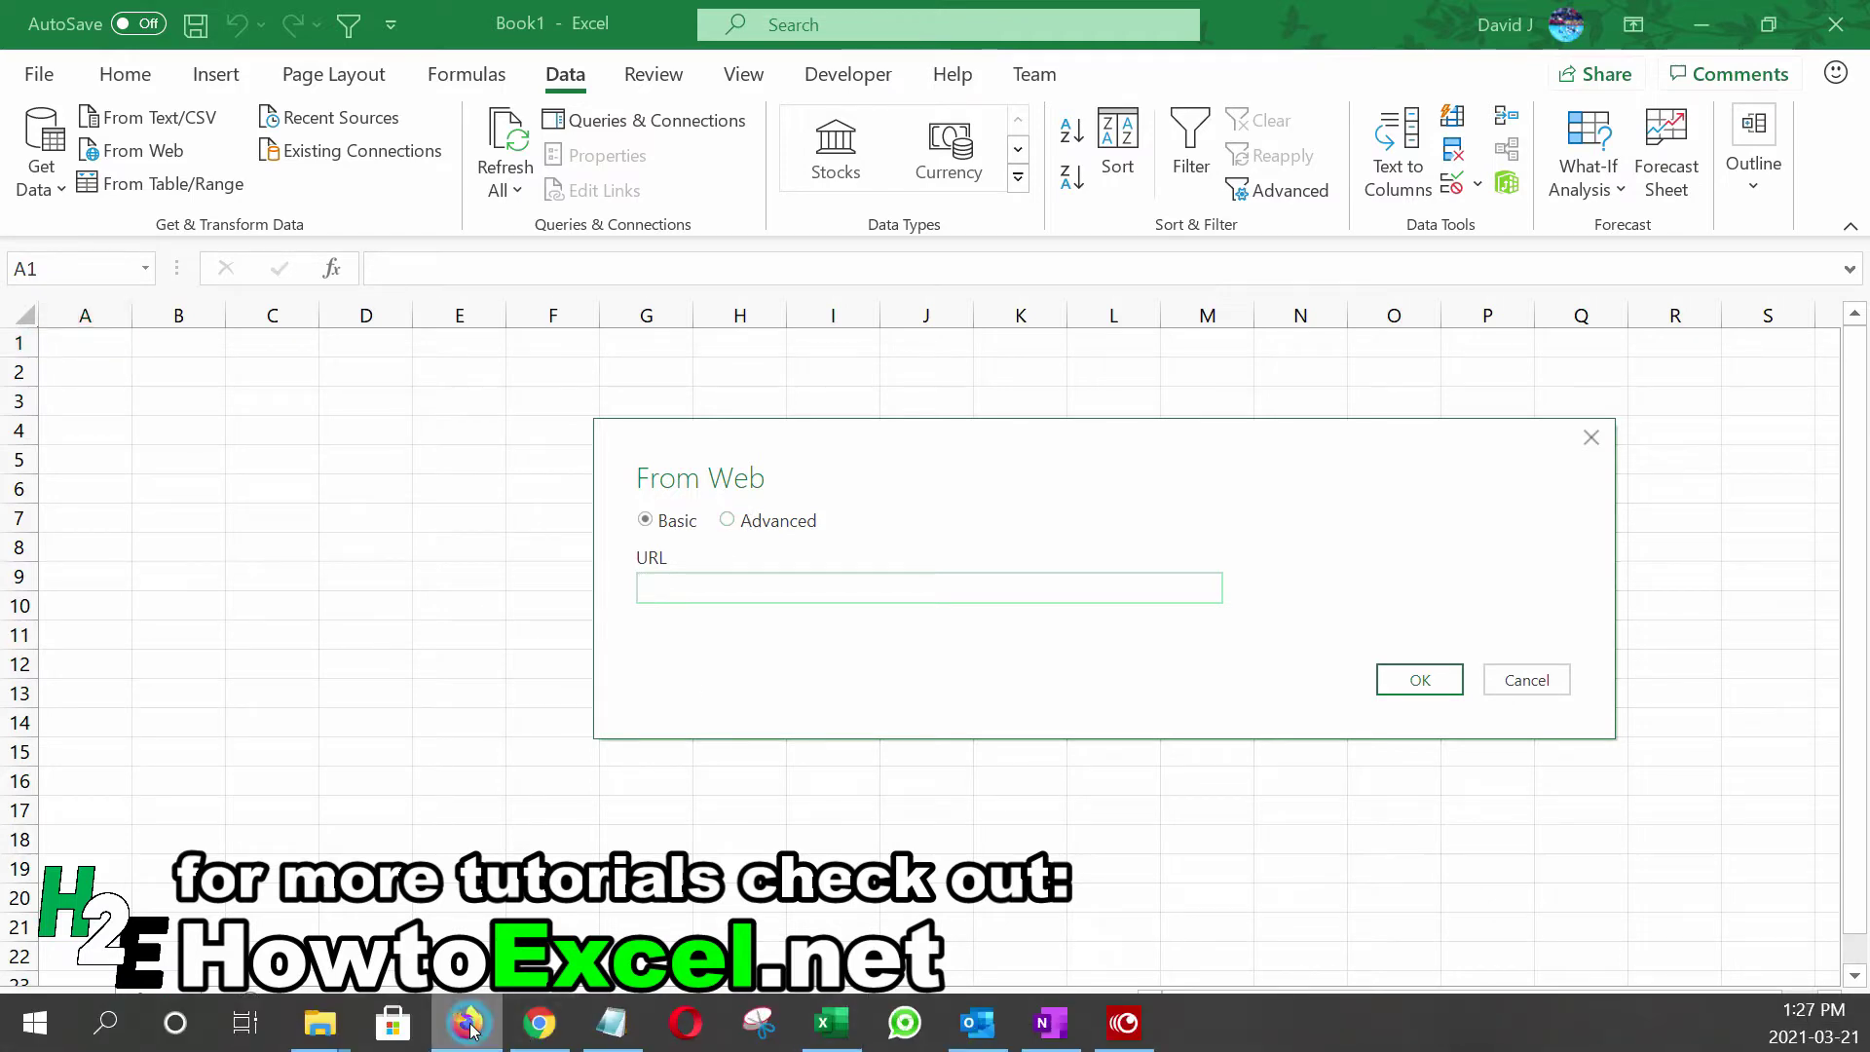
click(466, 1023)
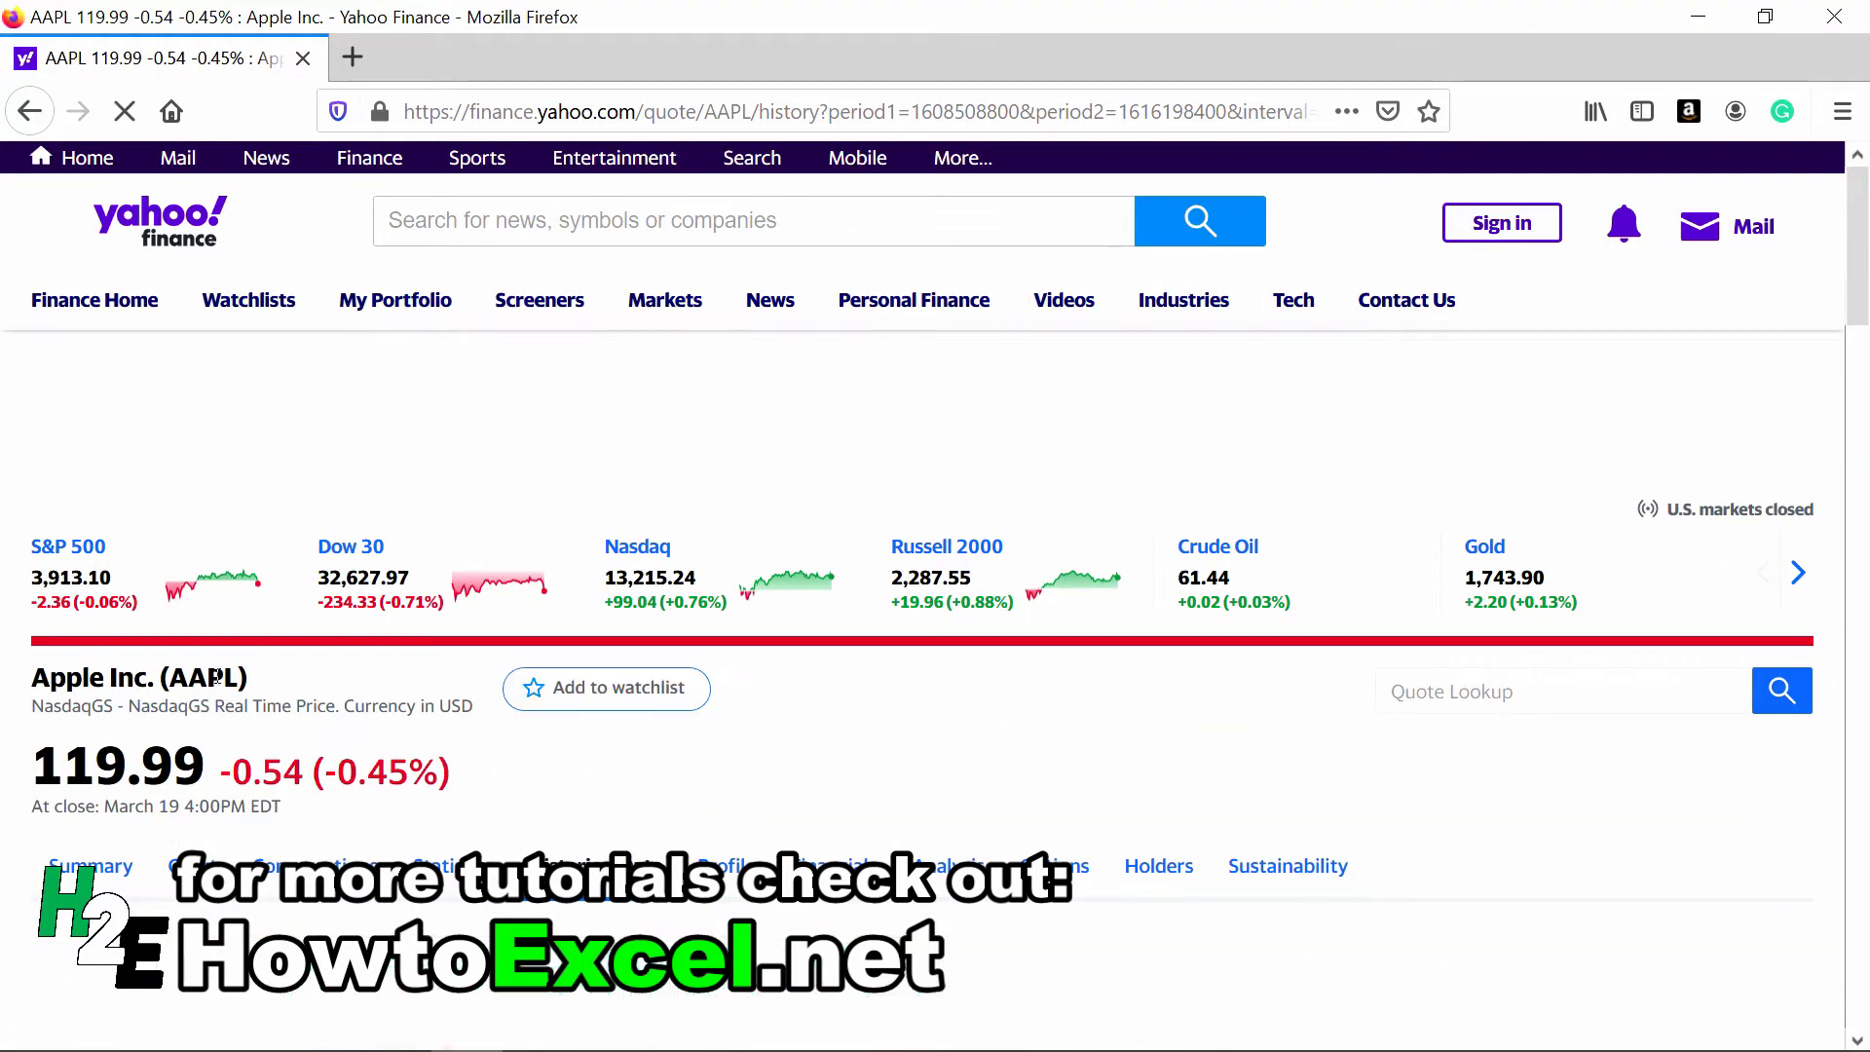
scroll(611, 425, down, 5)
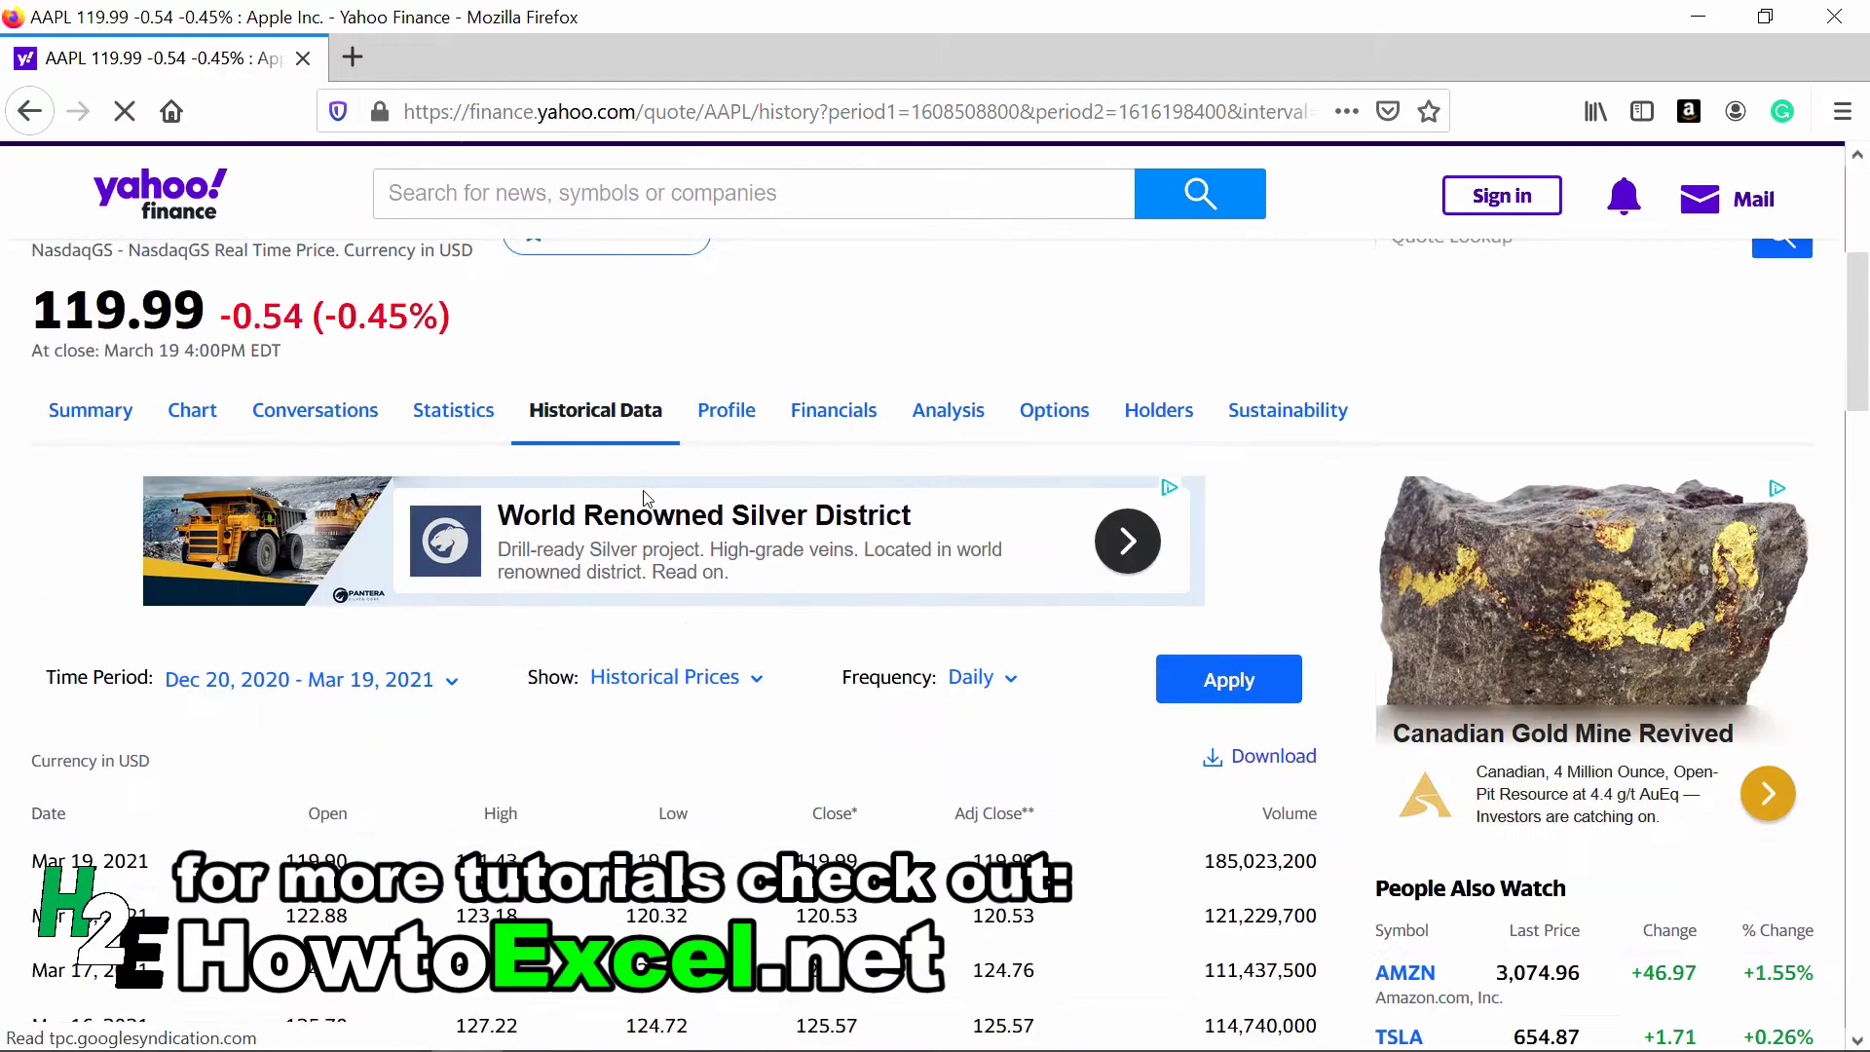
scroll(610, 425, down, 2)
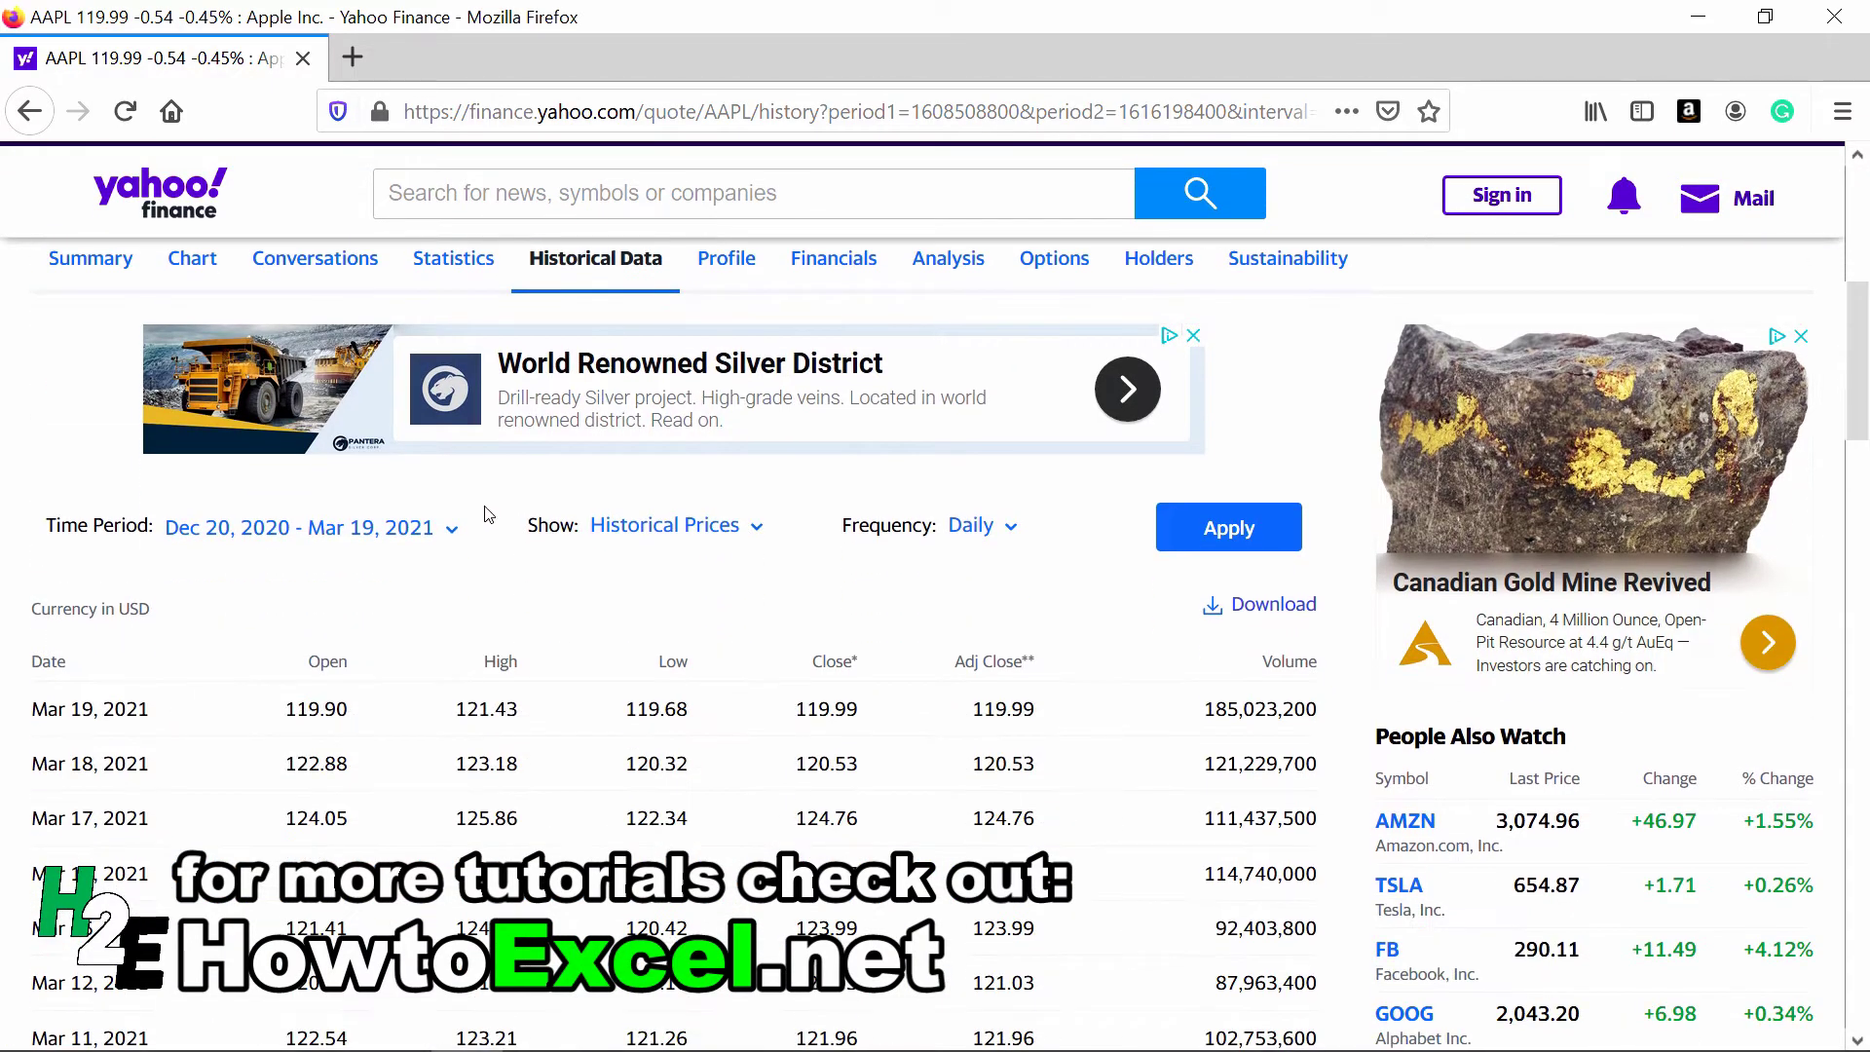
click(437, 538)
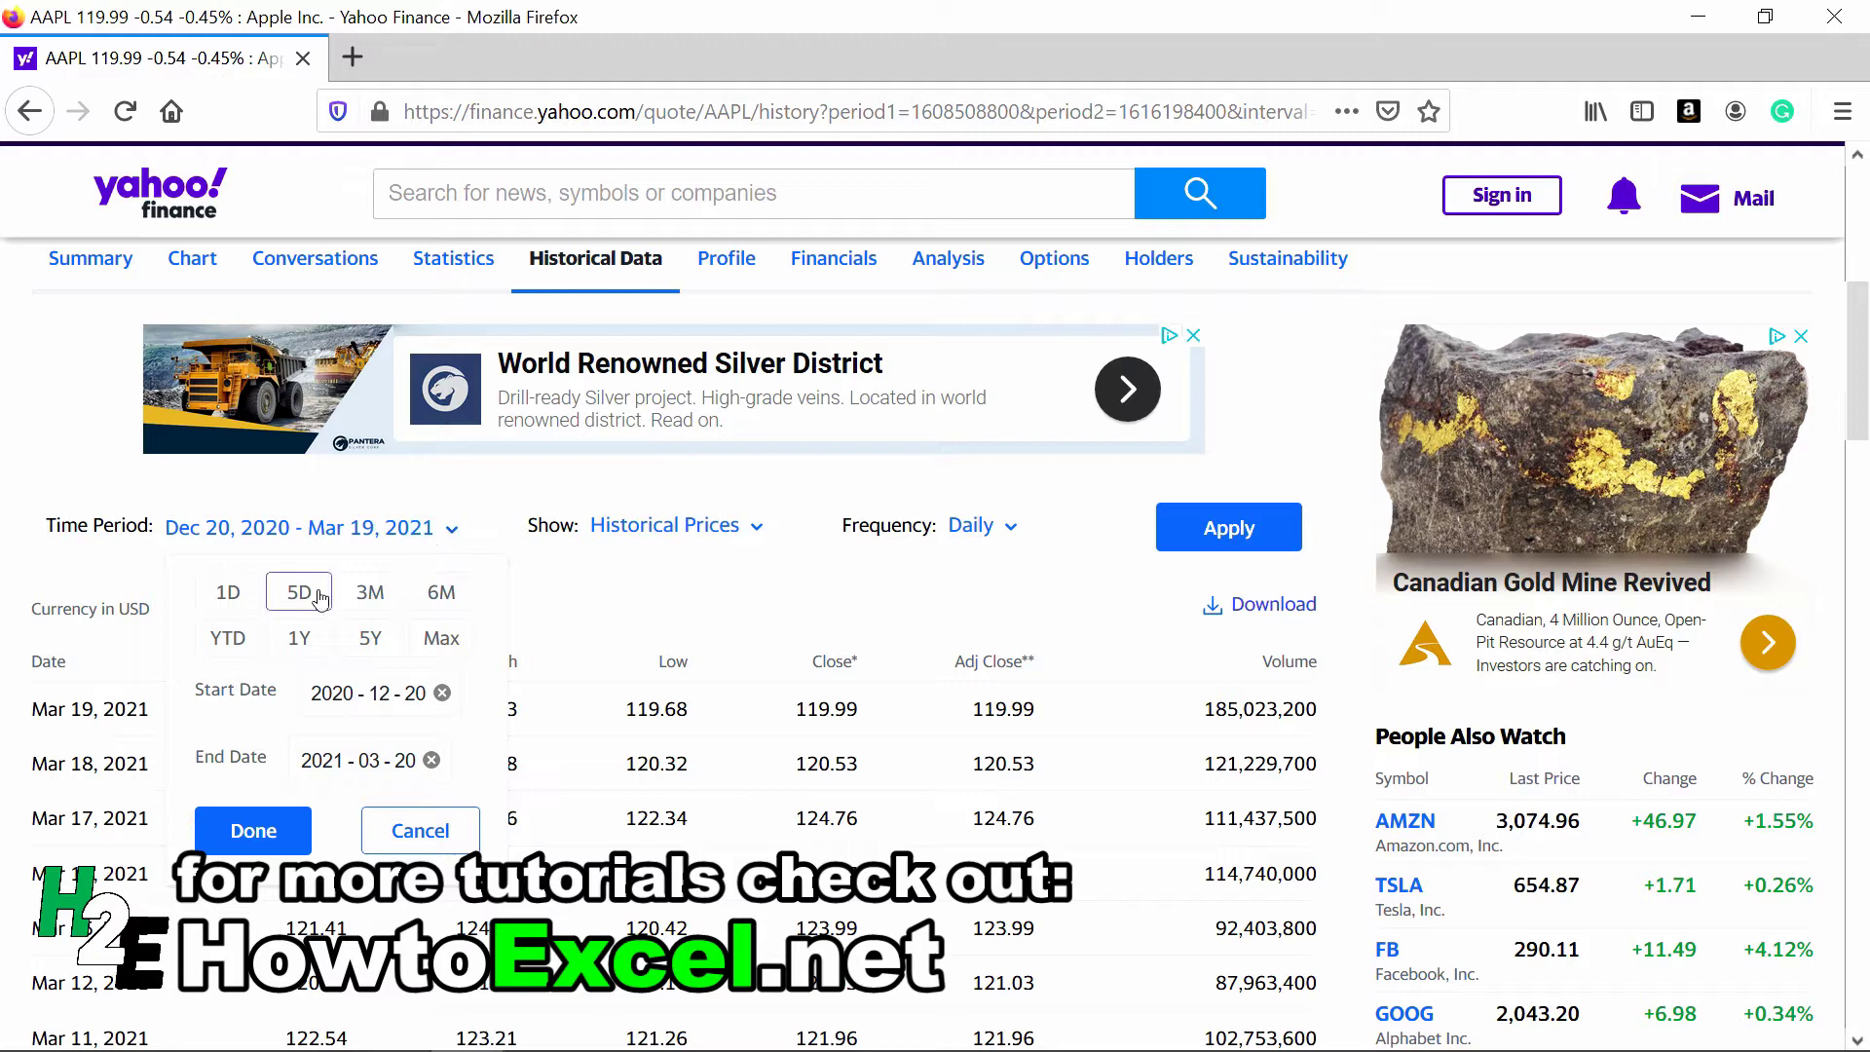
click(443, 594)
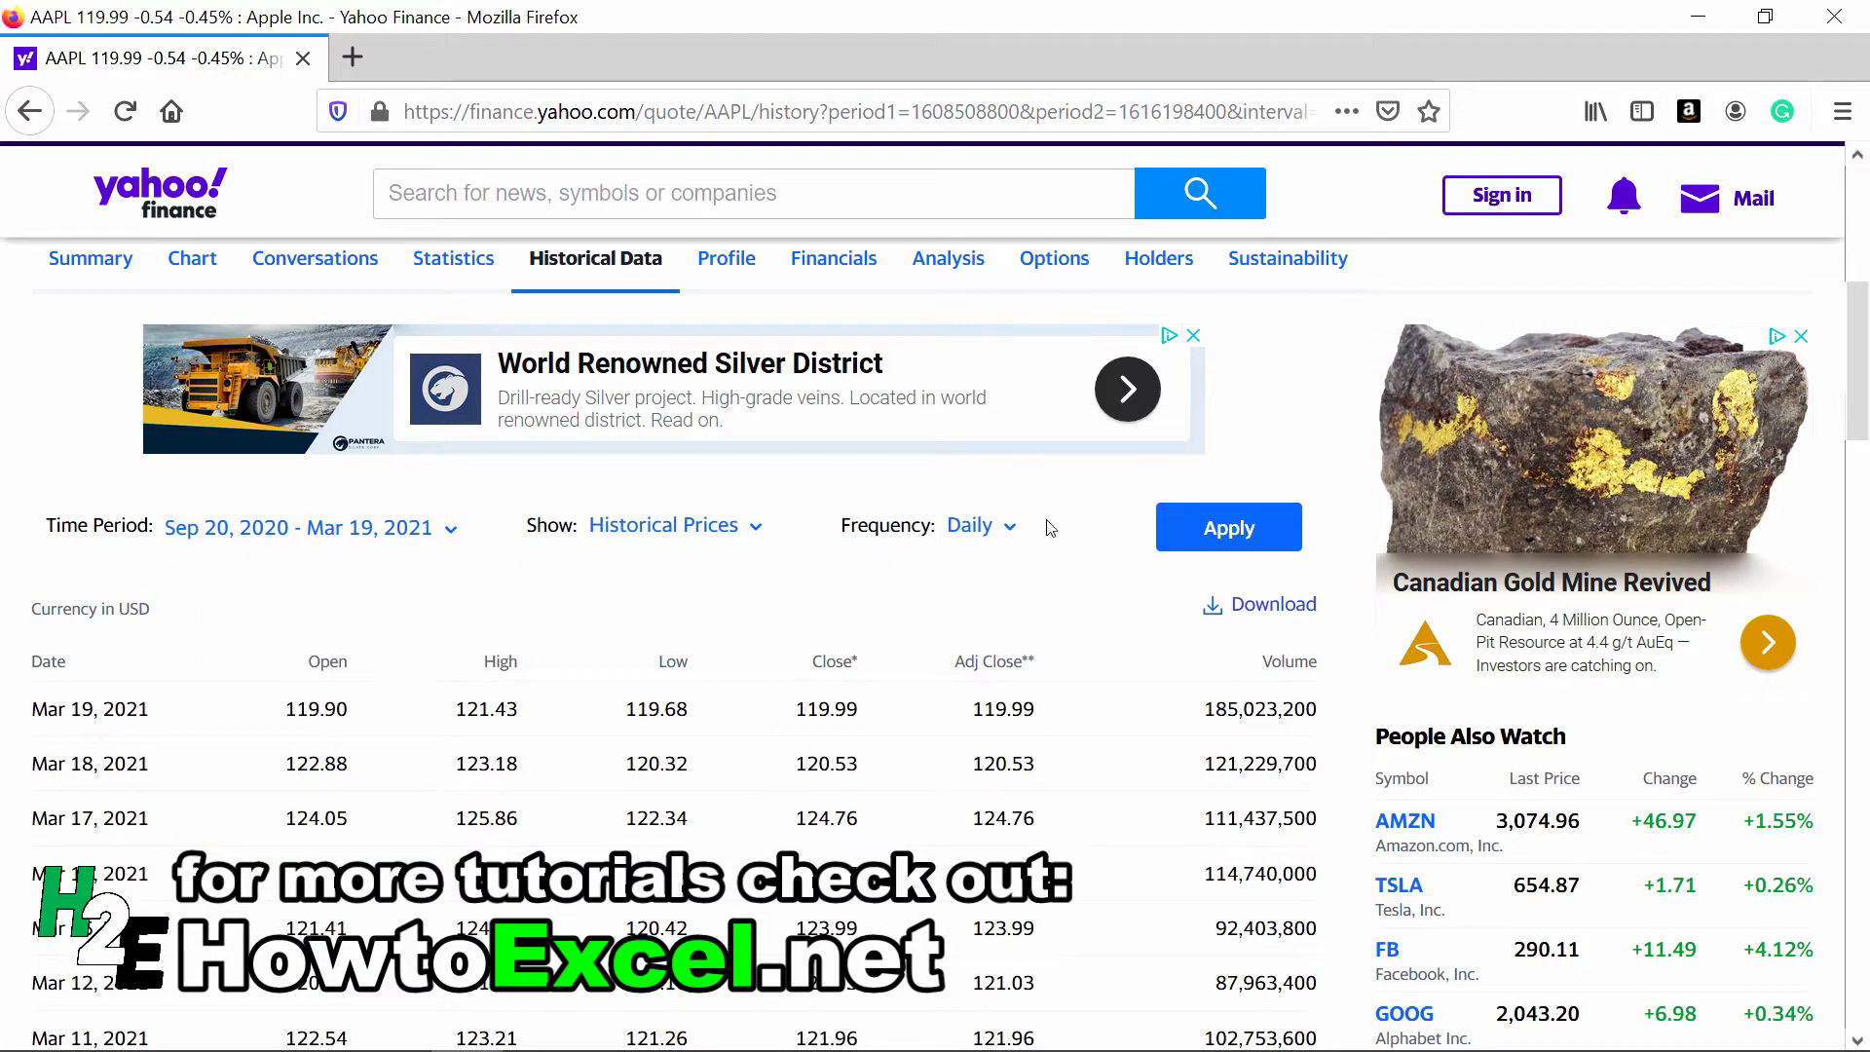
click(1201, 543)
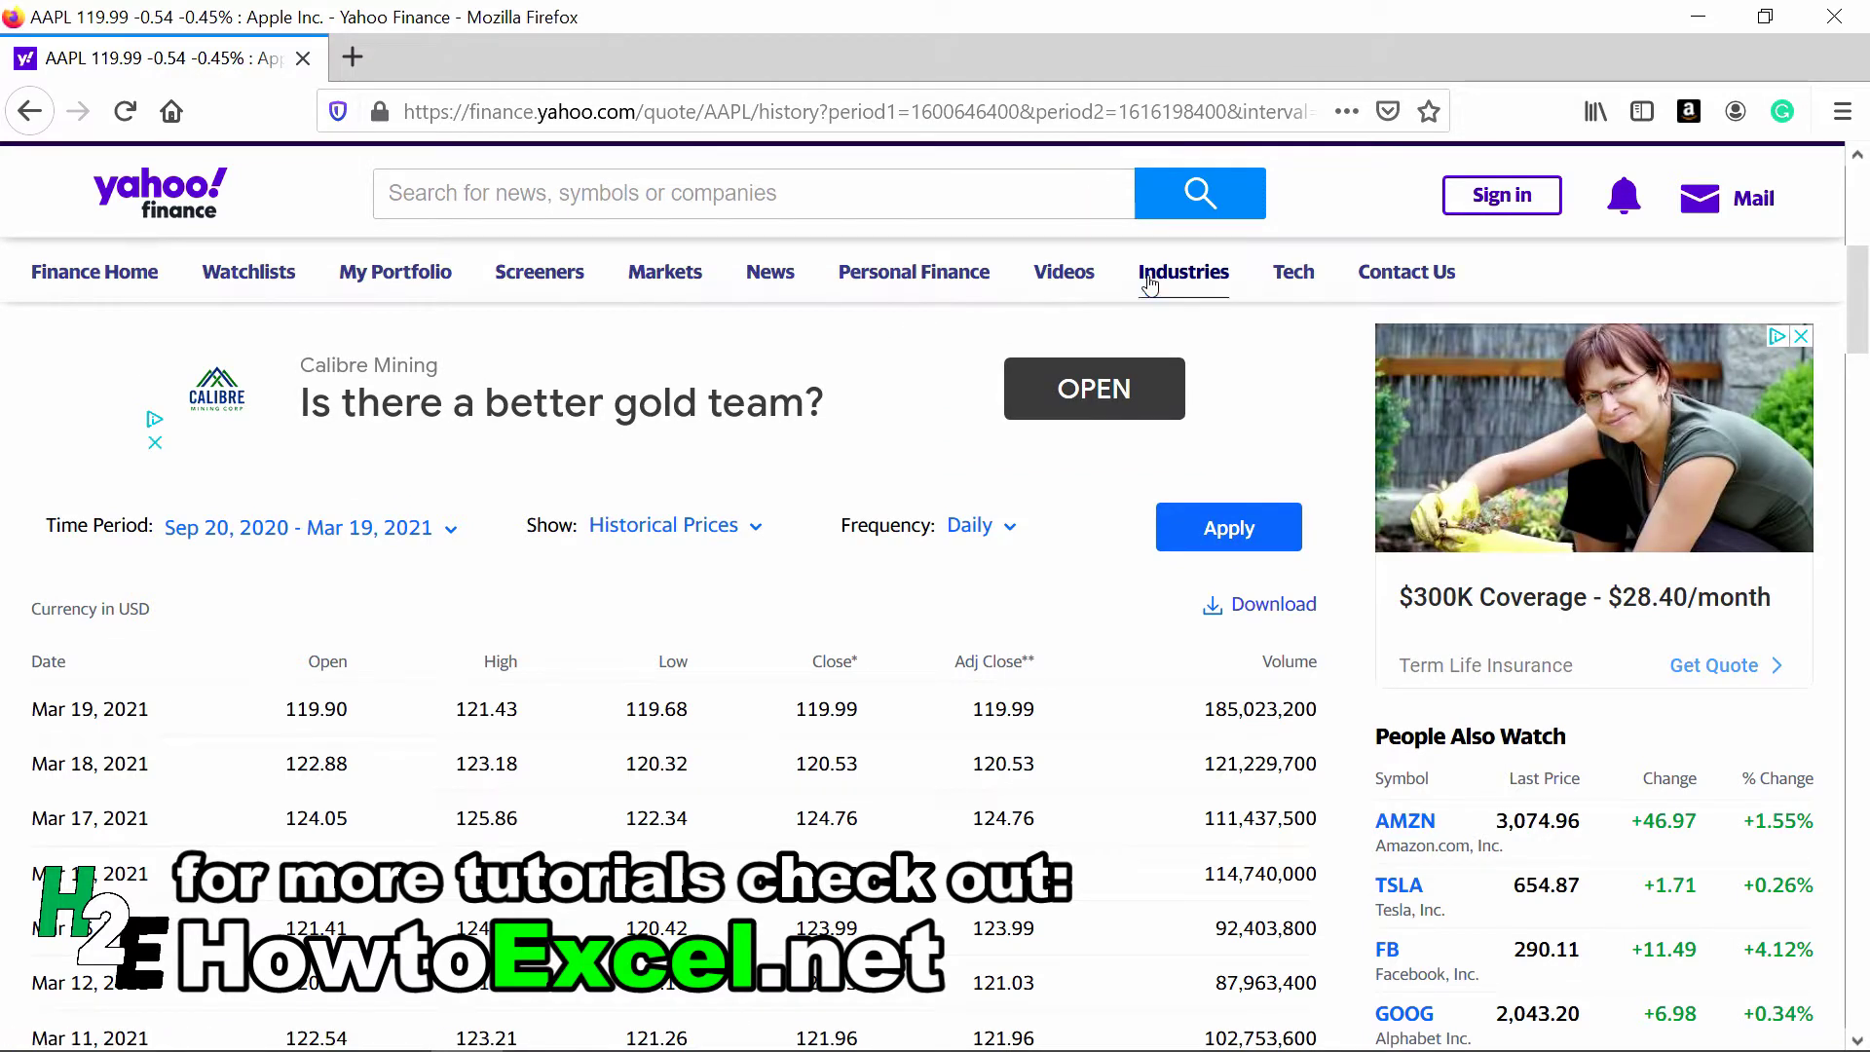
right_click(1305, 617)
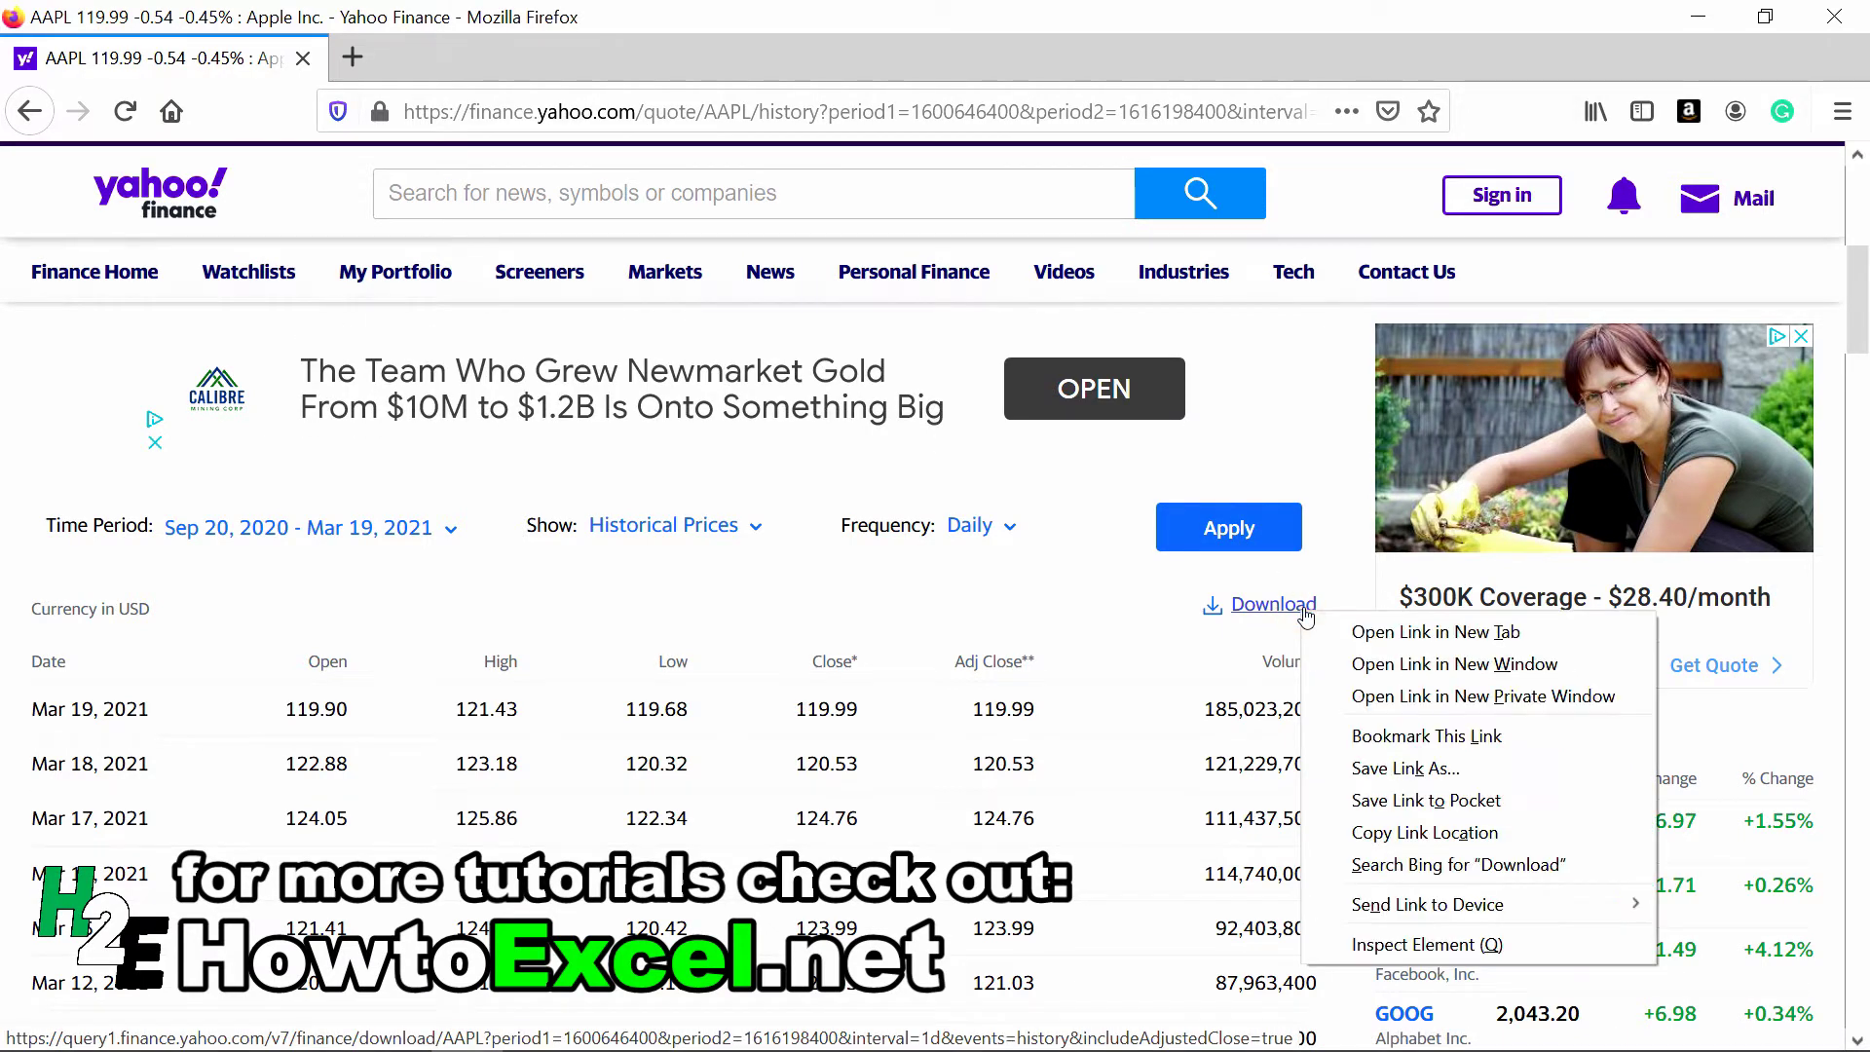
click(1448, 833)
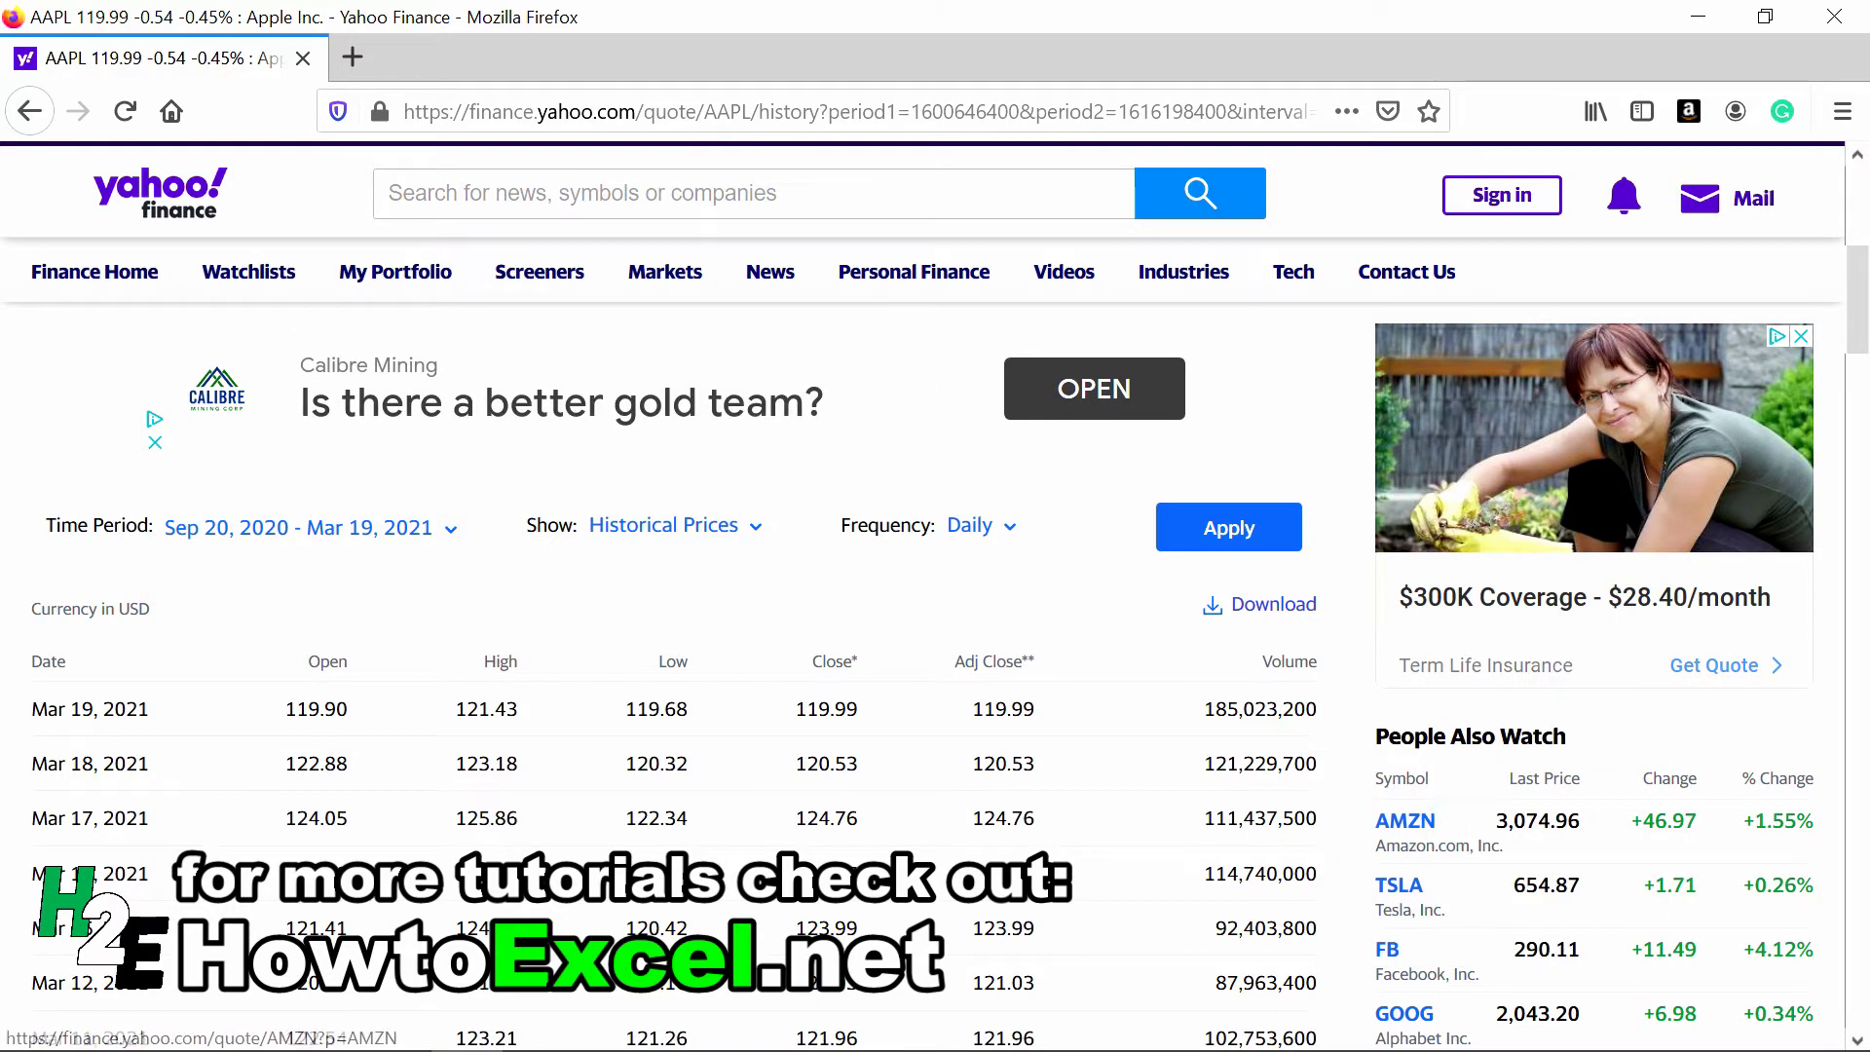
Paste the Yahoo Finance download link as the From Web URL and load the AAPL price table
mouse_move(538, 1038)
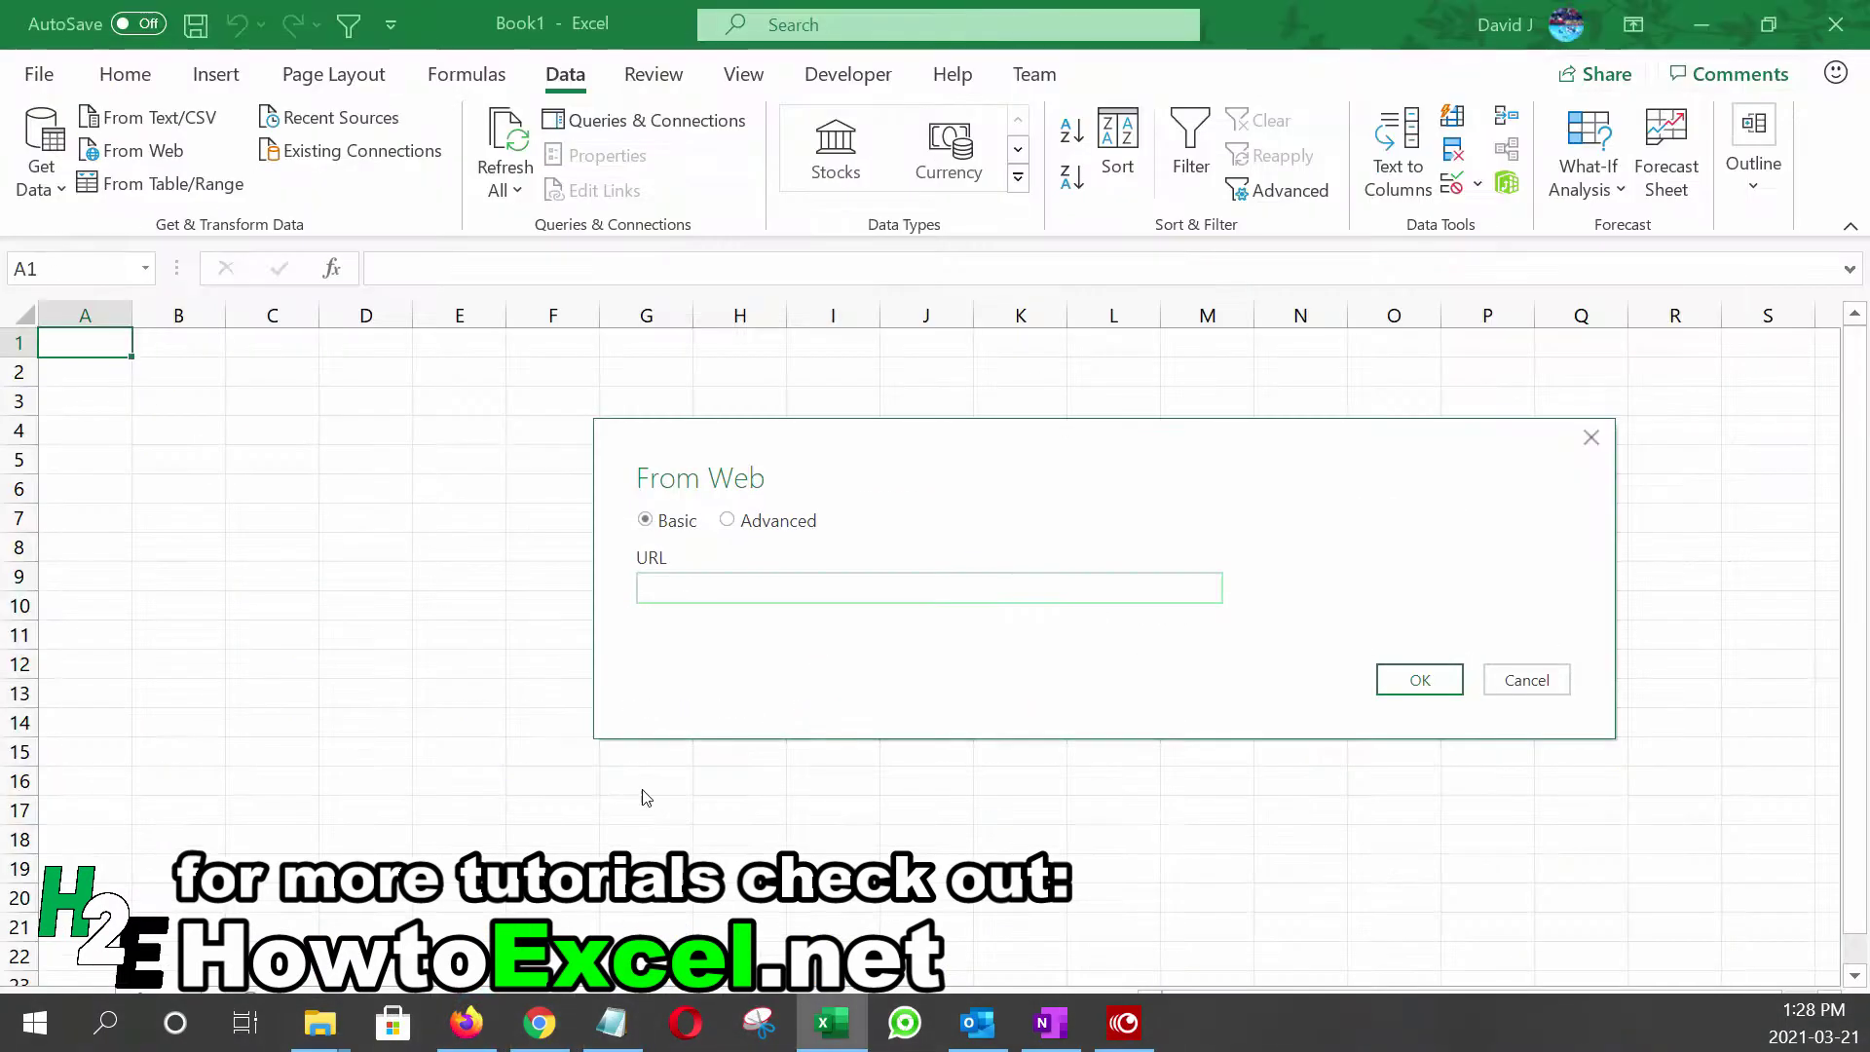
click(672, 585)
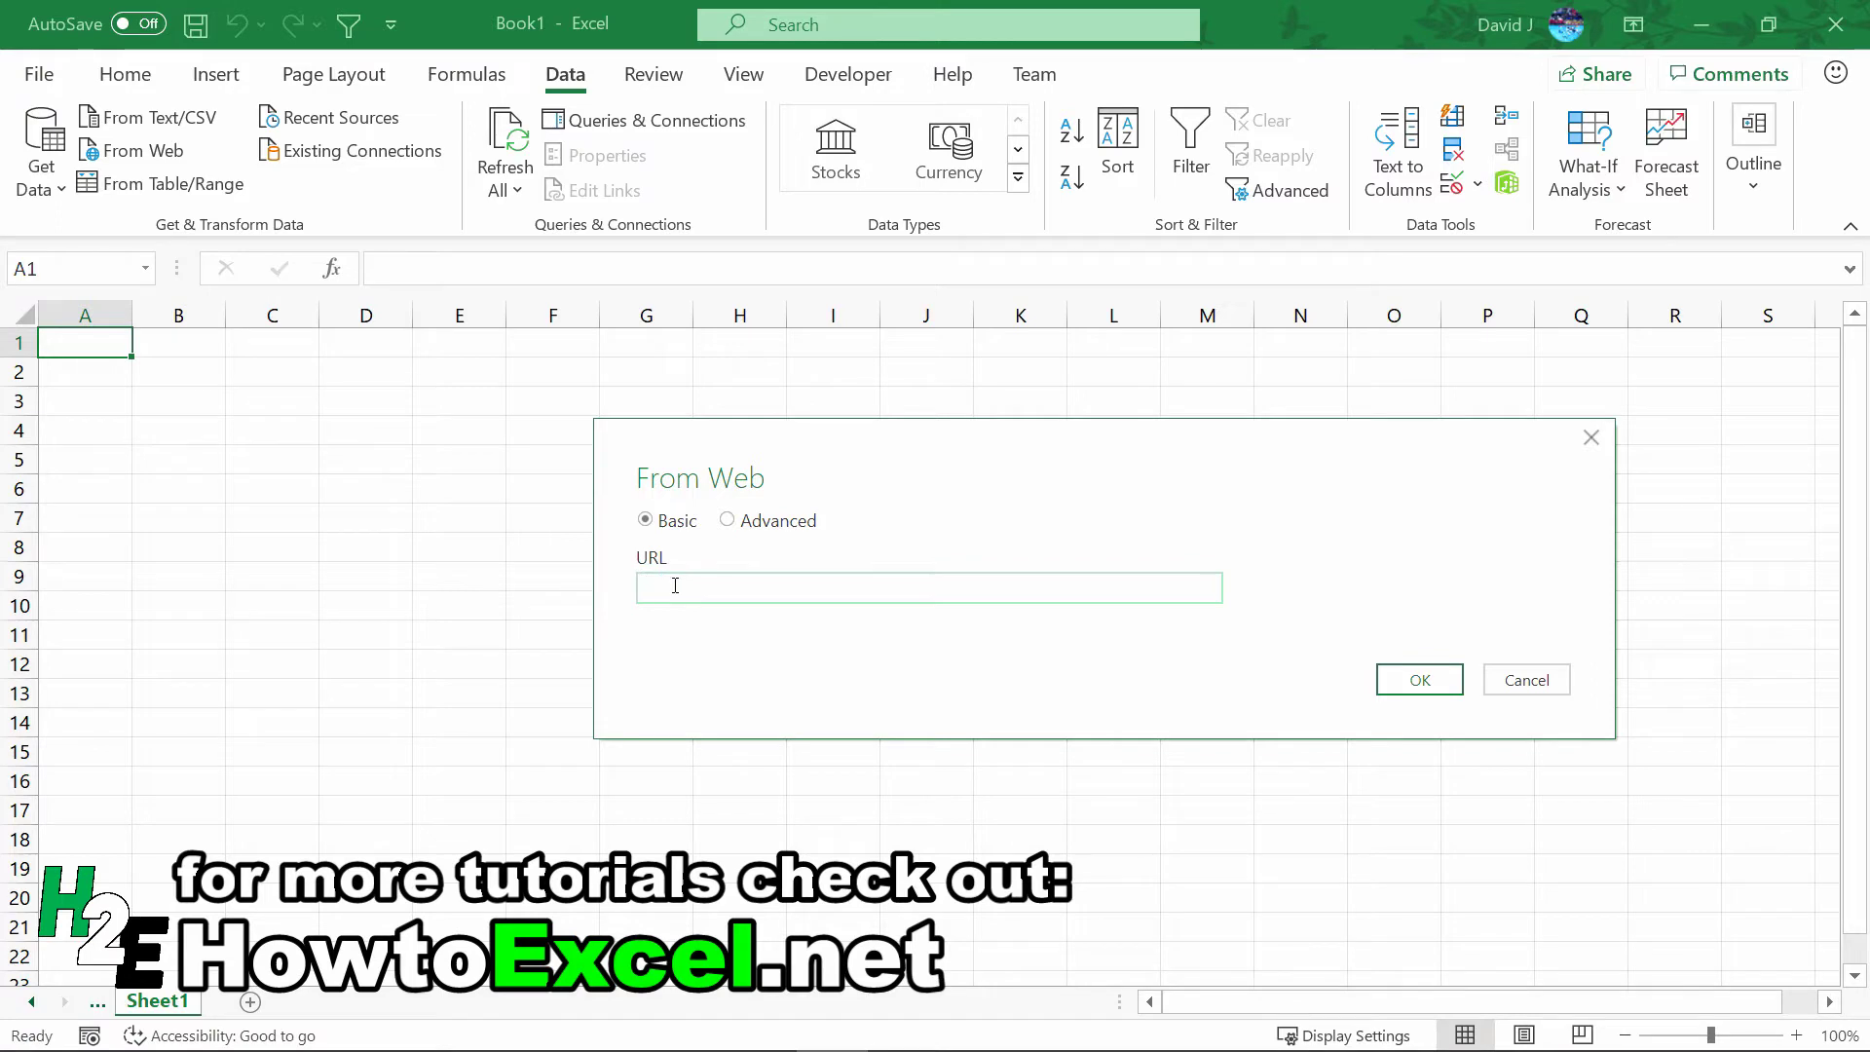
key(ctrl+v)
click(1422, 678)
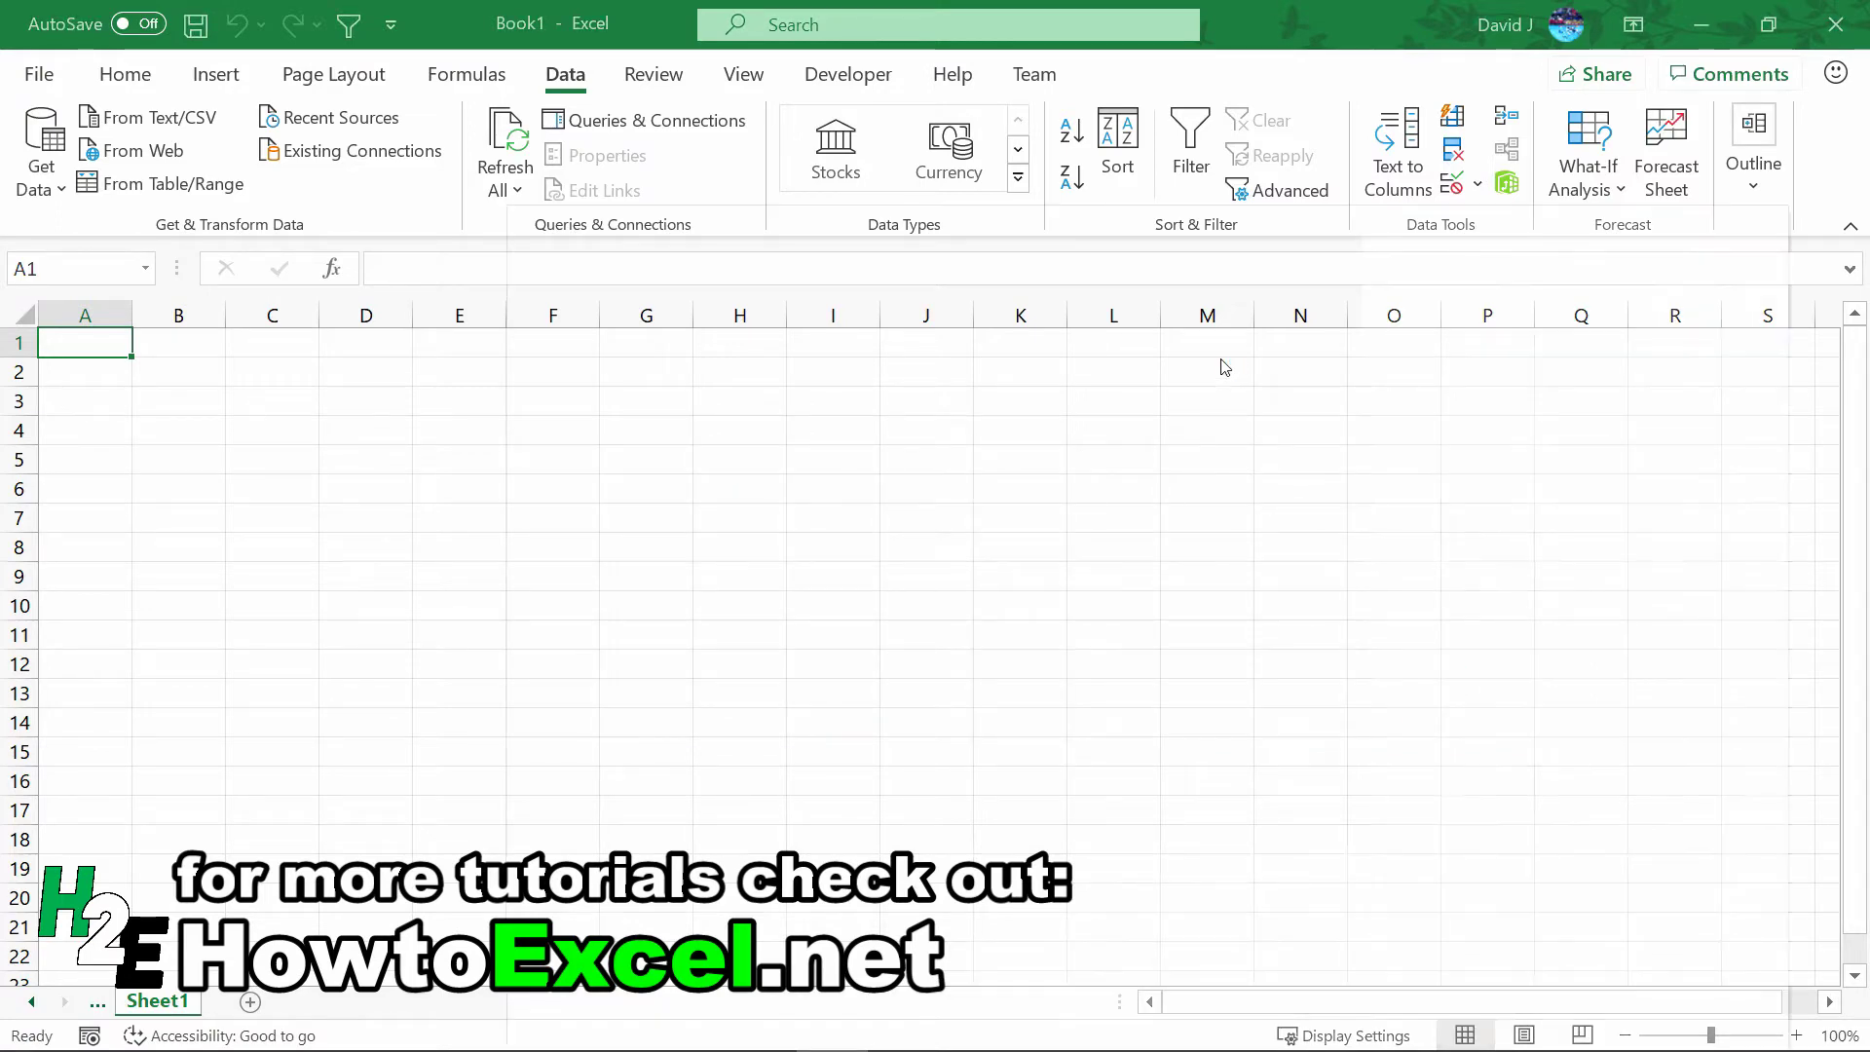
drag(1119, 231, 840, 81)
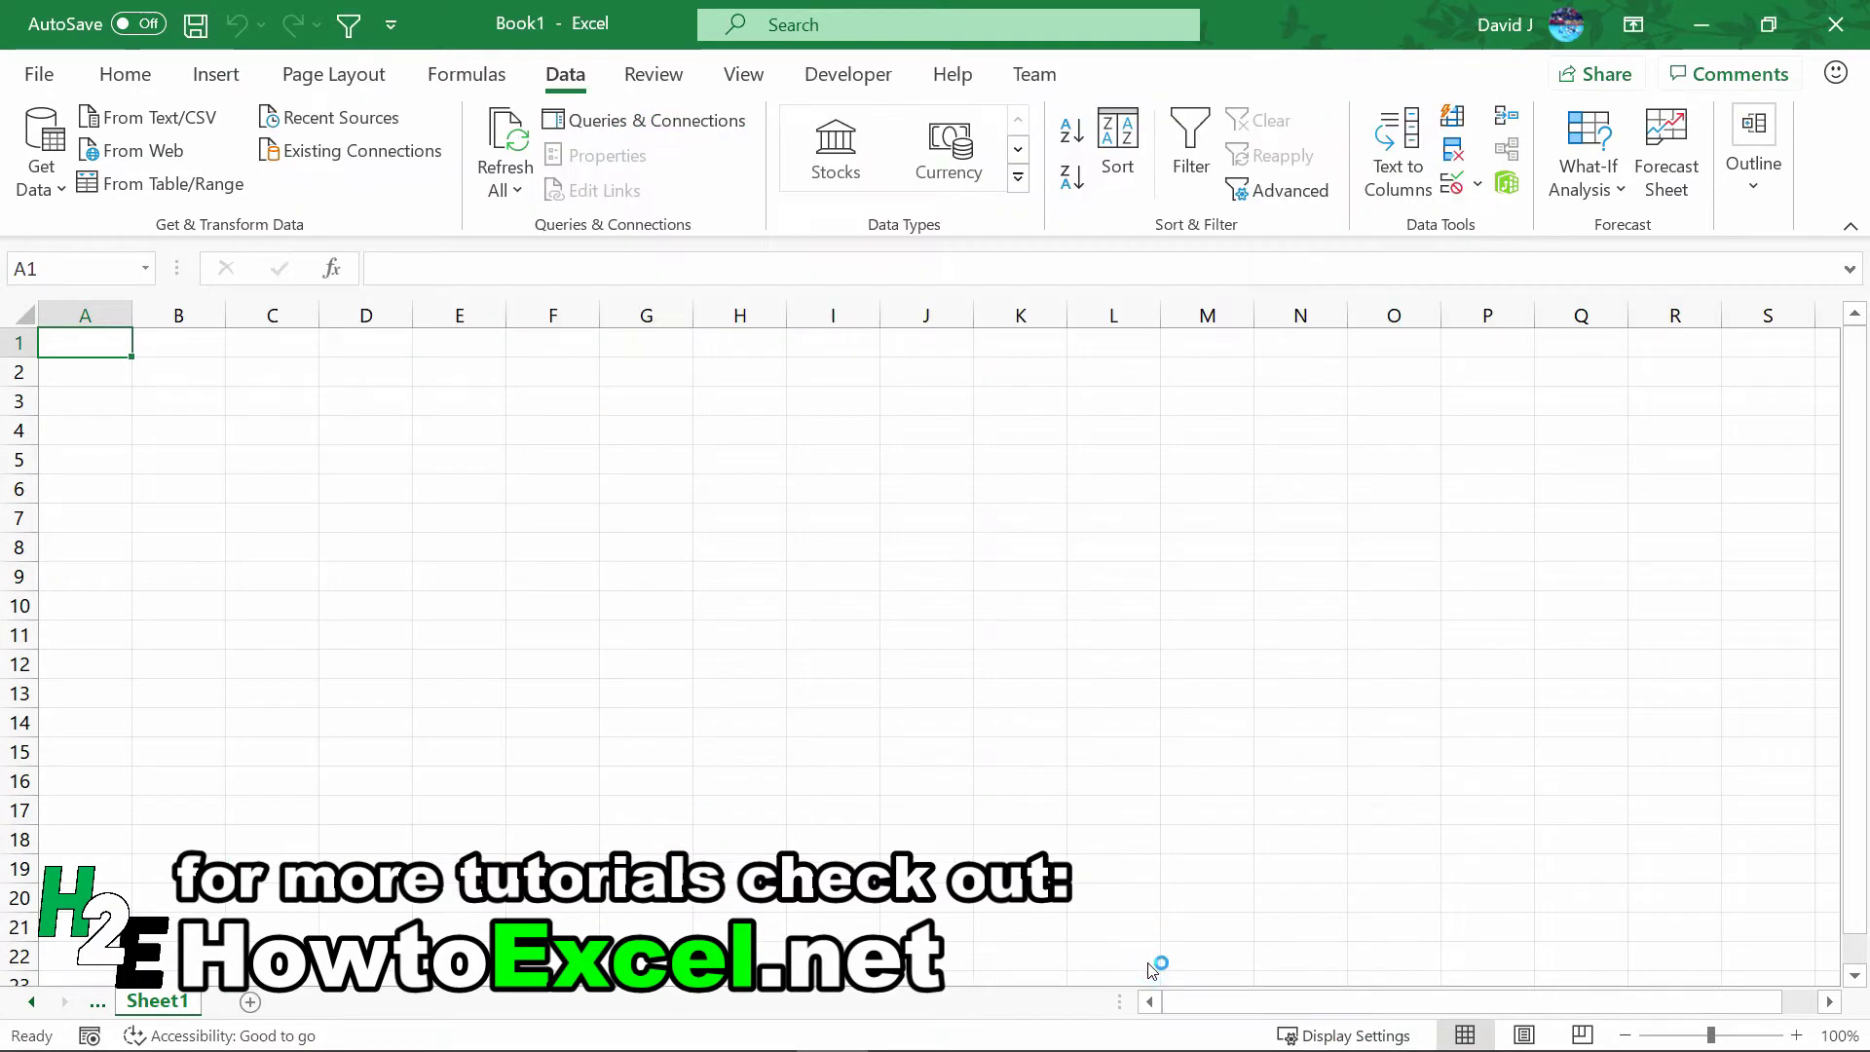
click(1145, 958)
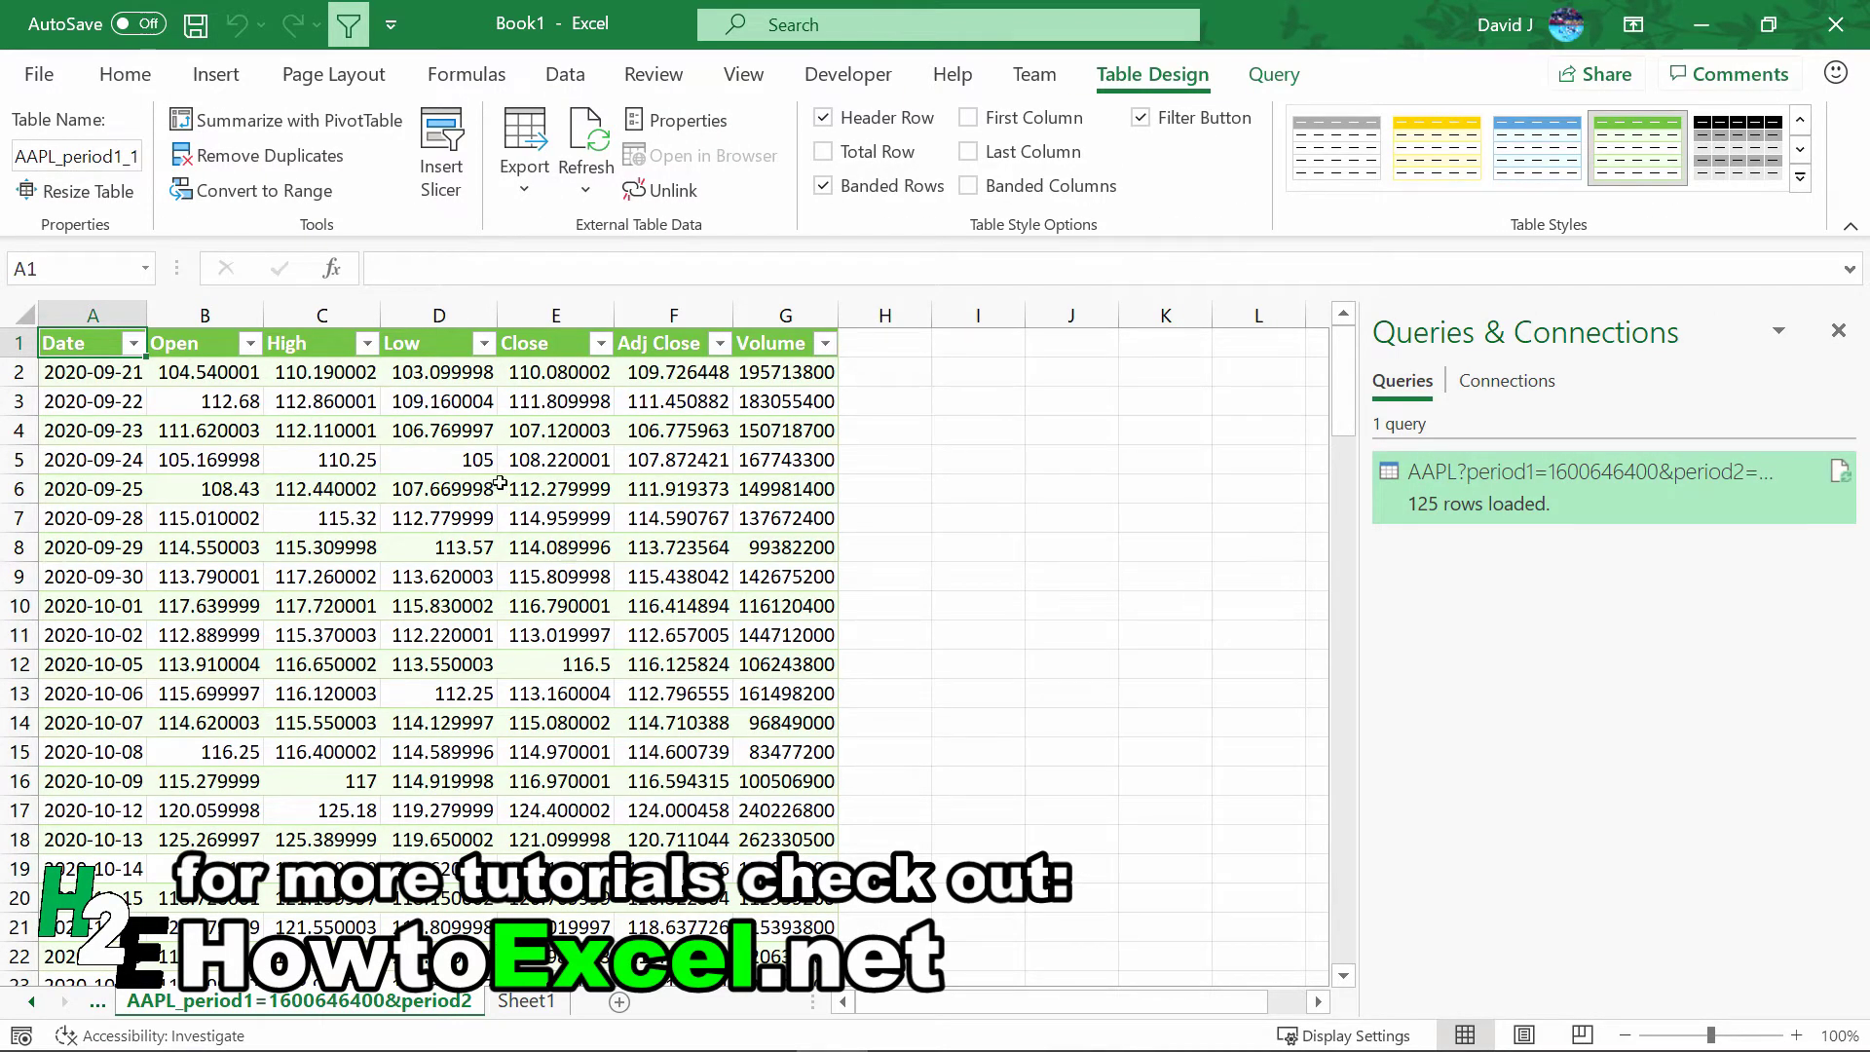
right_click(475, 463)
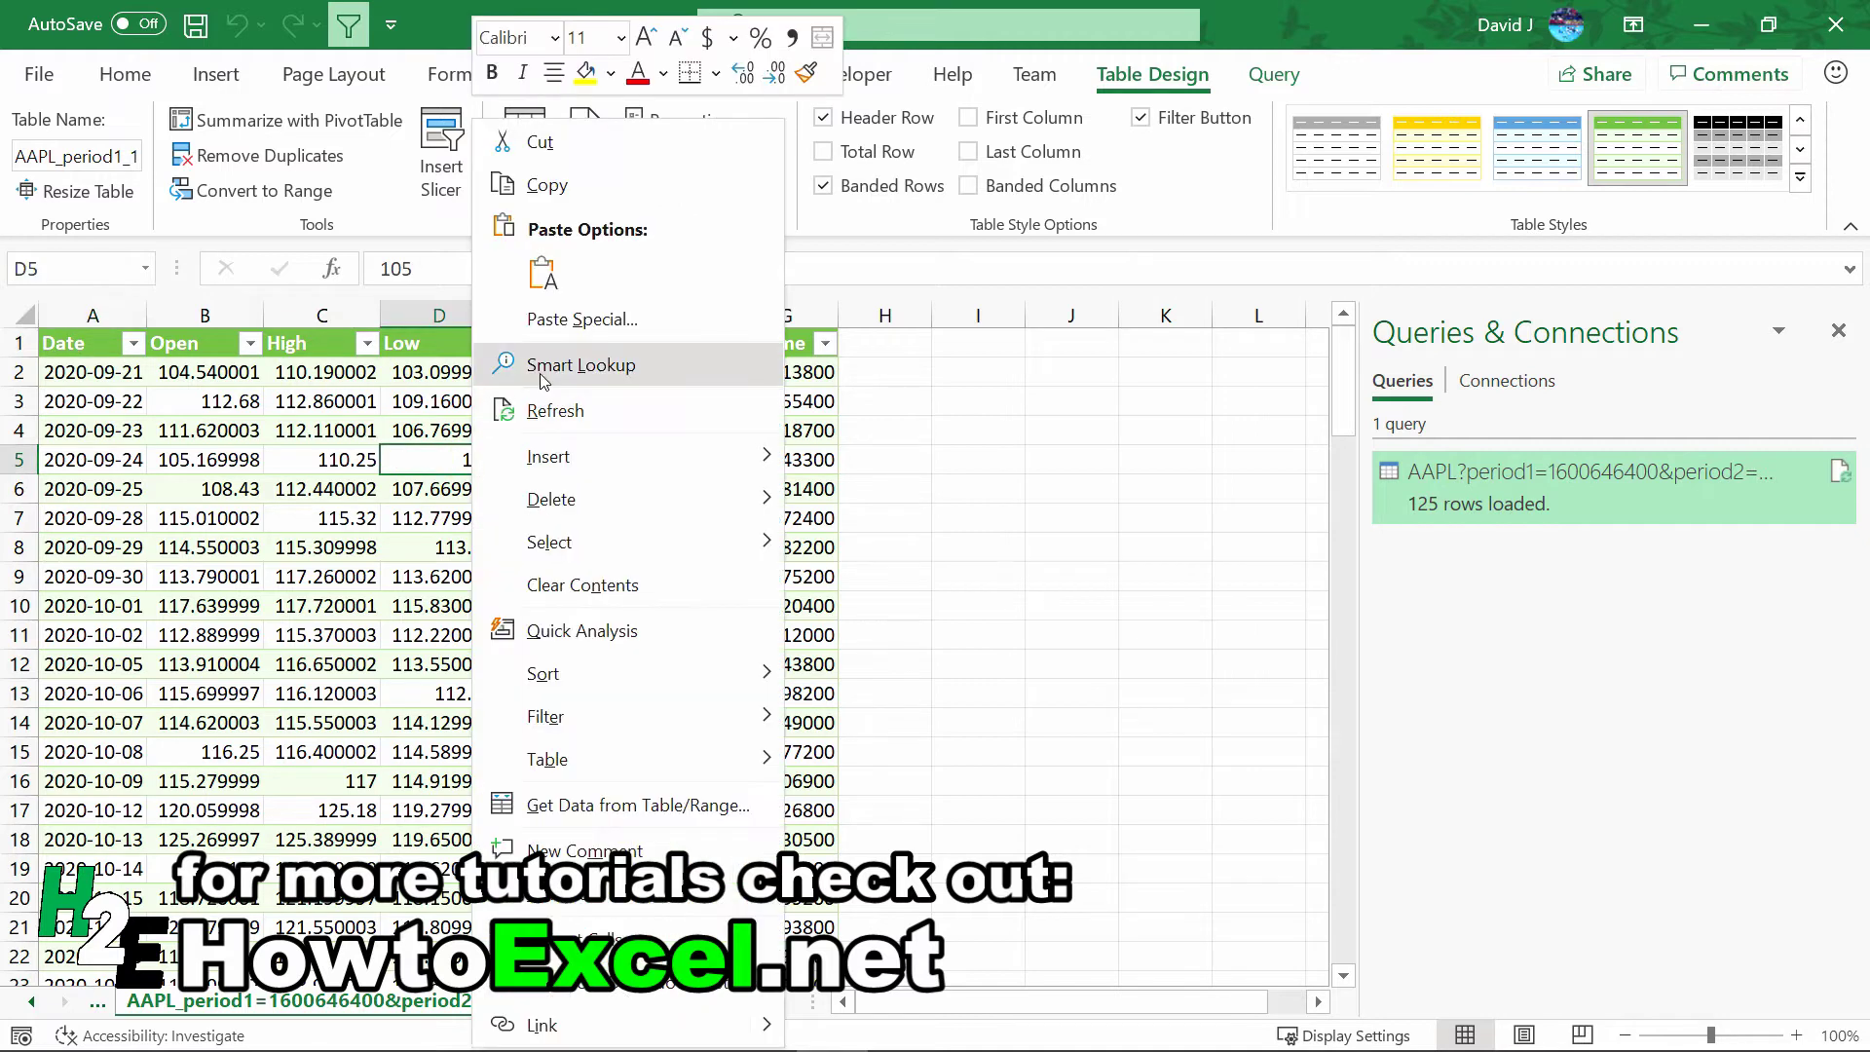
key(Escape)
click(531, 84)
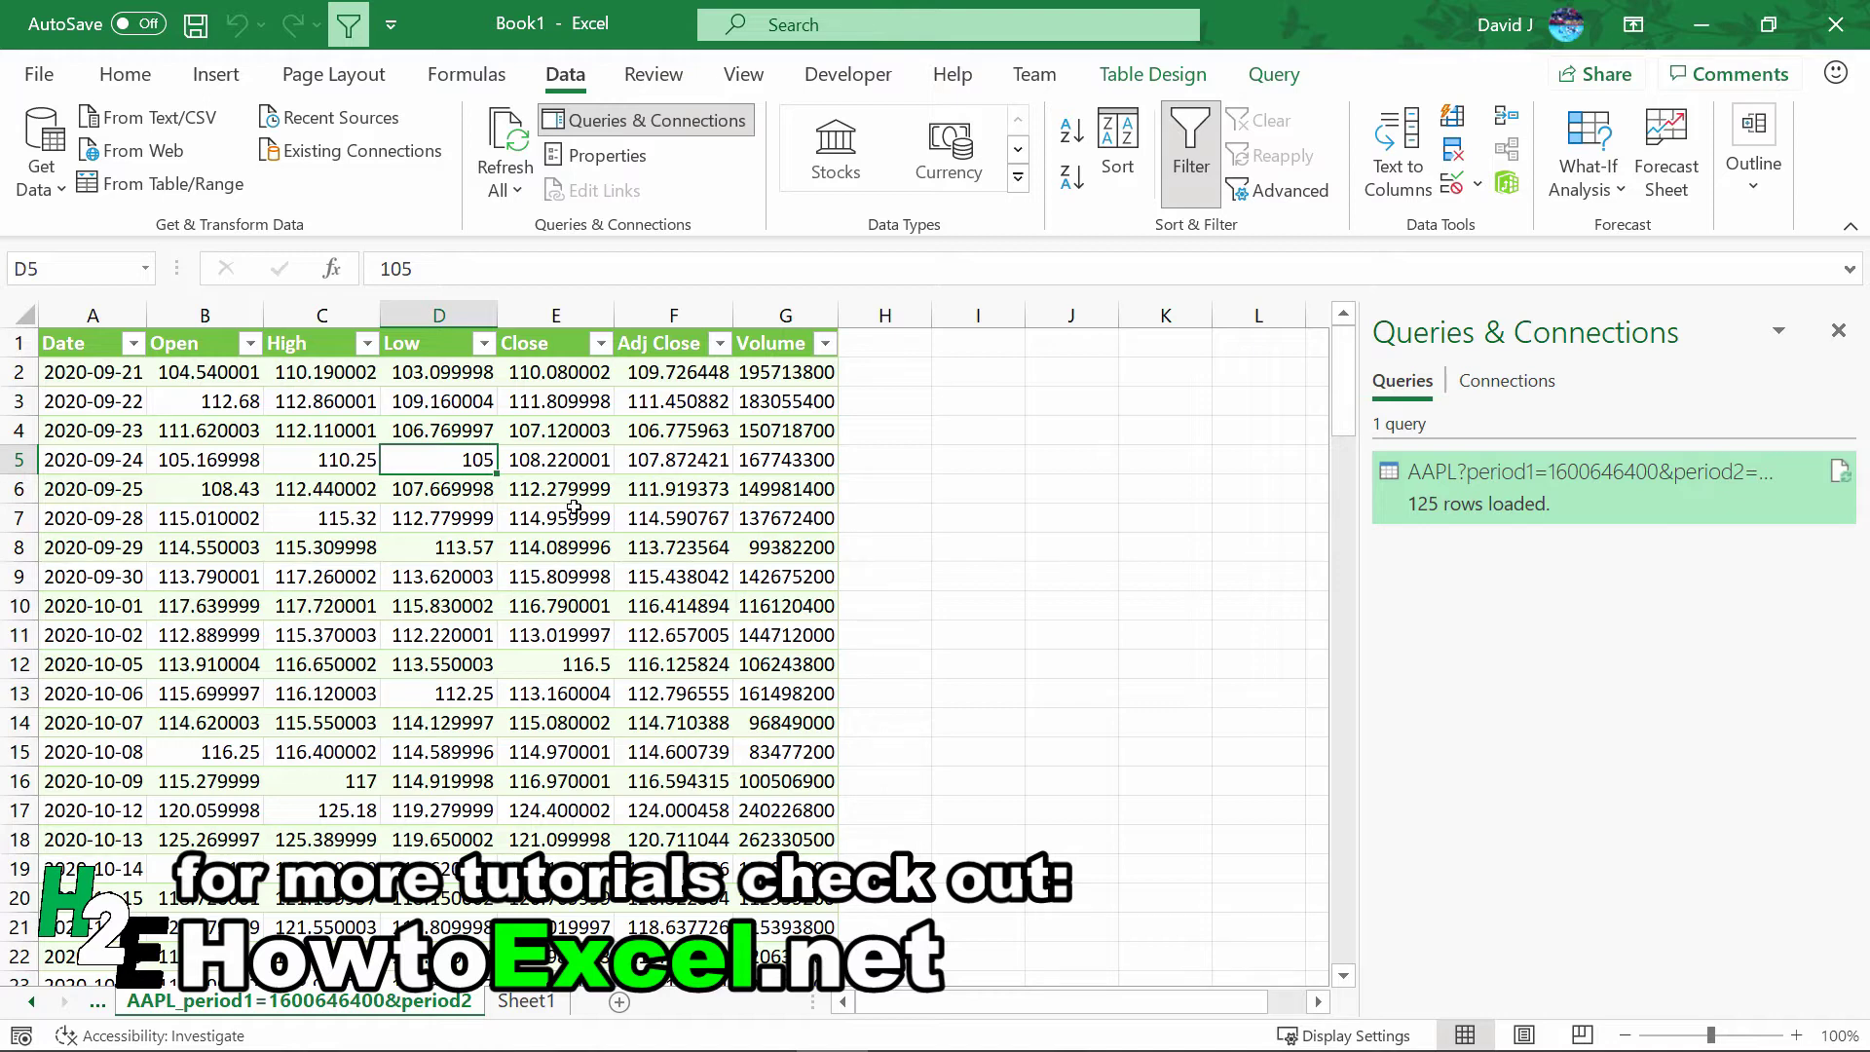
Label I4 'Ticker', enter AAPL in J4, and name cell J4 Ticker
click(977, 433)
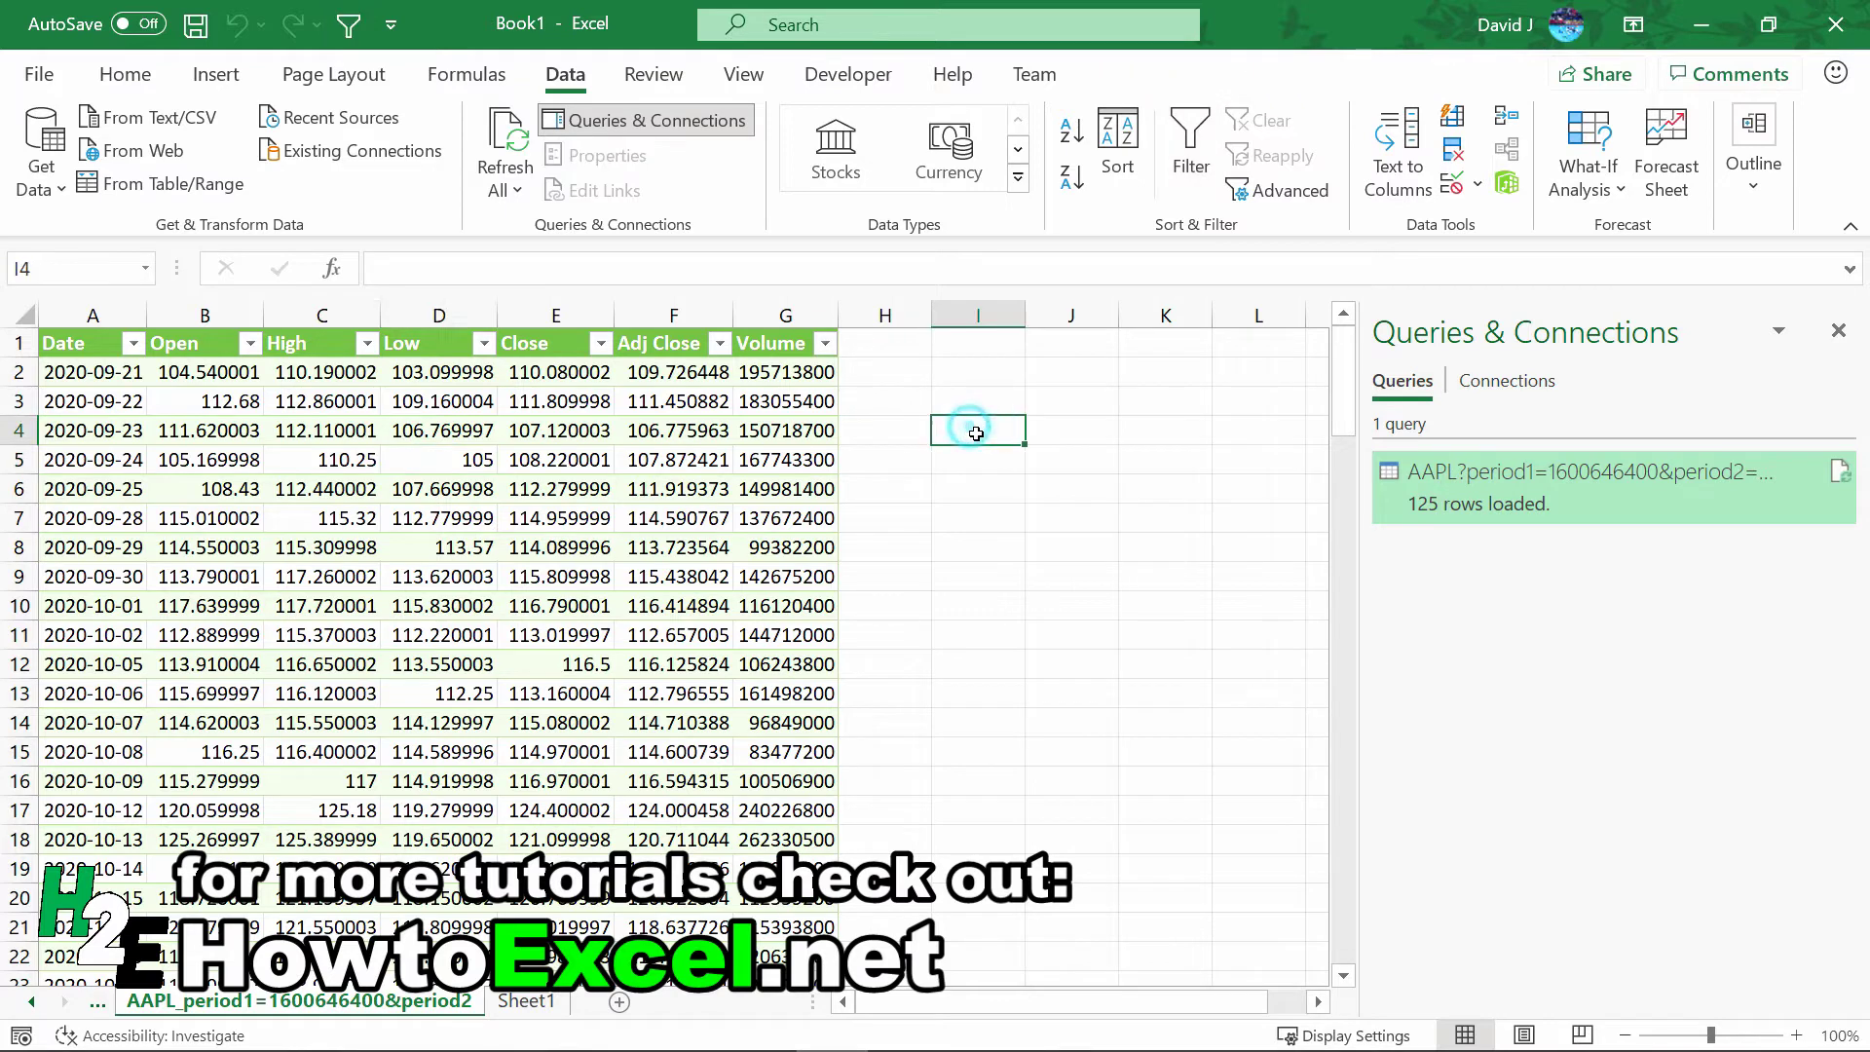
text(Ticker)
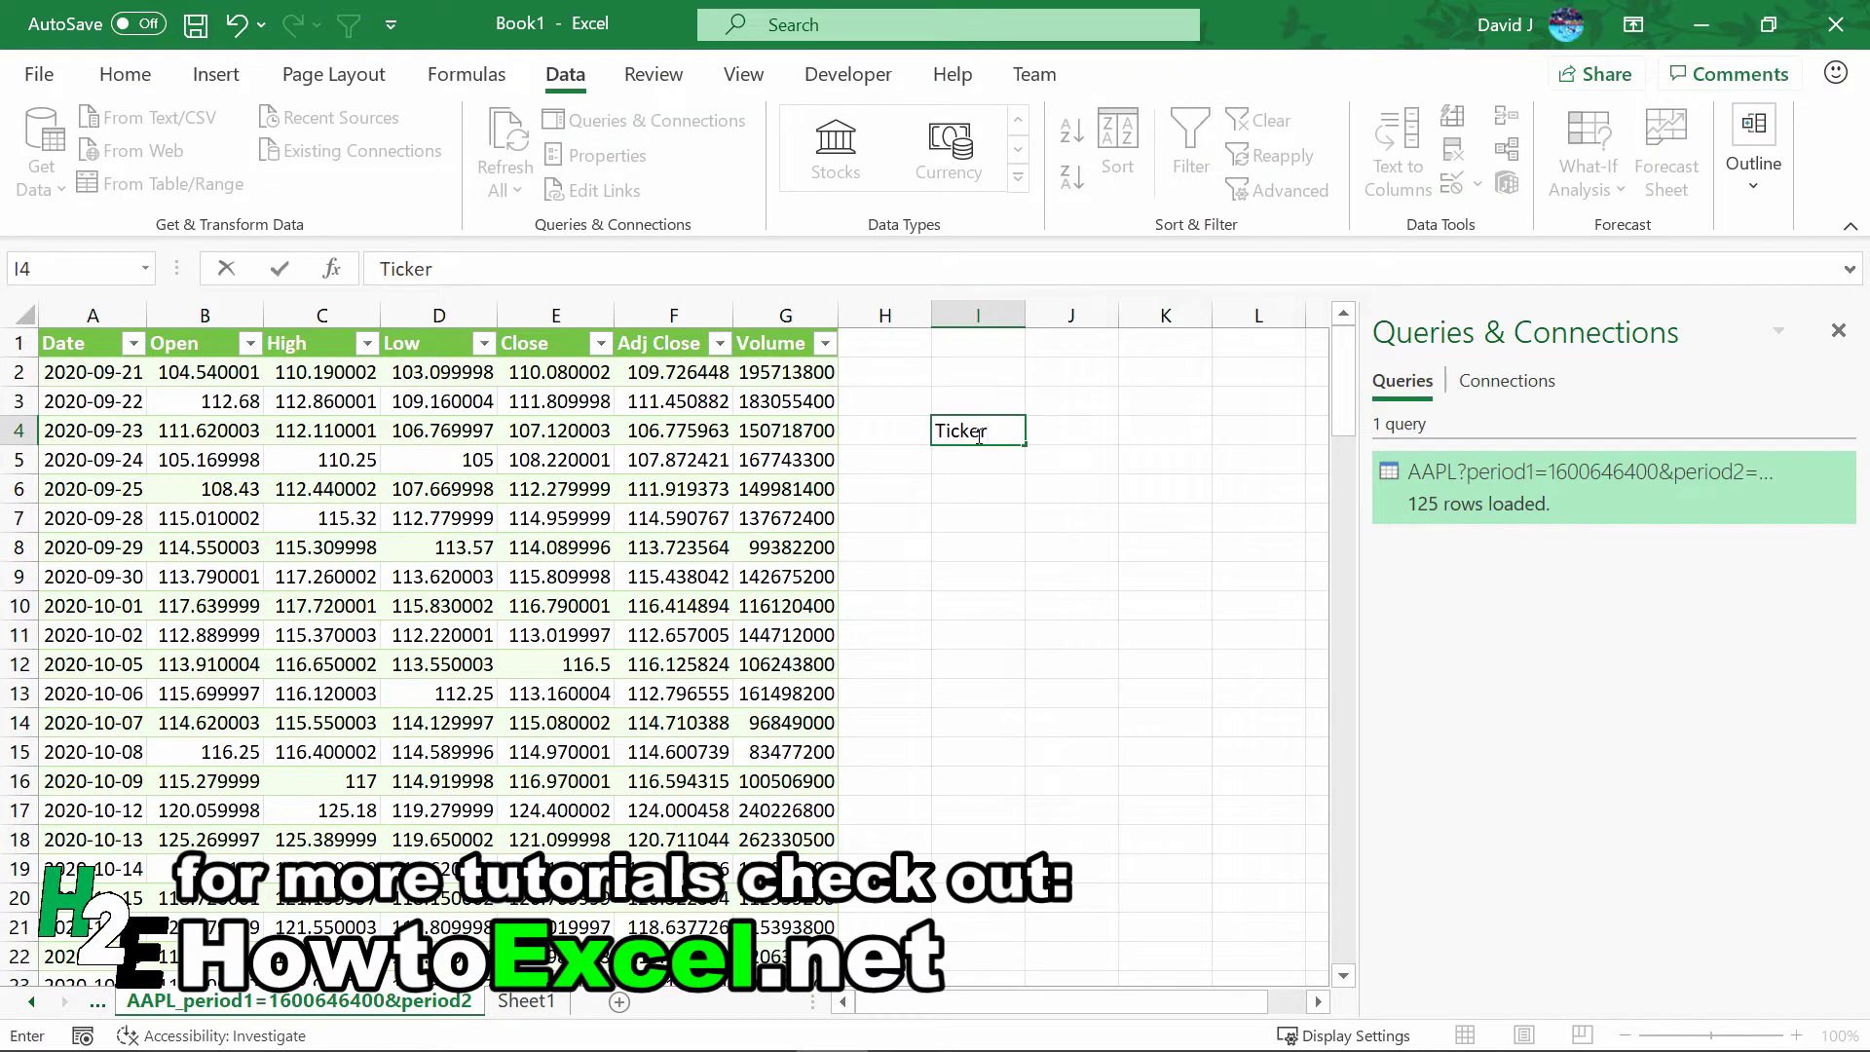
key(Tab)
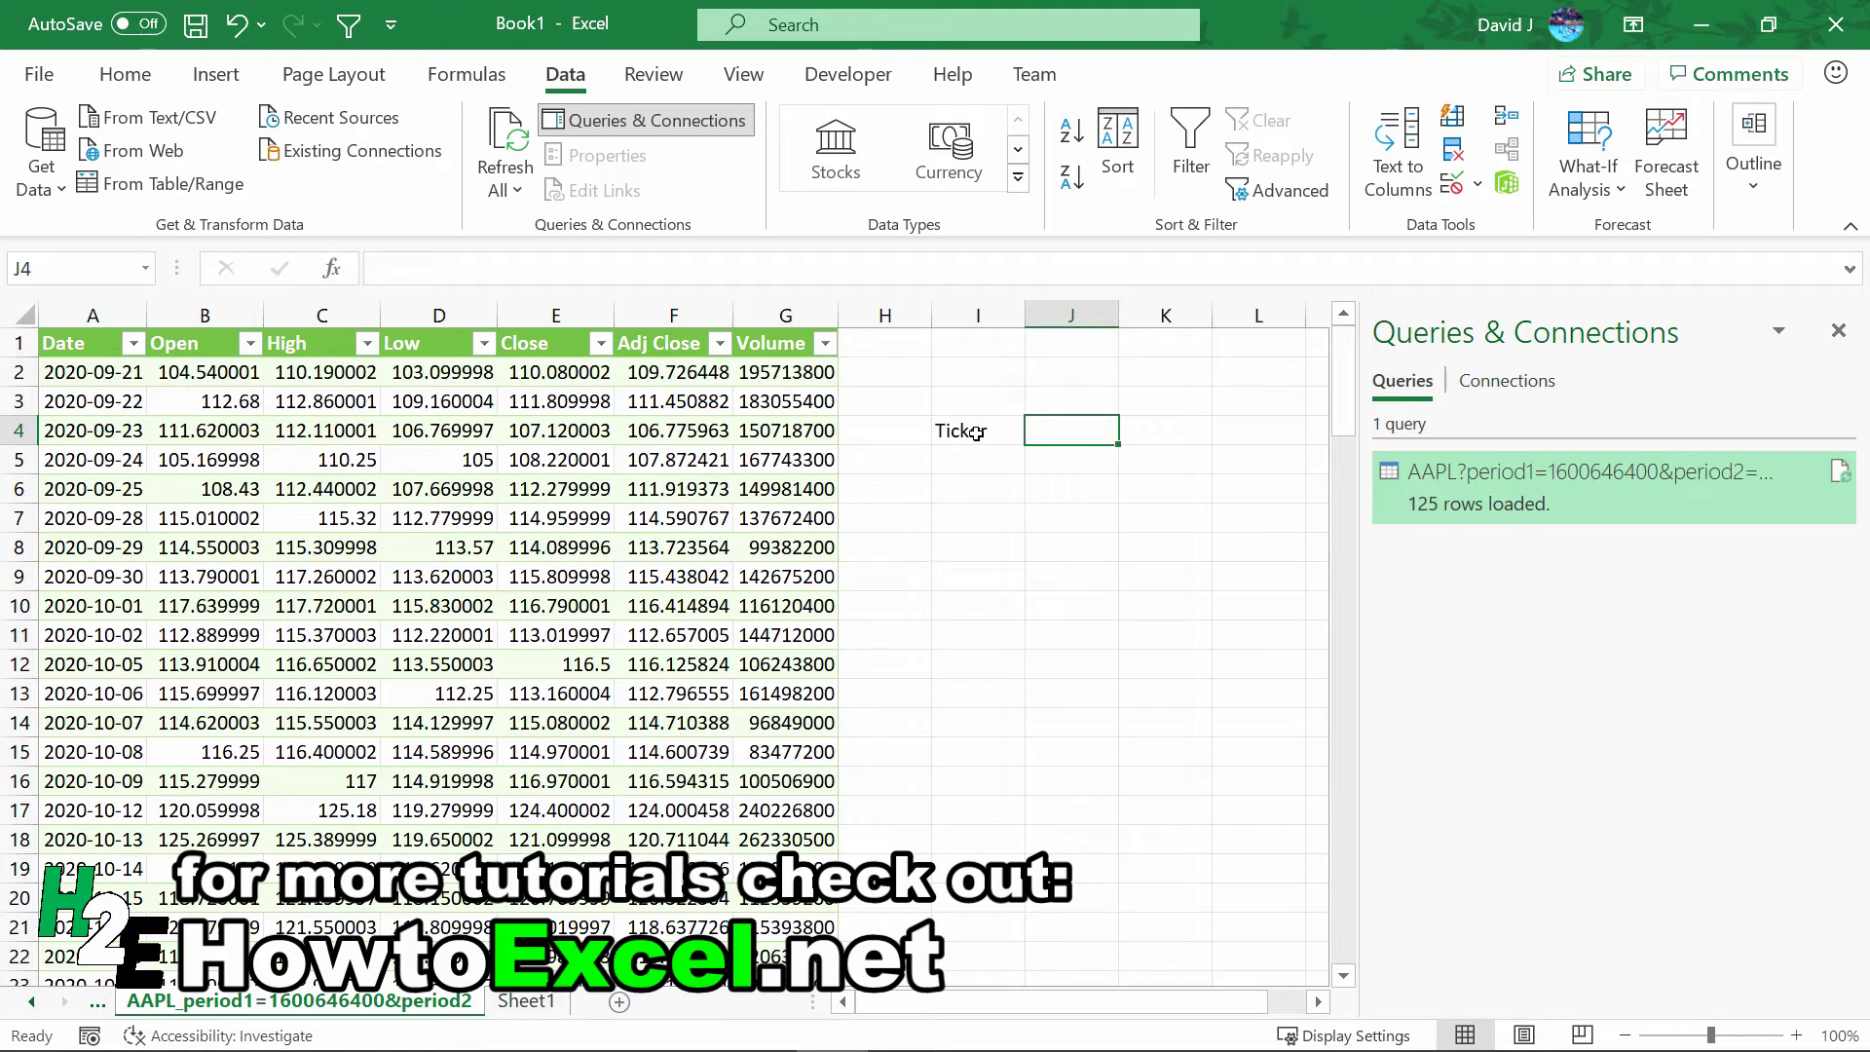
text(AAPL)
key(Return)
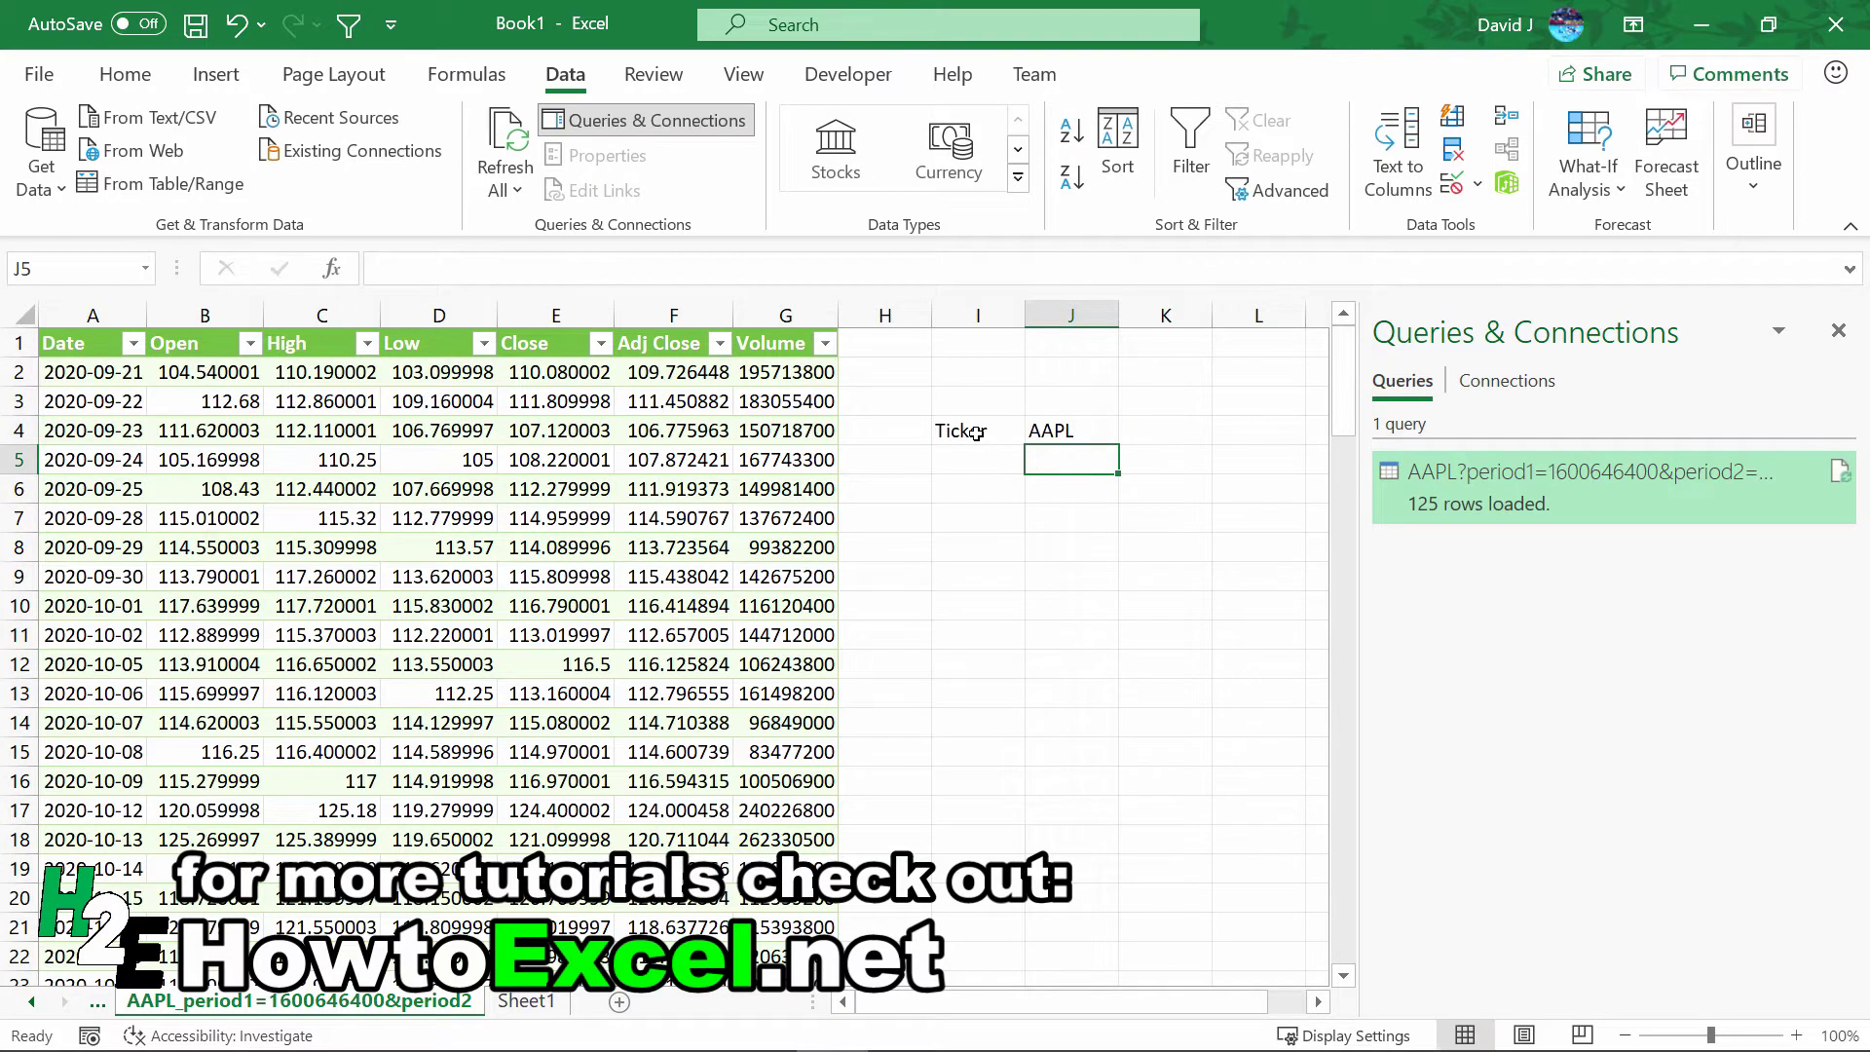
key(Up)
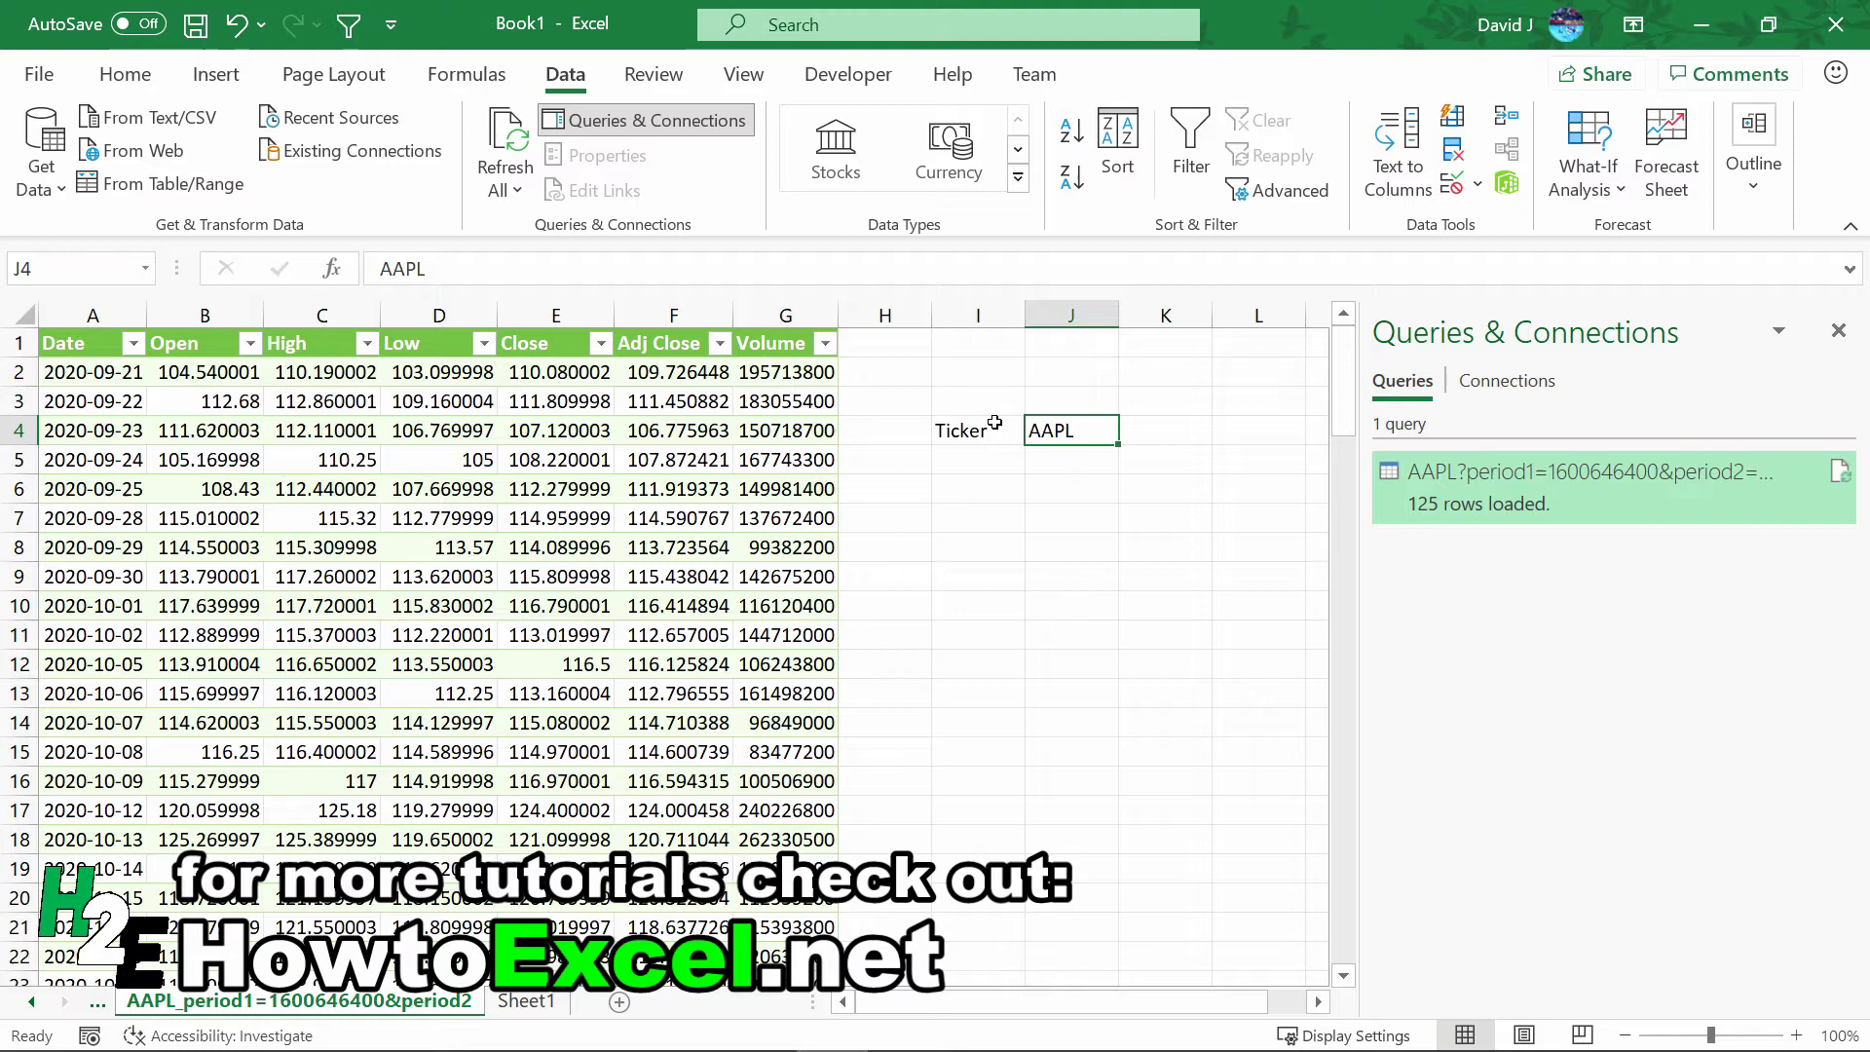
click(102, 273)
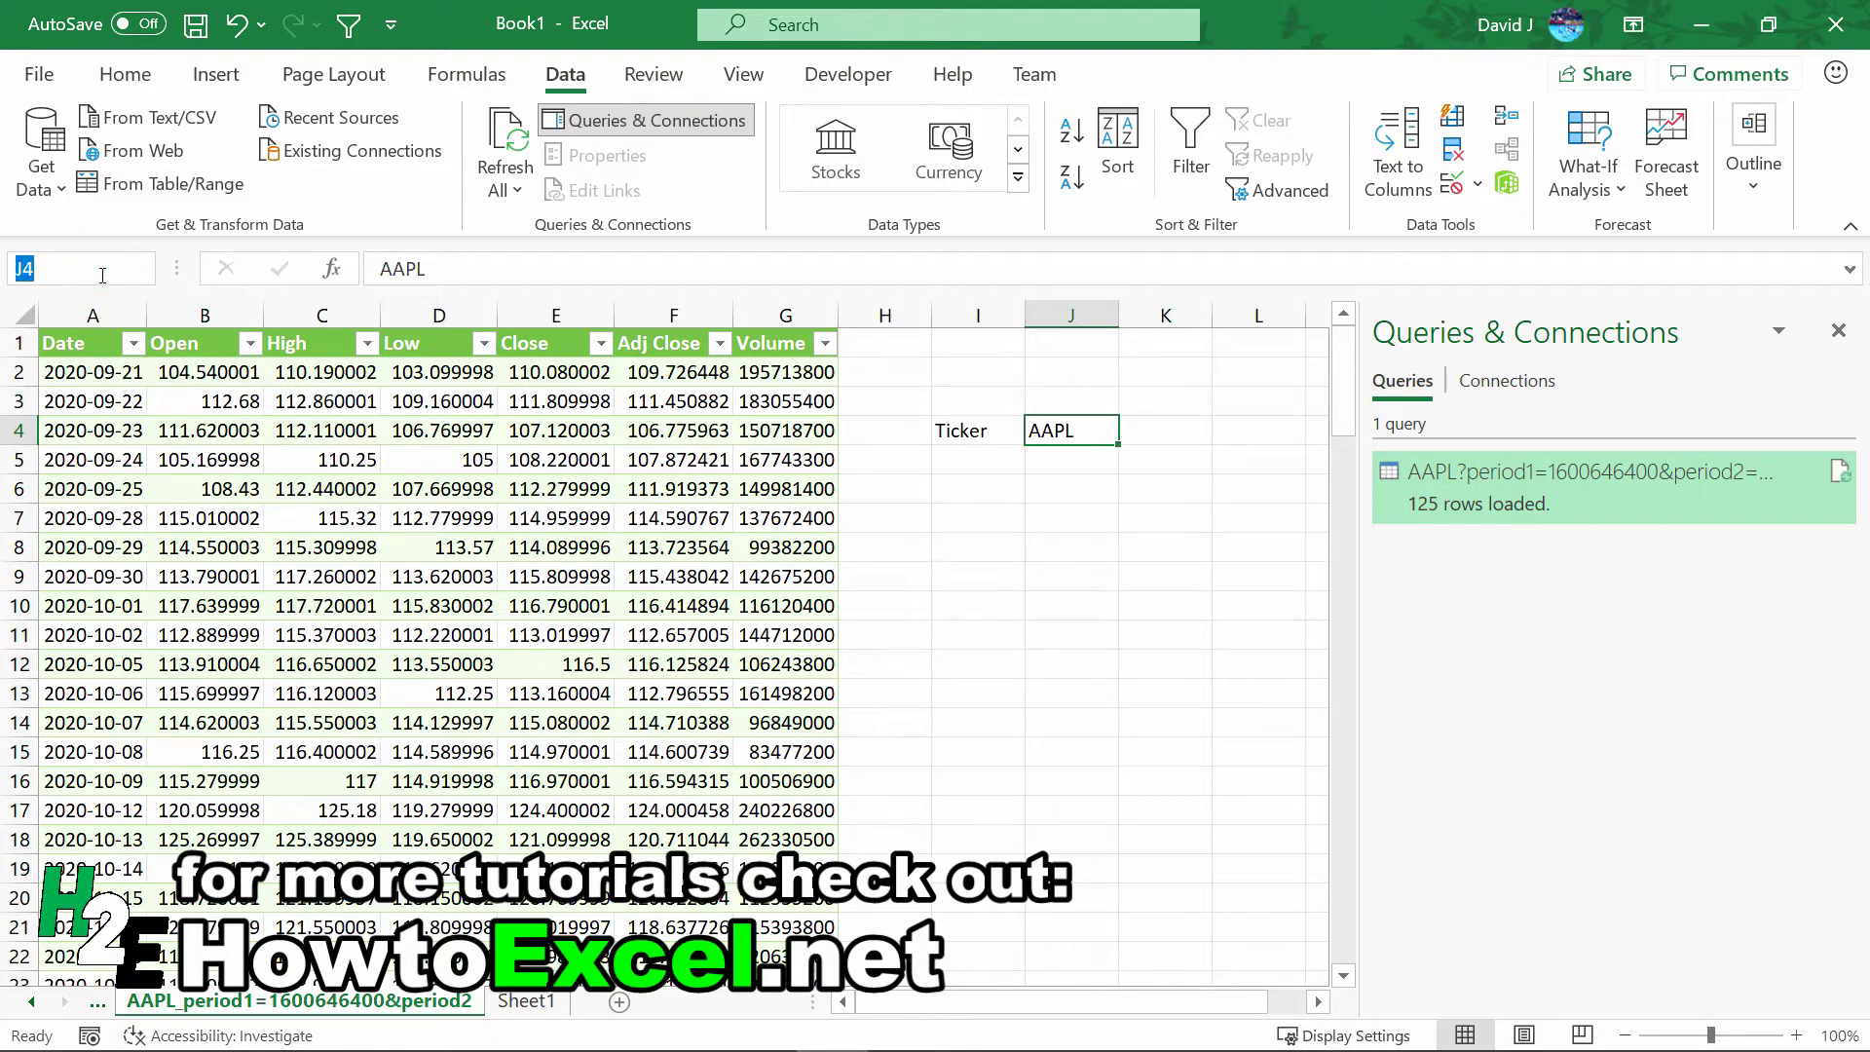
text(Ticker)
key(Return)
Type the labels StartDate and EndDate in I6 and I7
click(990, 495)
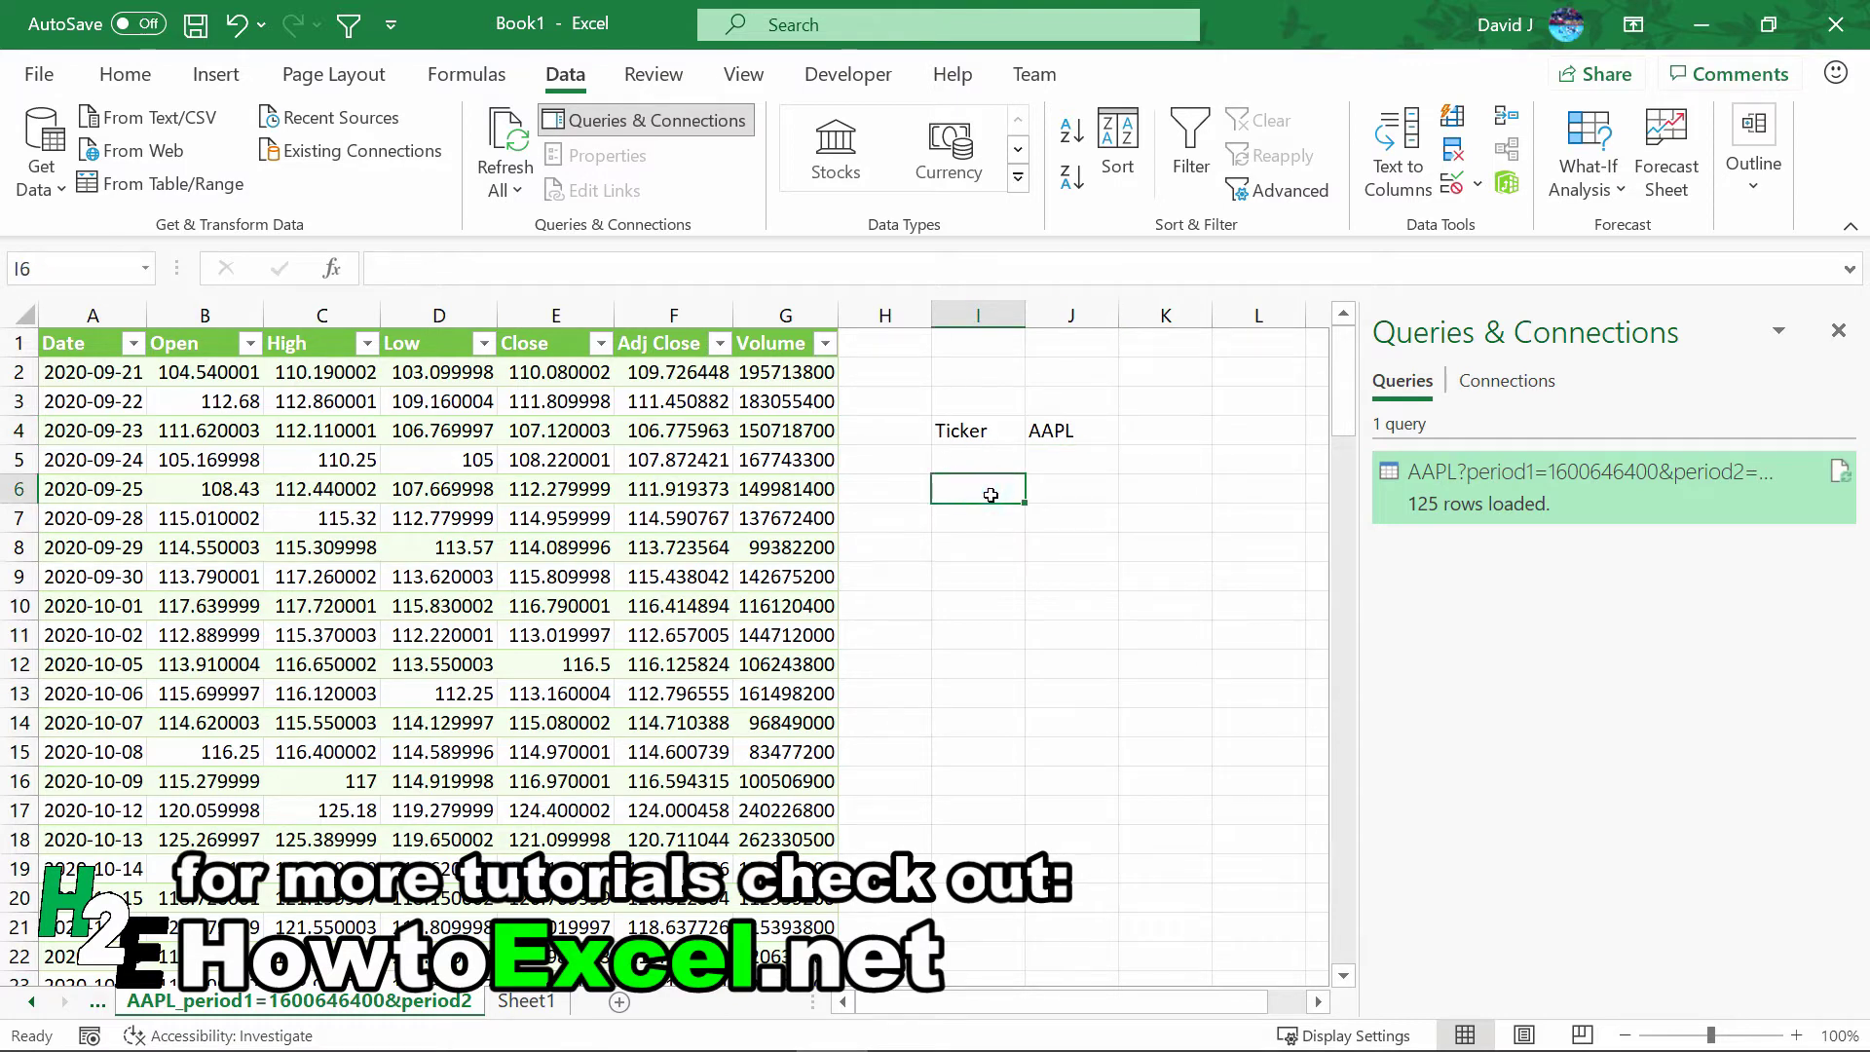
text(StartDate)
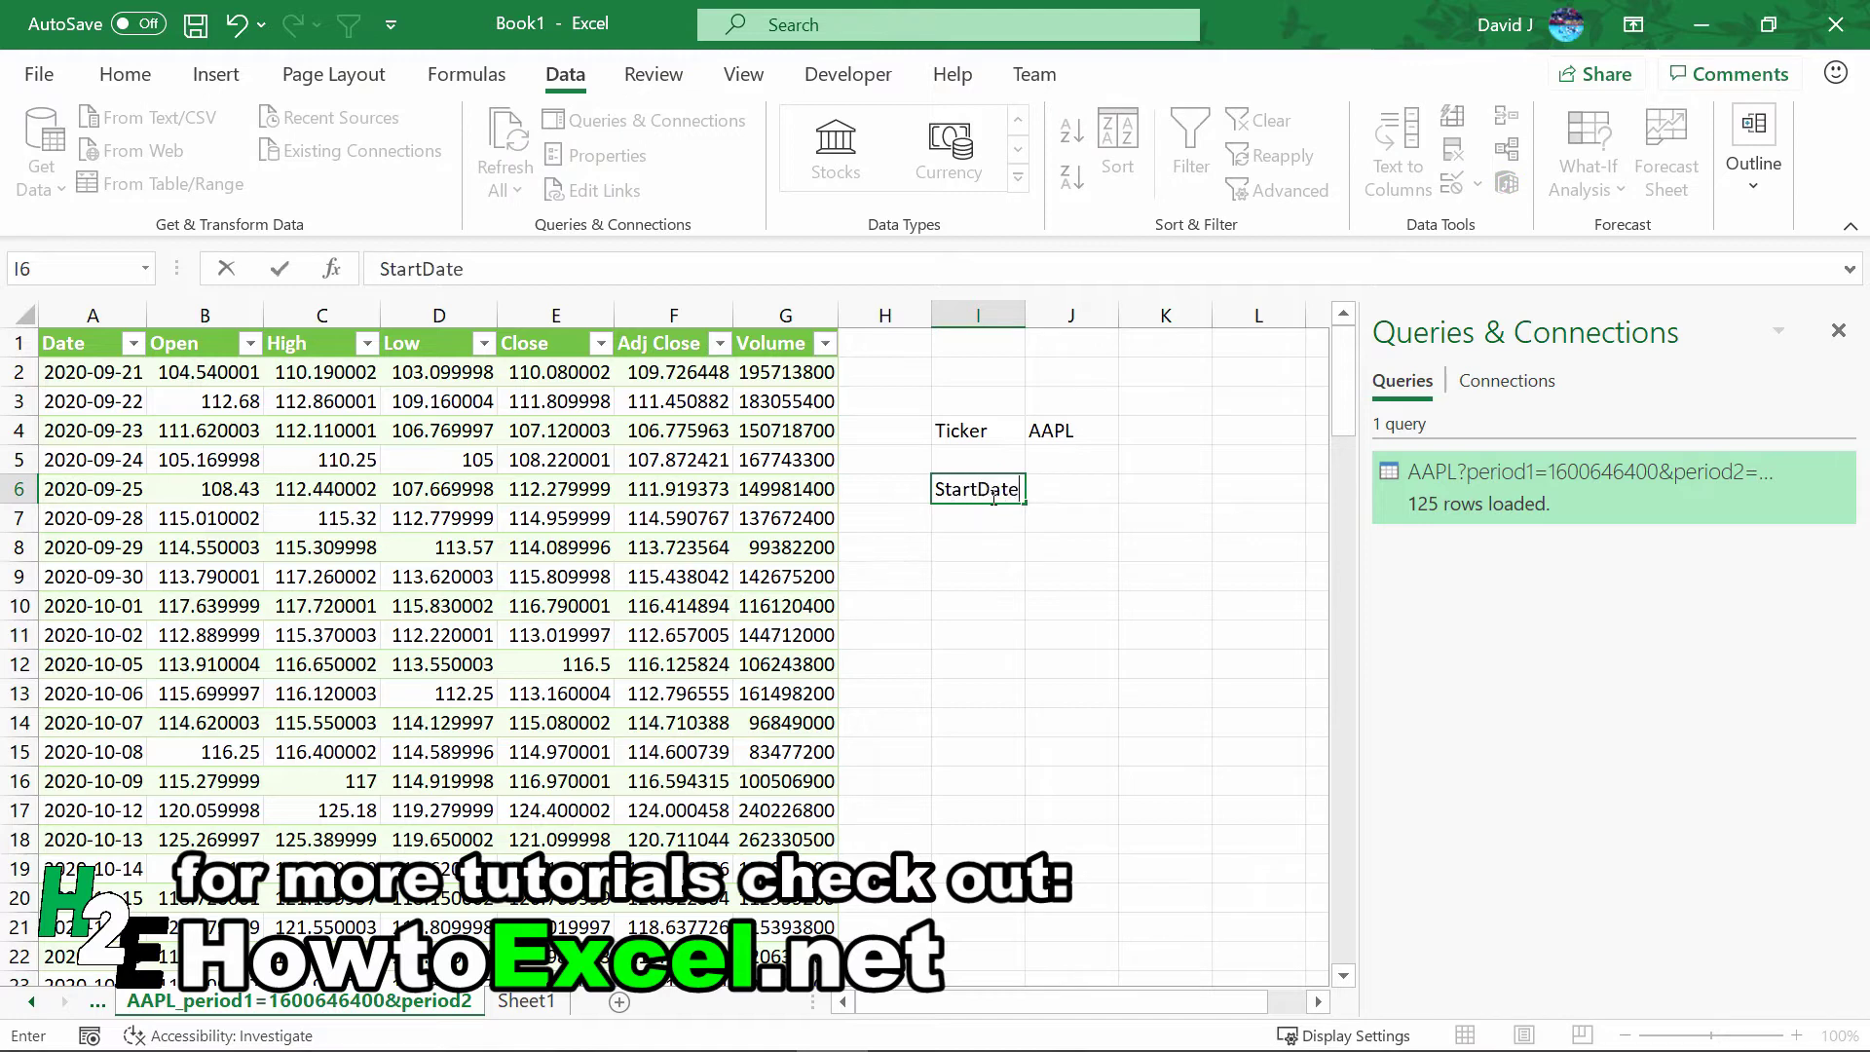
key(Return)
text(EndDate)
key(Return)
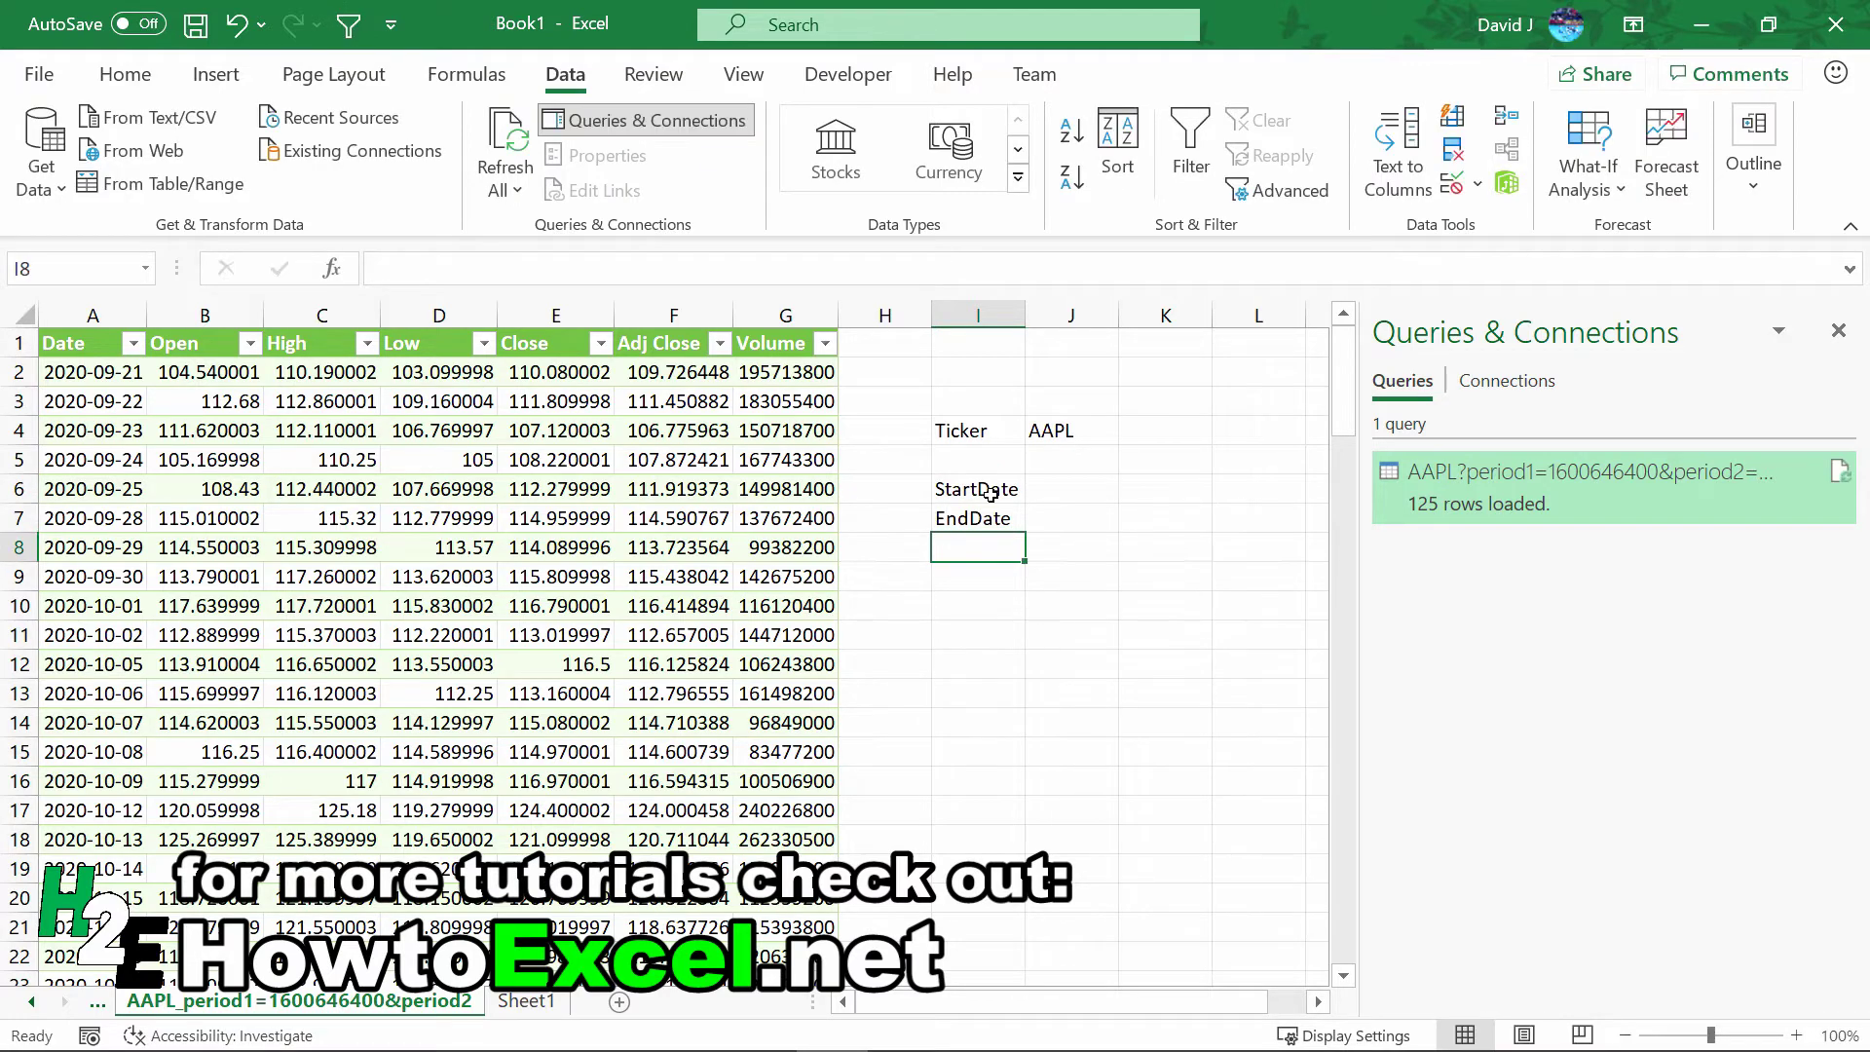
Enter the dates Jan 1 in J6 and Mar 15 in J7
key(Up)
key(Up)
key(Right)
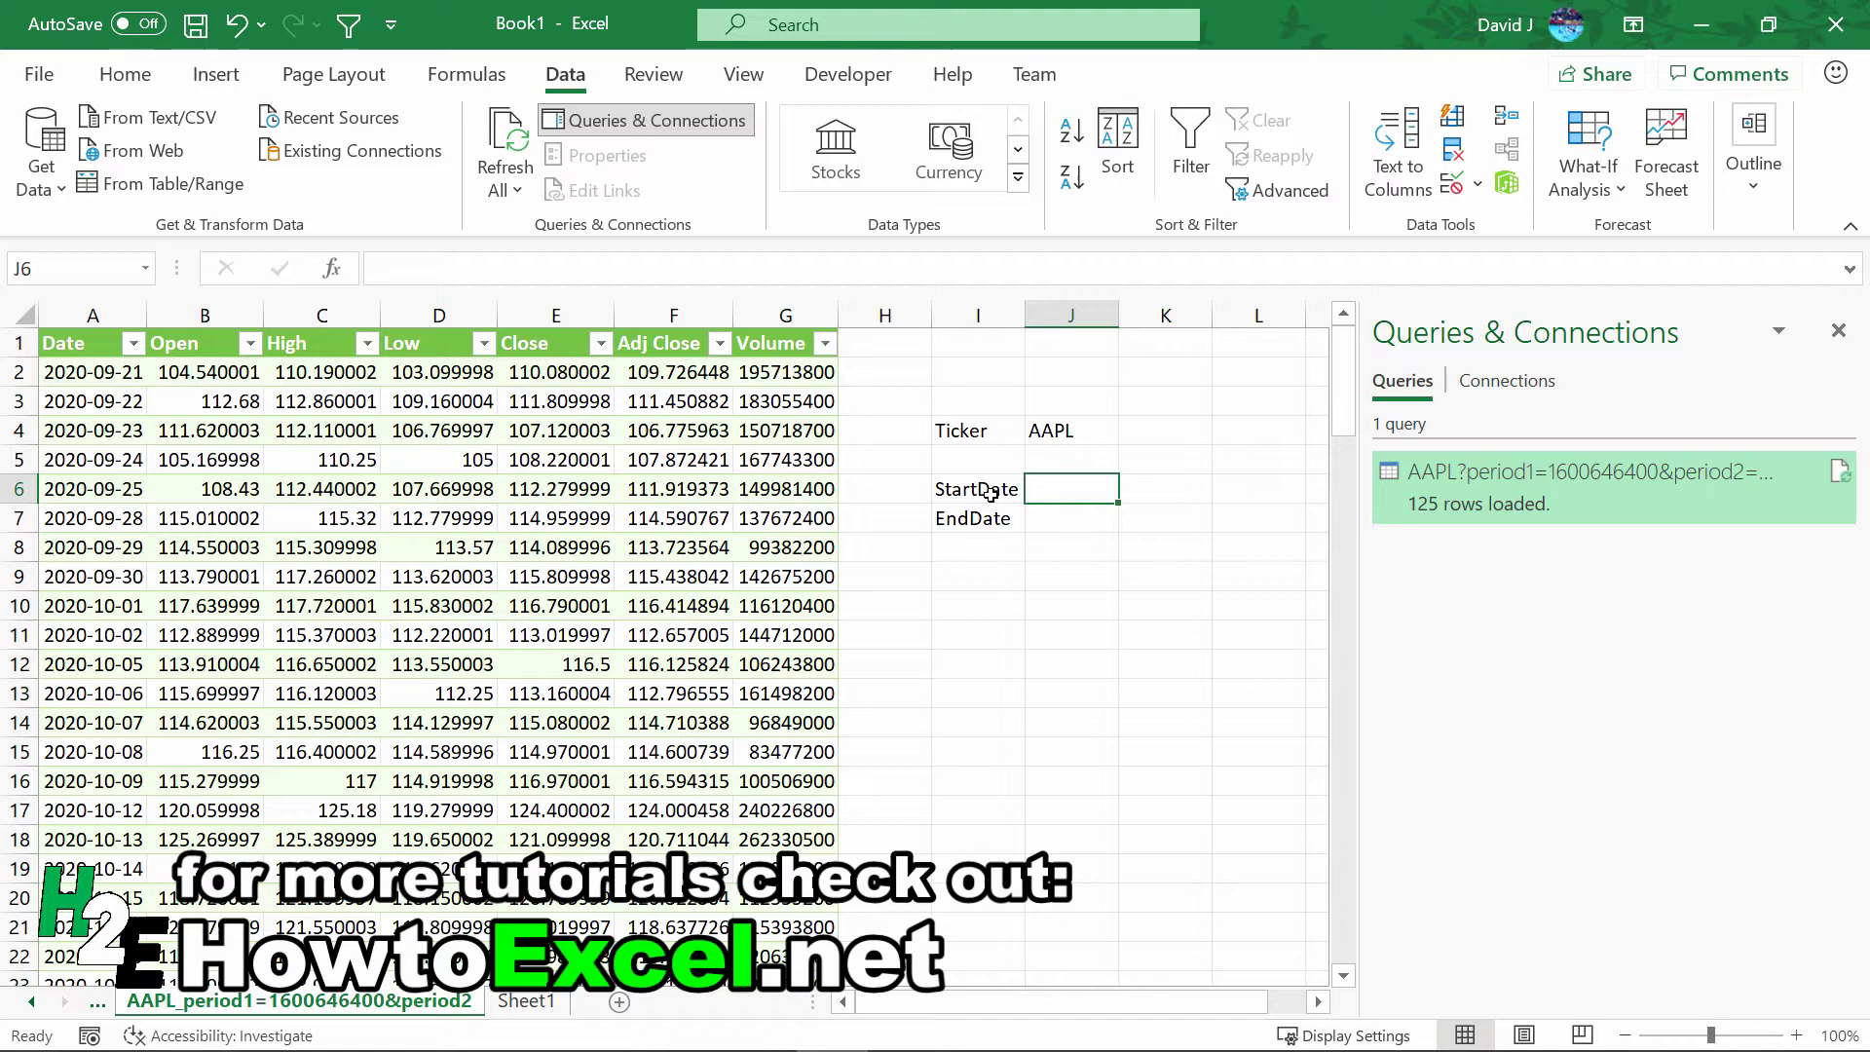
text(Jan 1)
key(Return)
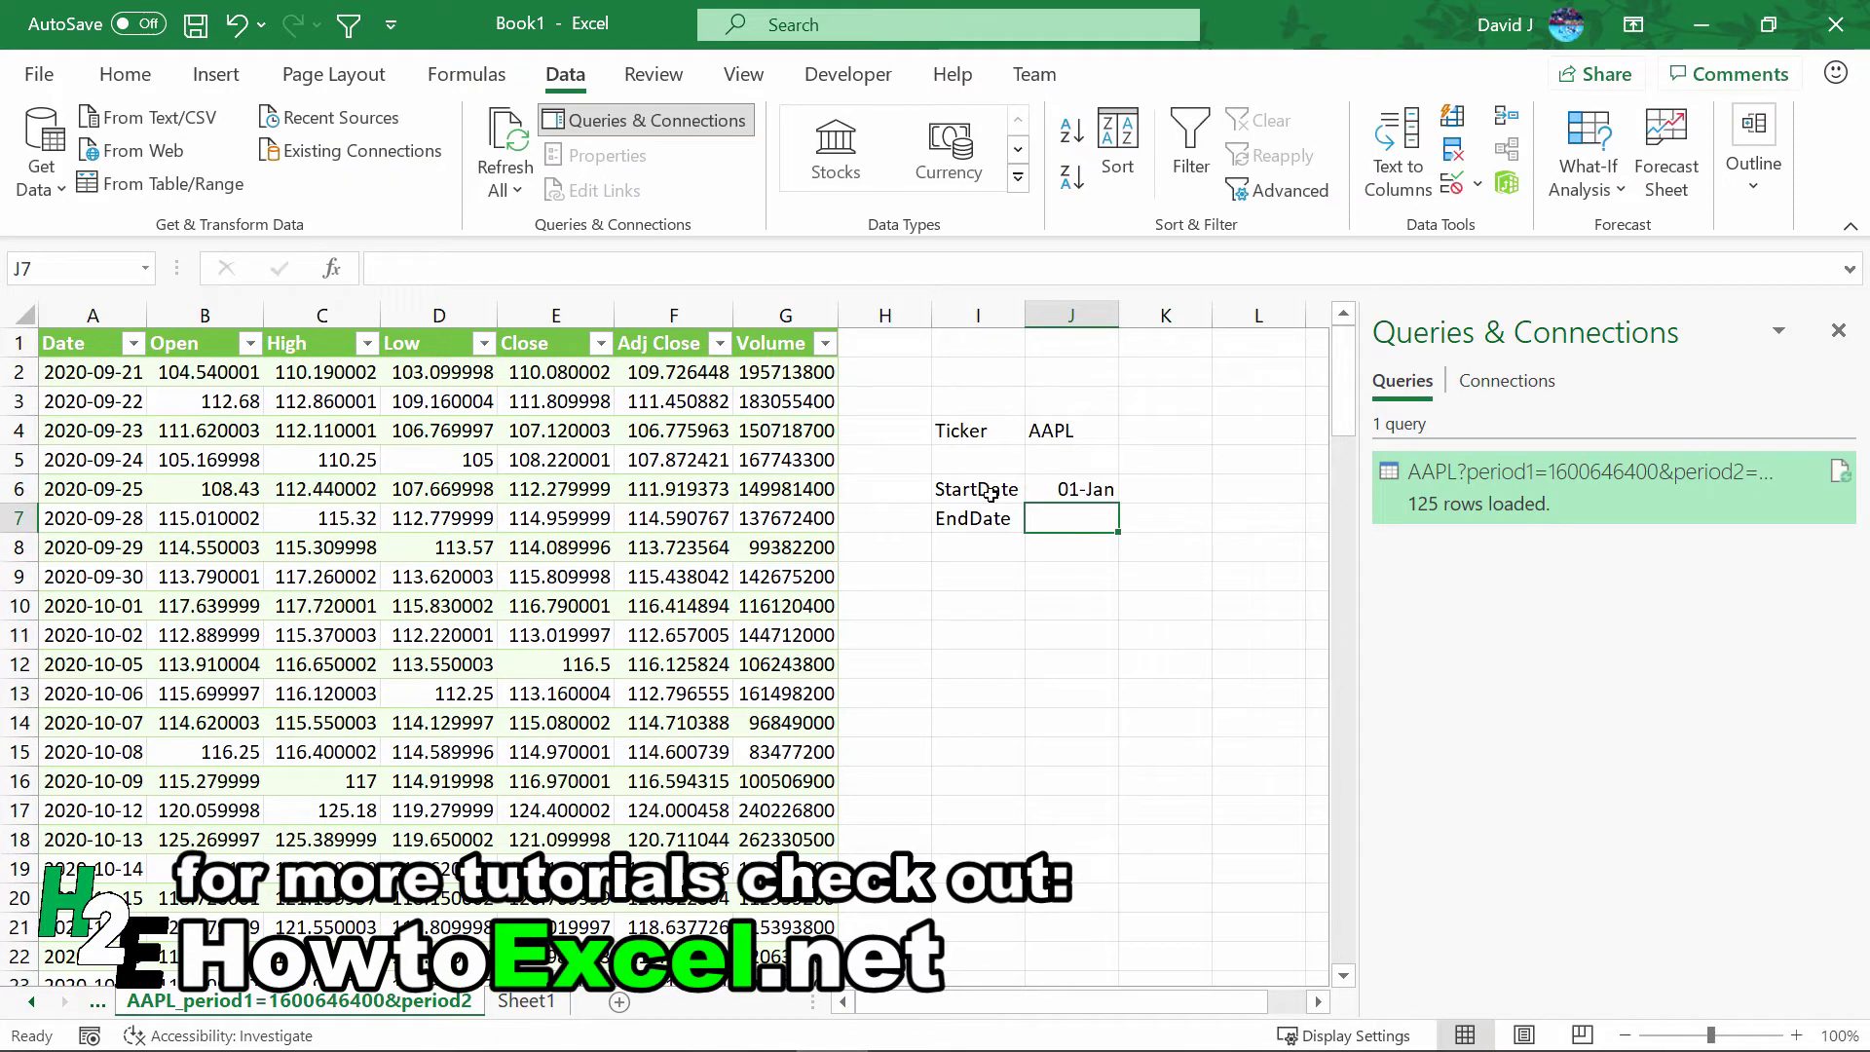
text(Mar 15)
key(Return)
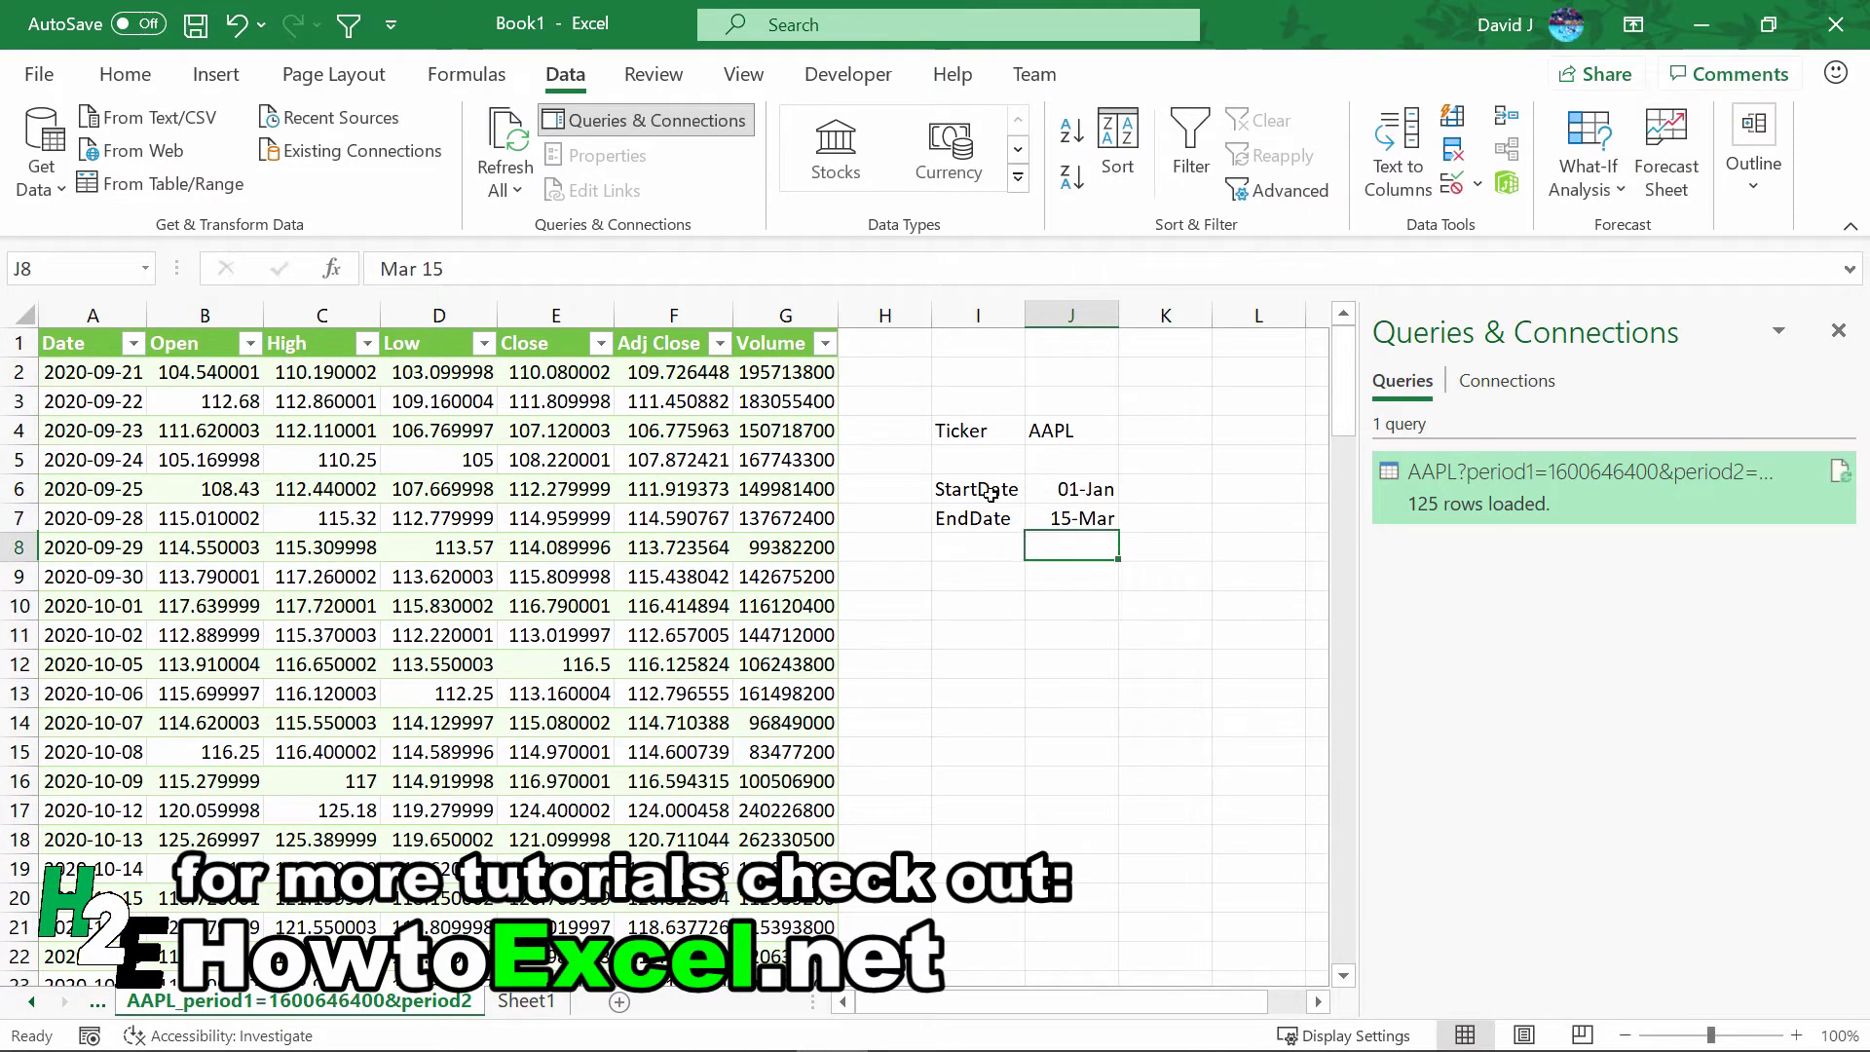
key(Up)
key(Right)
key(Up)
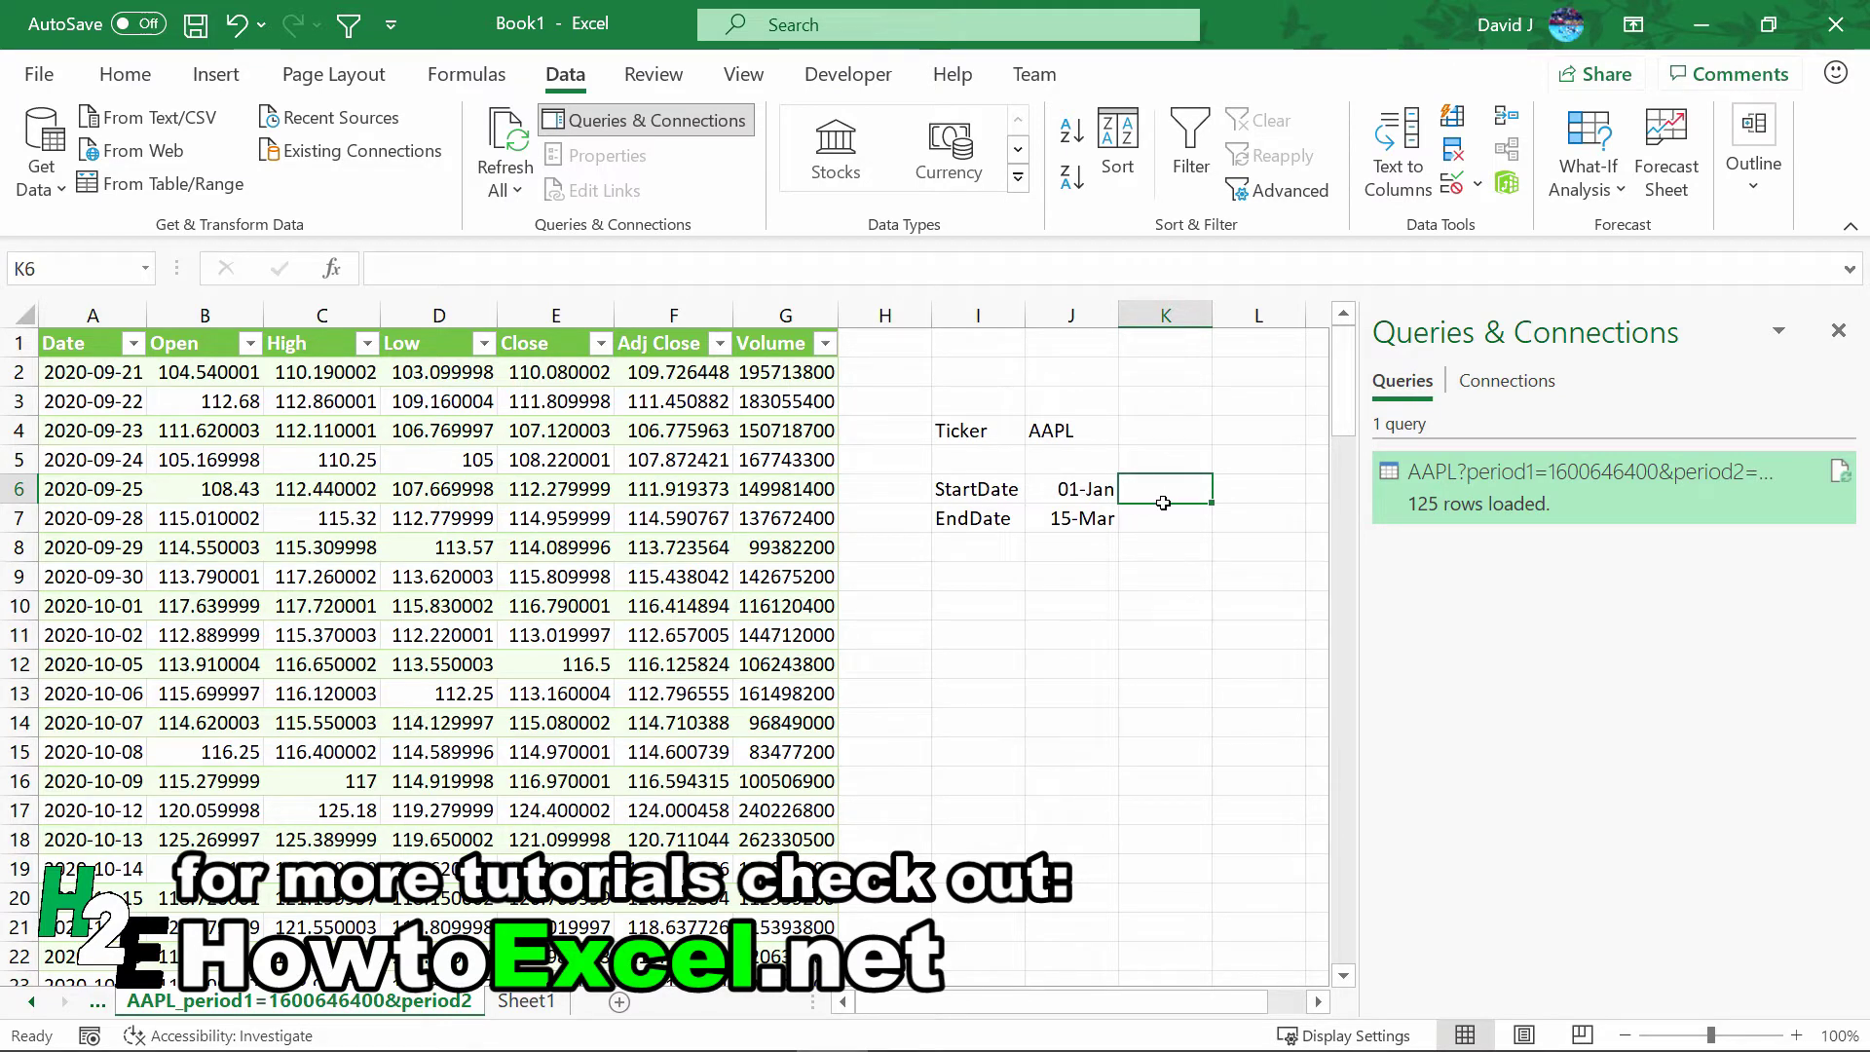
Enter =(J6-DATE(1970,1,1))*60*60*24 in K6 to compute the start date's Unix timestamp
text(=)
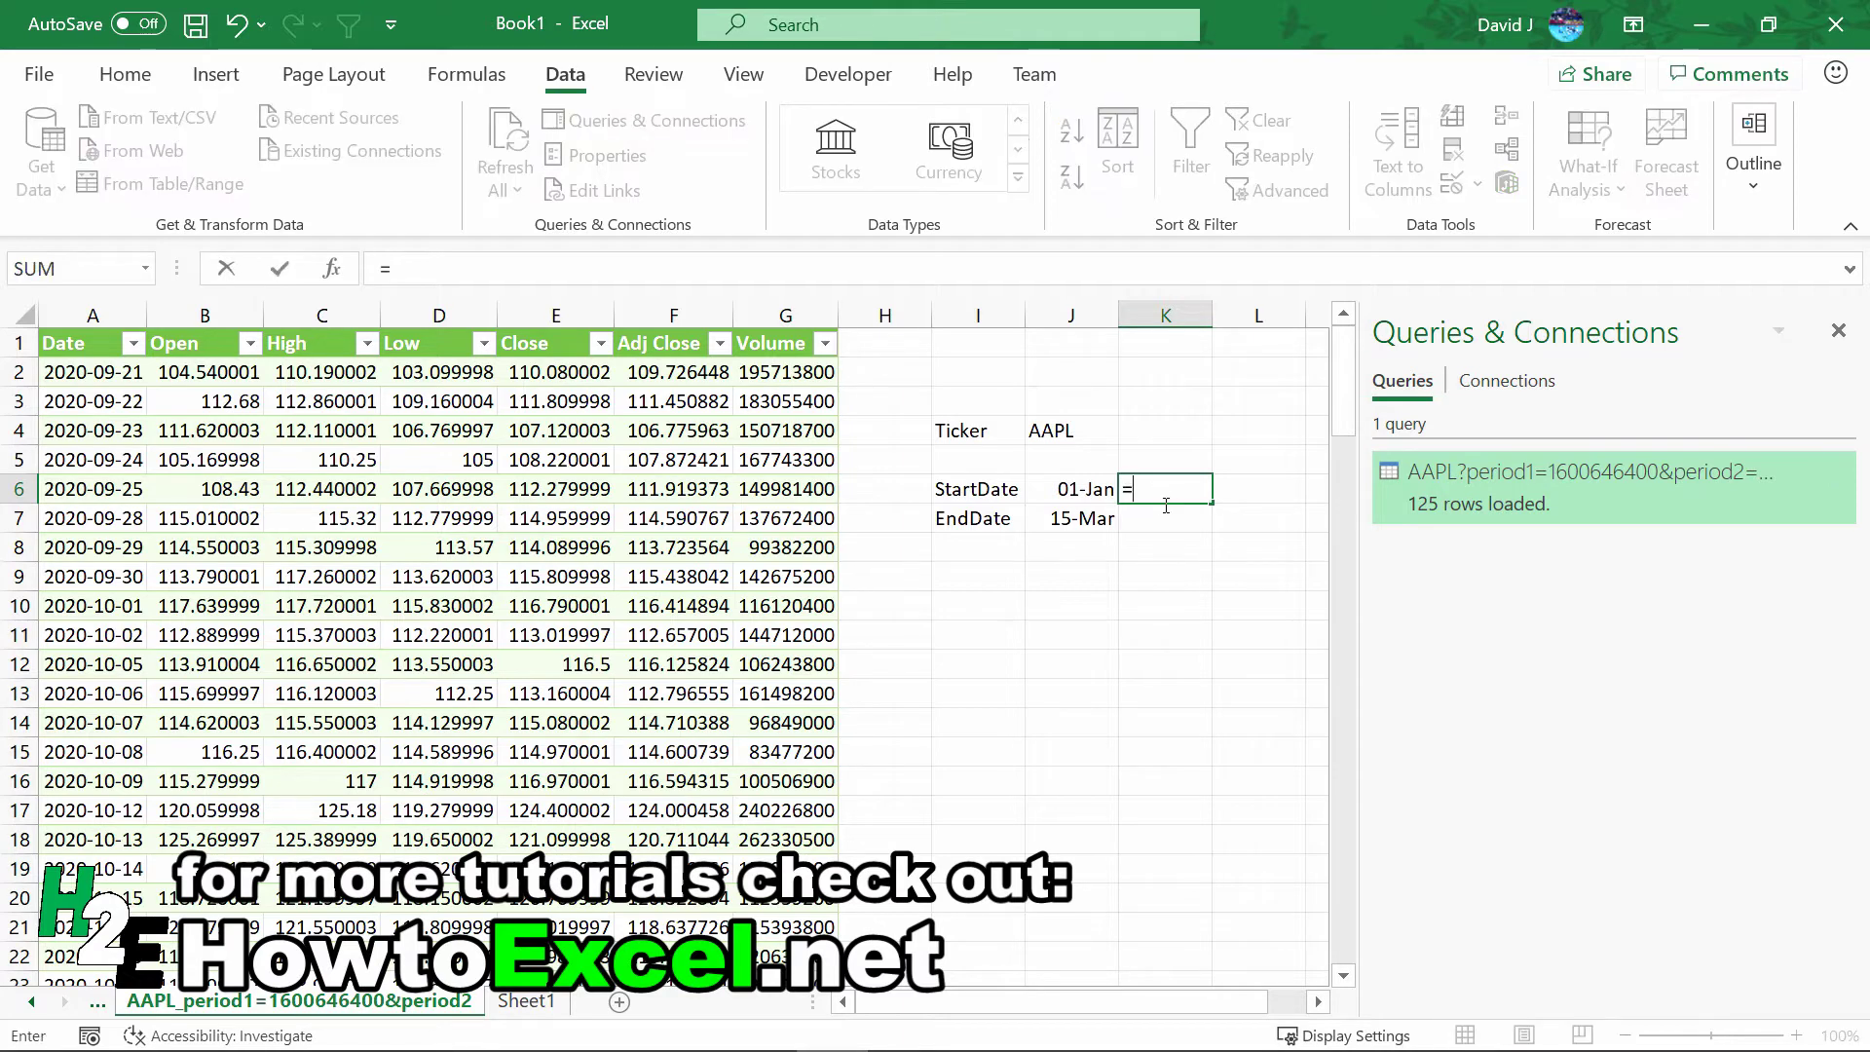
text(()
key(Left)
text(-)
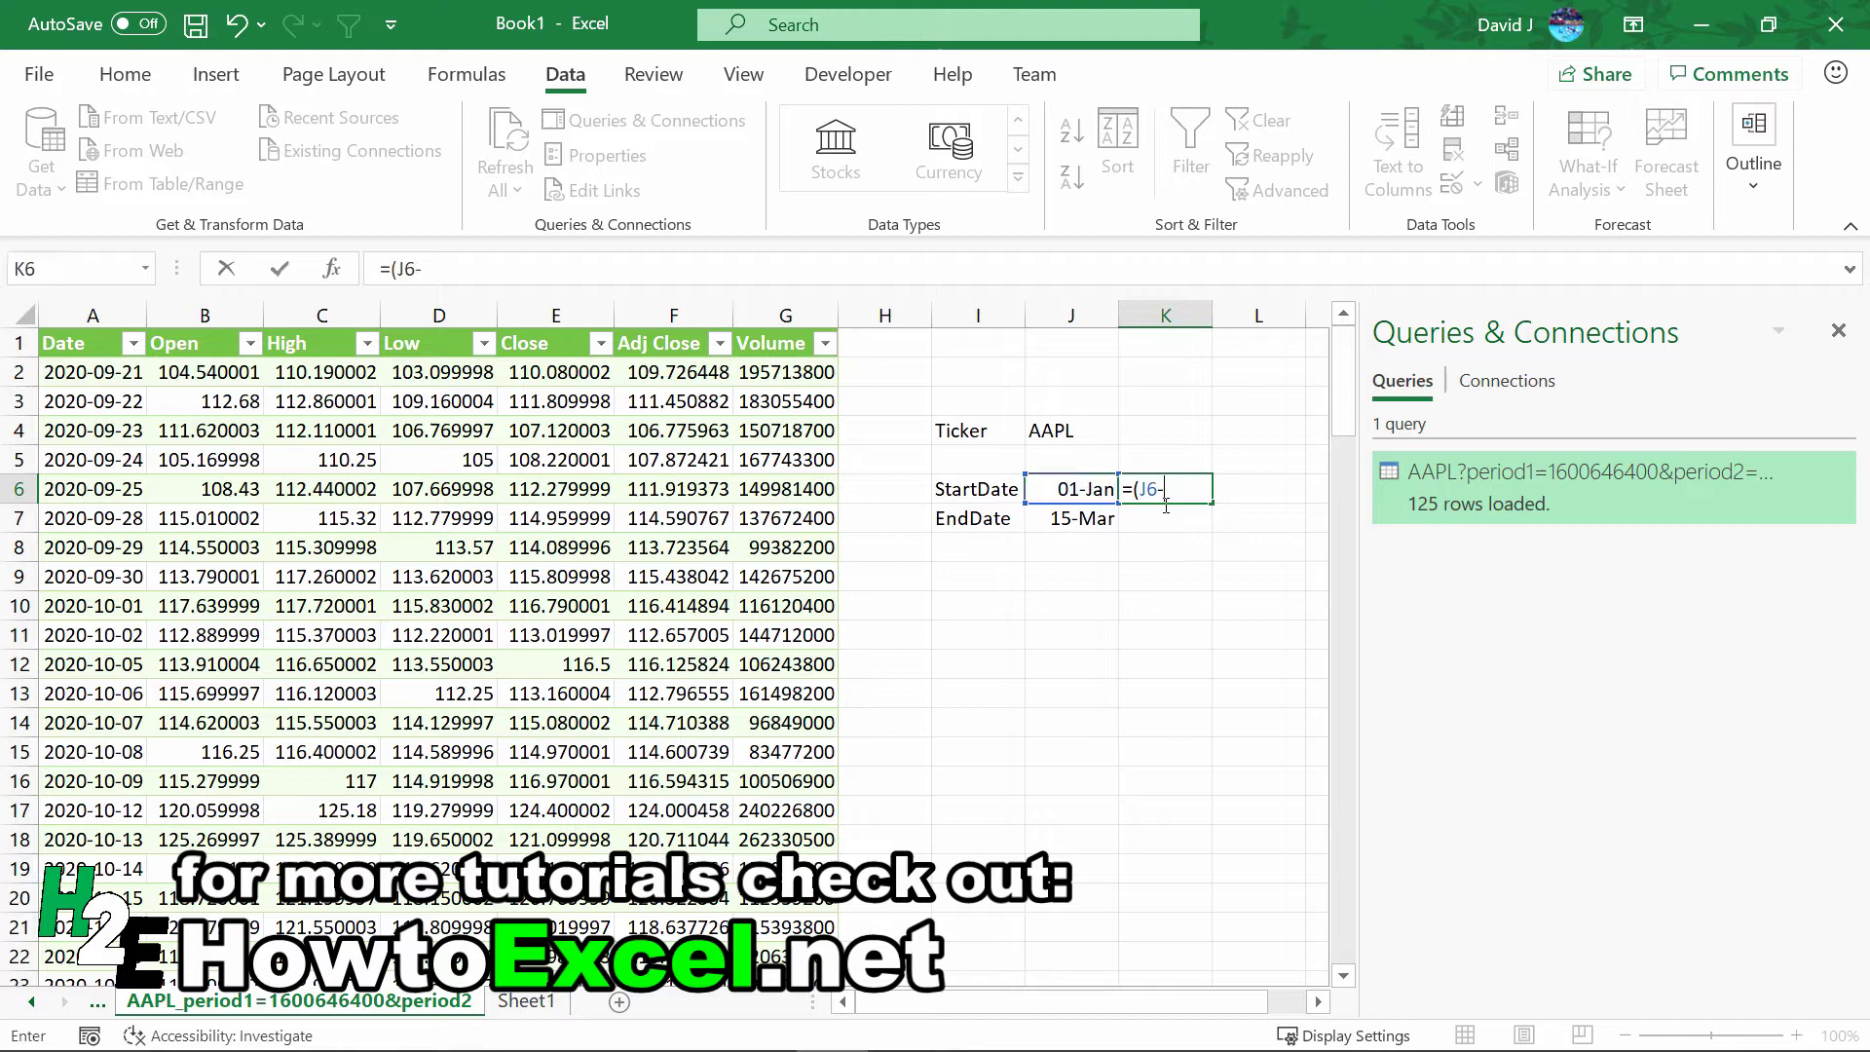
text(DATE()
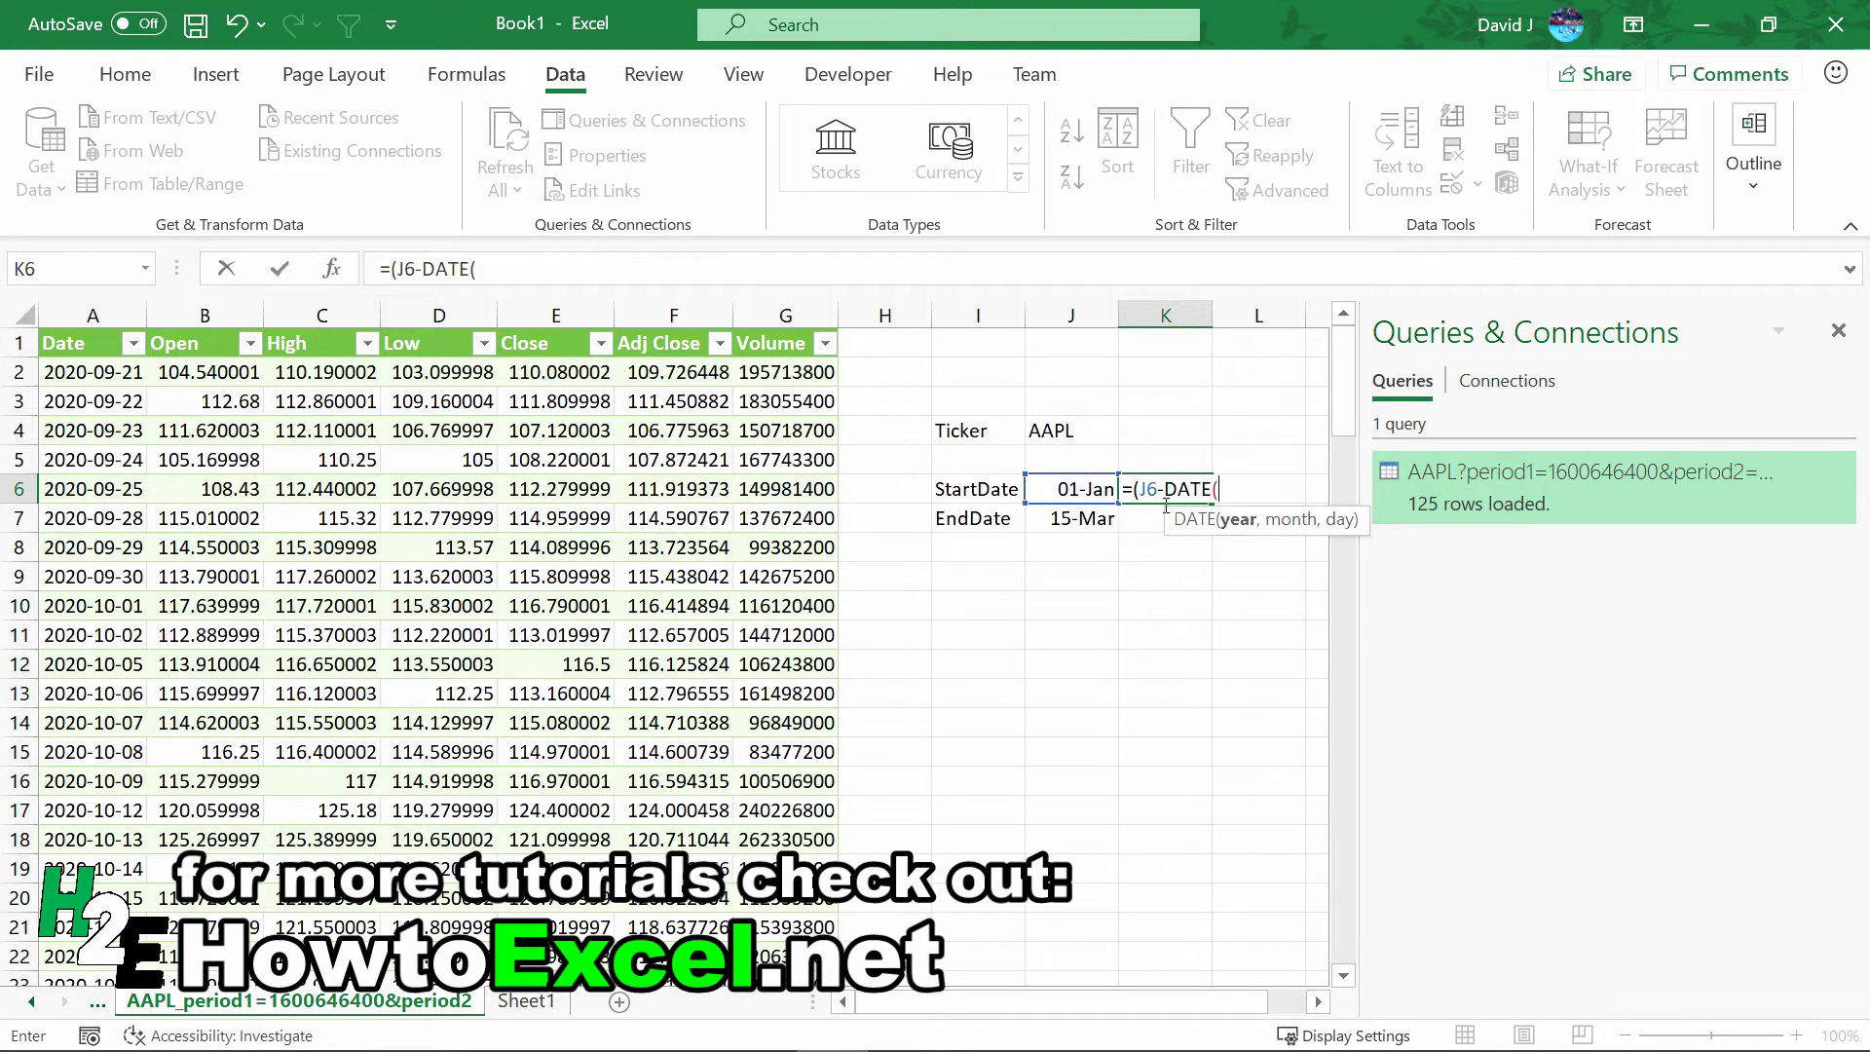
text(1970,1,1)
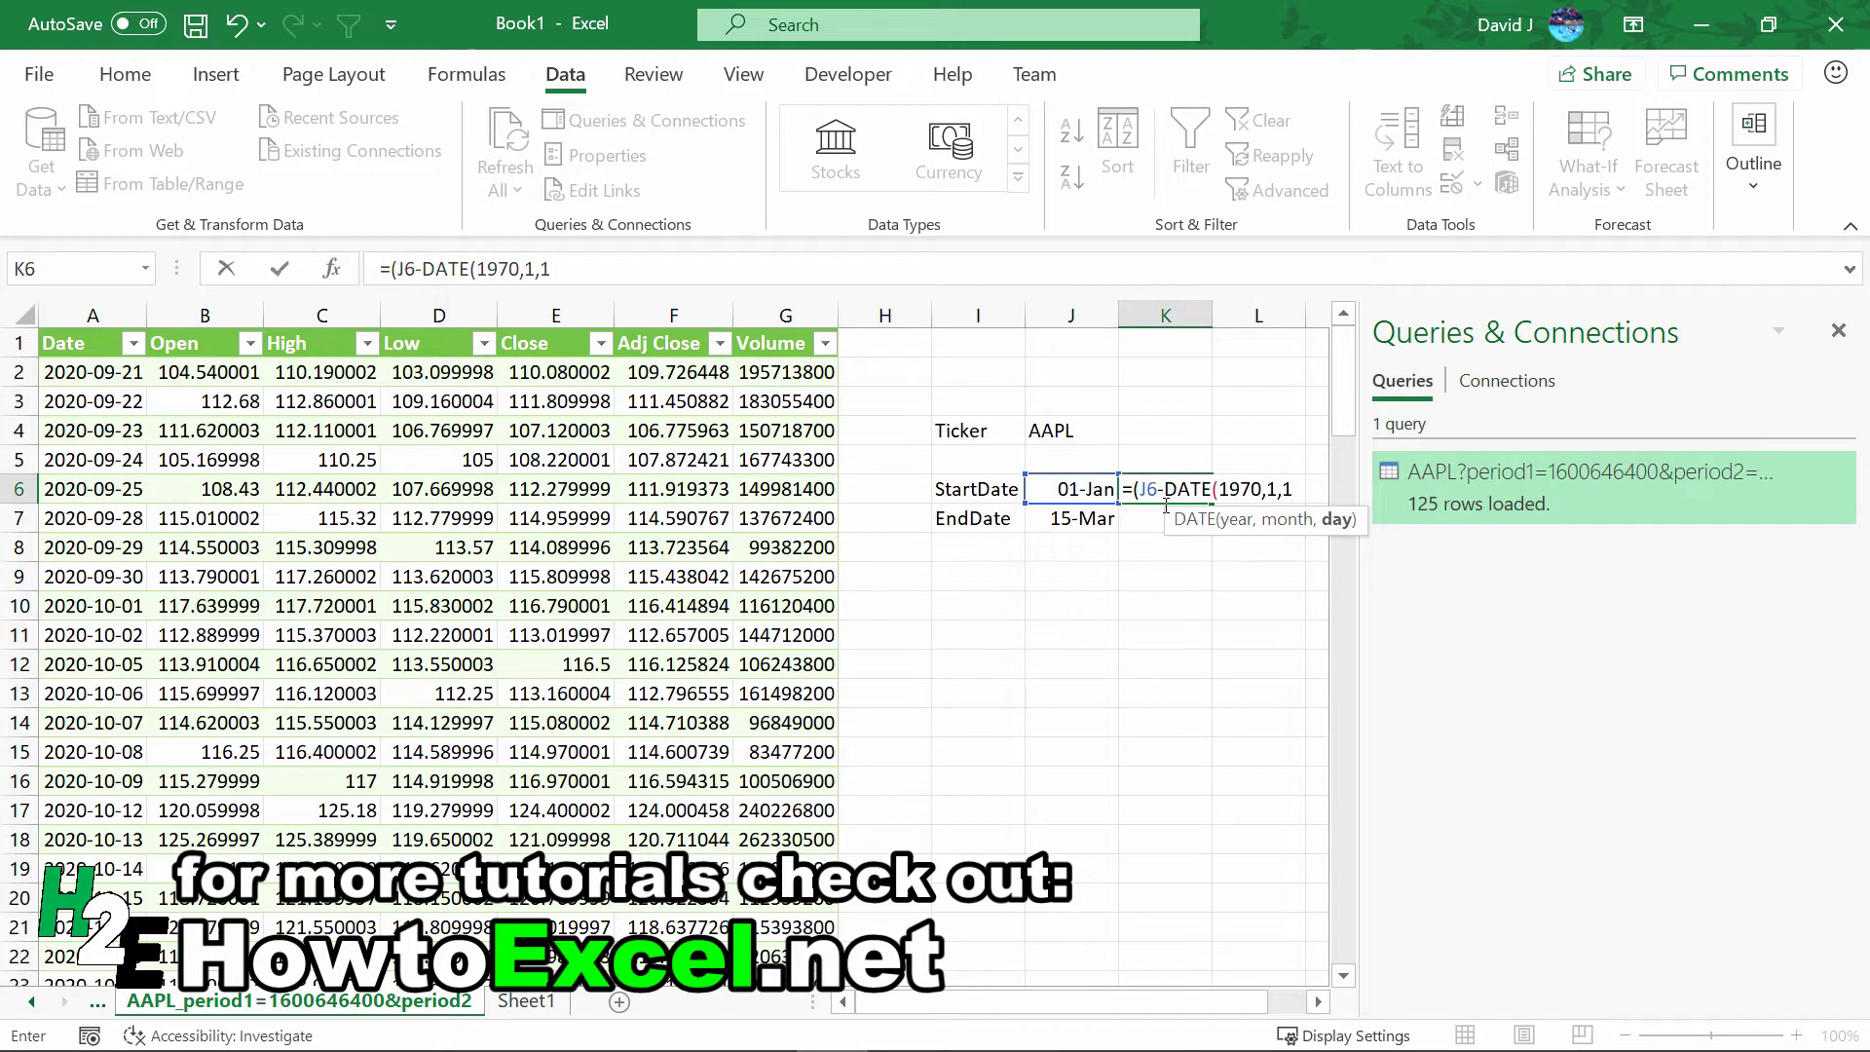
text()))
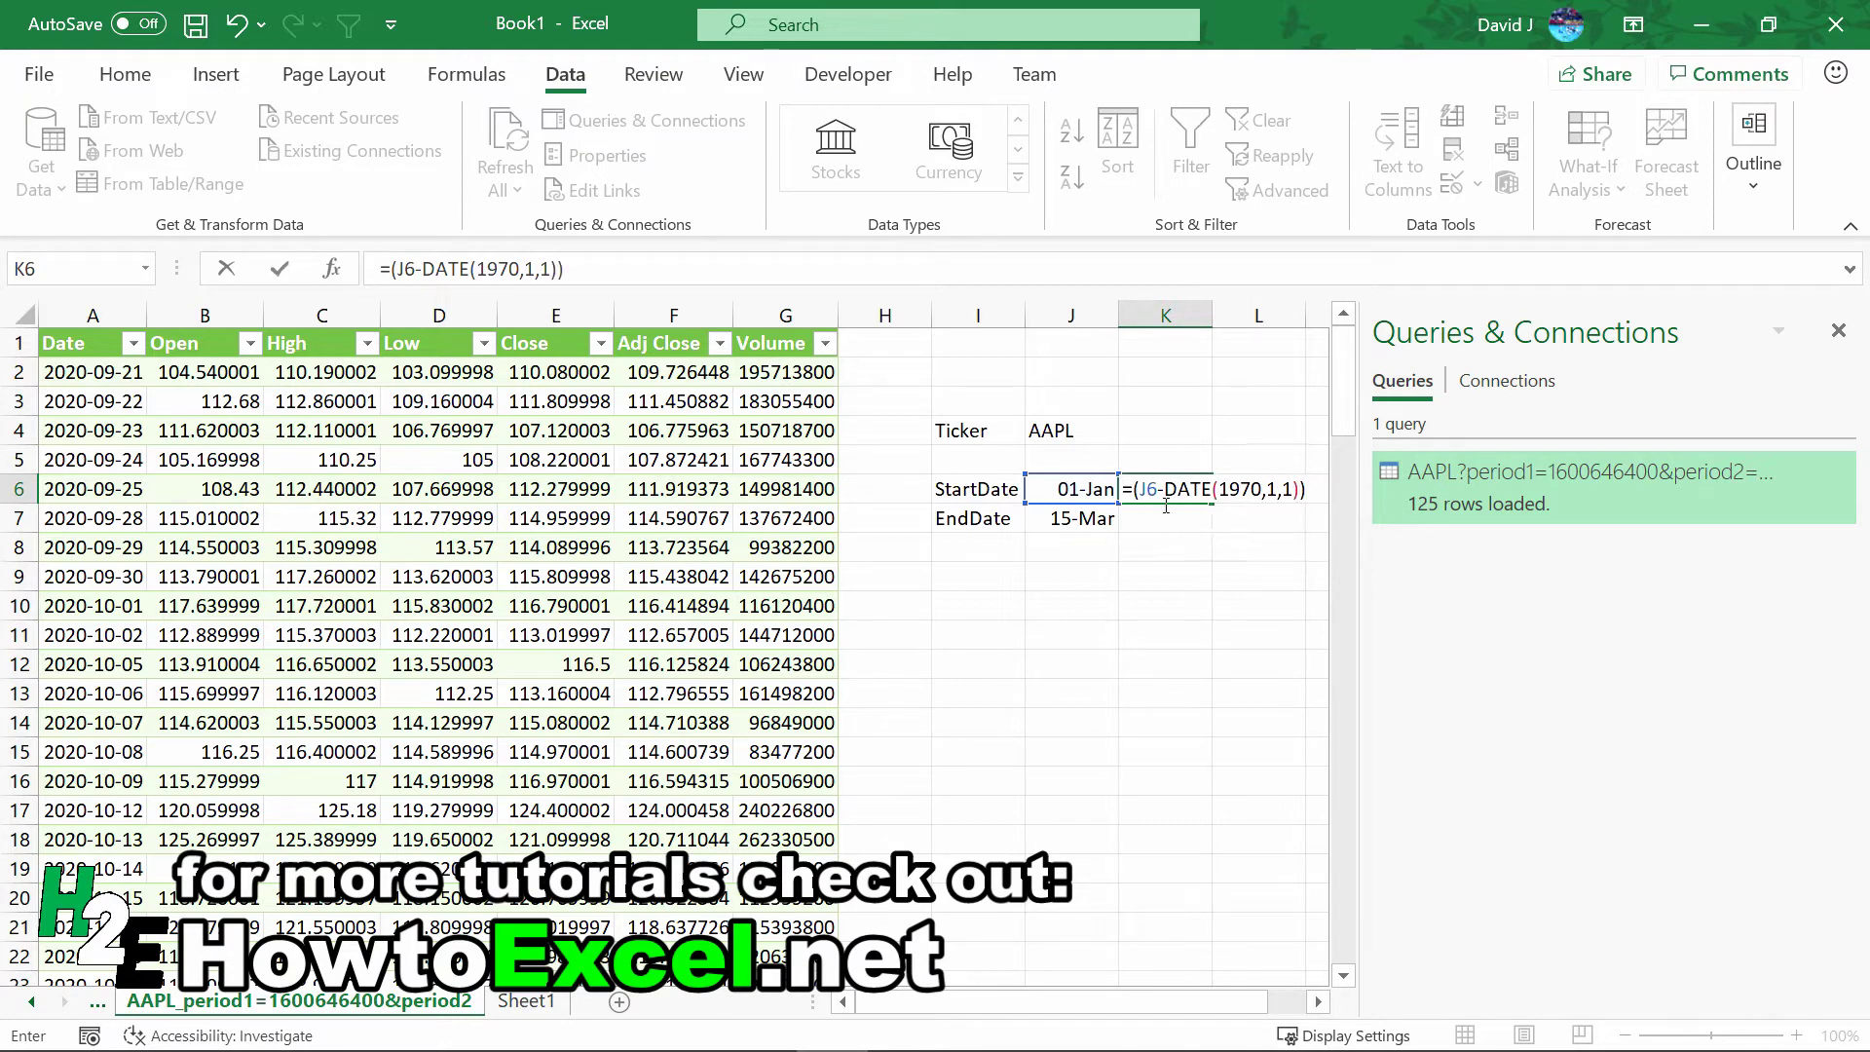
text(*60*60)
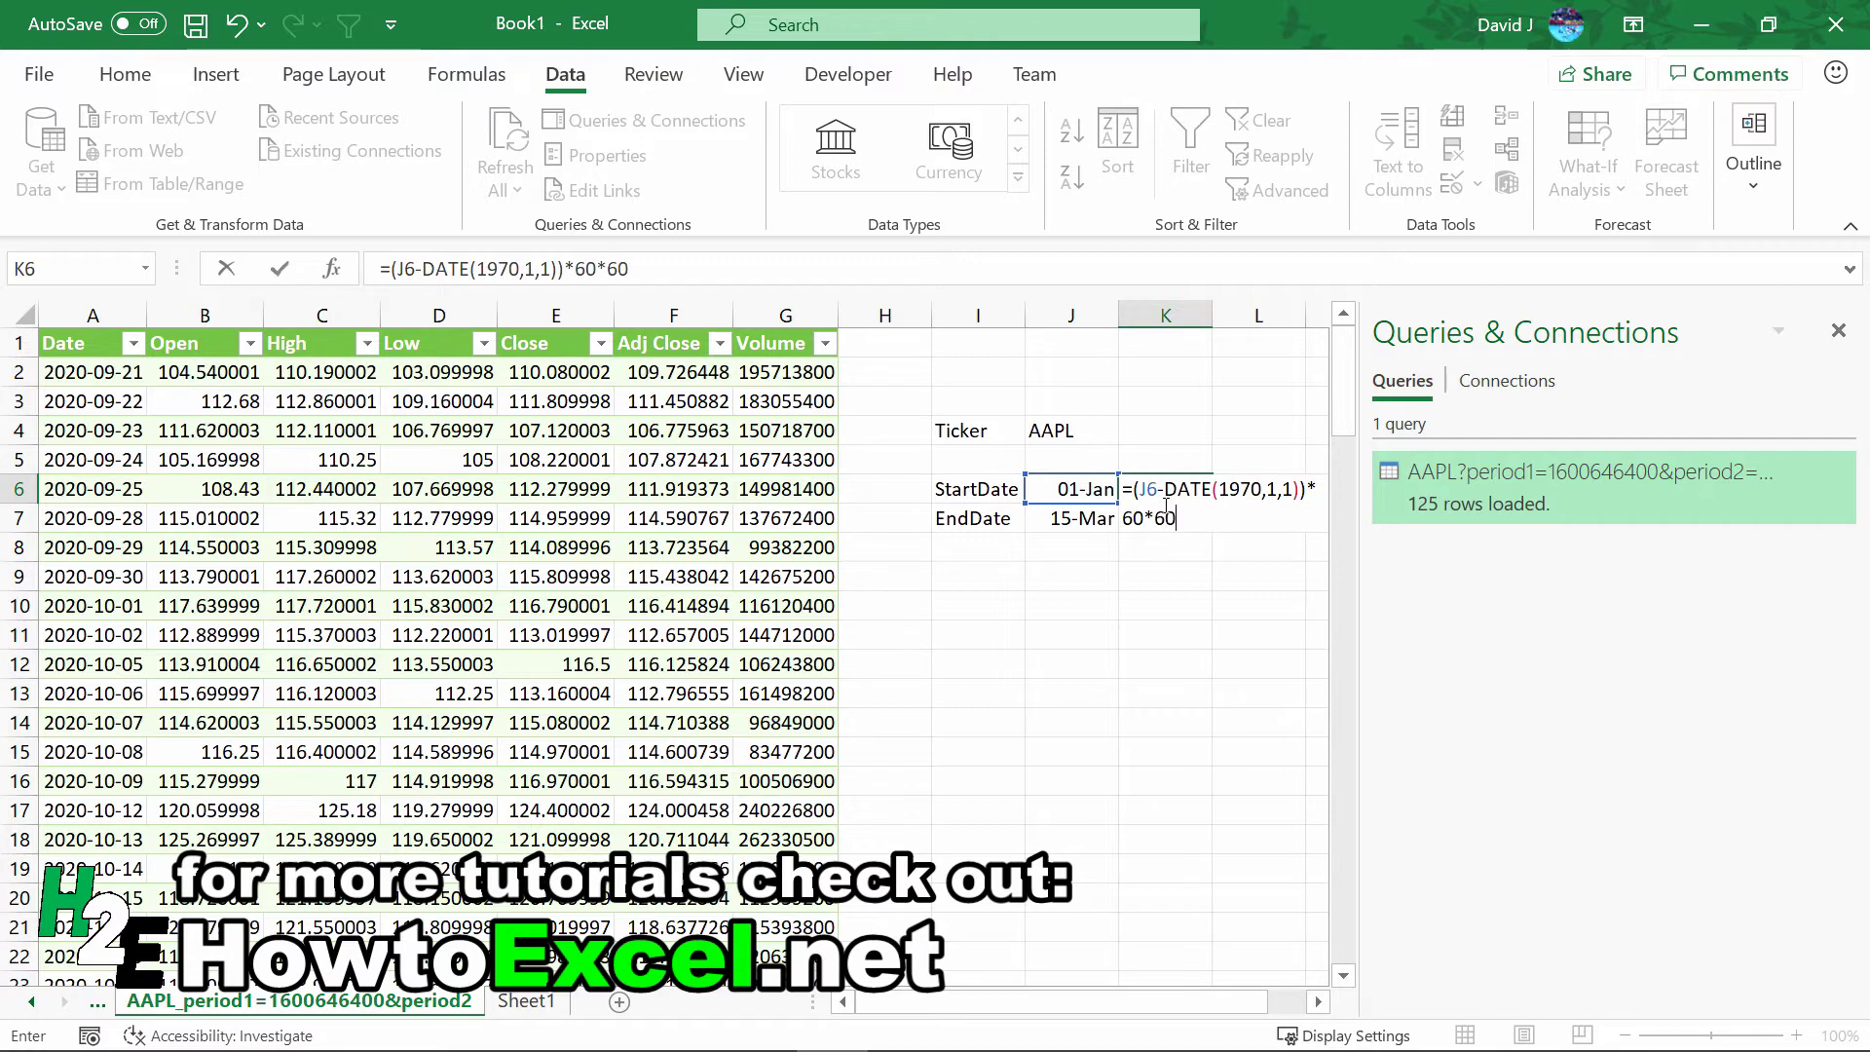
text(*24)
key(ctrl+Return)
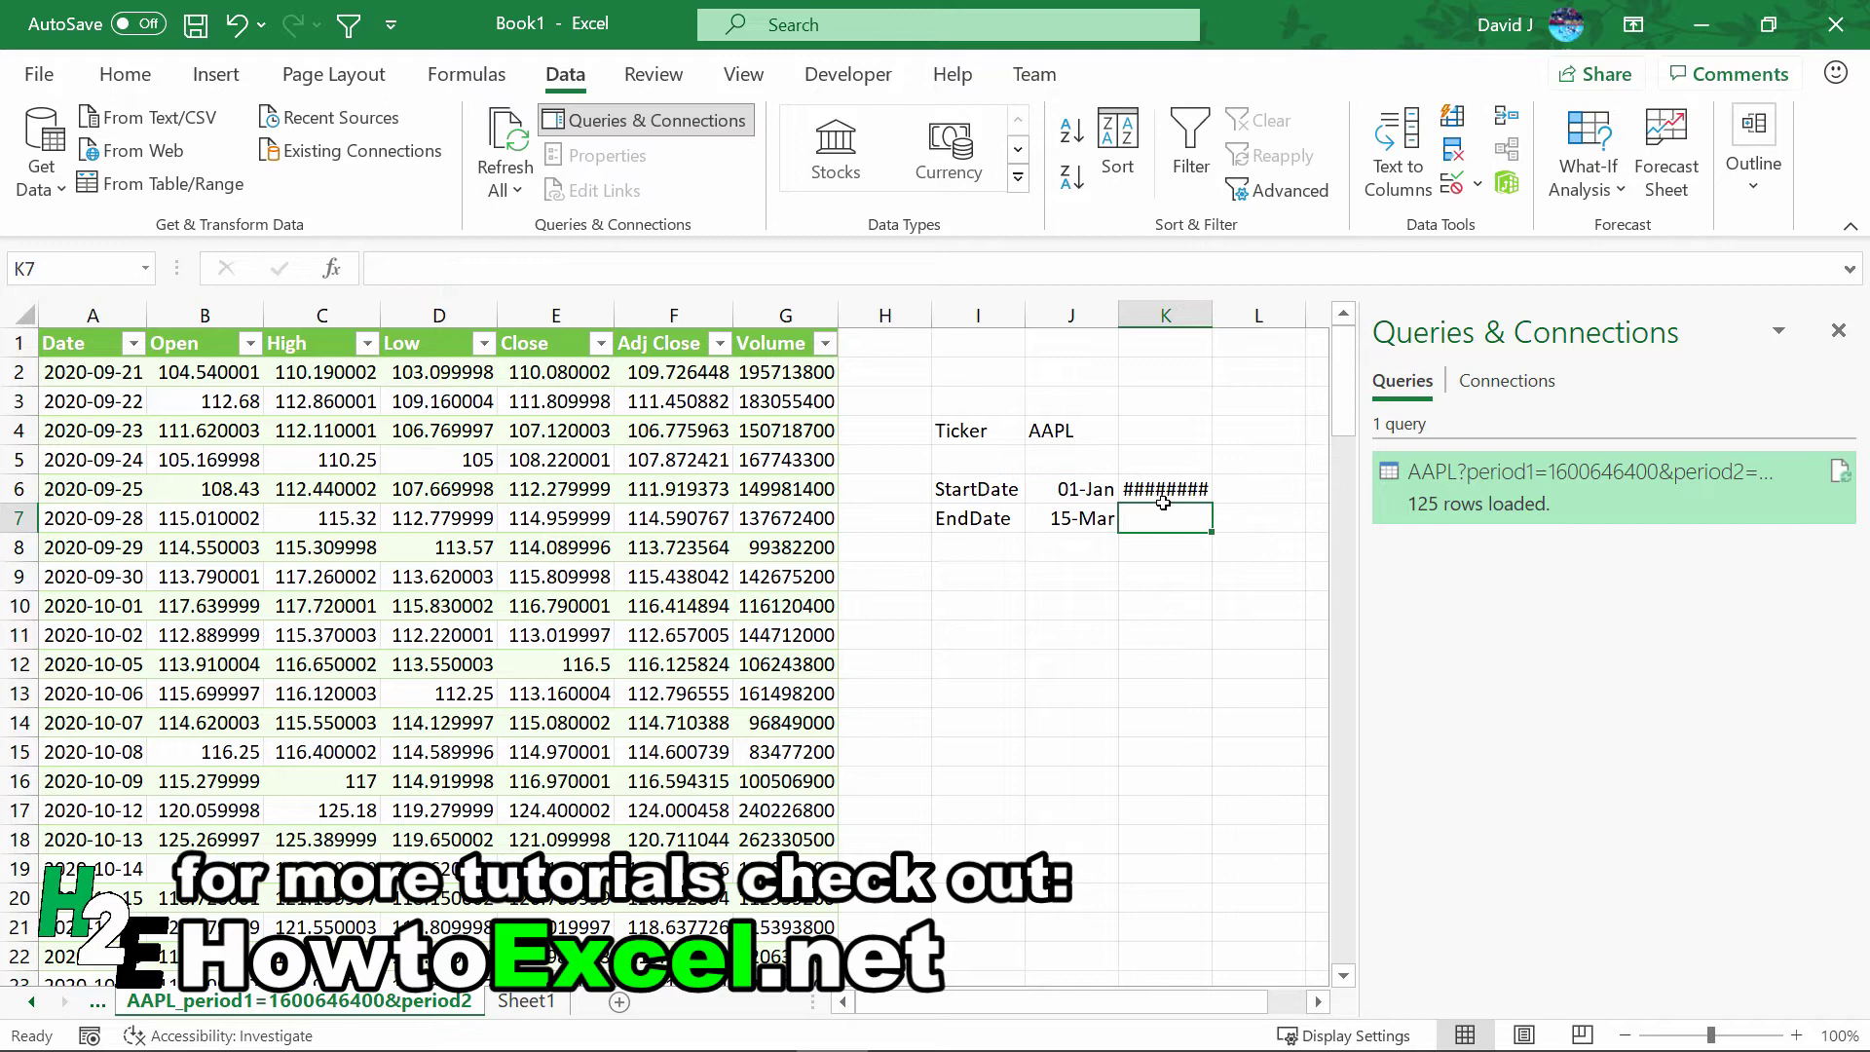
Set K6's number format to General so the timestamp shows as a plain number
click(154, 92)
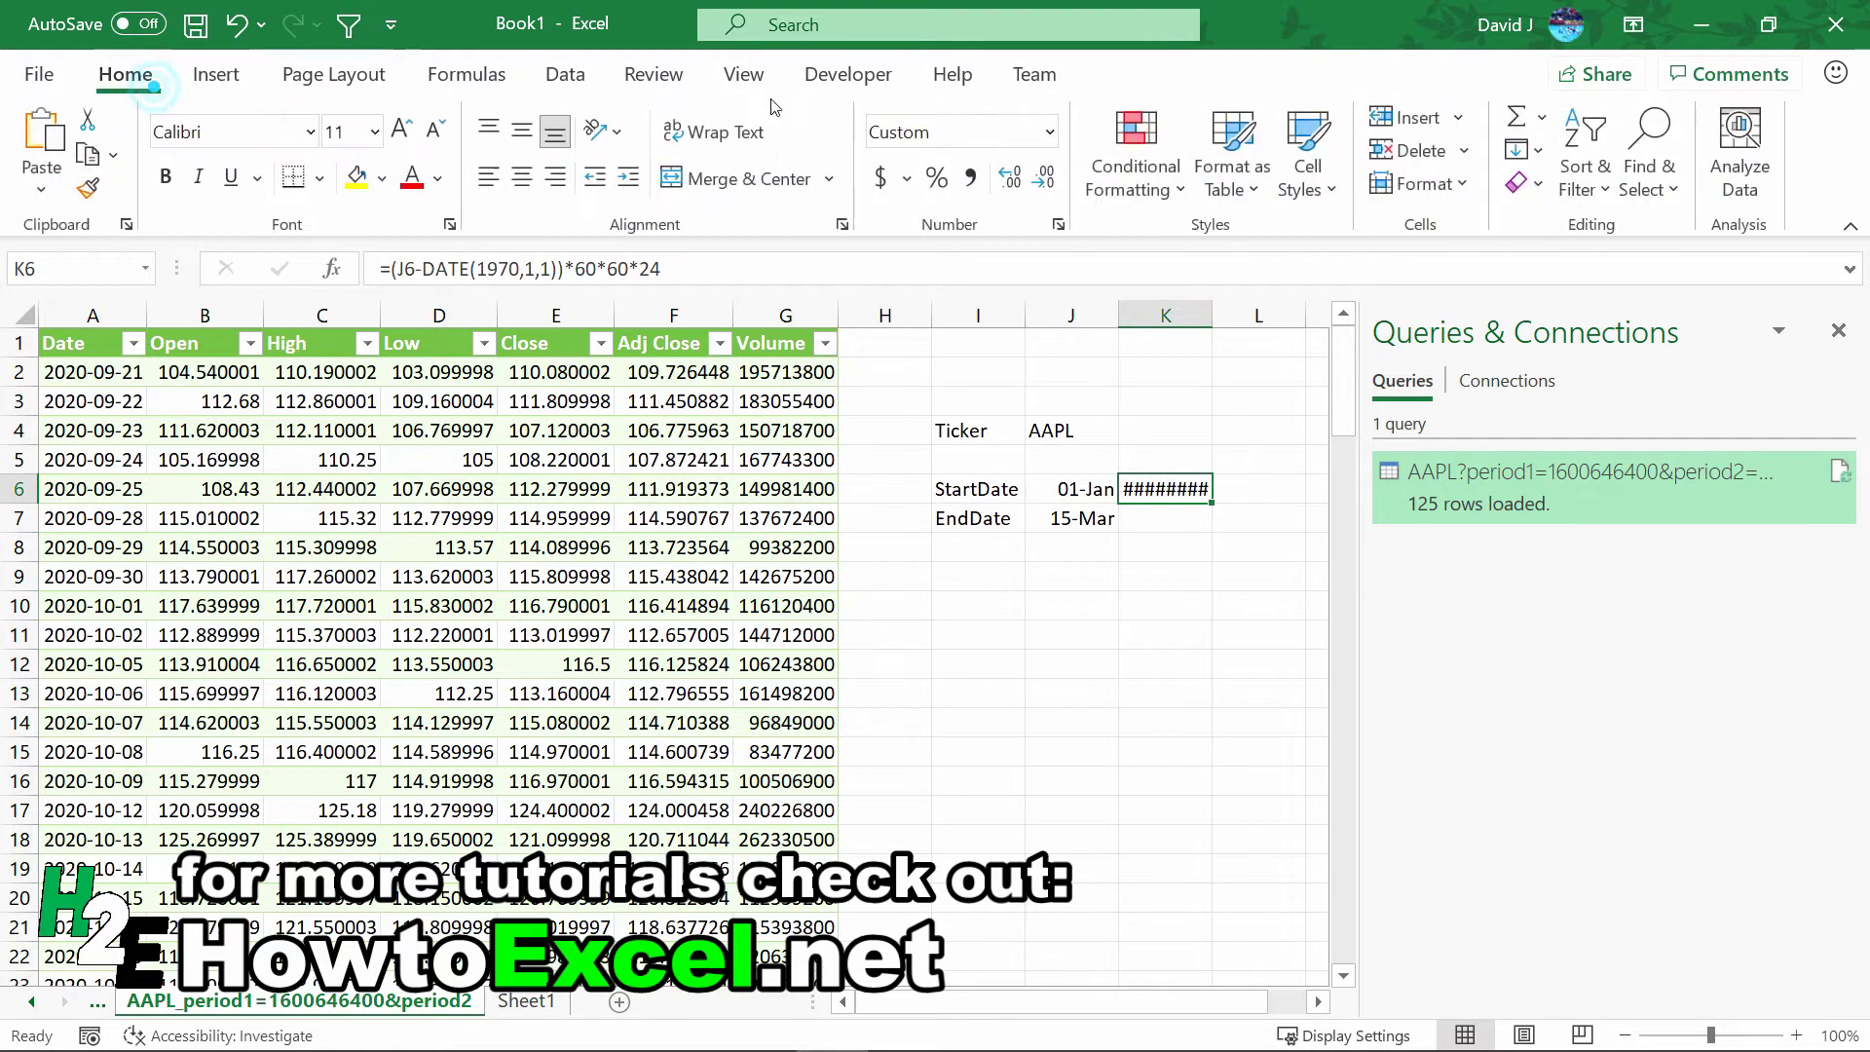
click(926, 146)
text(Number)
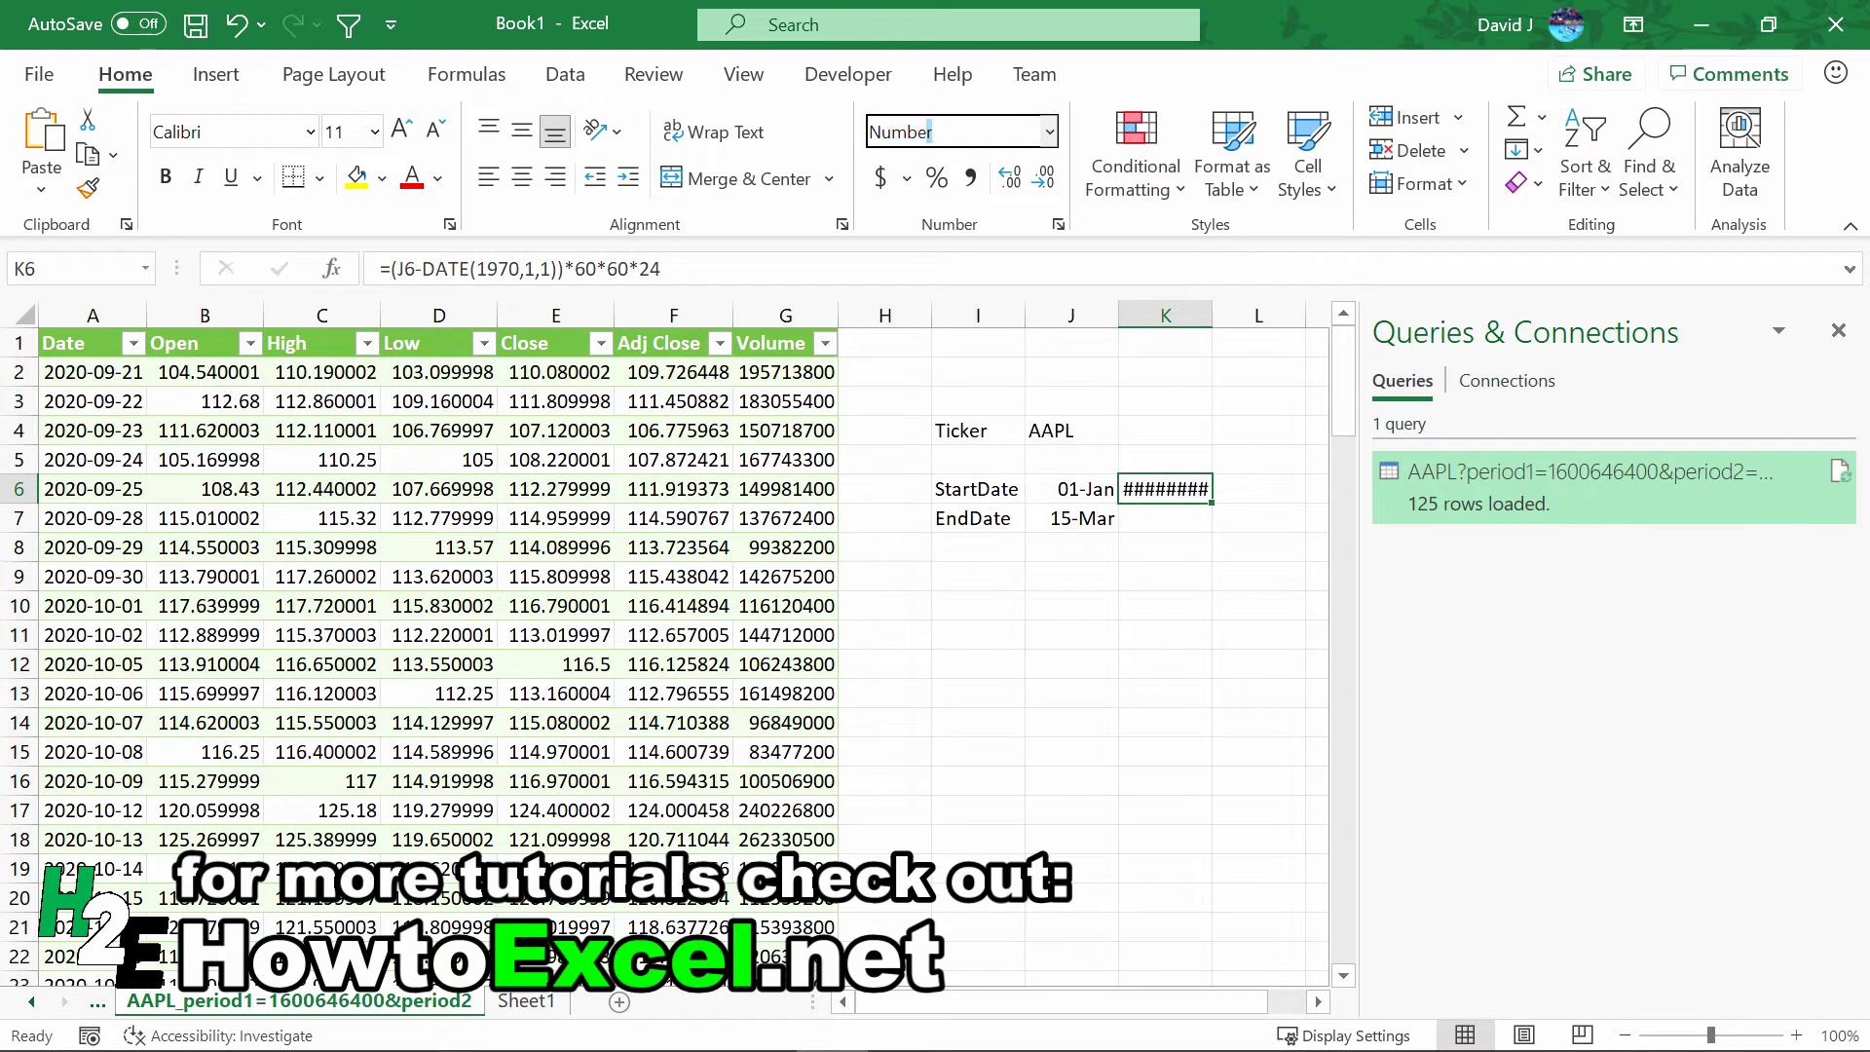
key(Return)
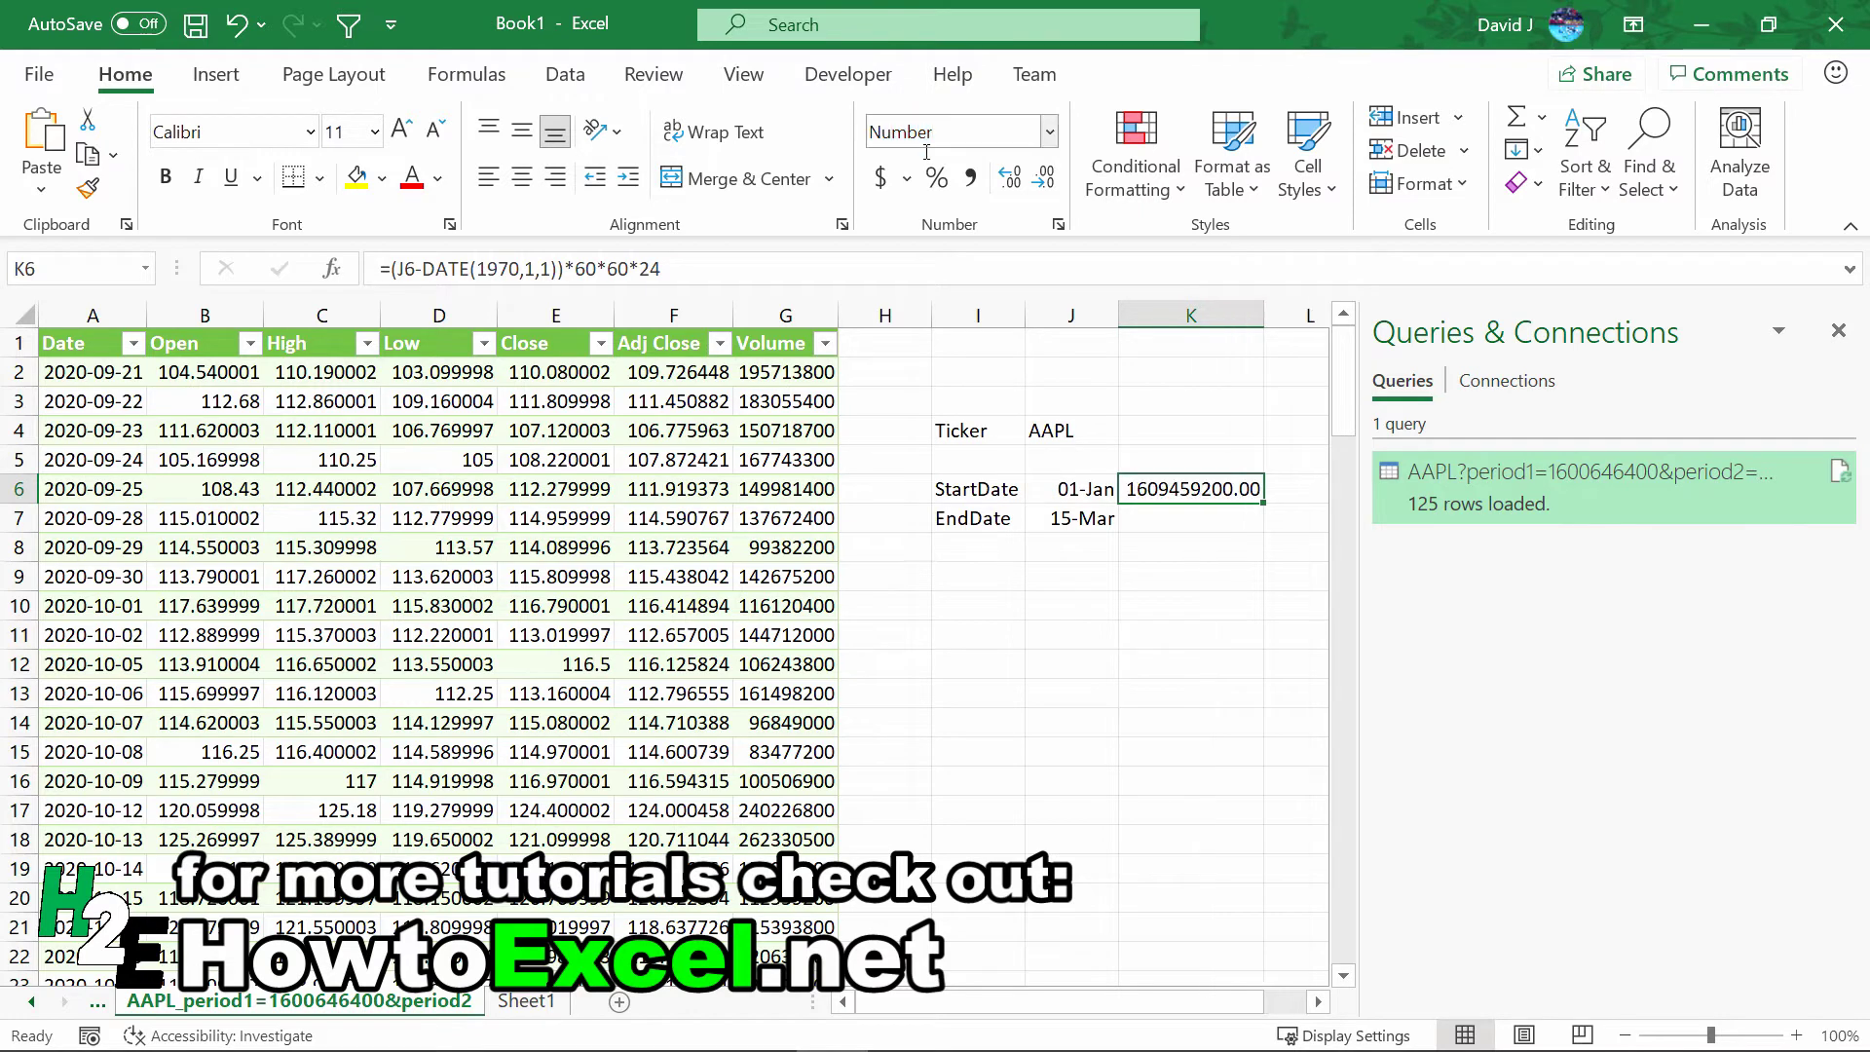
double_click(1044, 185)
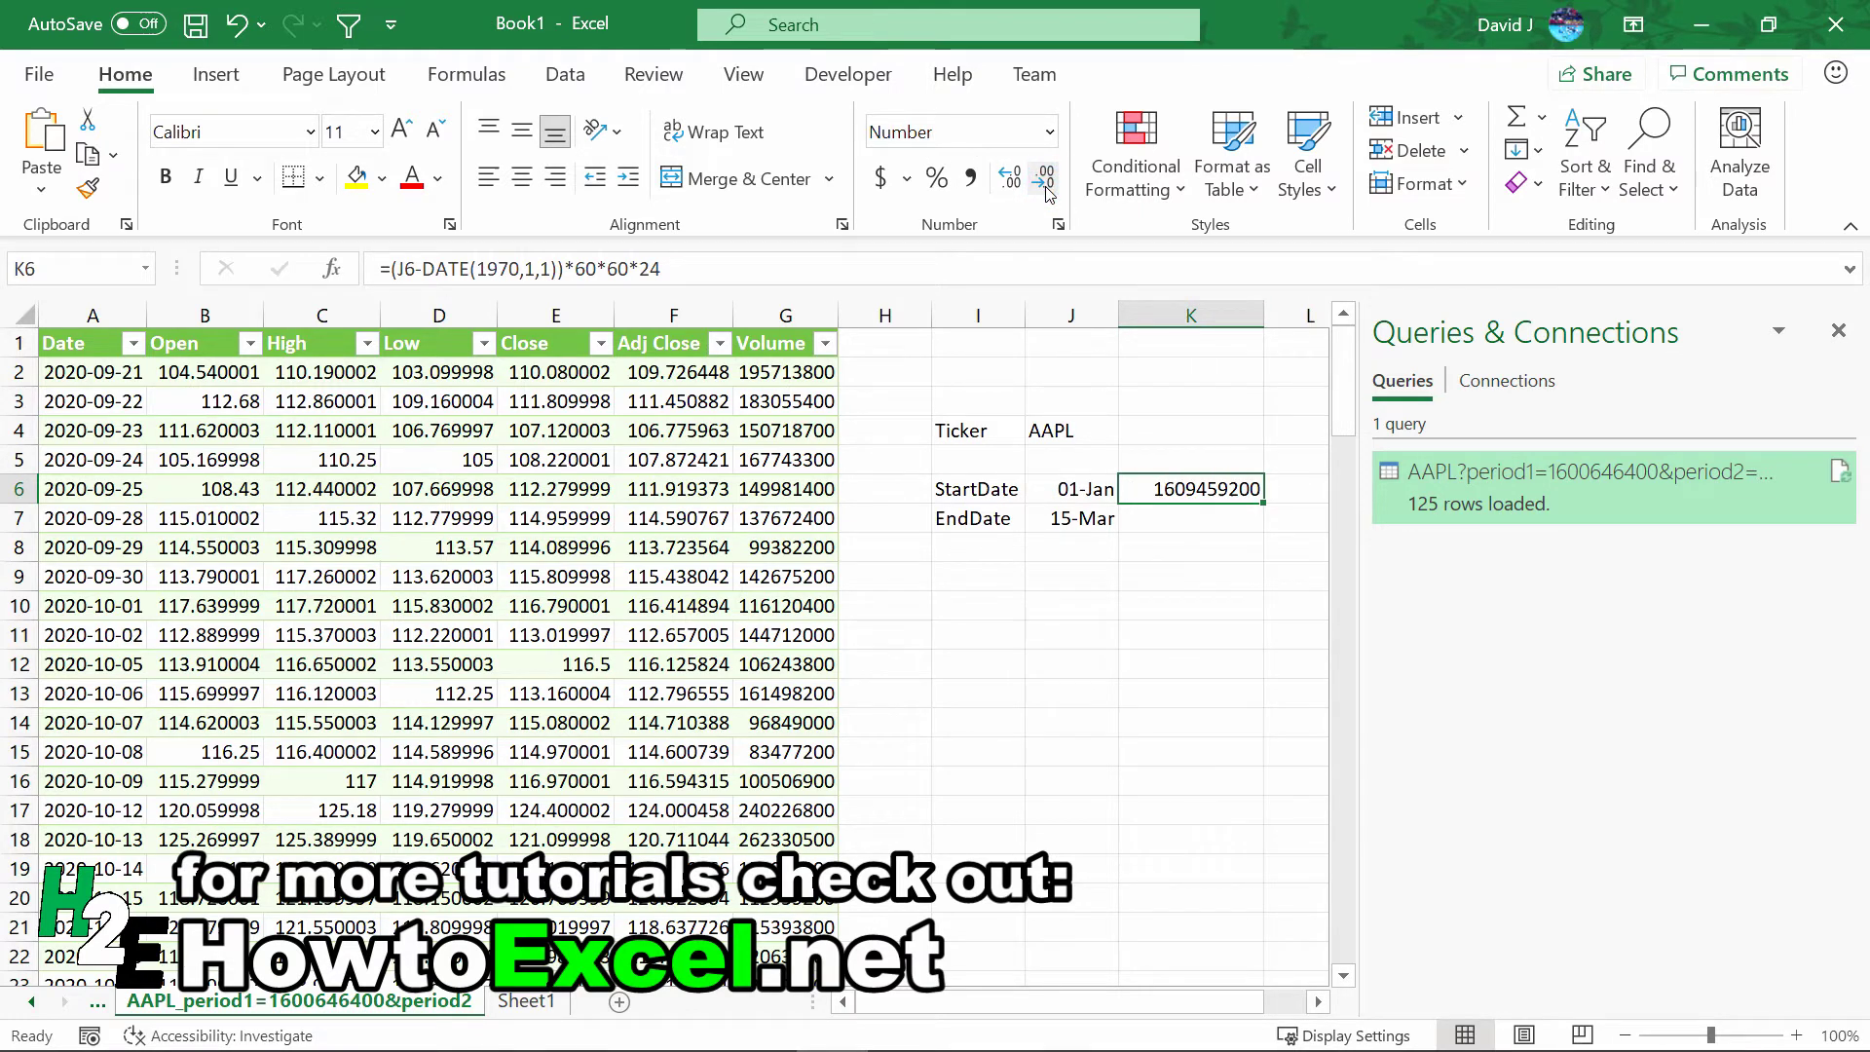
click(1052, 132)
click(969, 175)
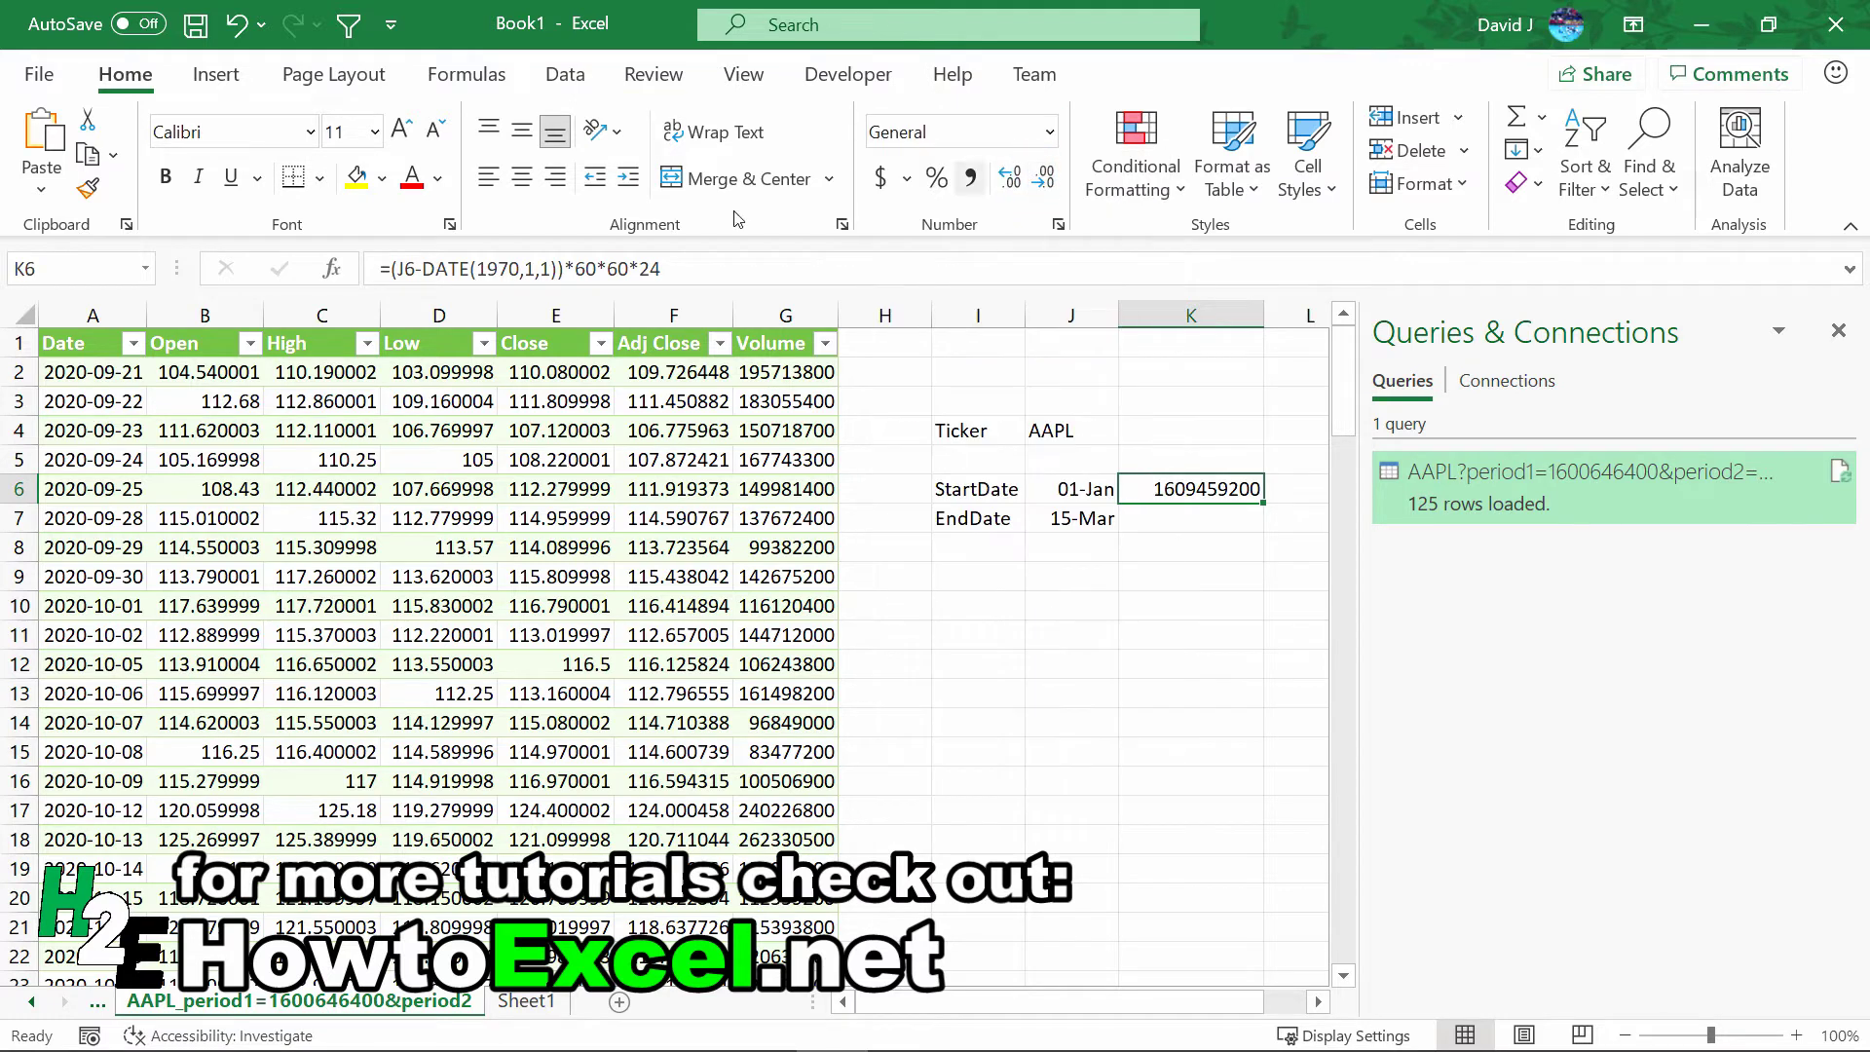
Prefix the K6 formula with "="& and fill it down to K7
click(398, 279)
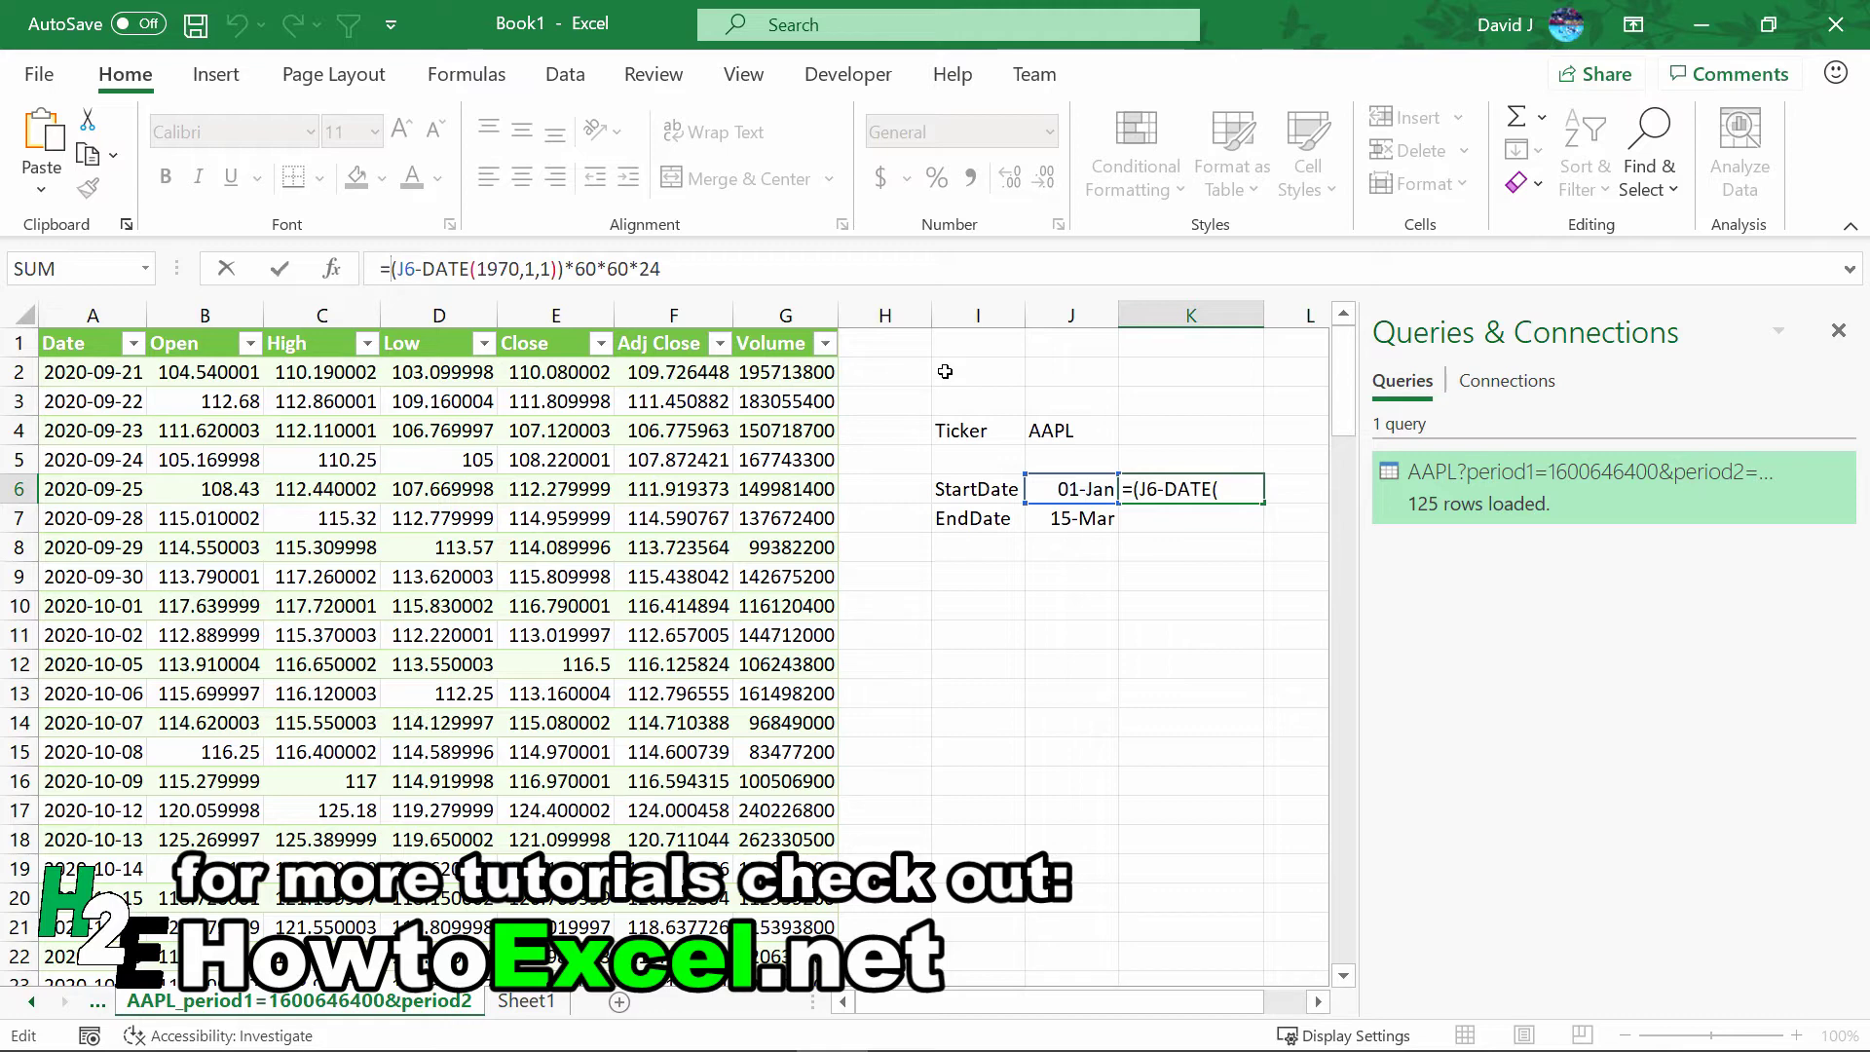
text("=)
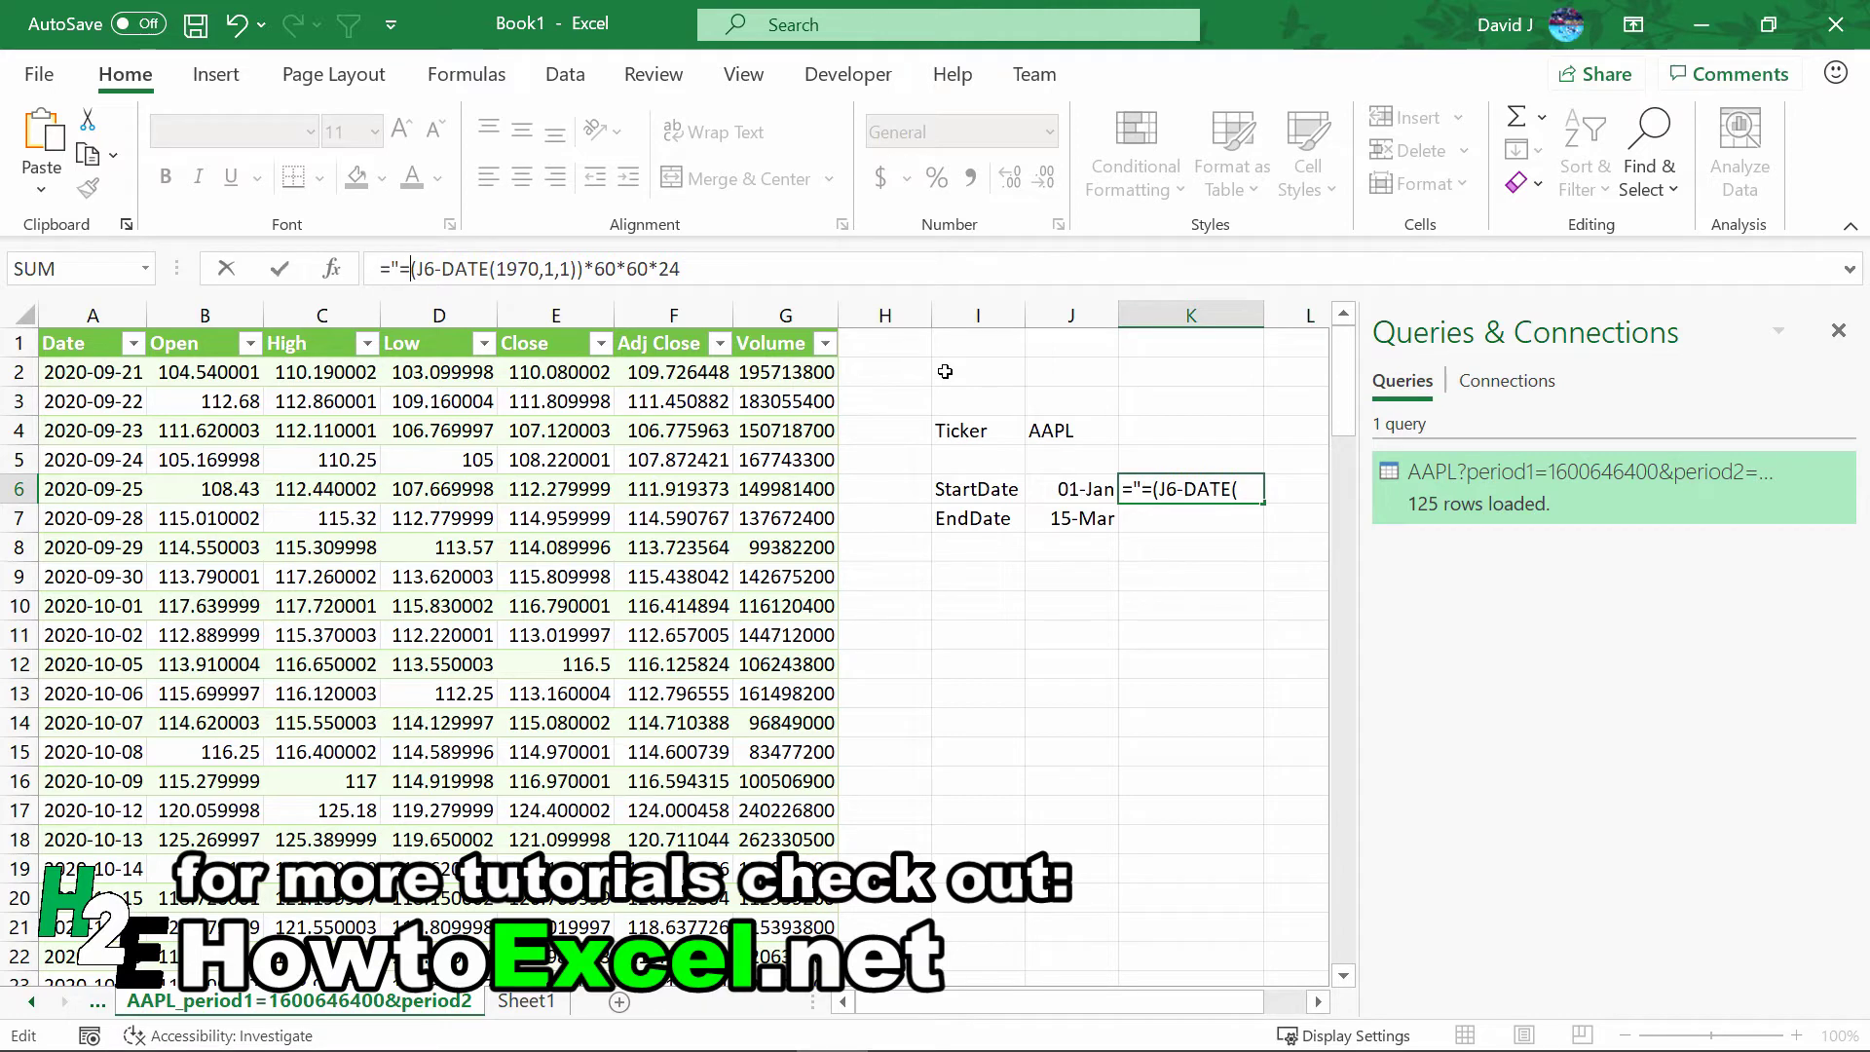
text("&)
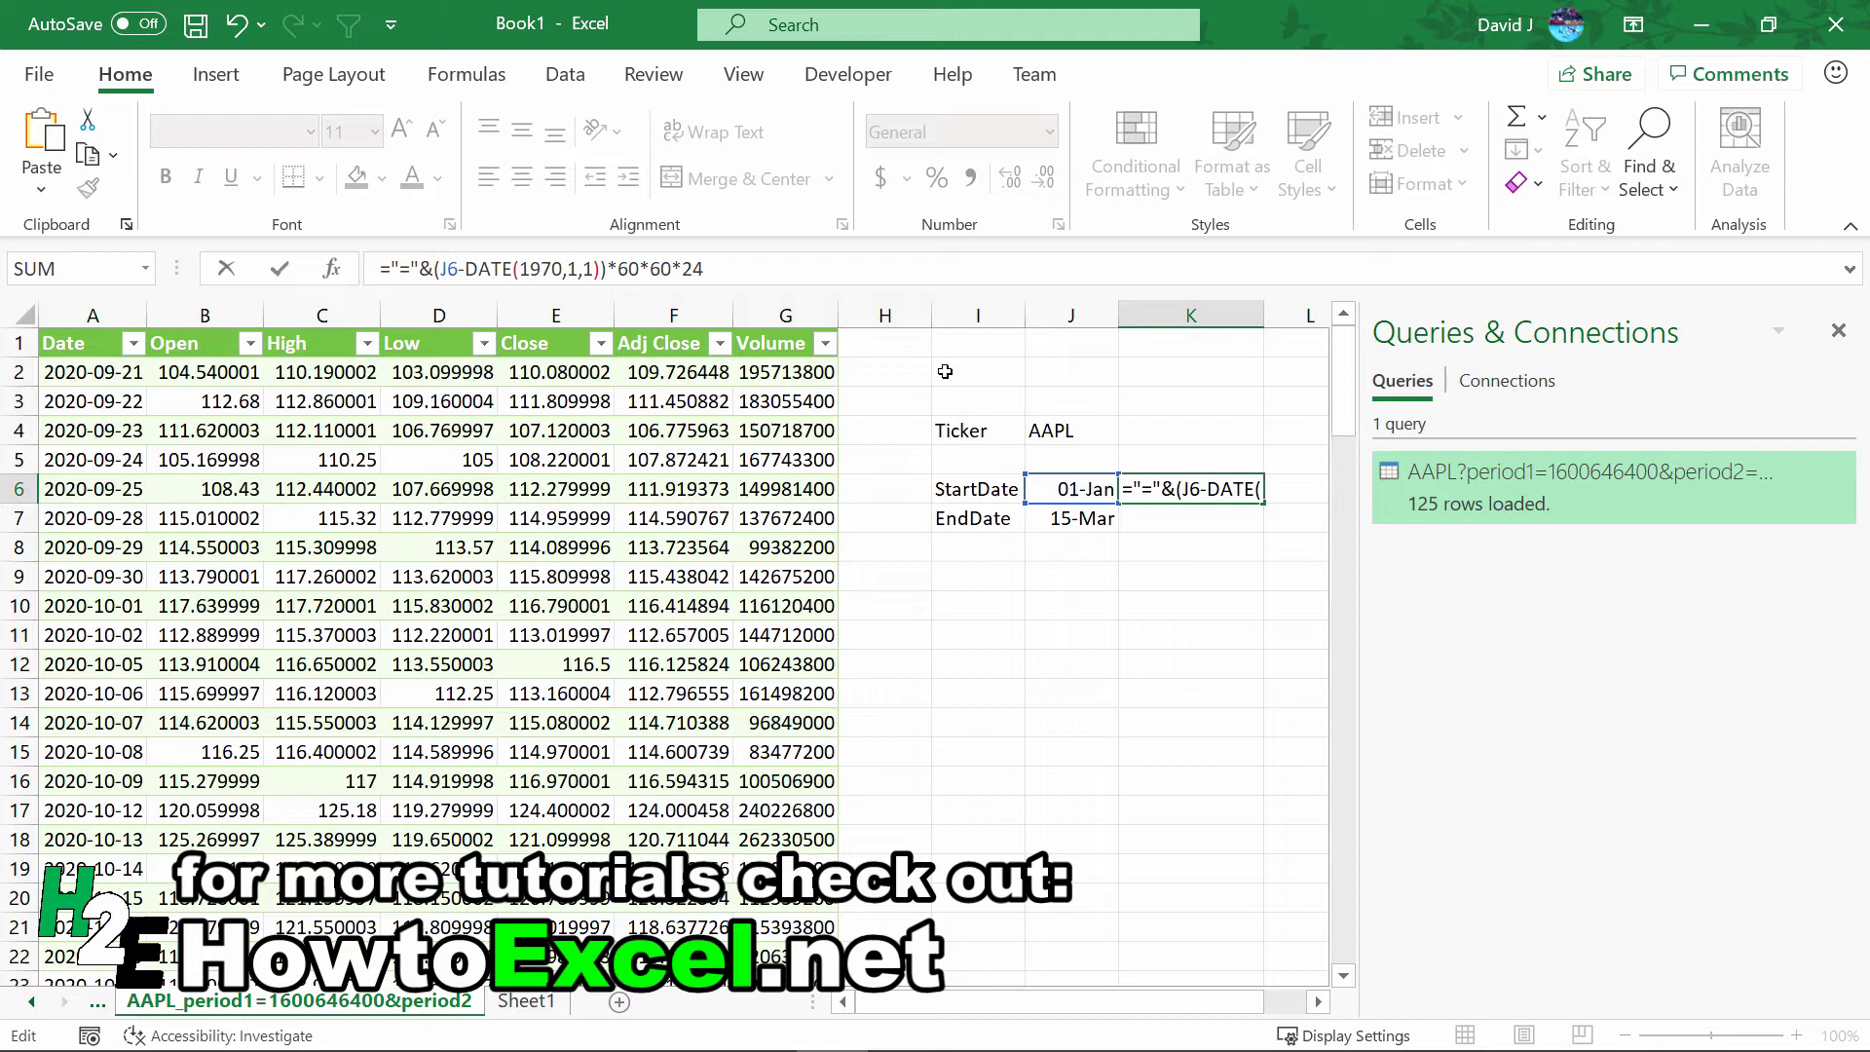
key(Return)
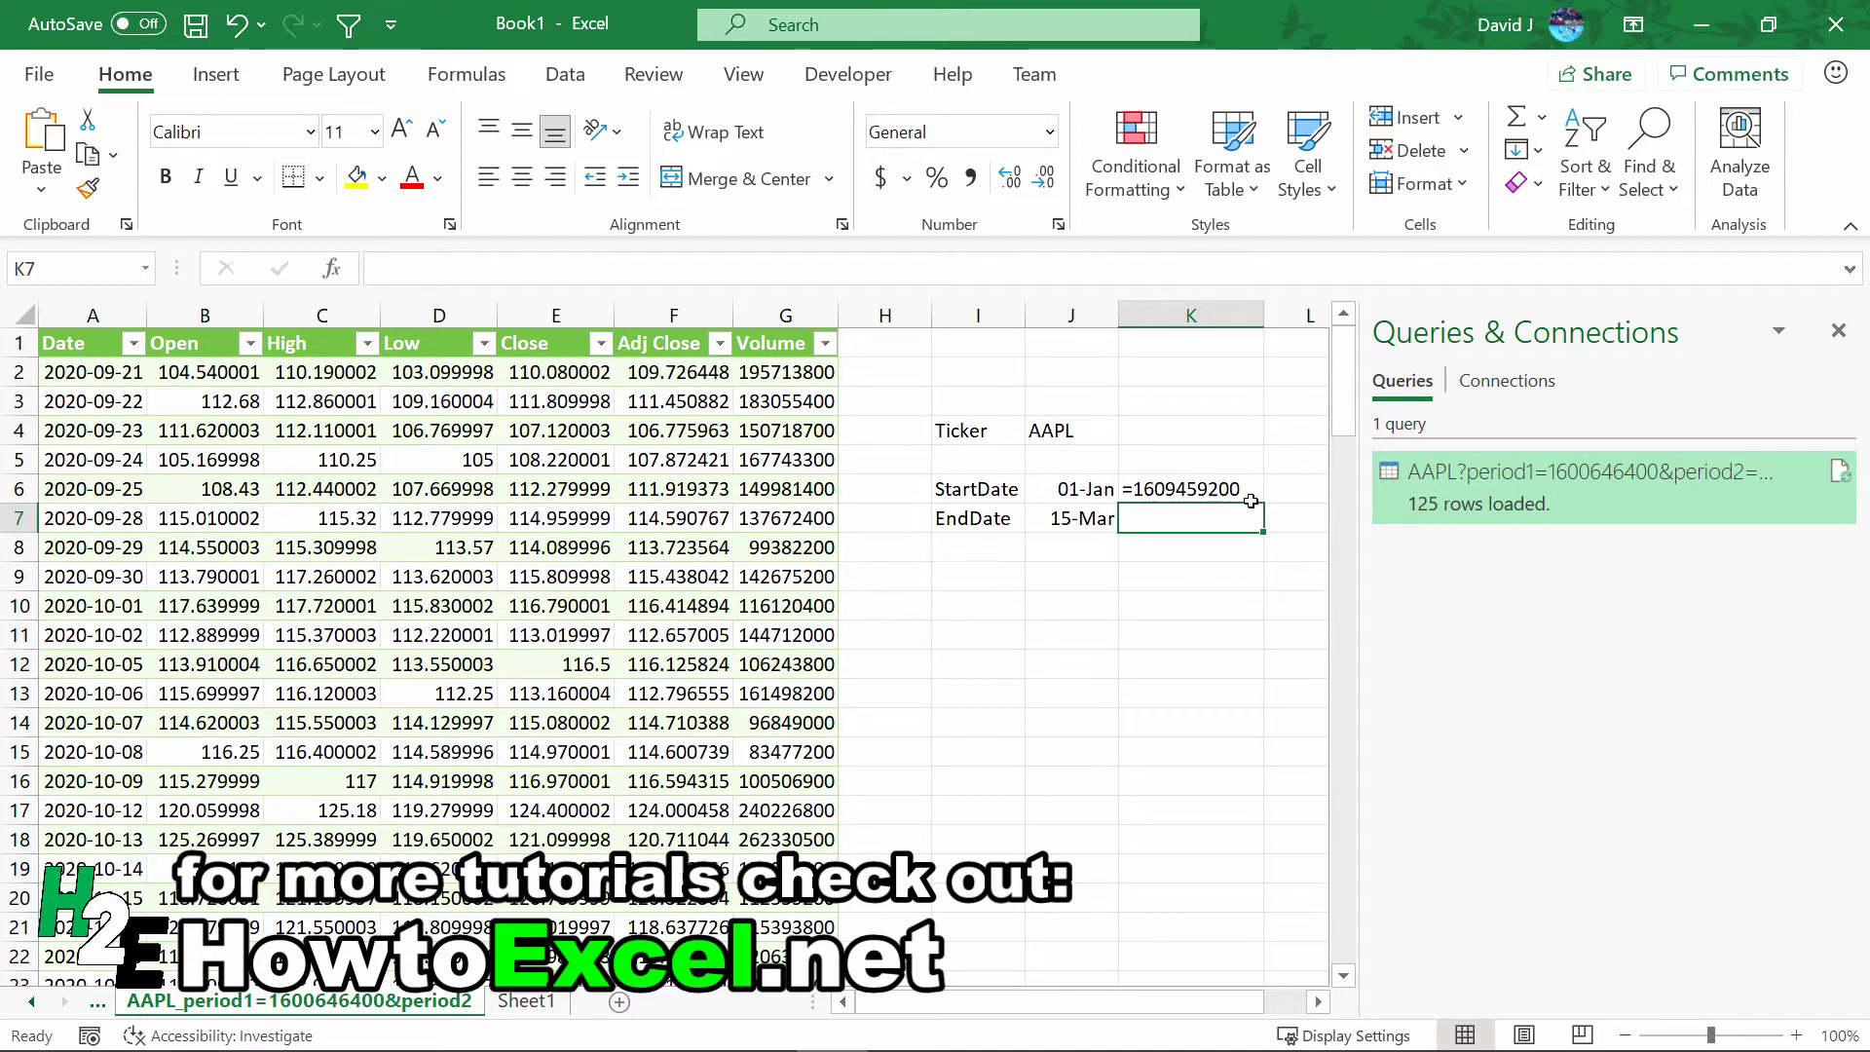
key(ctrl+d)
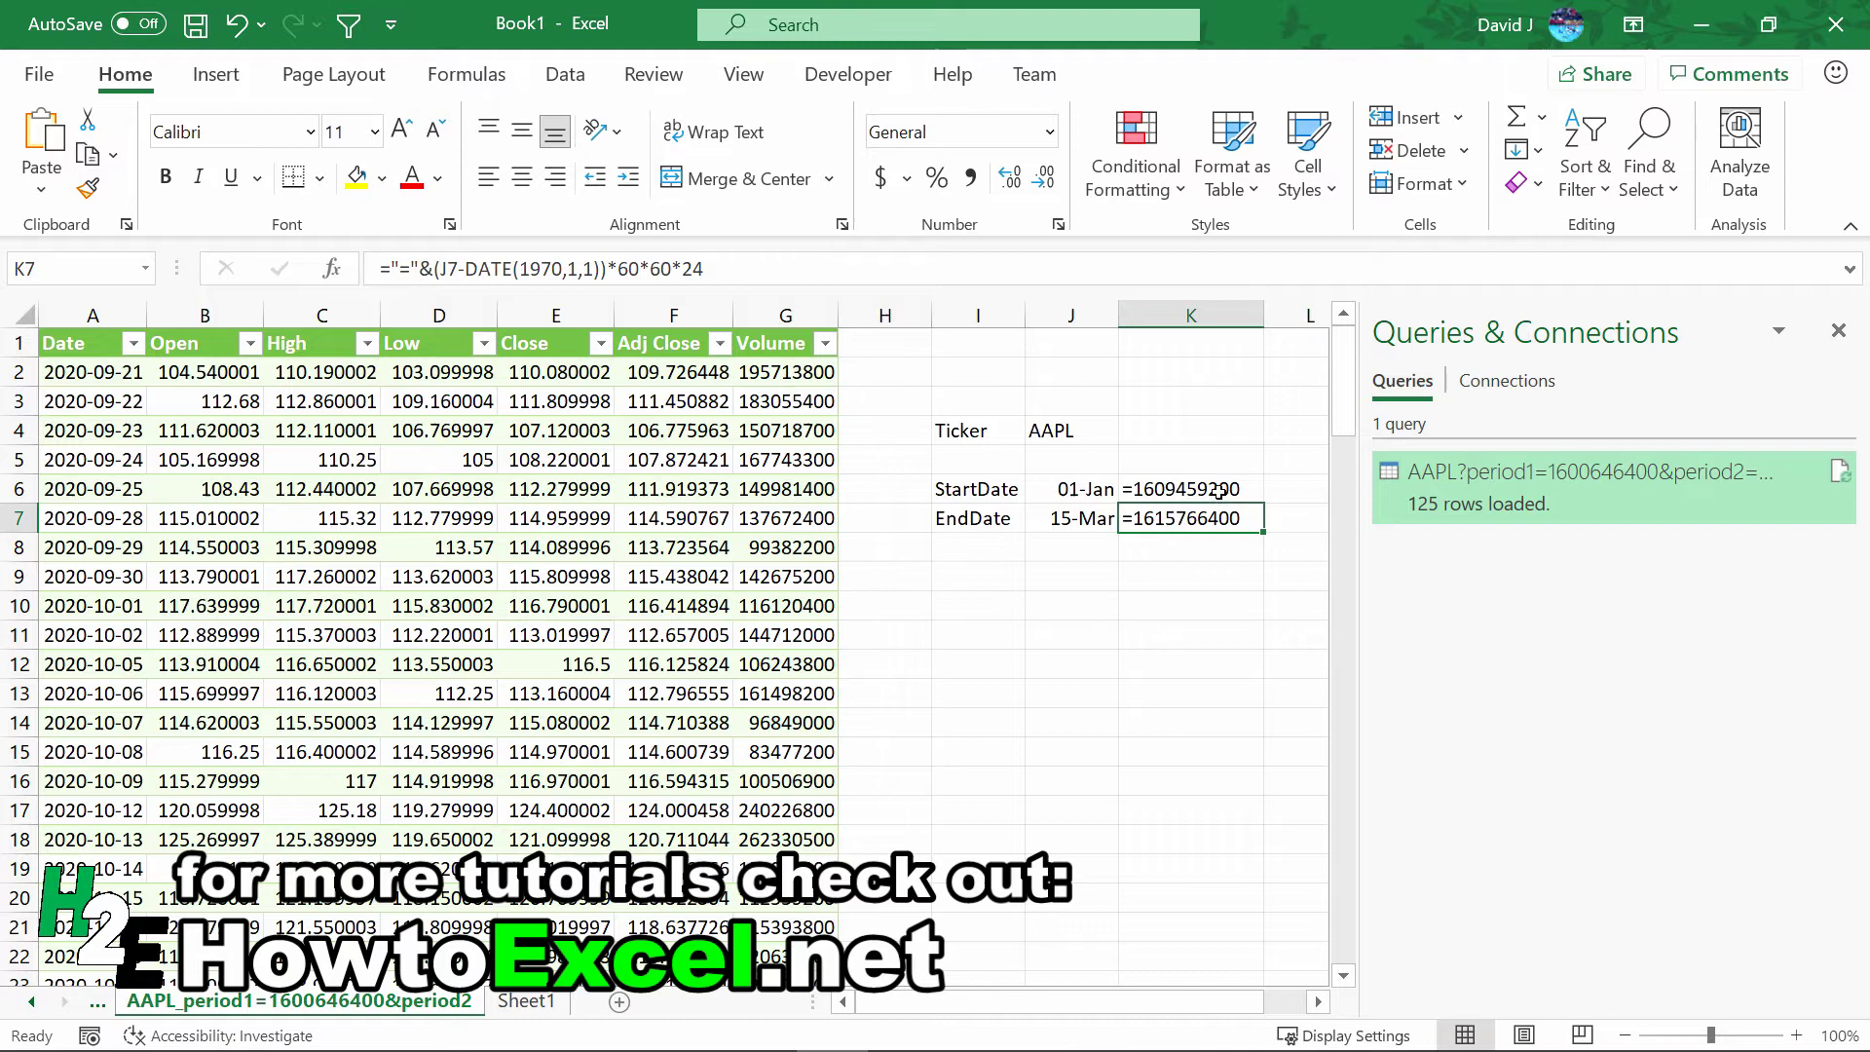
click(1218, 492)
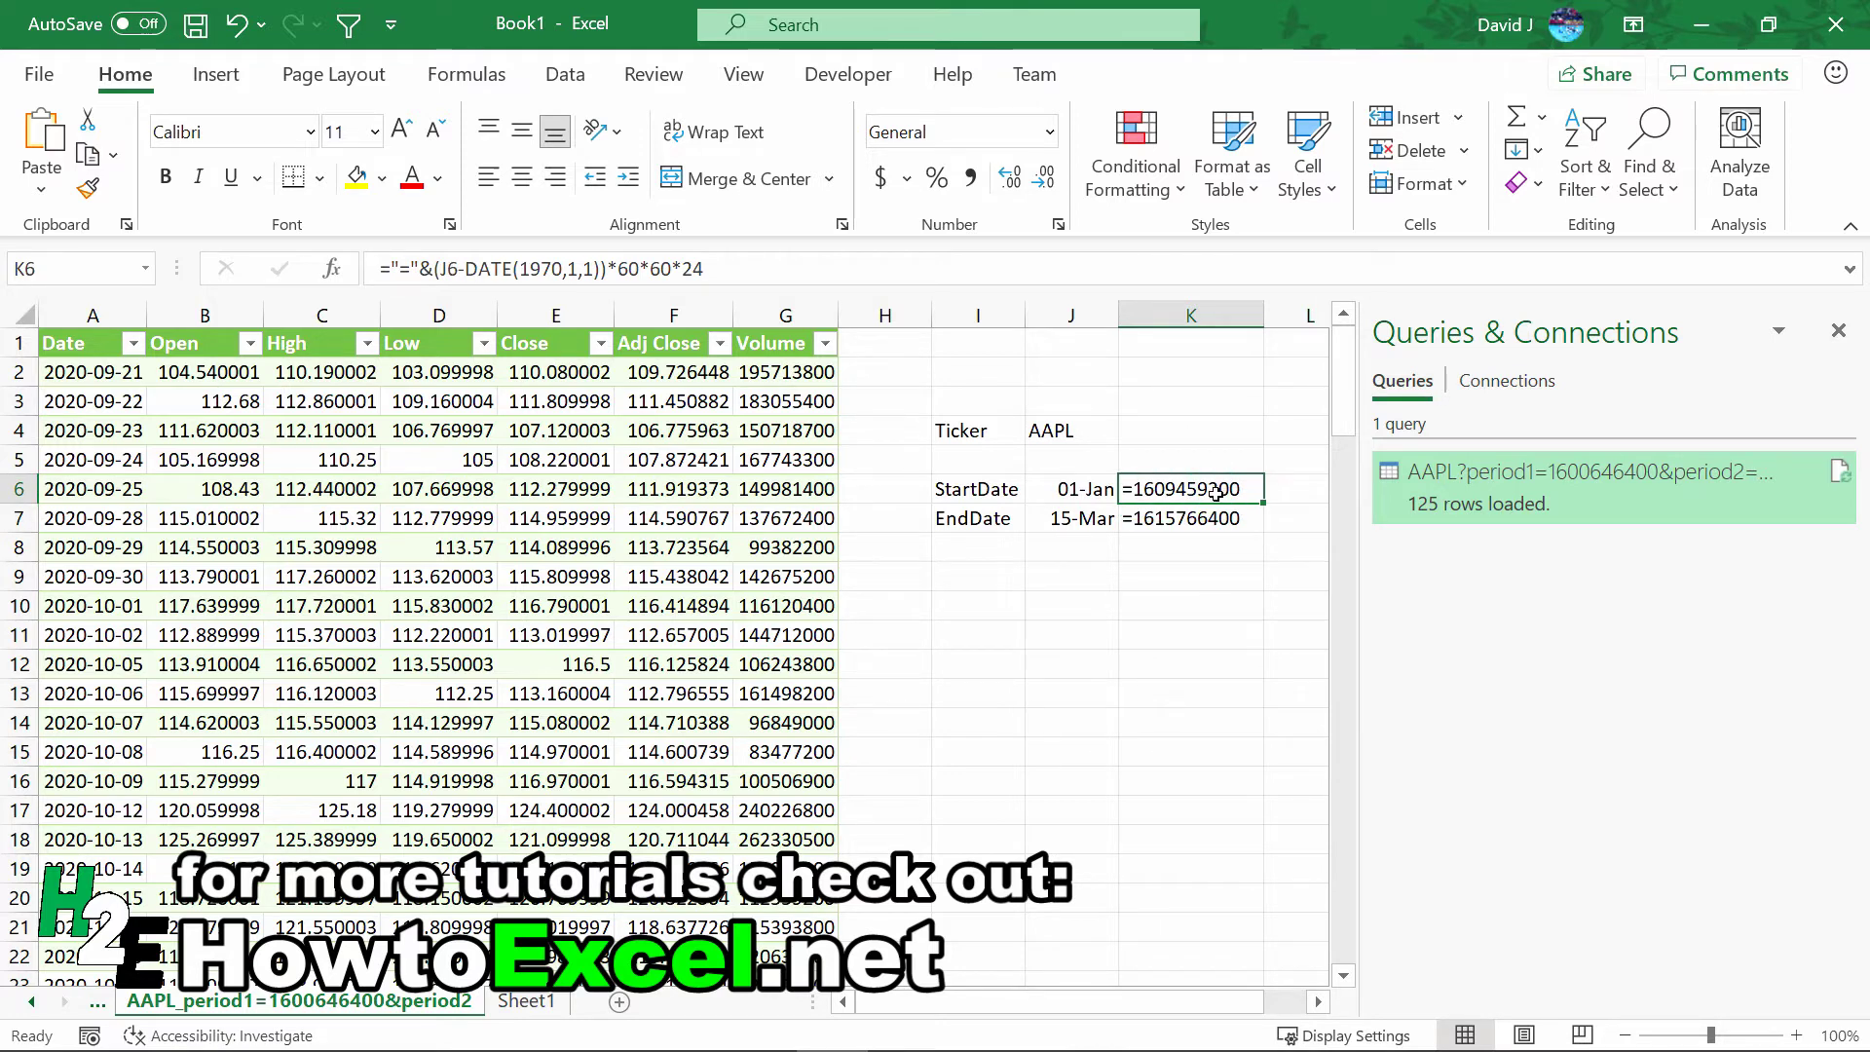
click(117, 273)
text(StartDate)
key(Return)
key(Return)
click(117, 273)
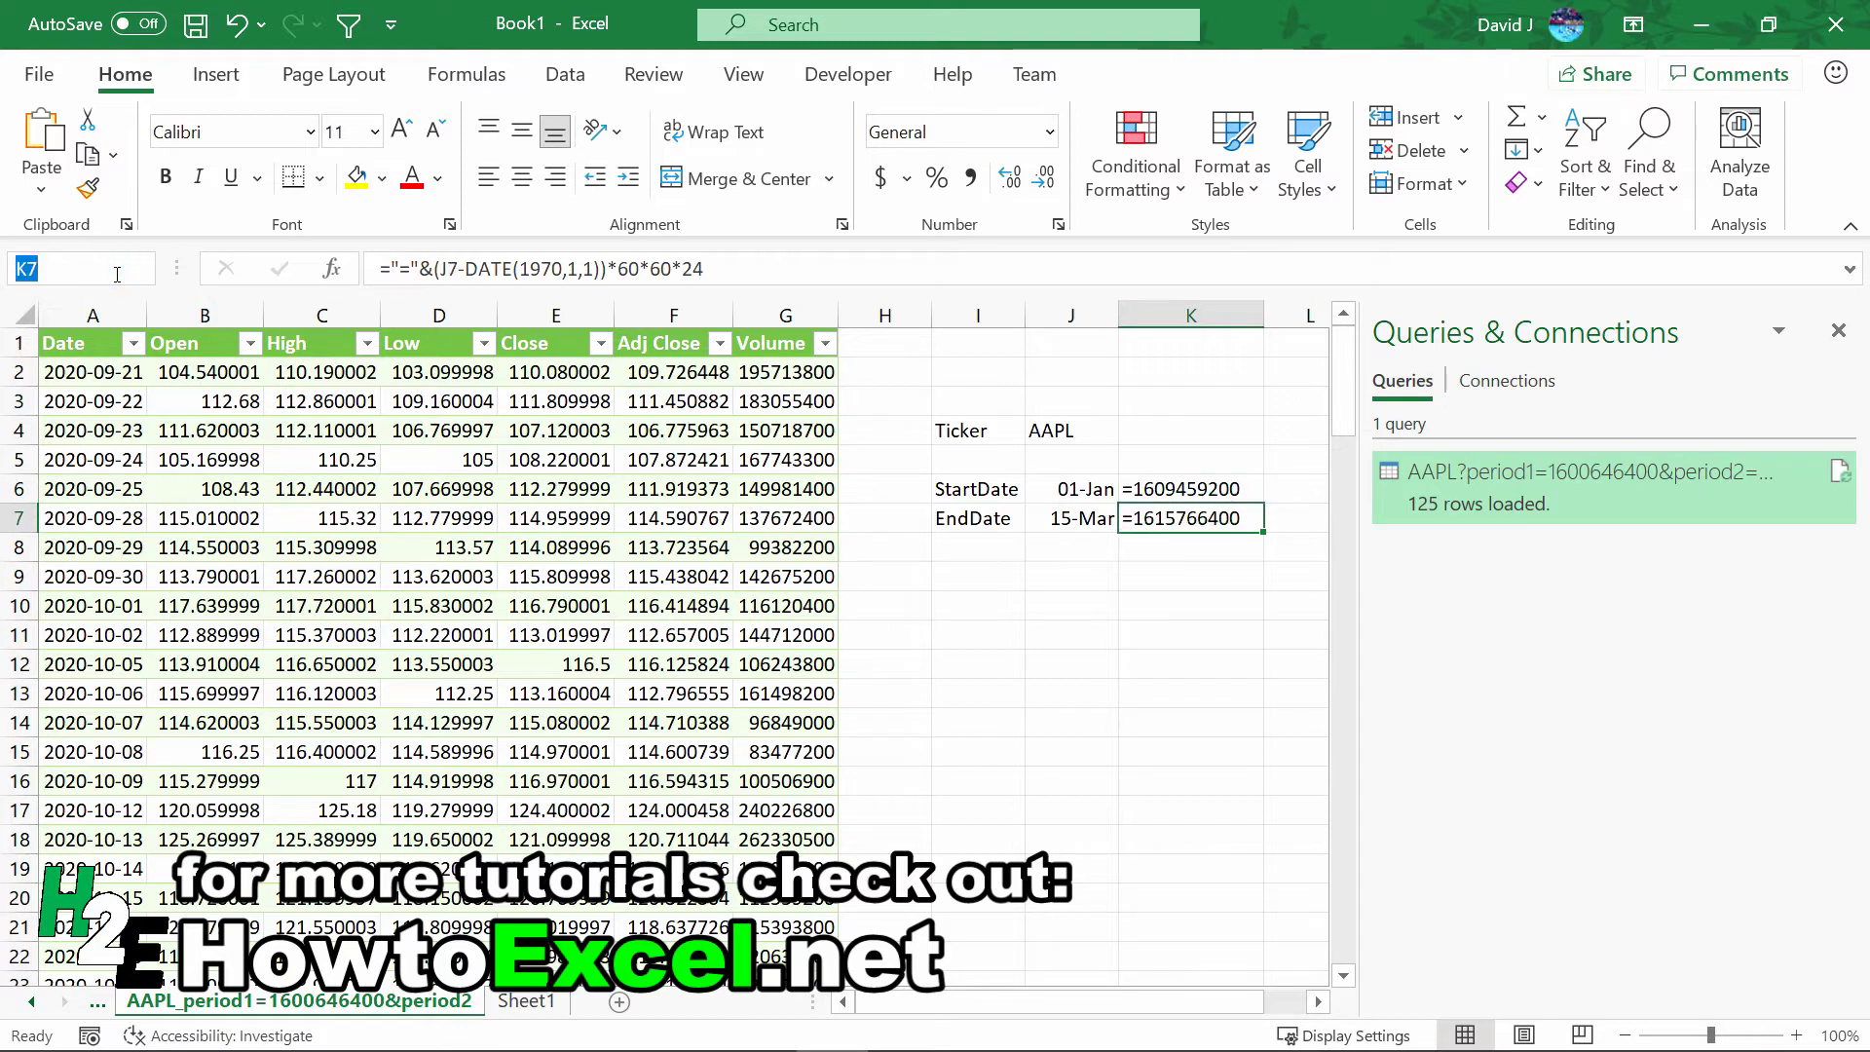
text(EndDate)
key(Return)
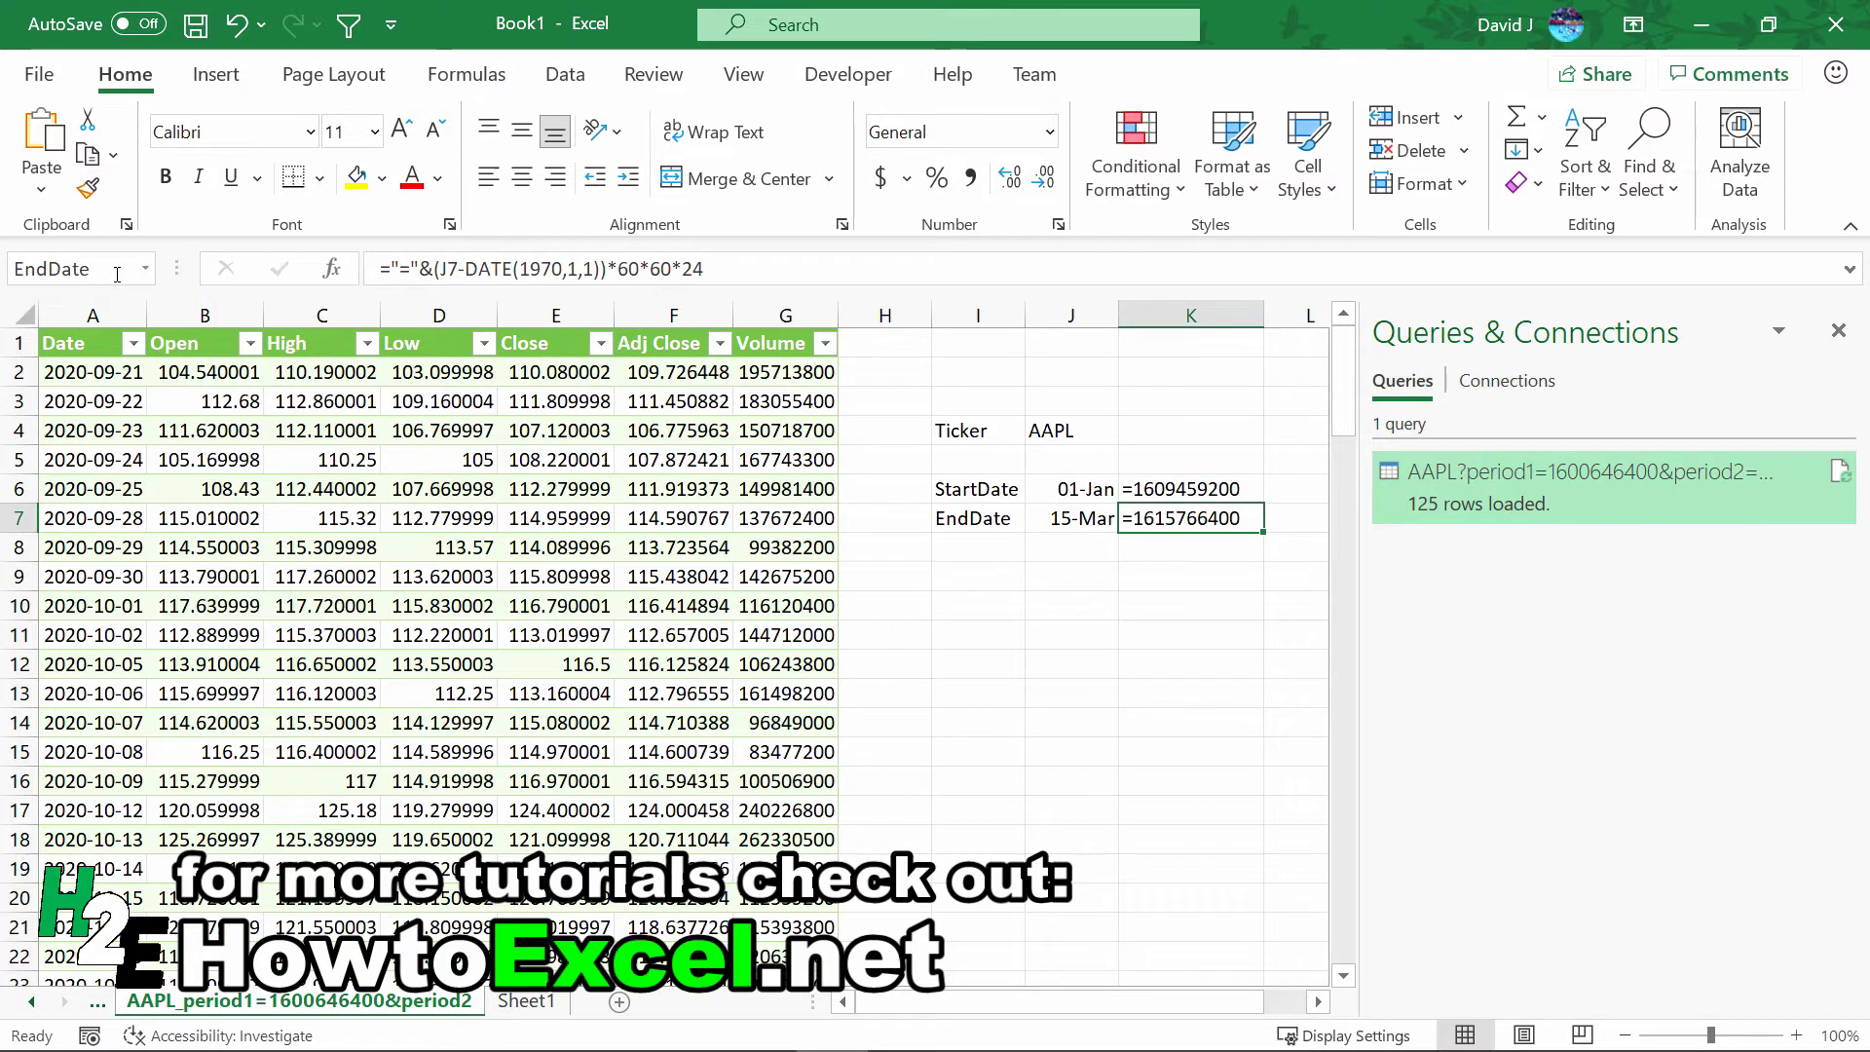
click(993, 490)
click(988, 517)
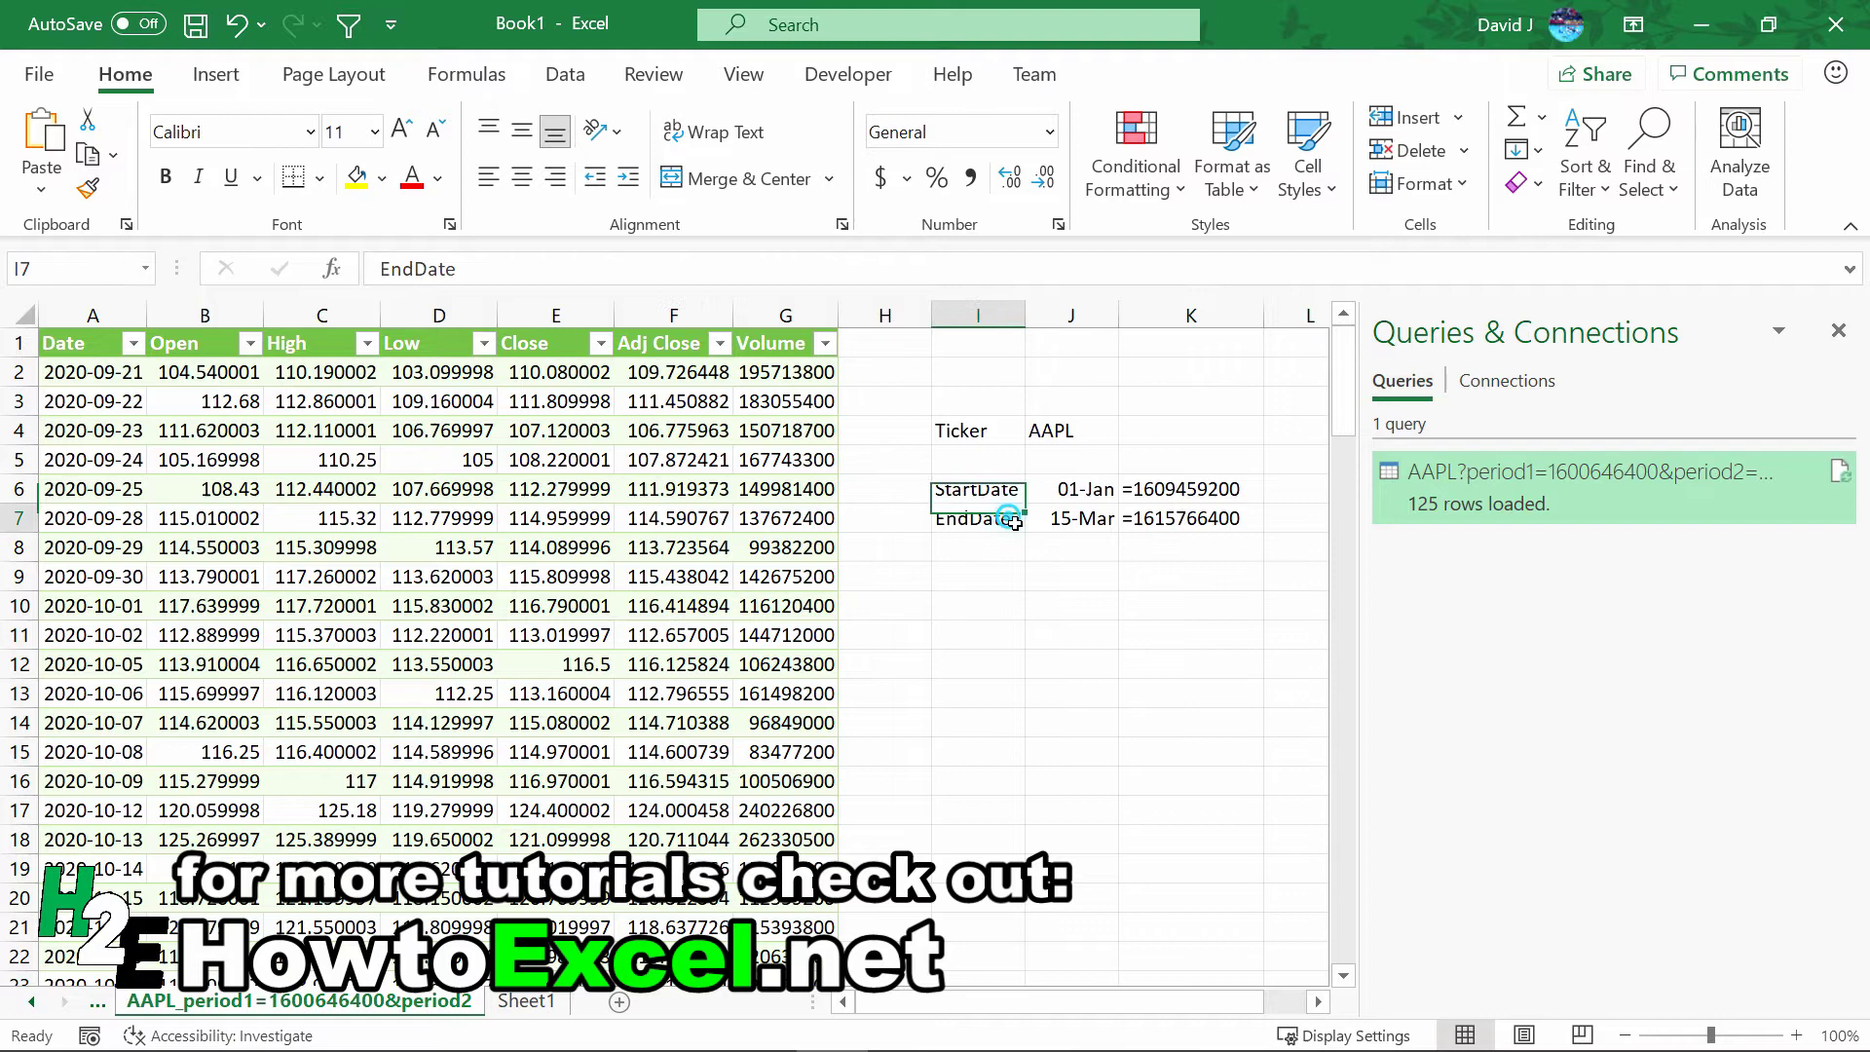
click(1003, 490)
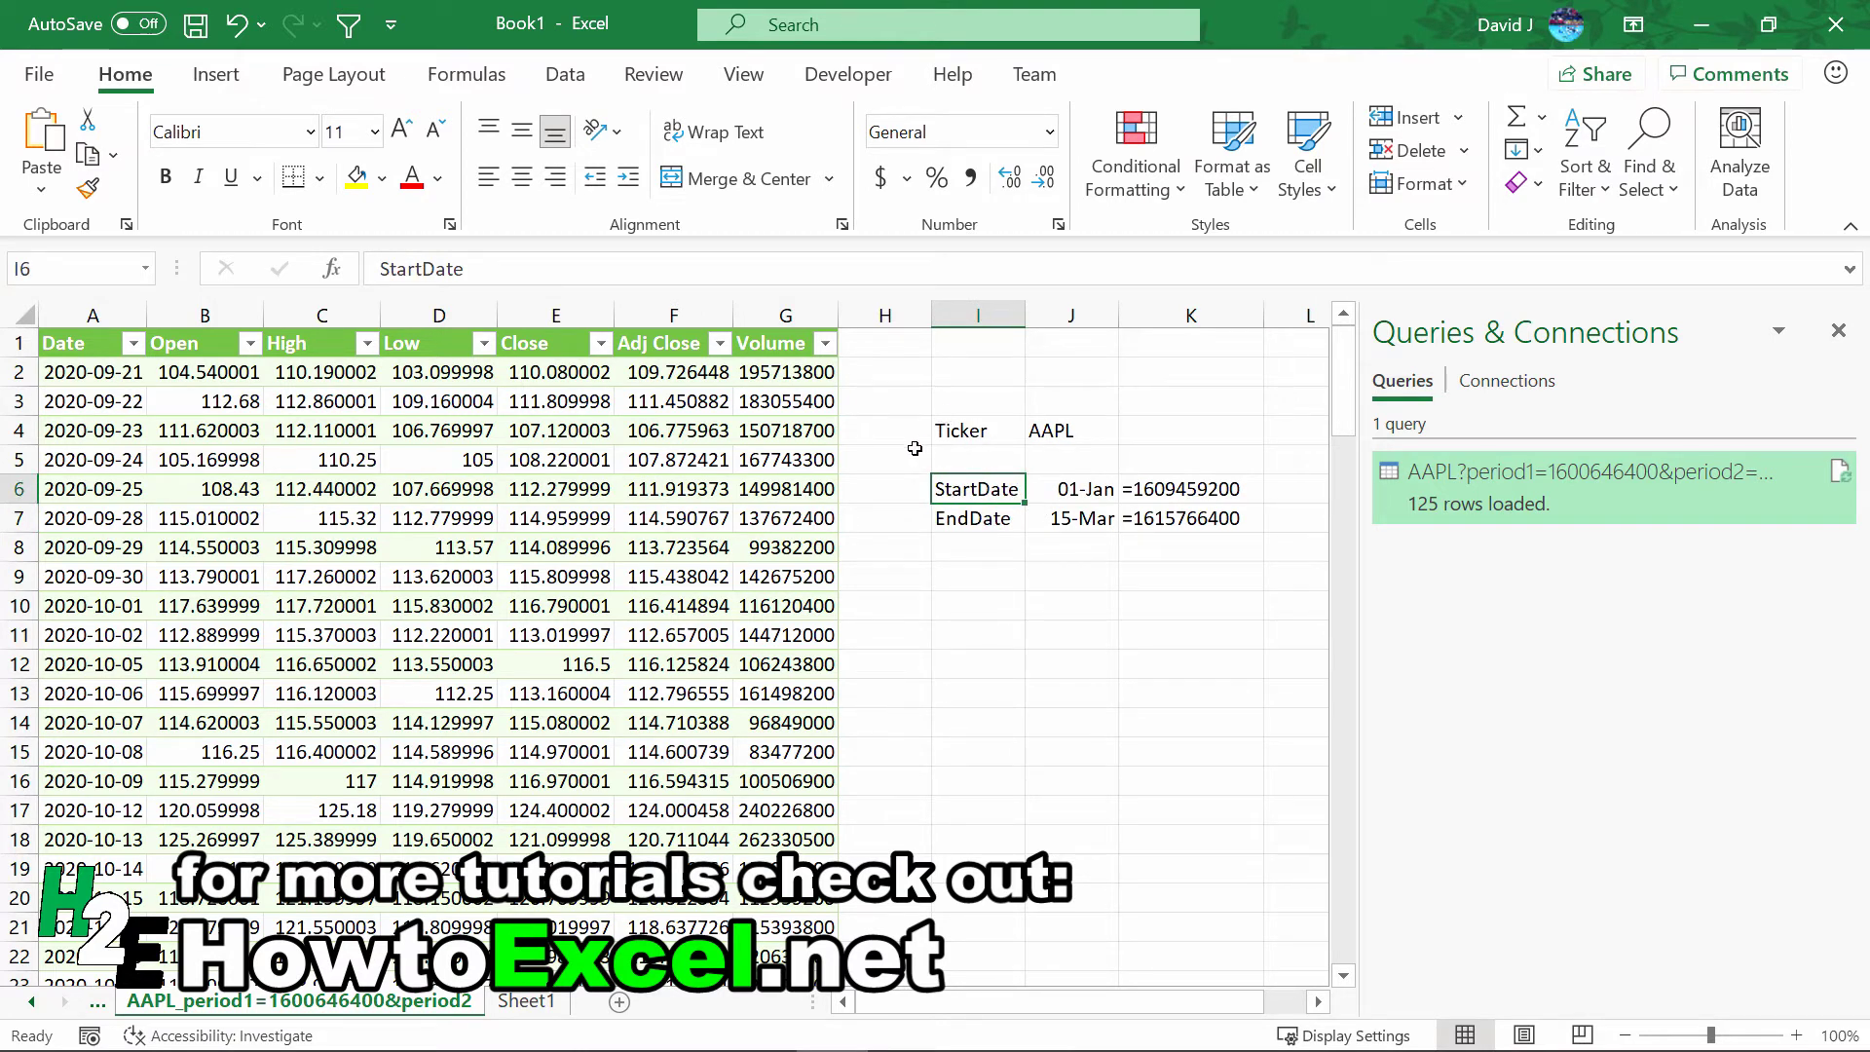
Open the AAPL query in the Advanced Editor and enlarge the window to fit the long code lines
right_click(1413, 499)
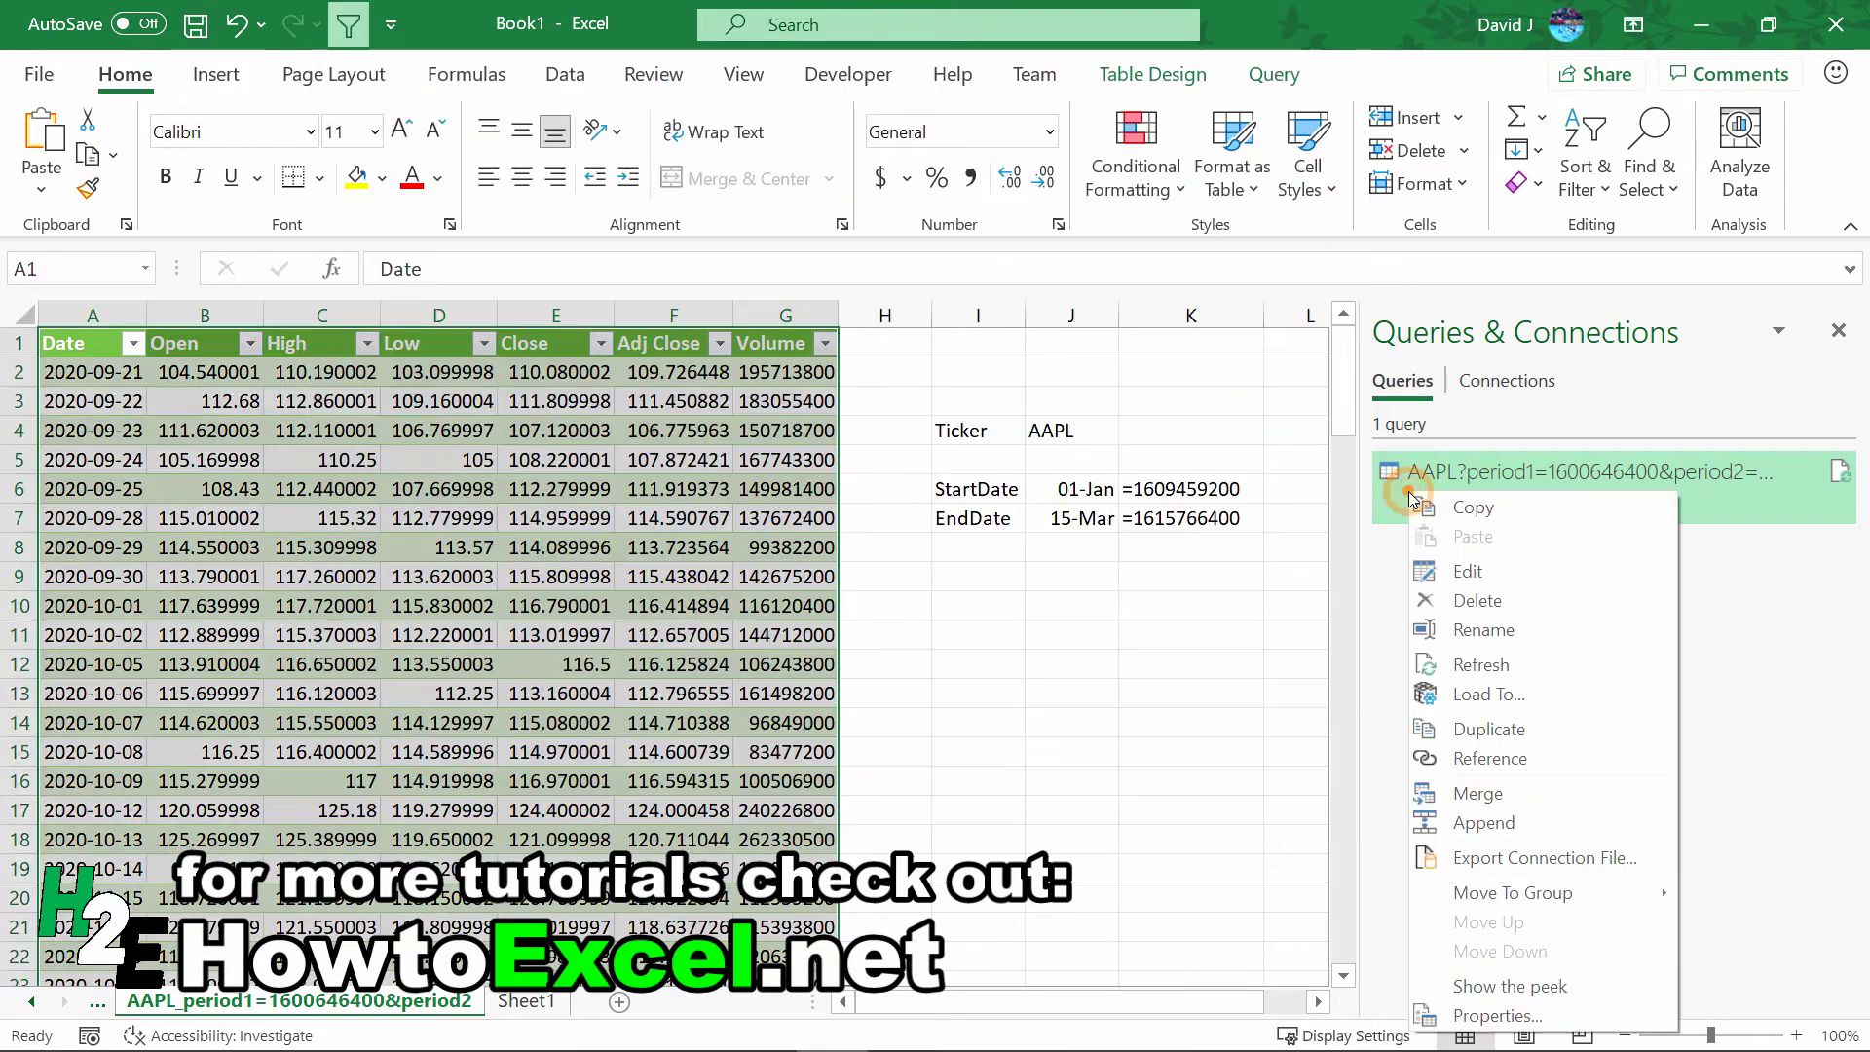
click(1468, 571)
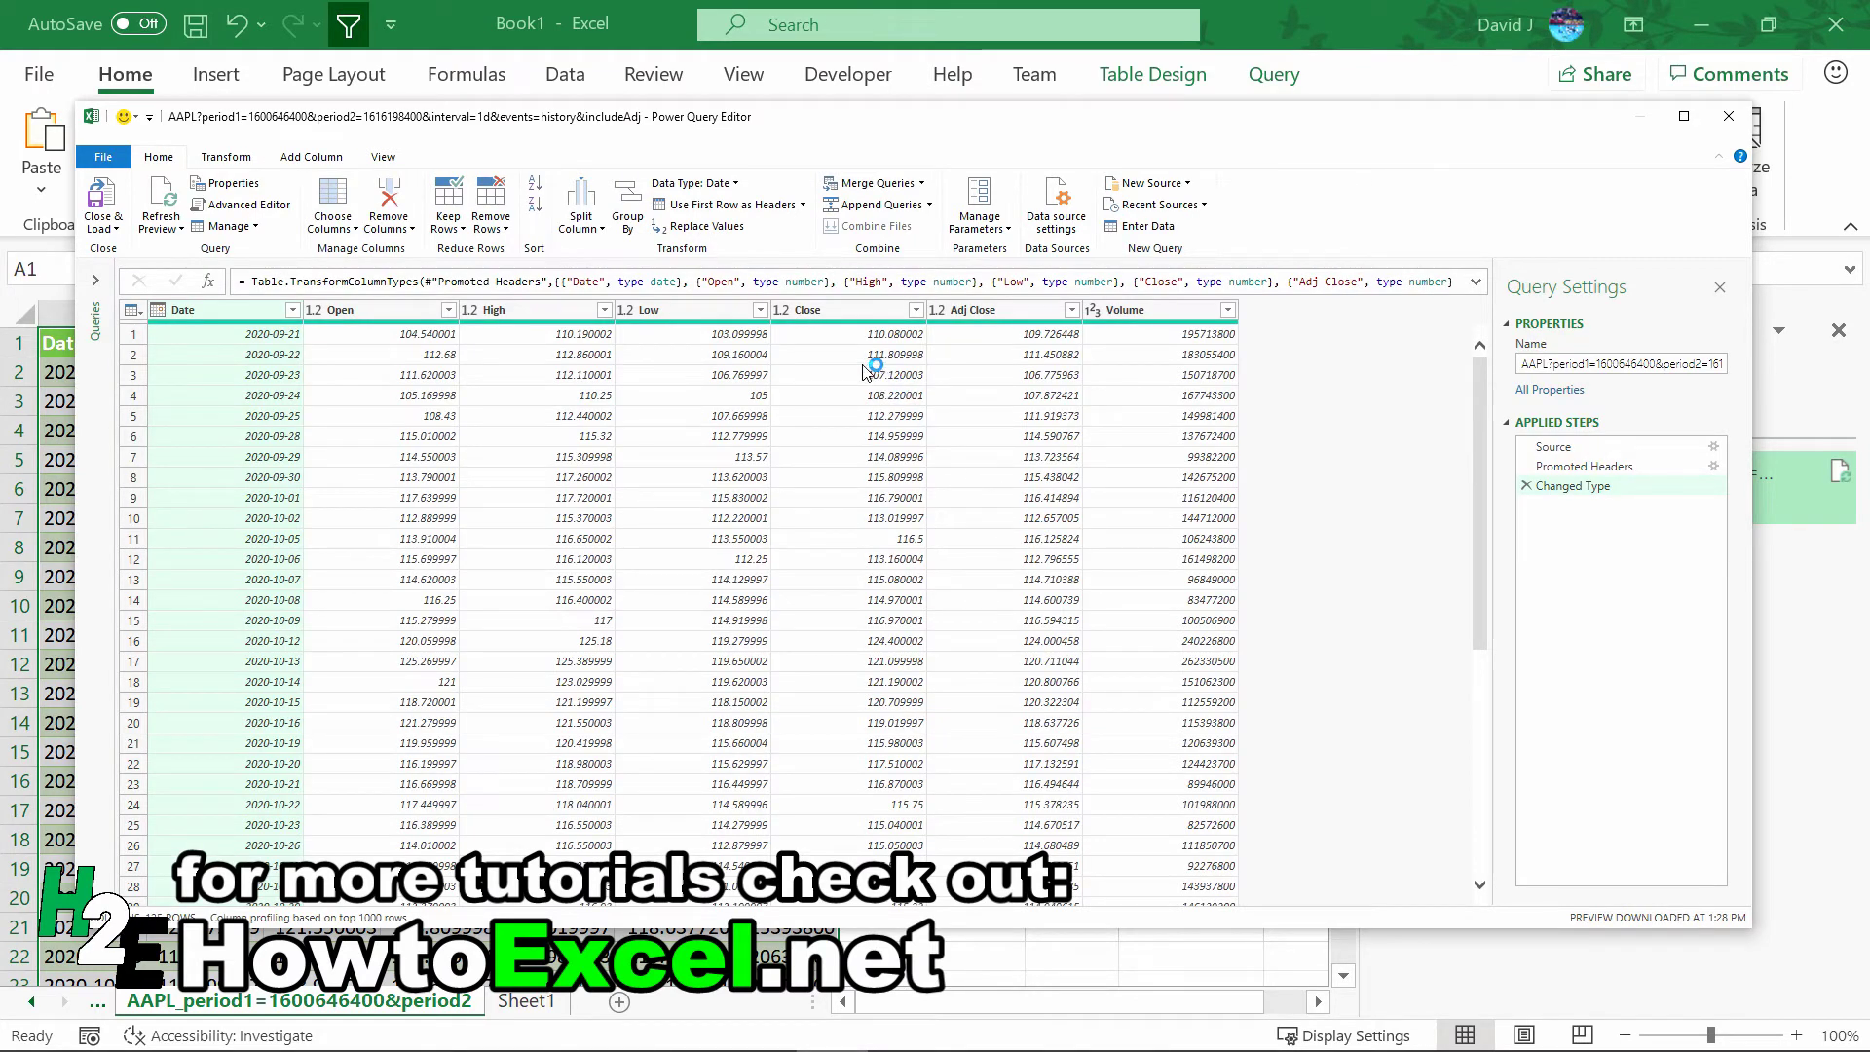
click(274, 213)
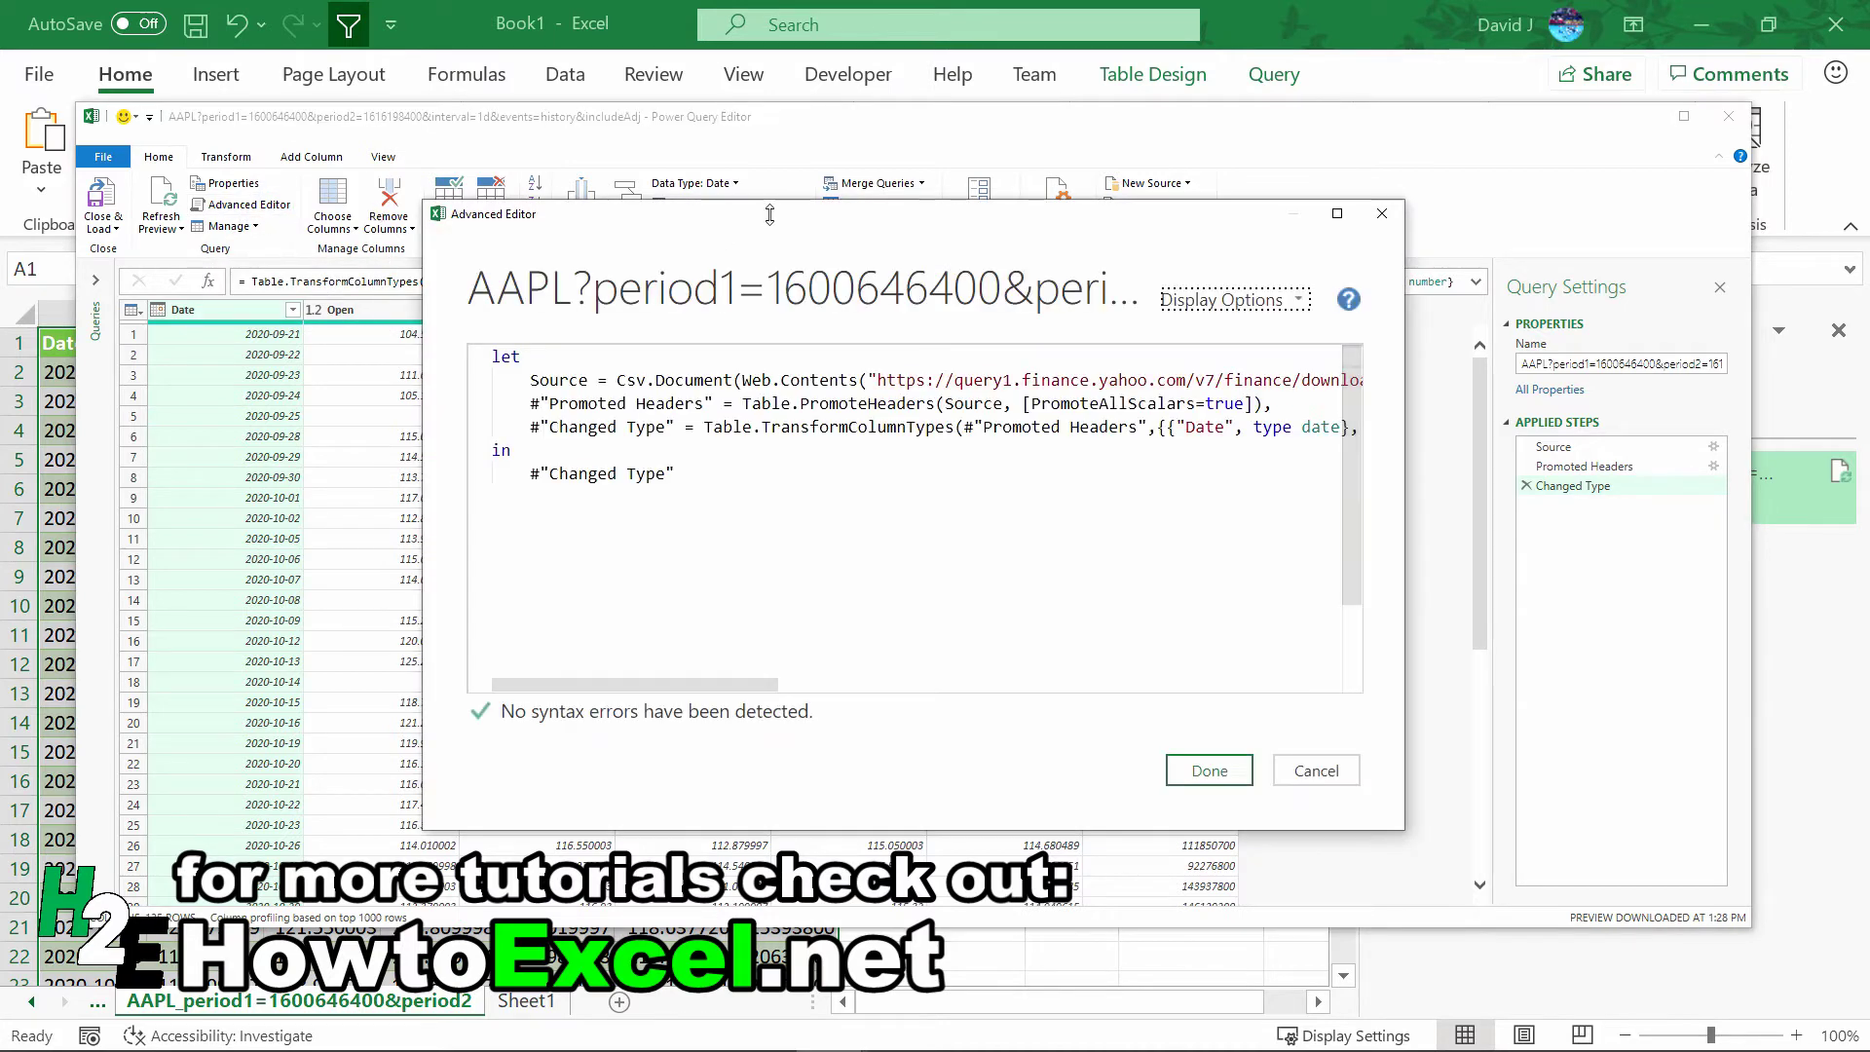
drag(769, 214, 414, 93)
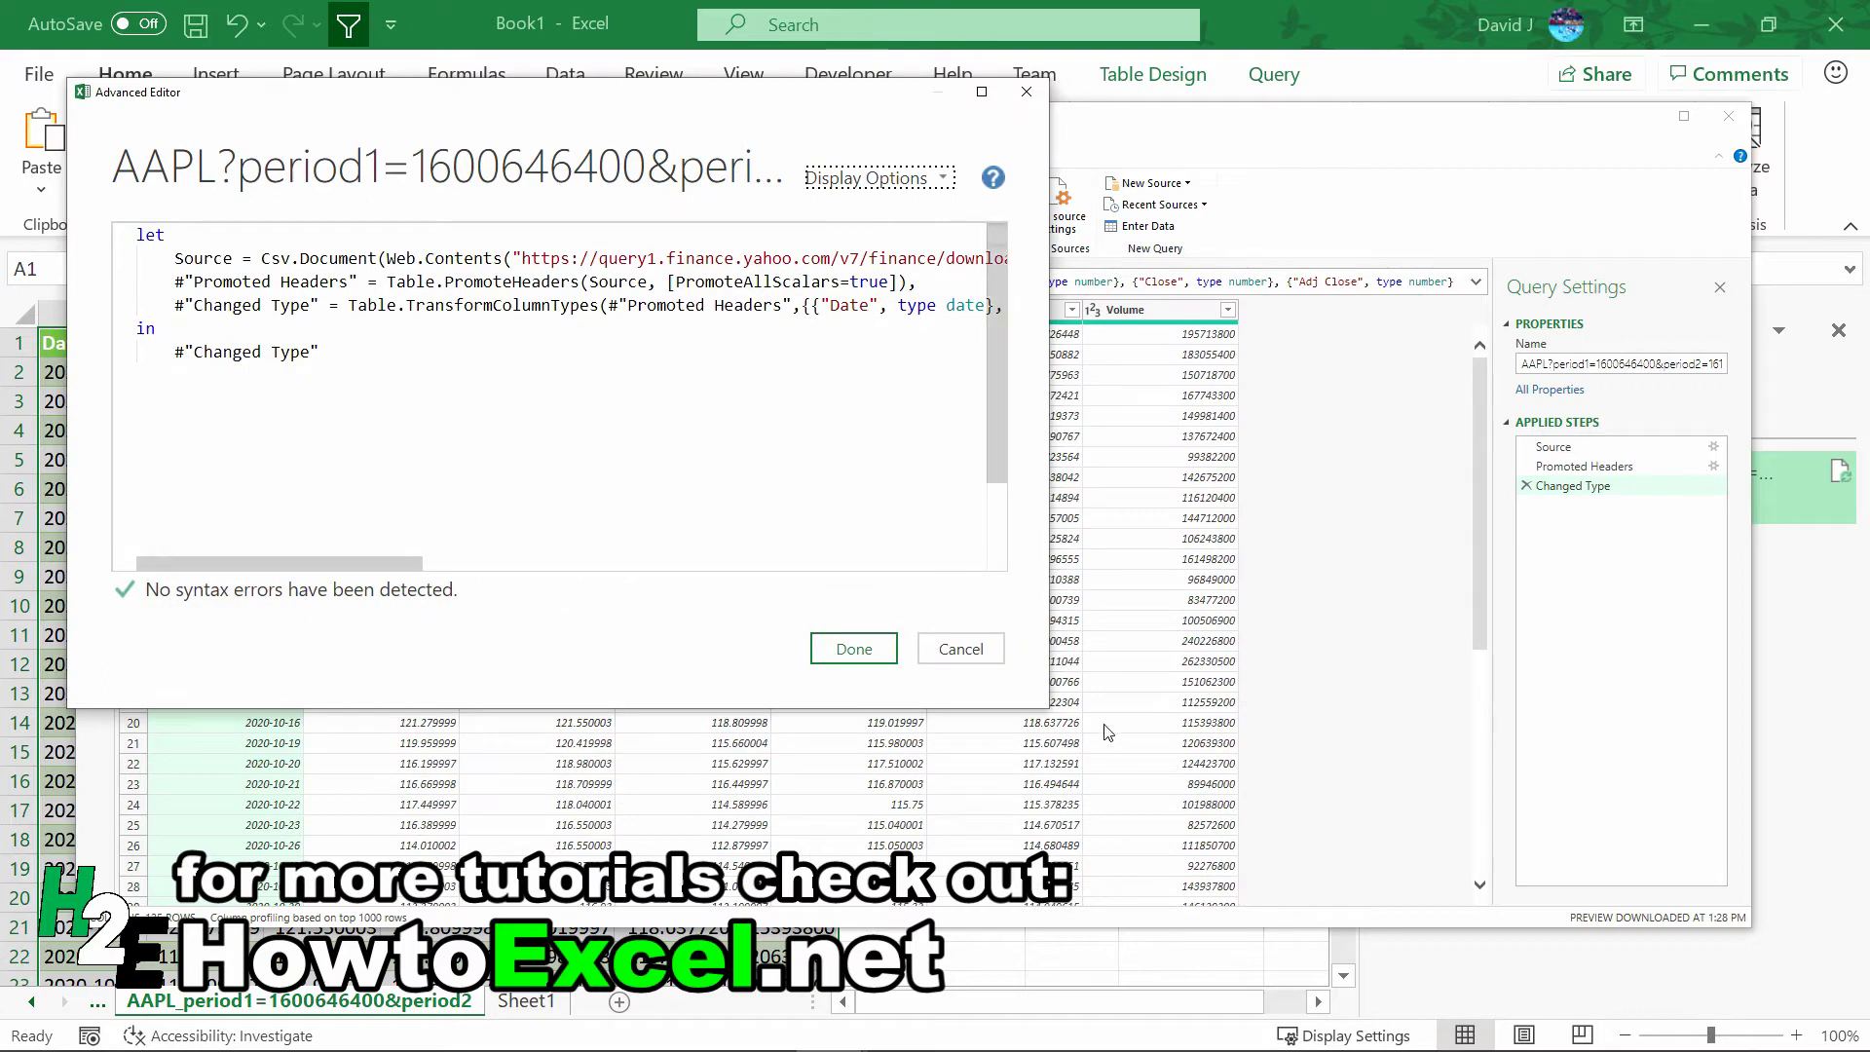
drag(1049, 709, 1711, 965)
Insert Ticker = Excel.CurrentWorkbook(){[Name="Ticker"]}[Content]{0}[Column1], above the Source line
click(174, 259)
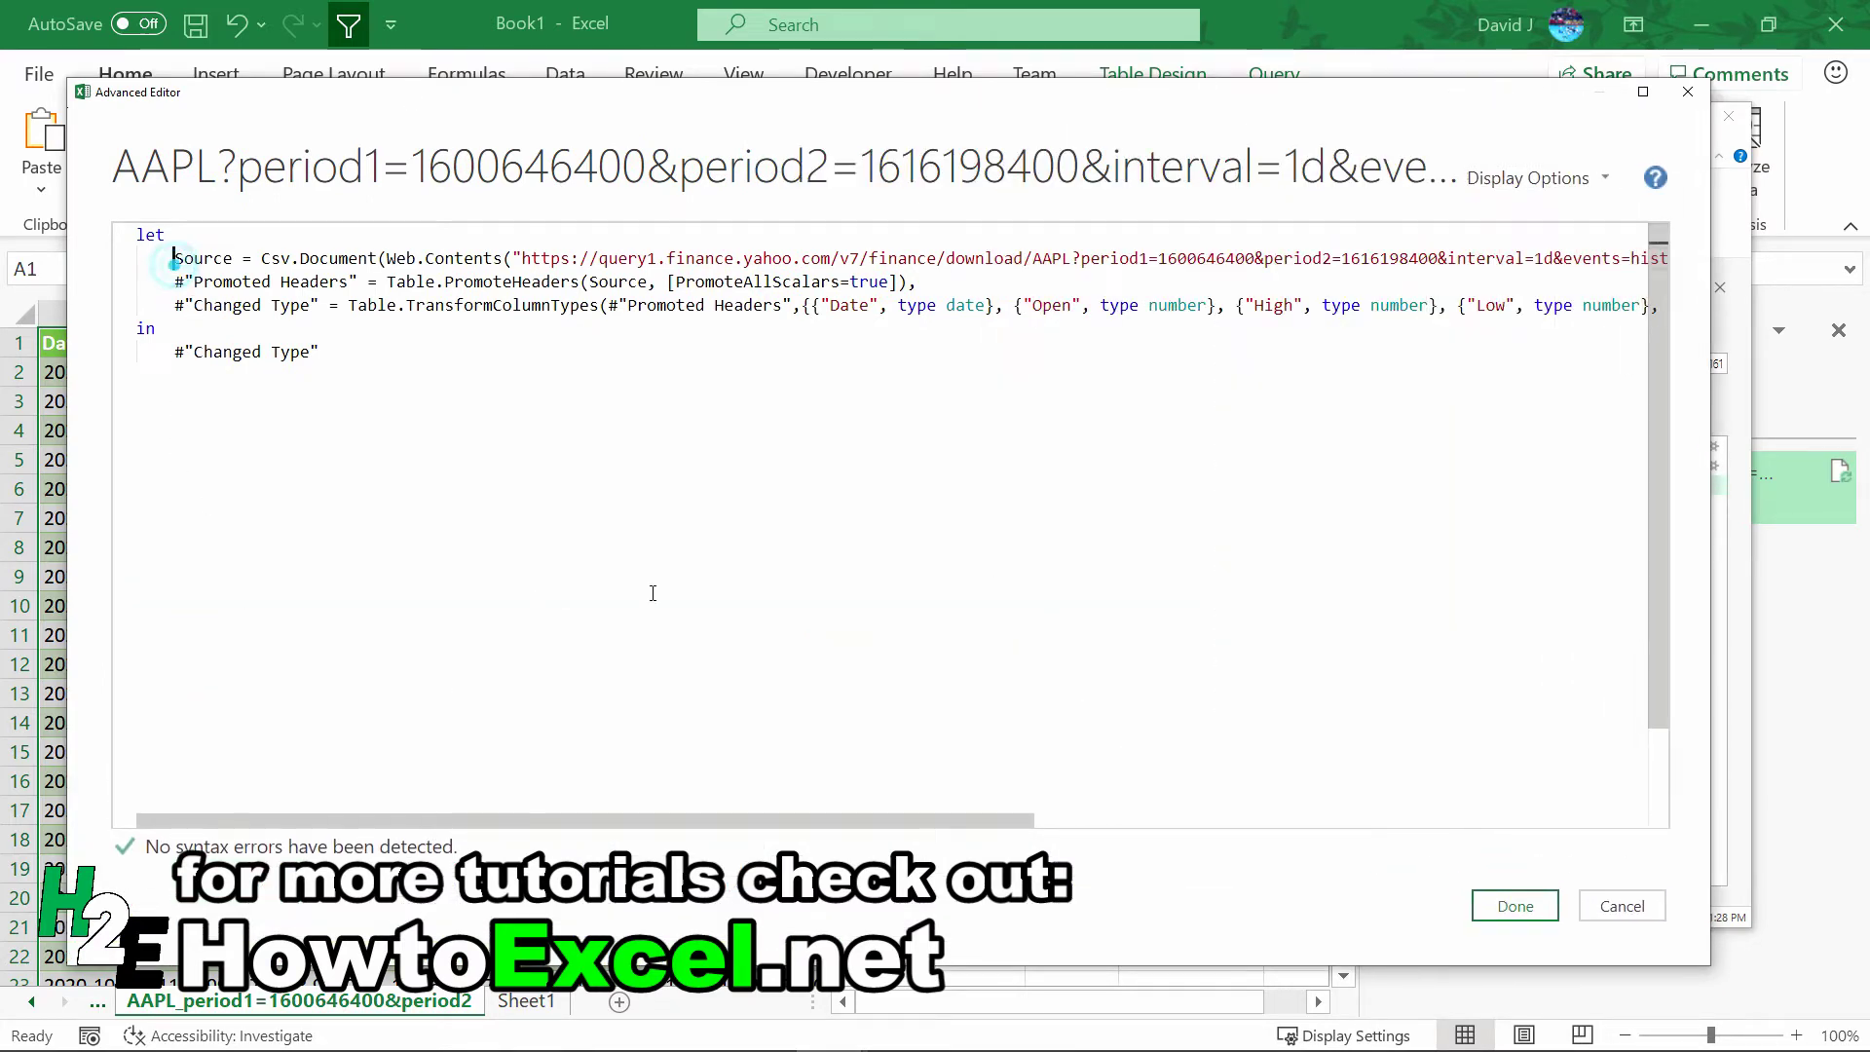
key(Return)
key(Return)
key(Return)
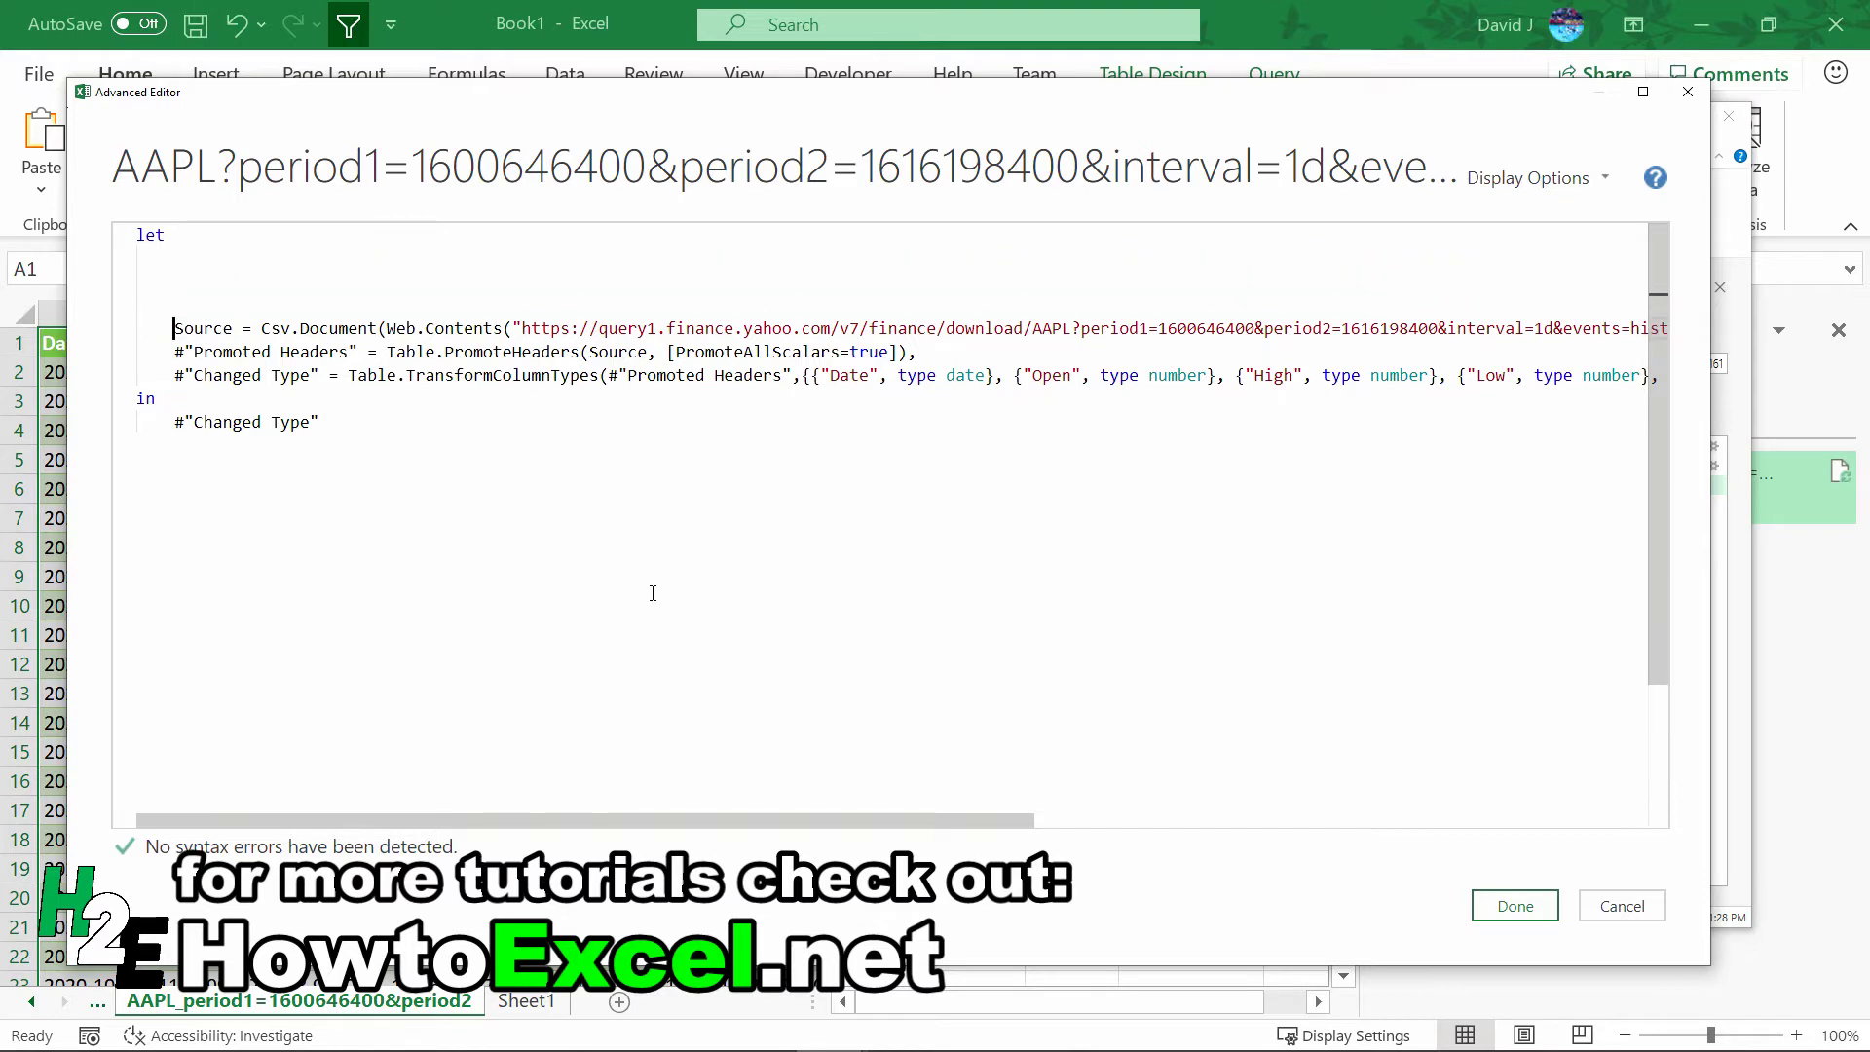
key(Up)
key(Up)
text(Ticker = Exce)
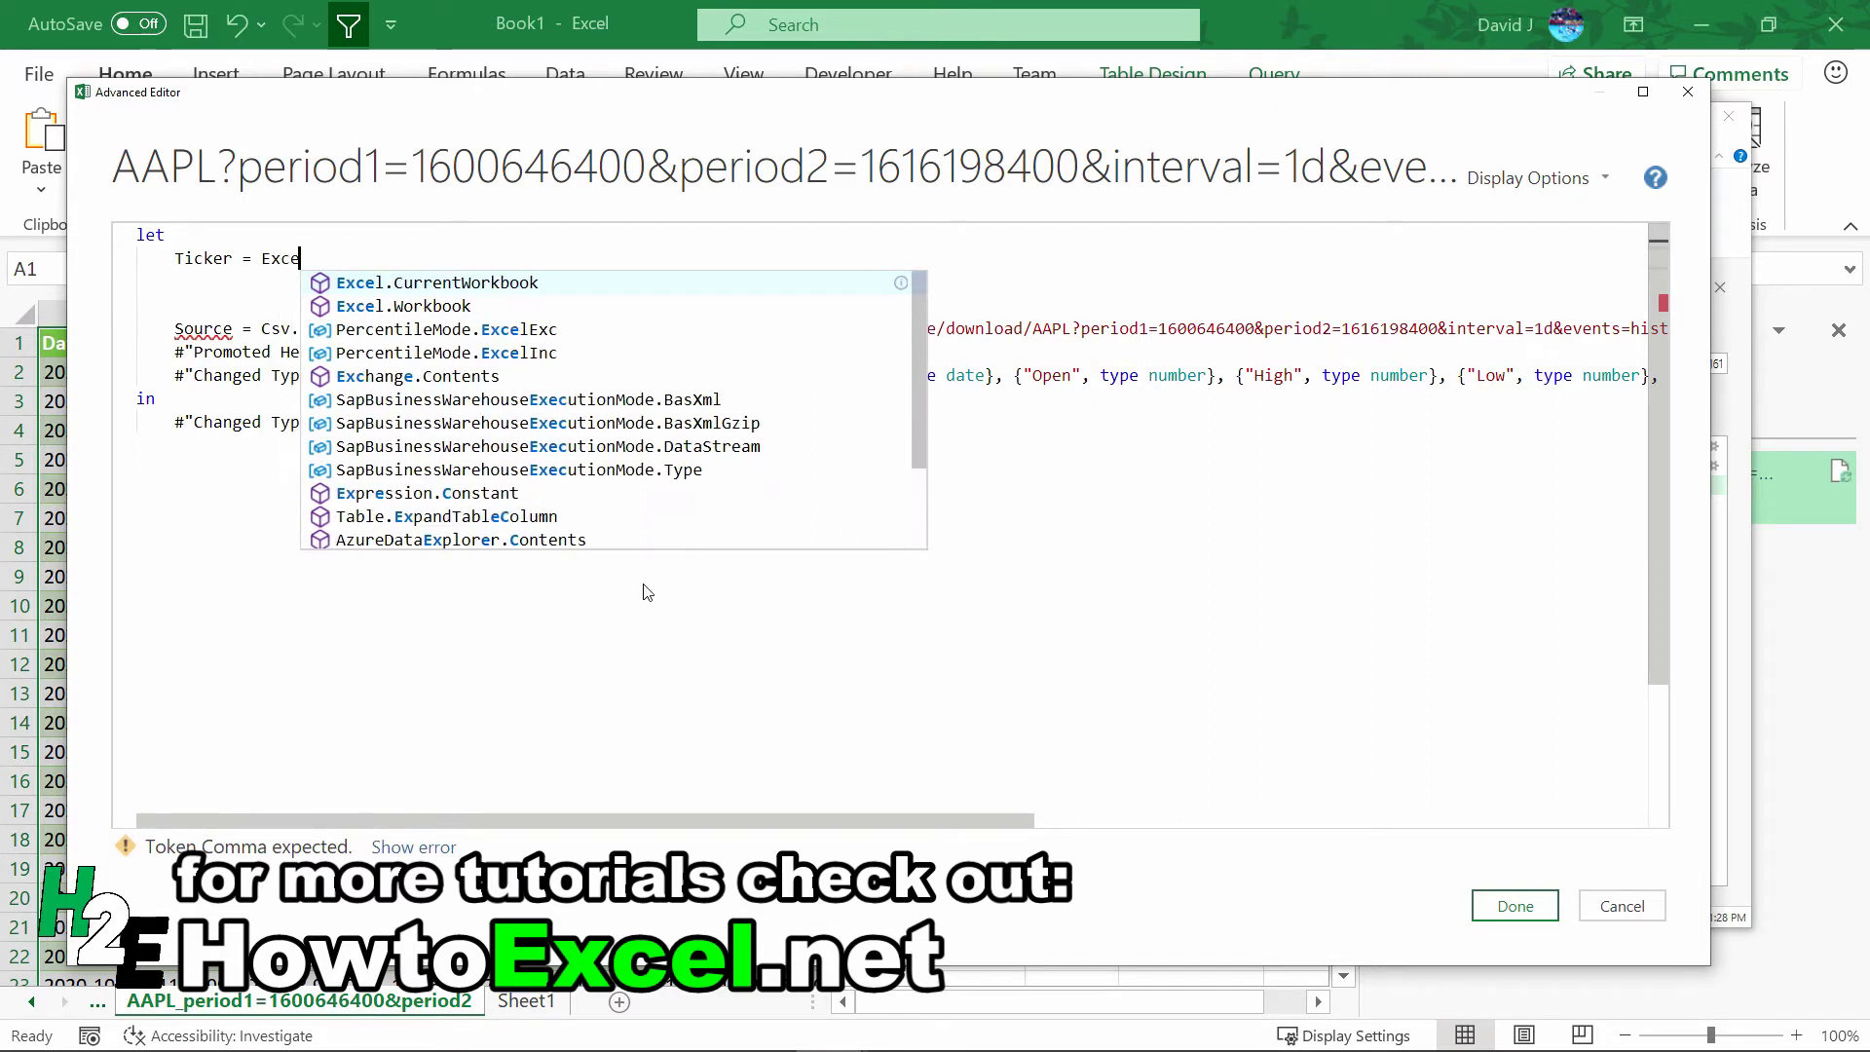
key(Tab)
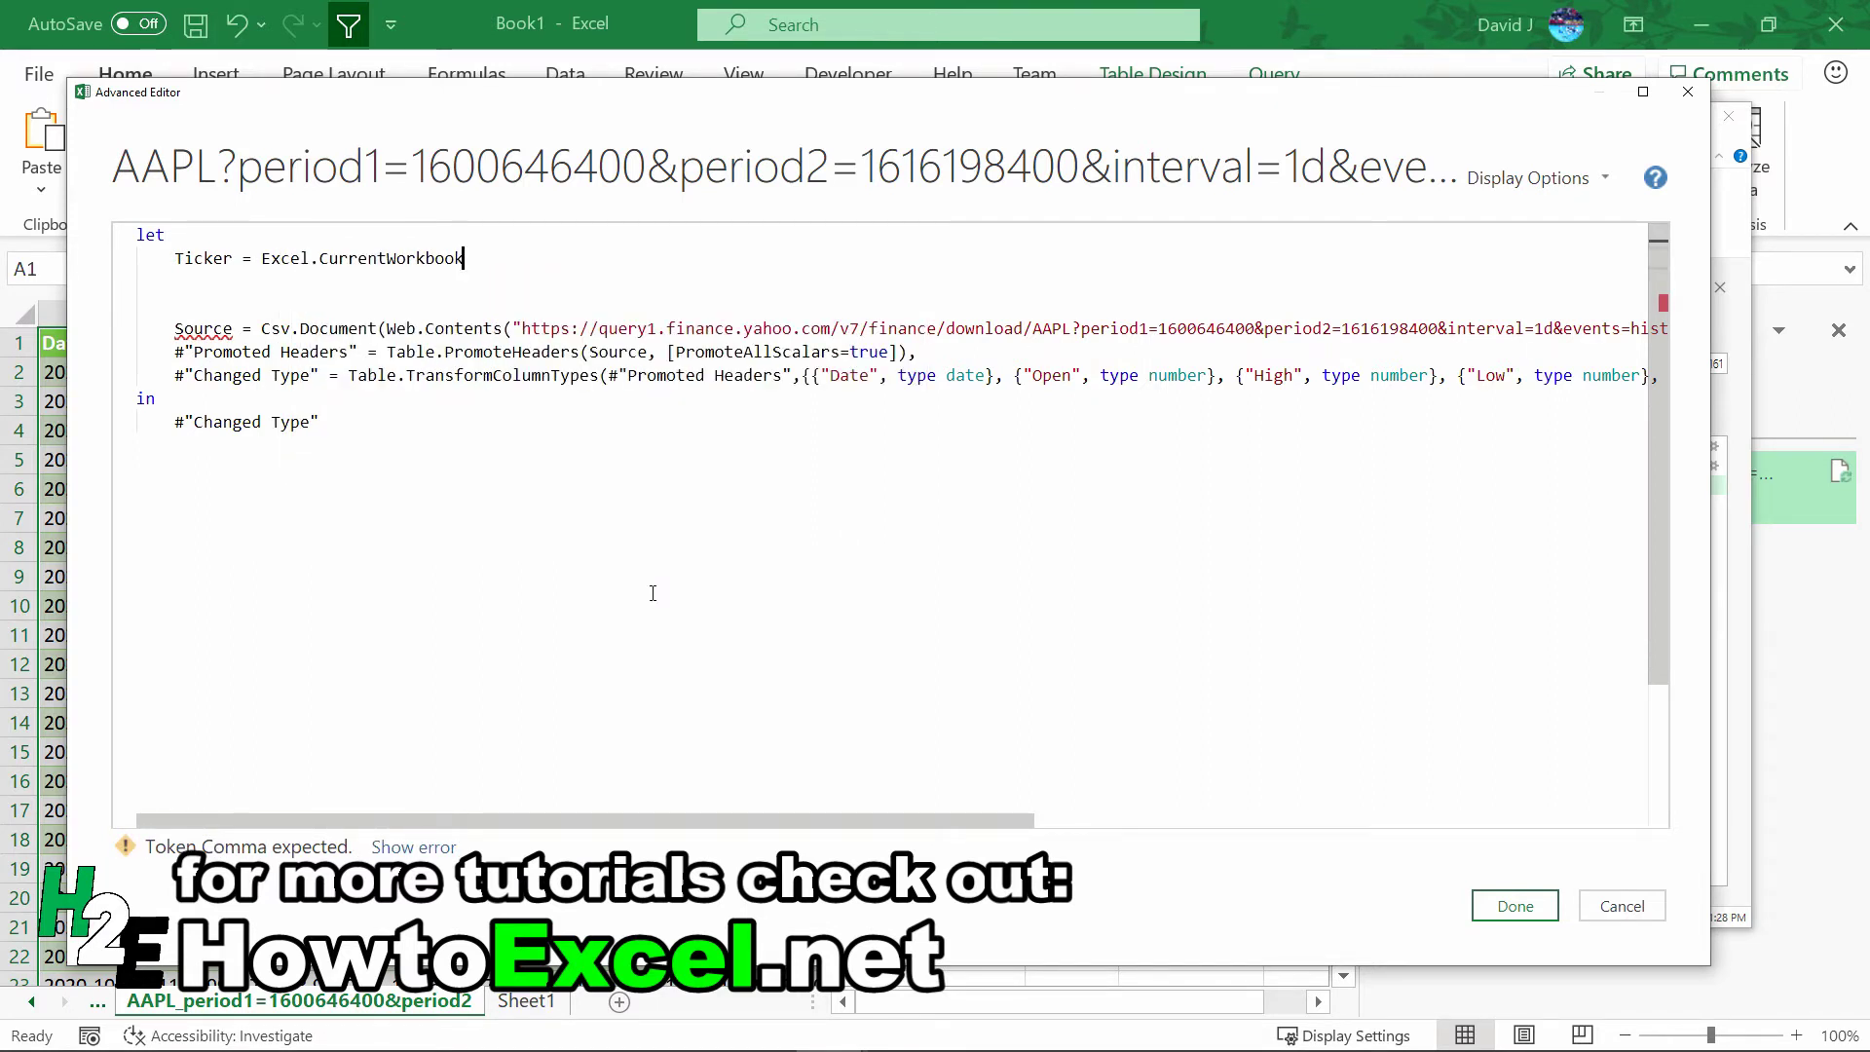
text((){)
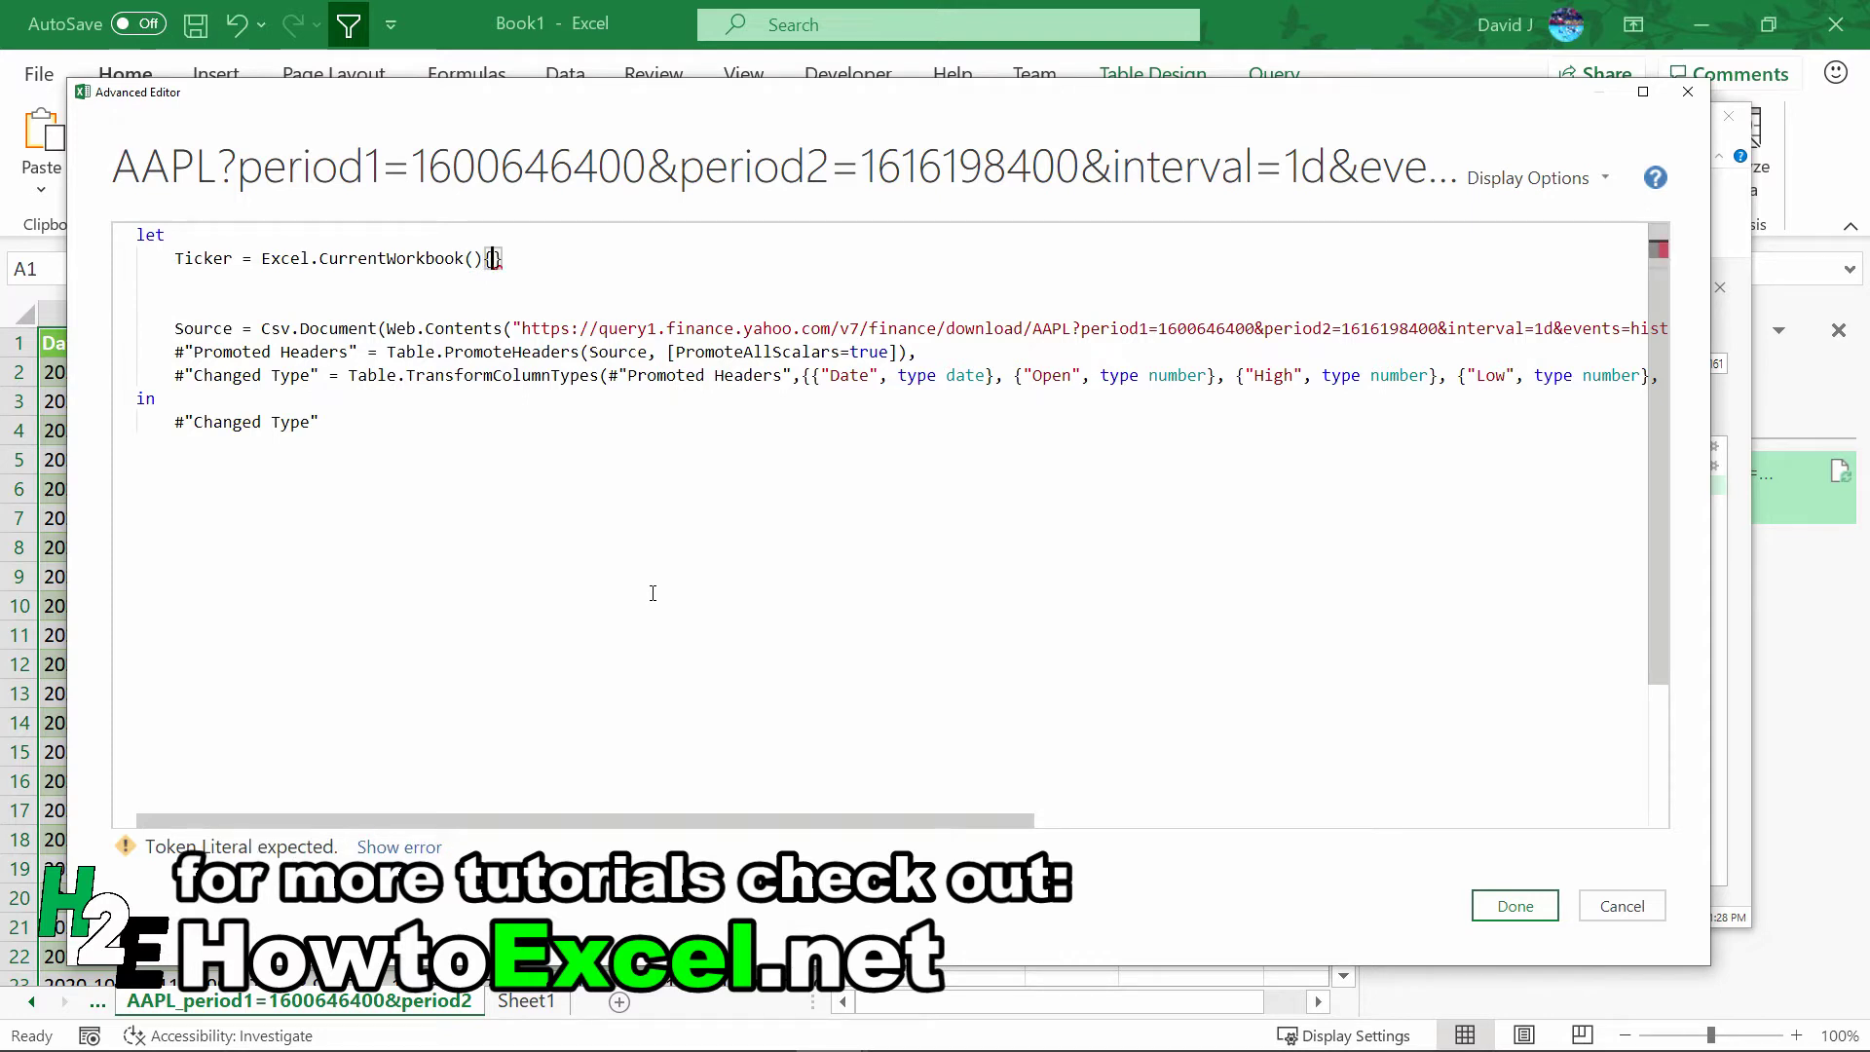
text([Name=")
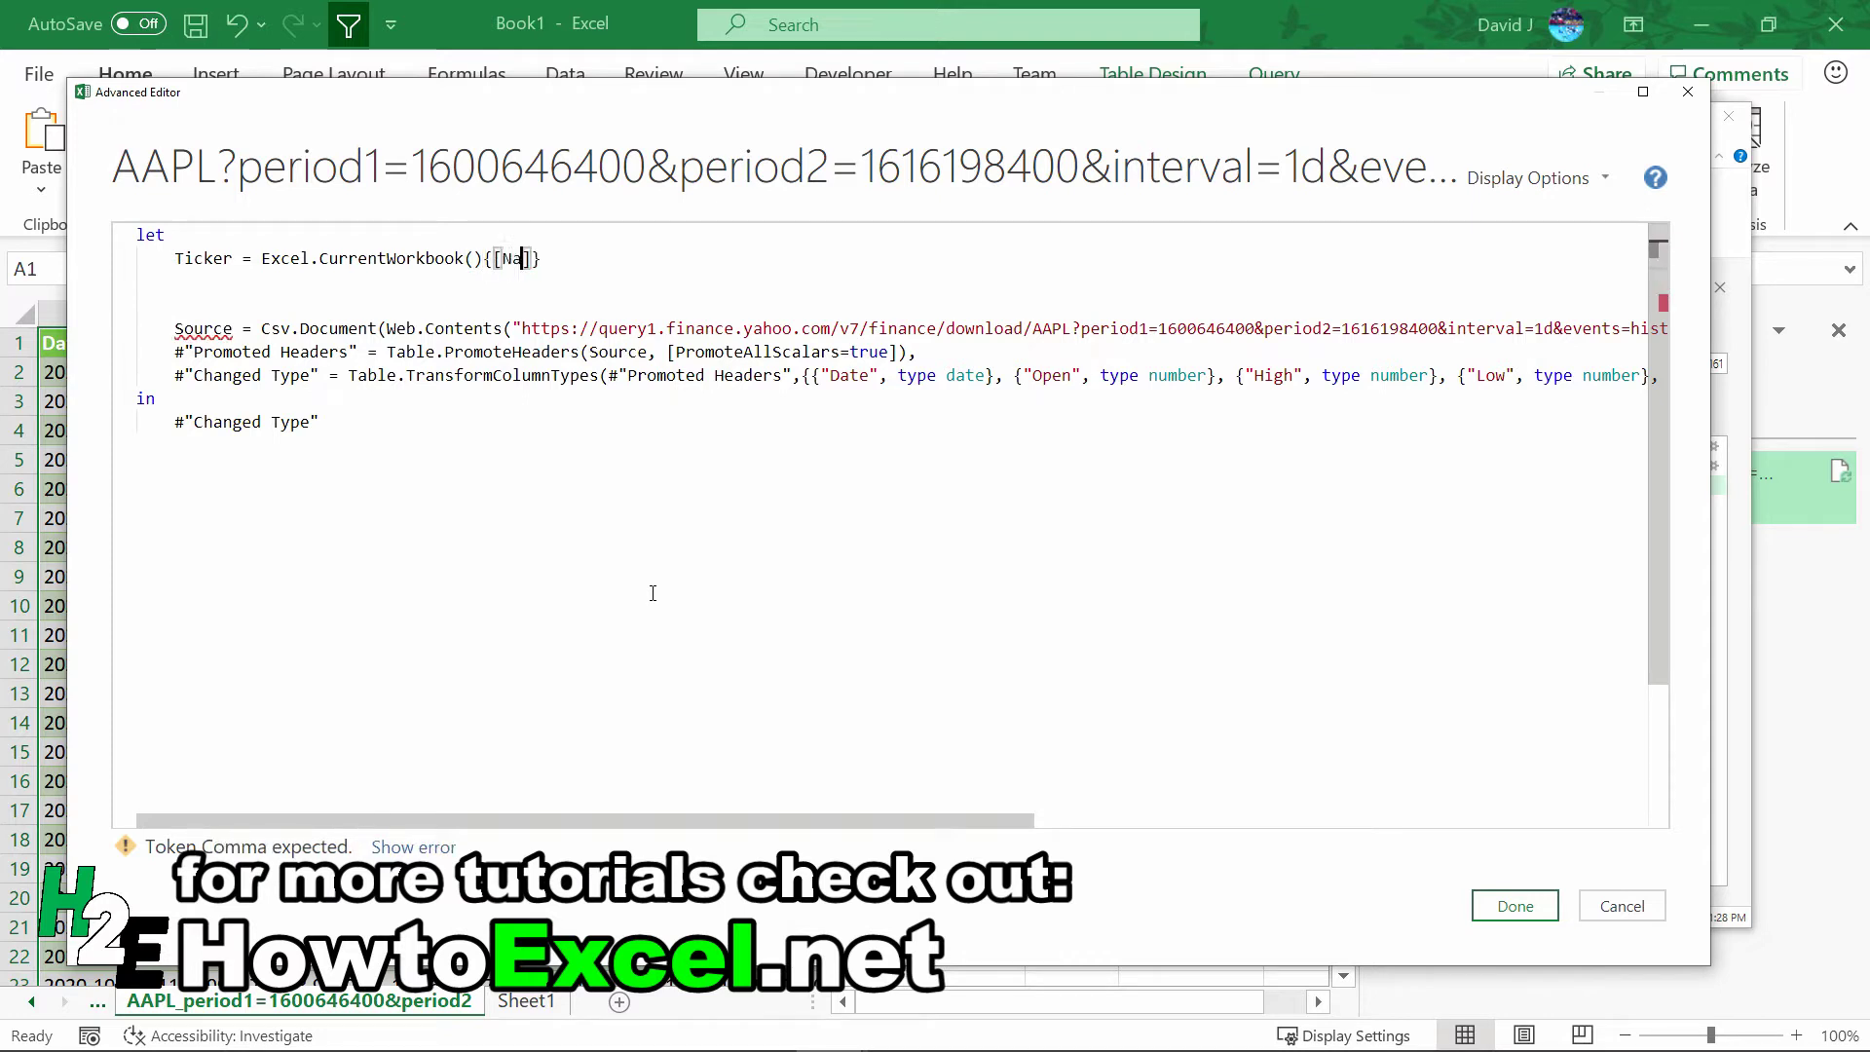
text(Ticker)
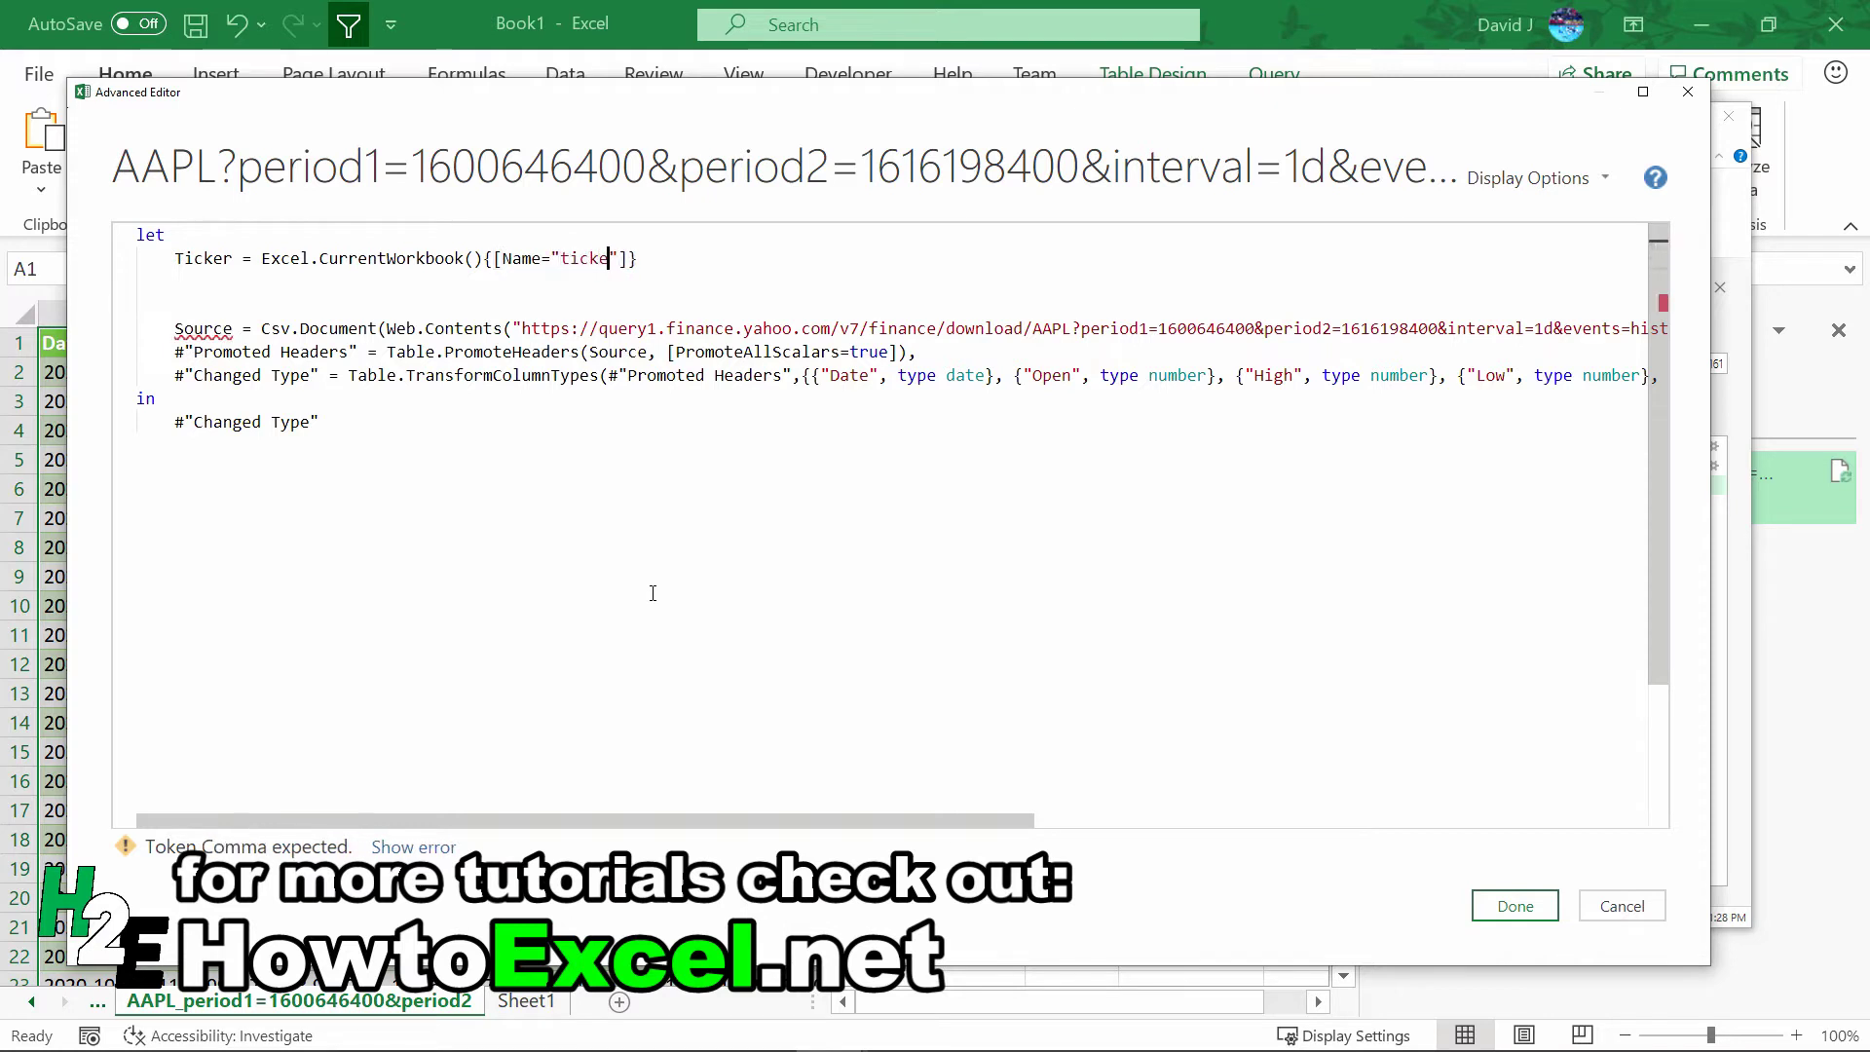
key(BackSpace)
key(BackSpace)
key(BackSpace)
key(BackSpace)
key(BackSpace)
key(BackSpace)
text(Ticker")
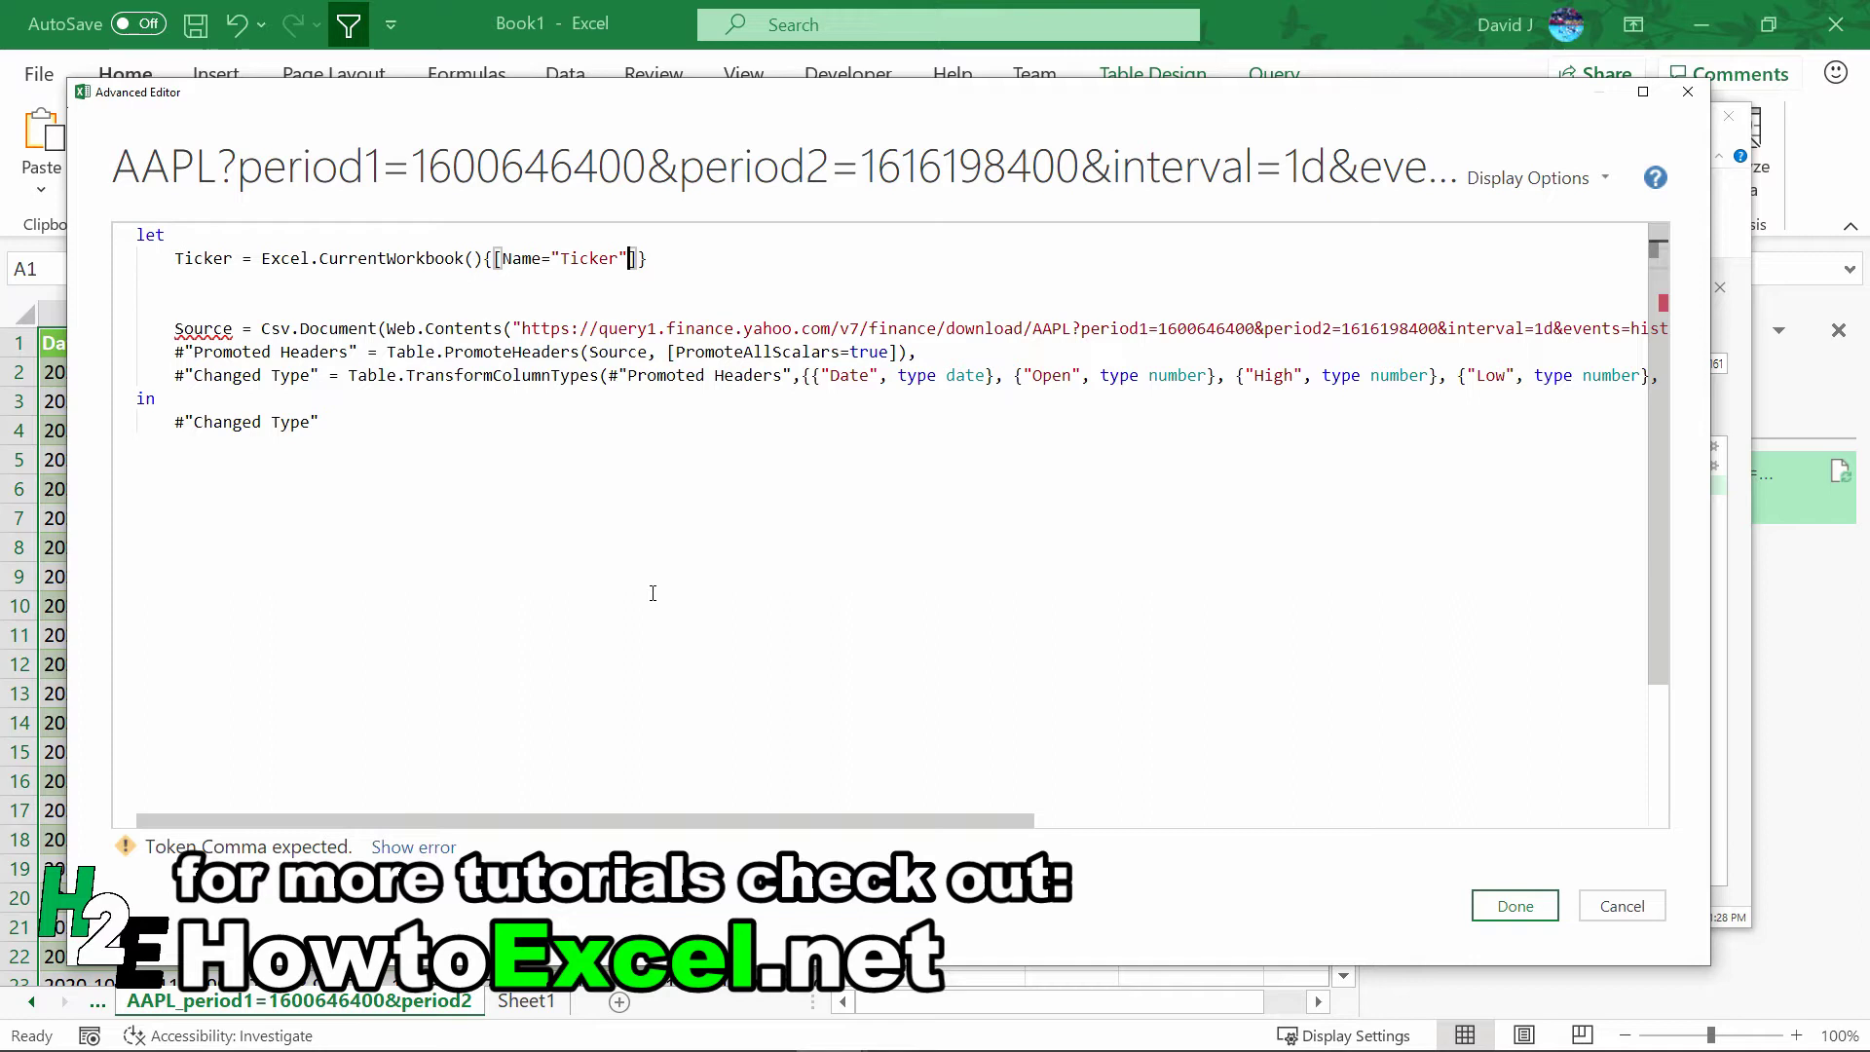
key(Right)
text([Content)
key(Right)
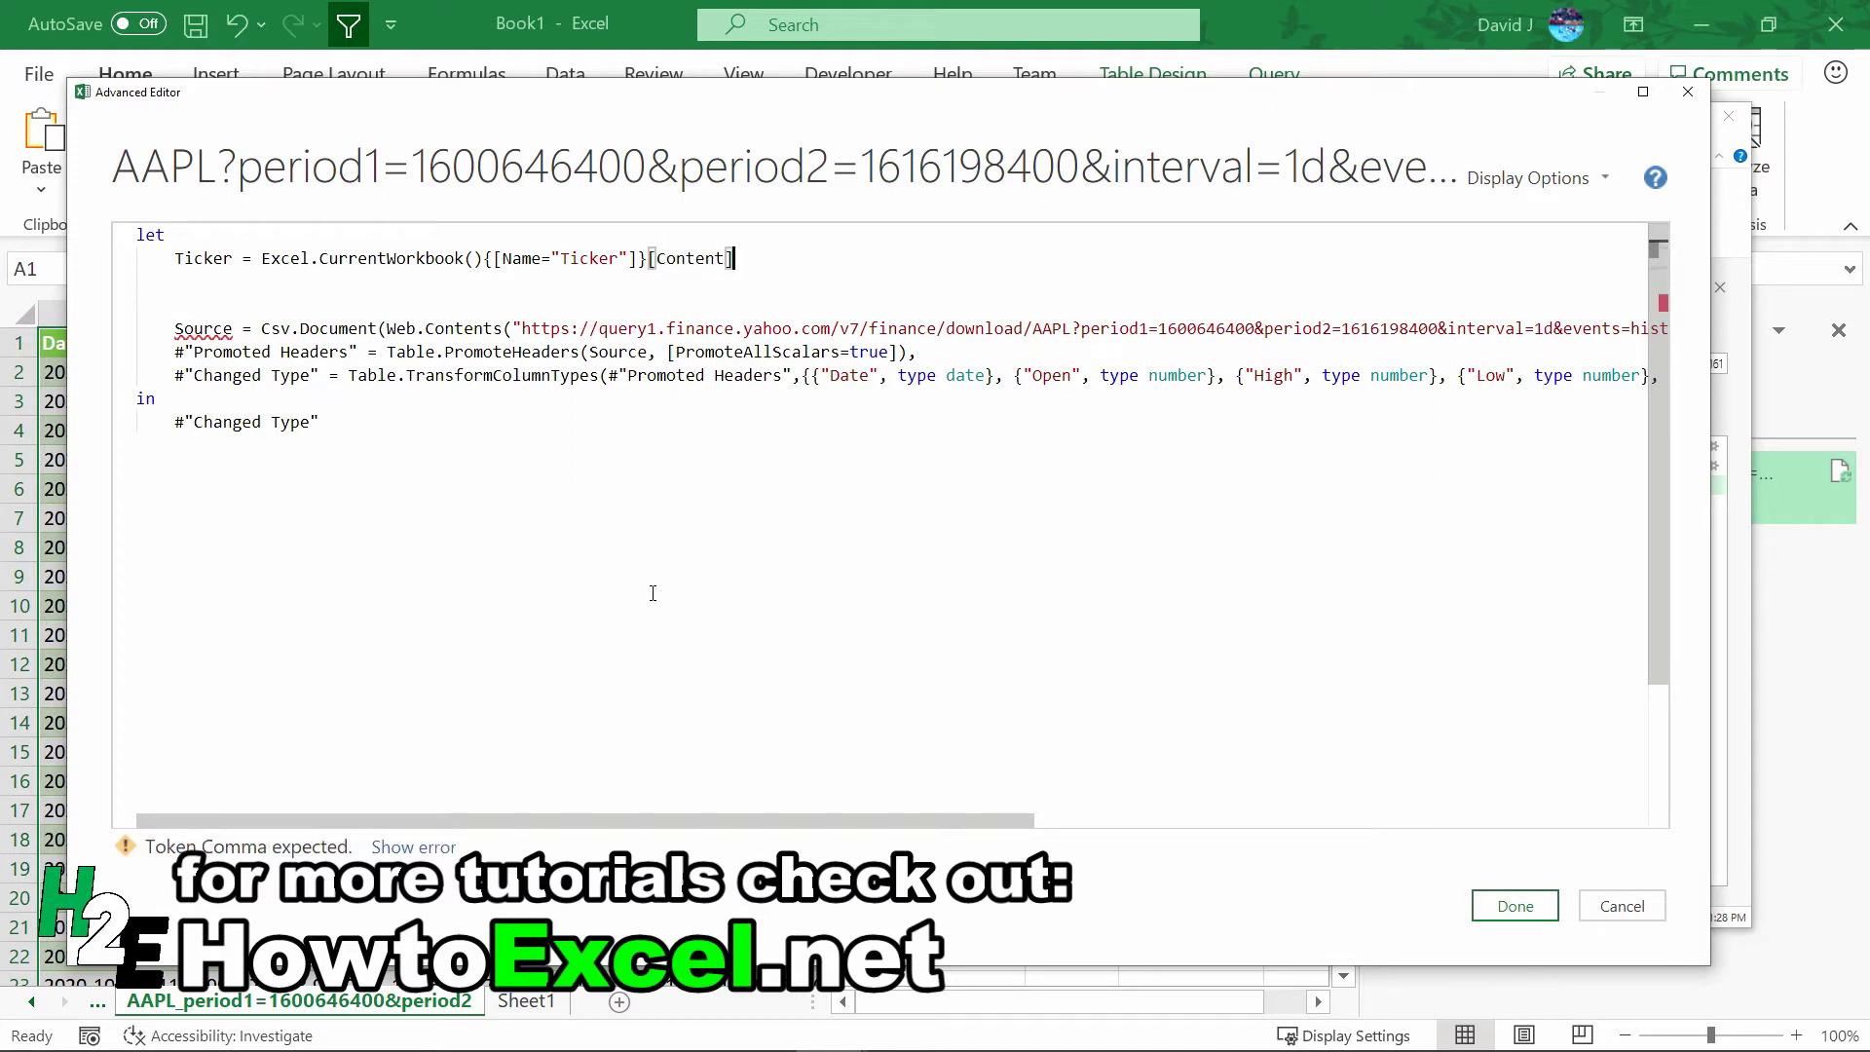
text({)
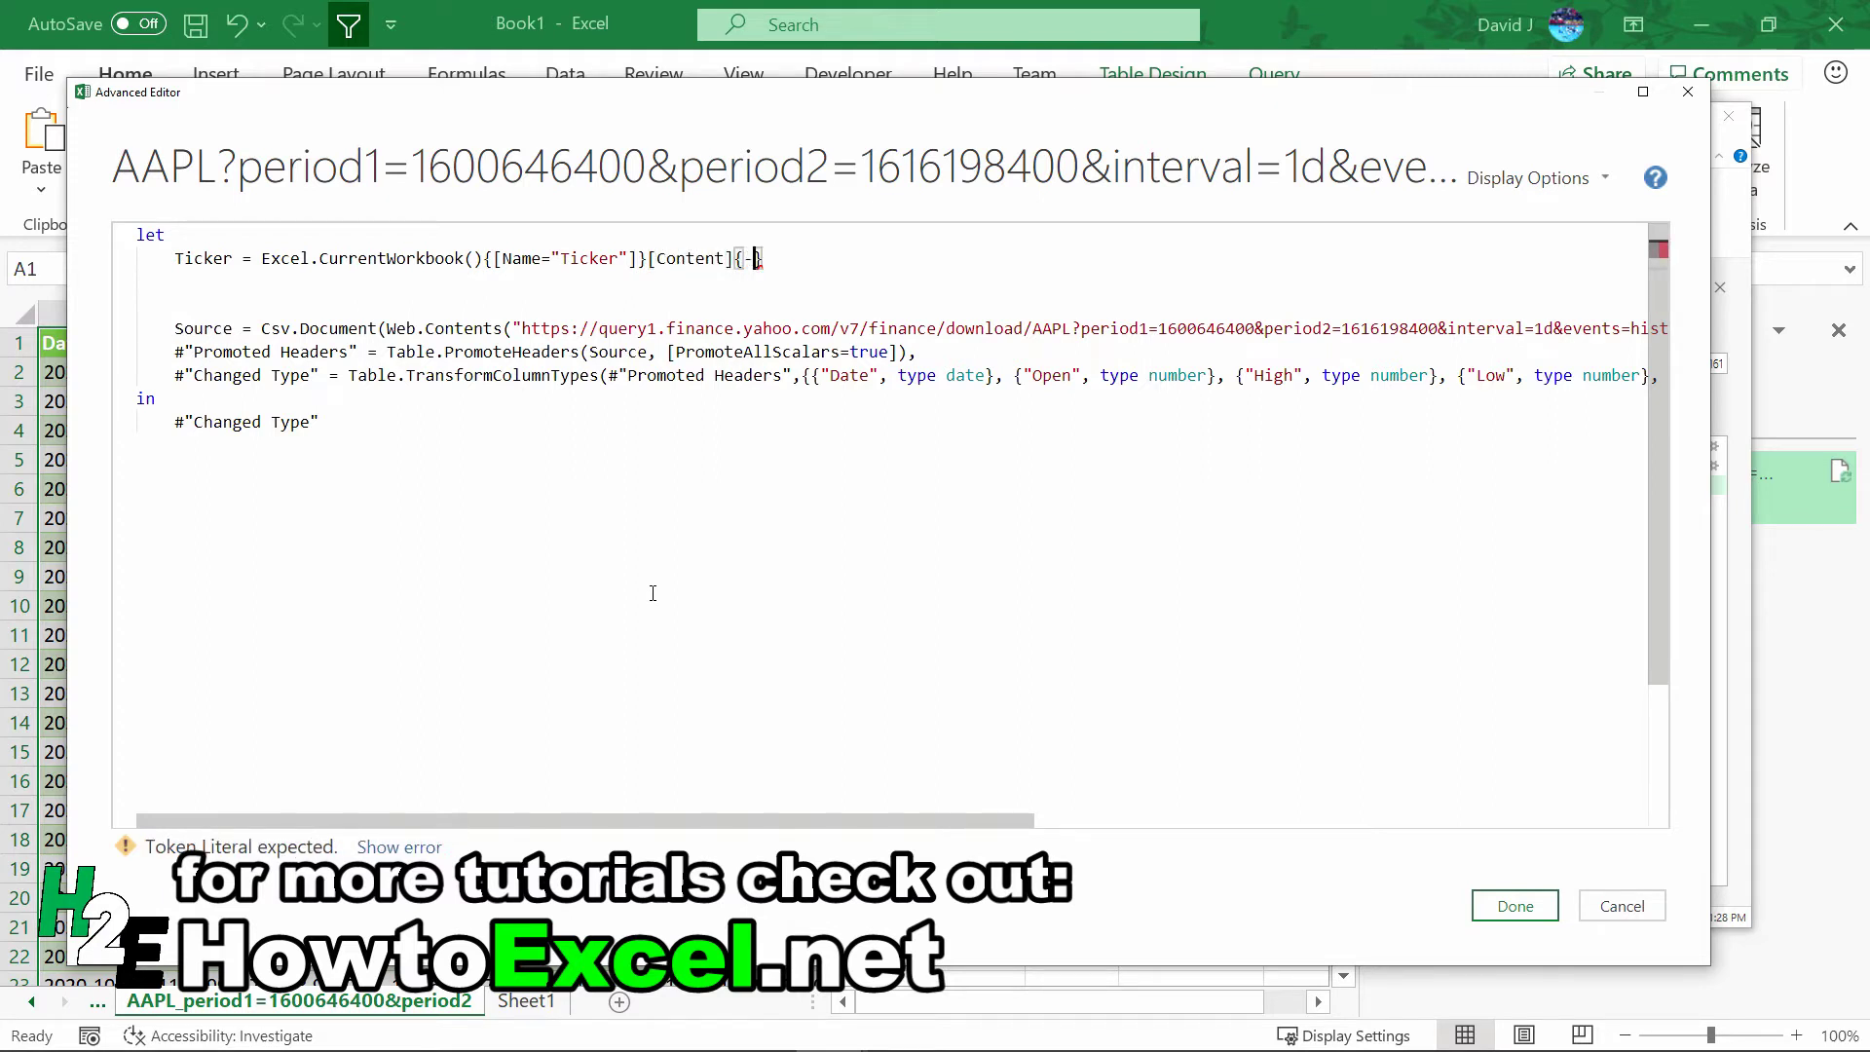
text(0)
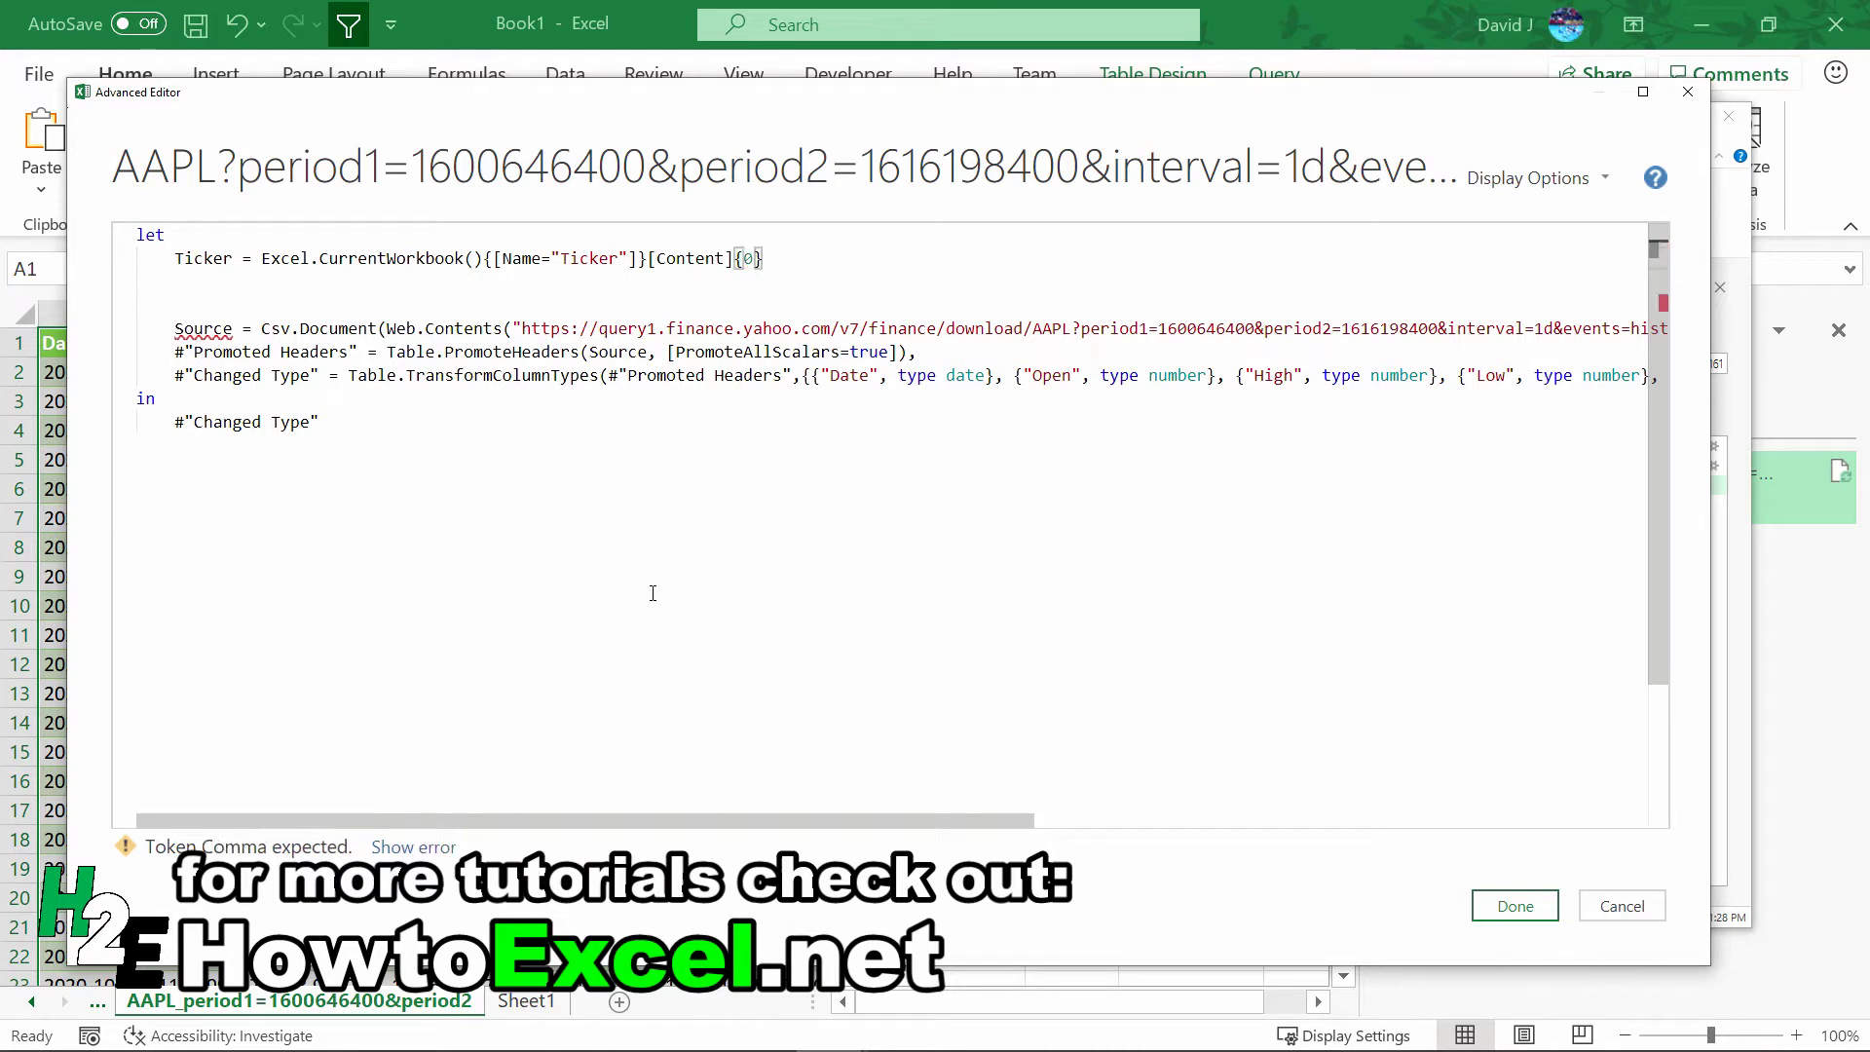
text(])
key(BackSpace)
text(}[Column1],)
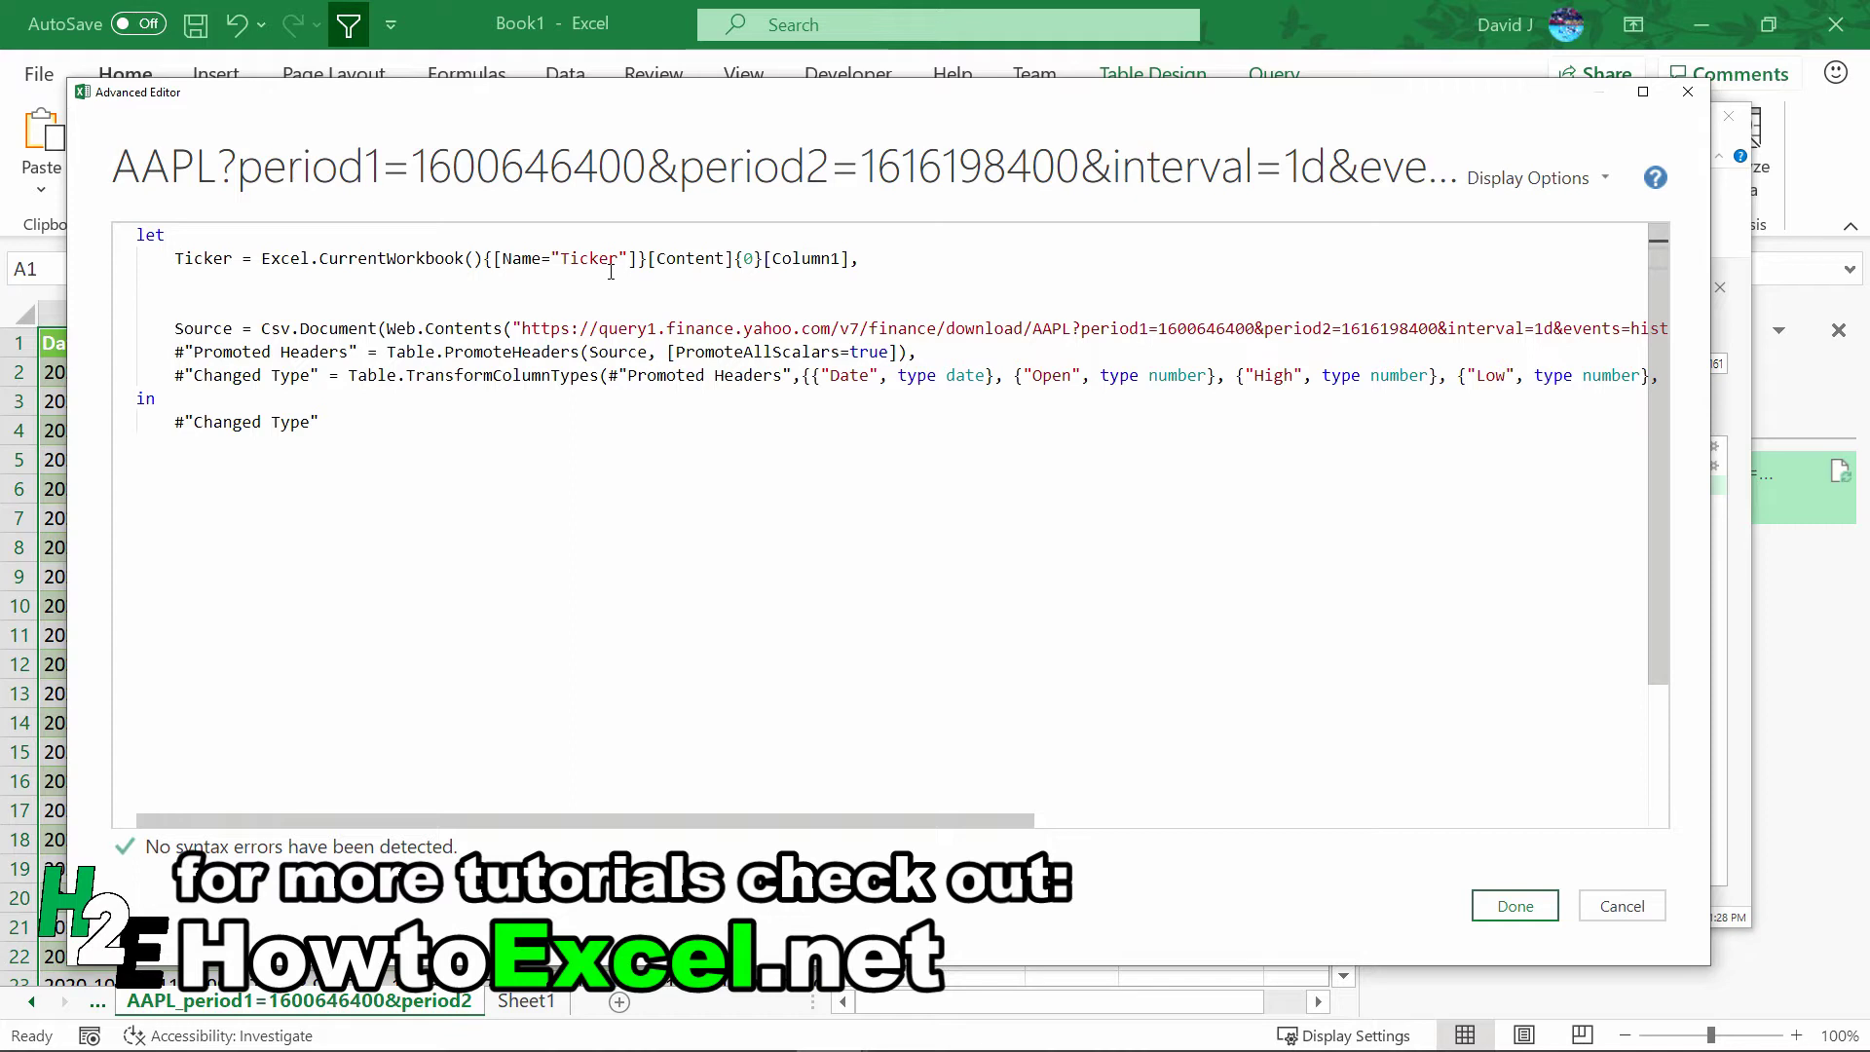
Duplicate the Ticker line twice in the query code
triple_click(611, 271)
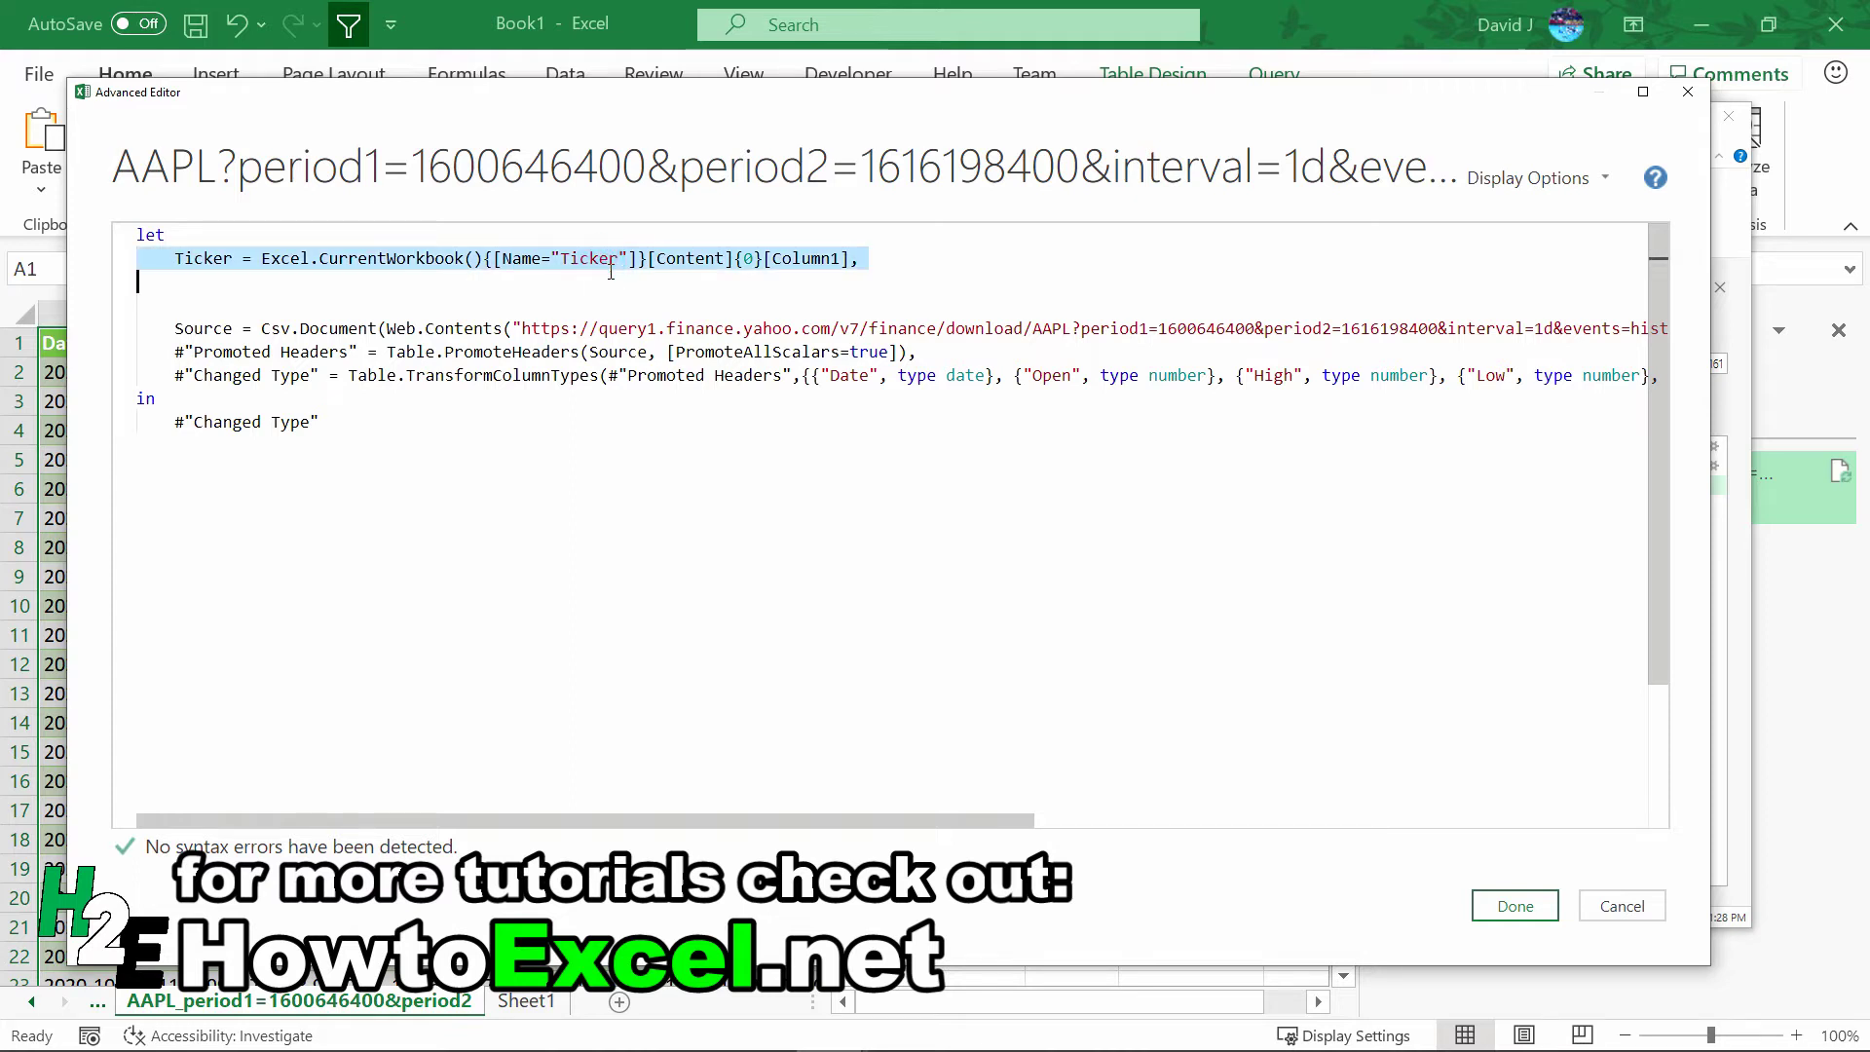
key(ctrl+c)
key(ctrl+v)
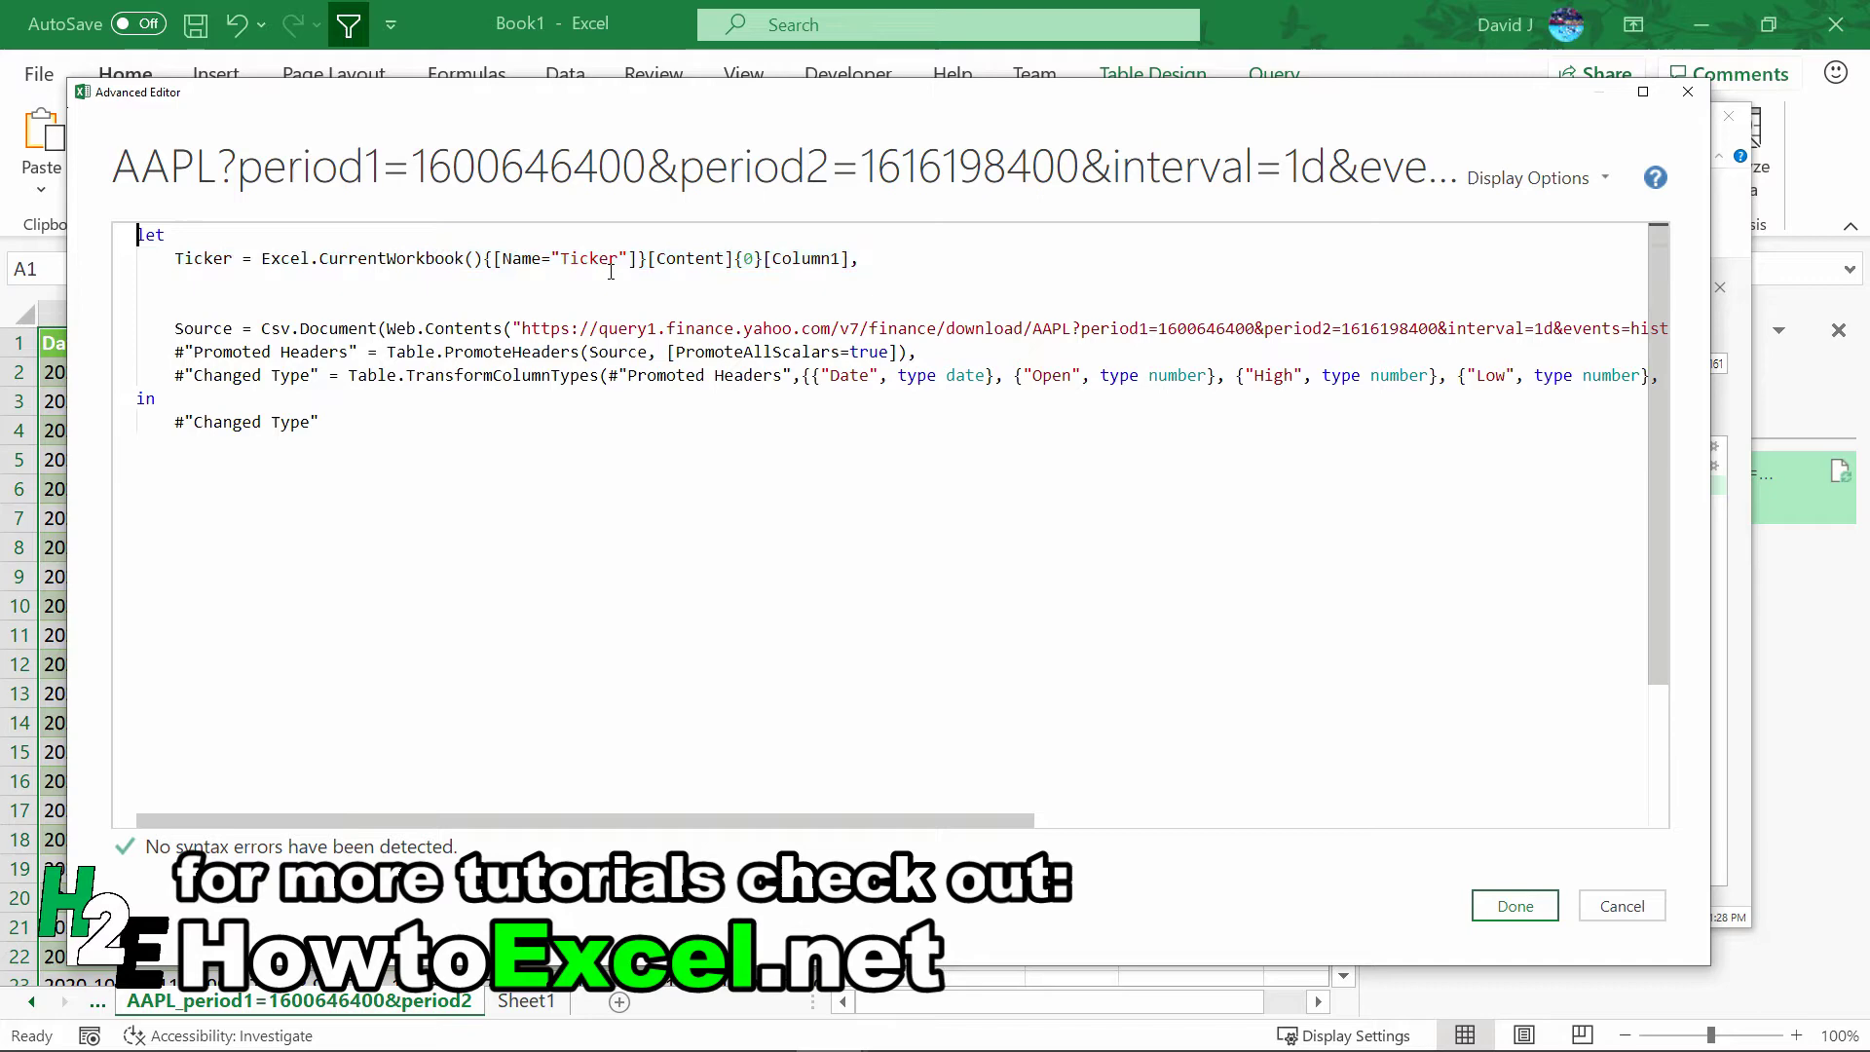
key(ctrl+v)
key(ctrl+v)
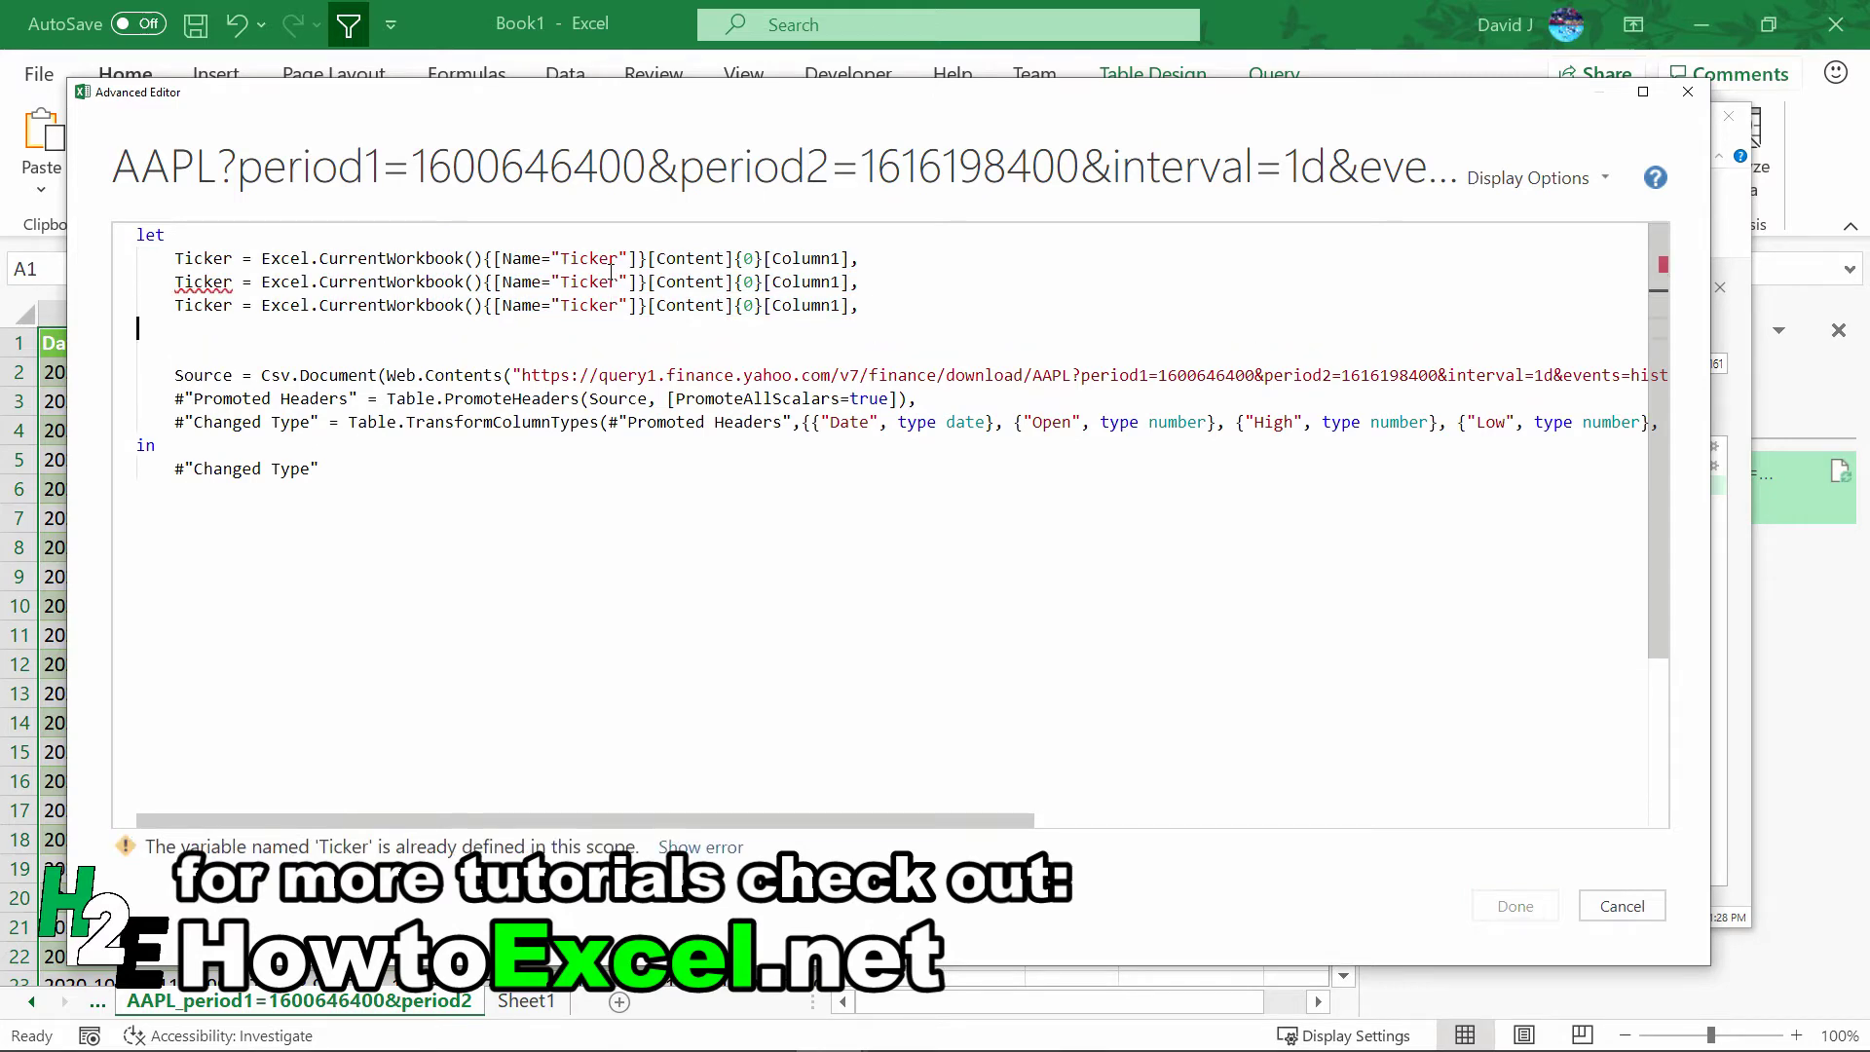
Turn the copies into StartDate and EndDate steps reading the StartDate and EndDate named cells
double_click(191, 282)
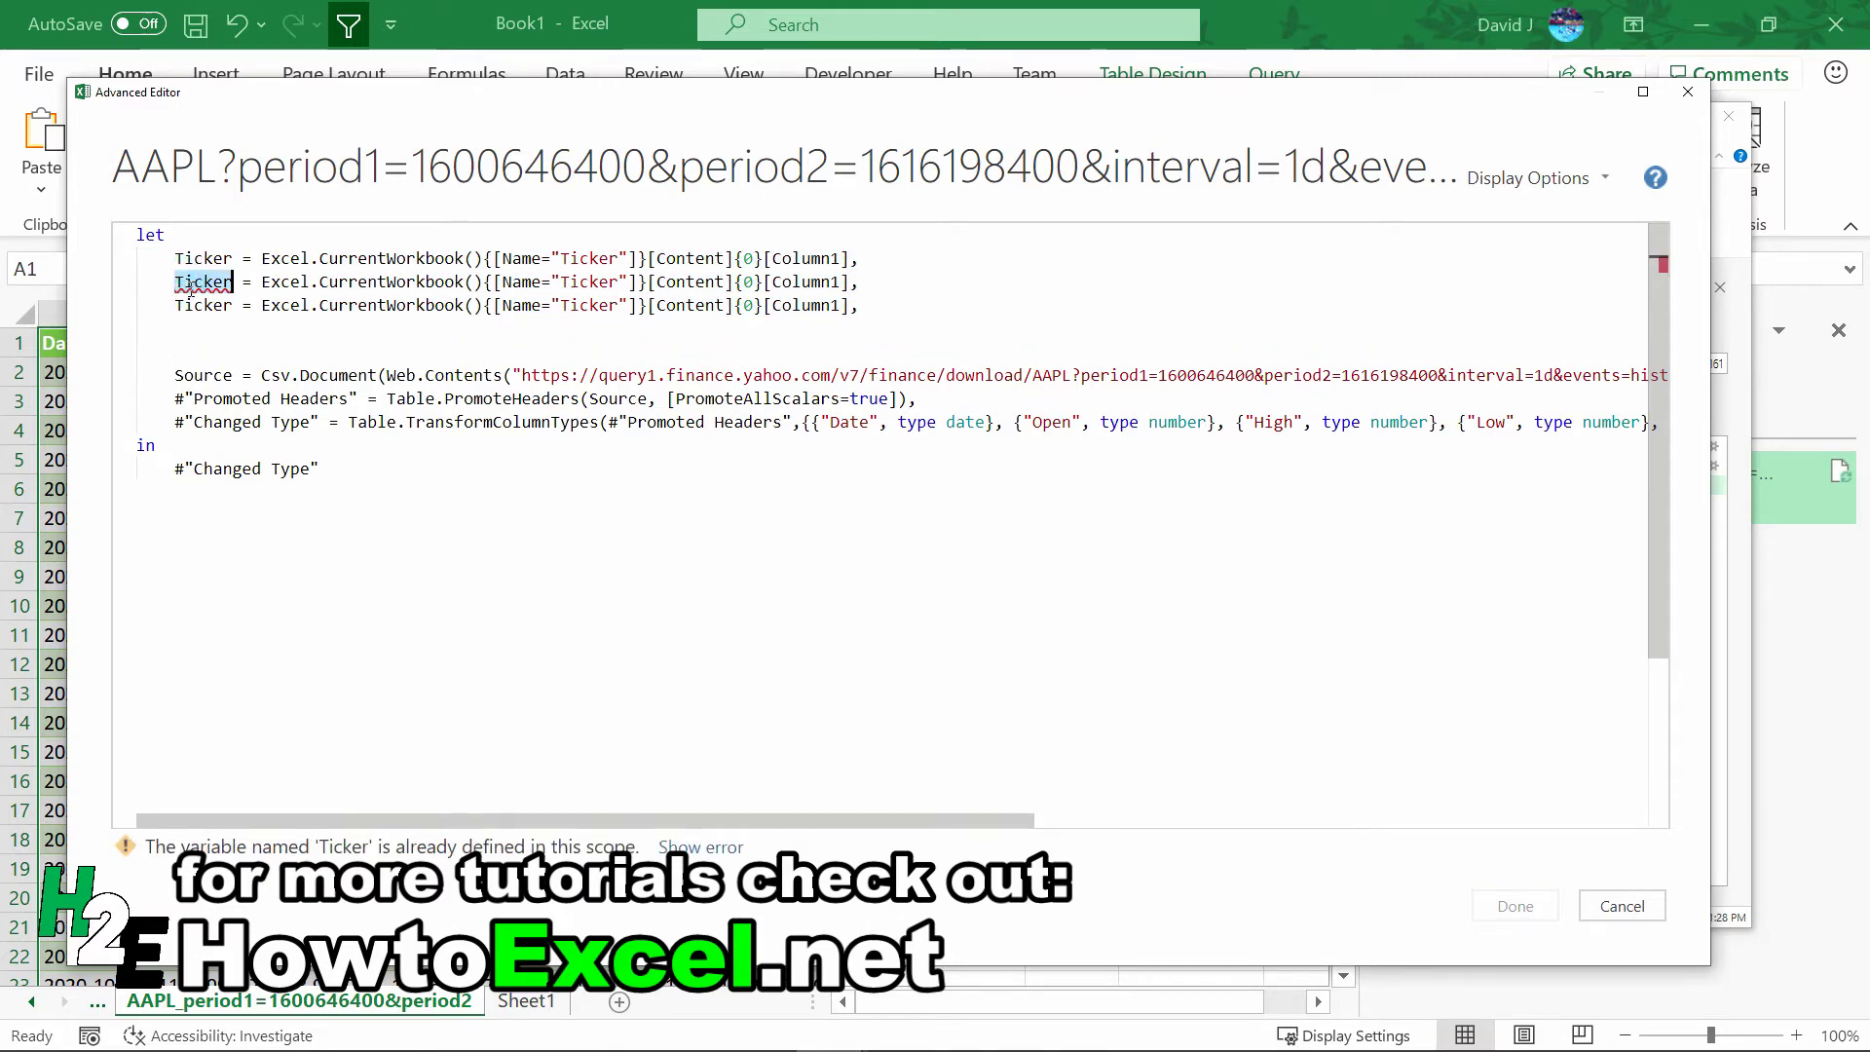
text(StartDate)
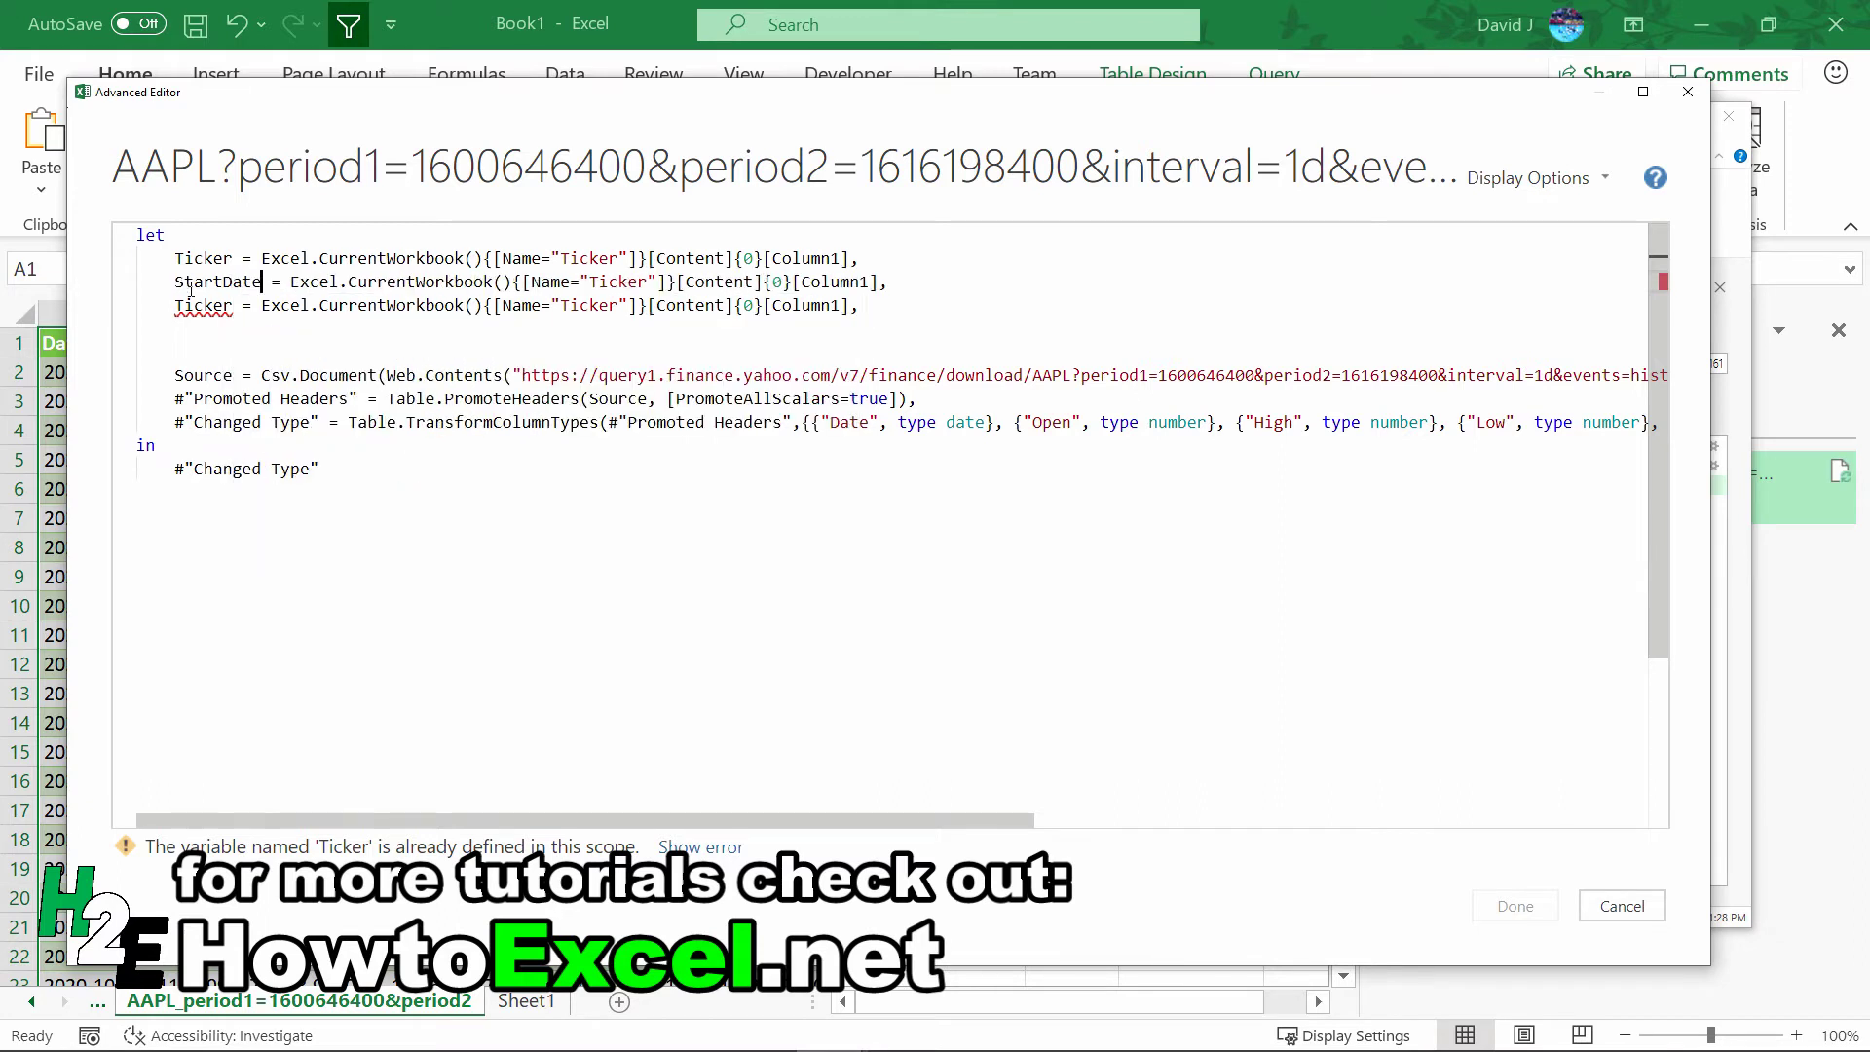
double_click(631, 283)
text(StartDate)
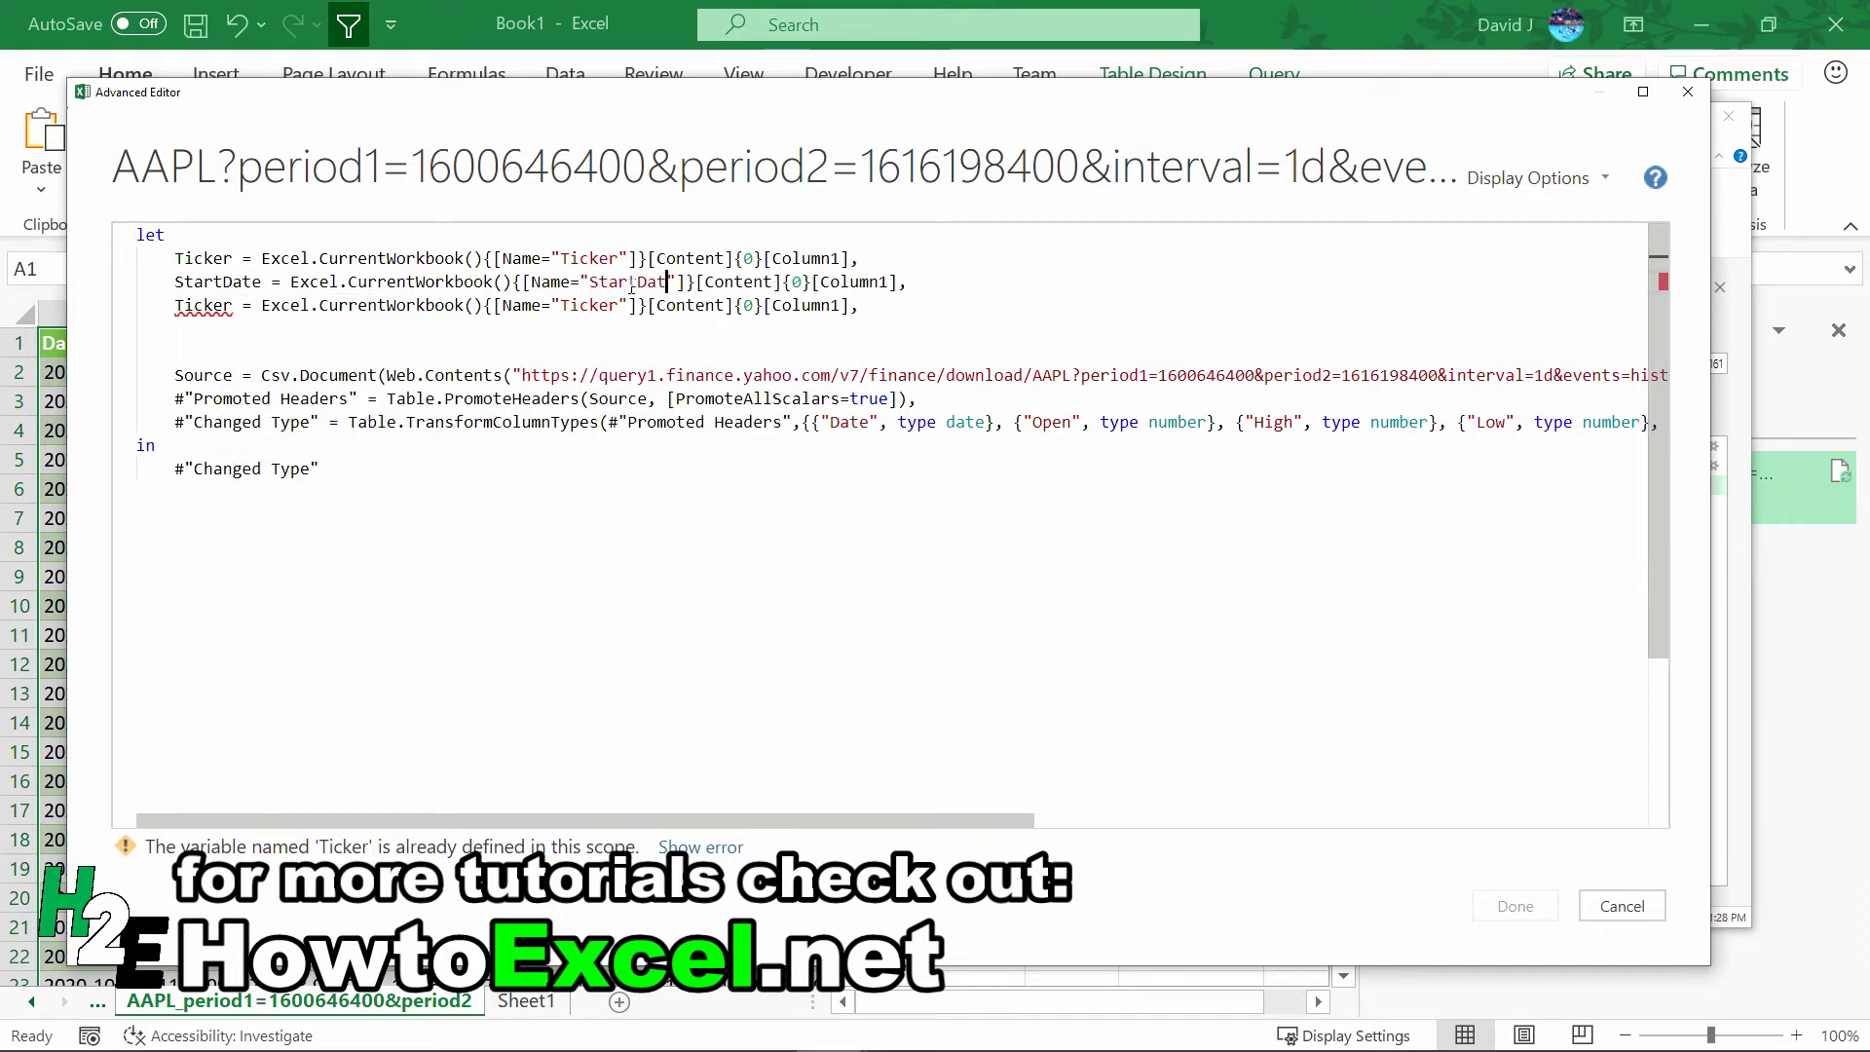
double_click(203, 306)
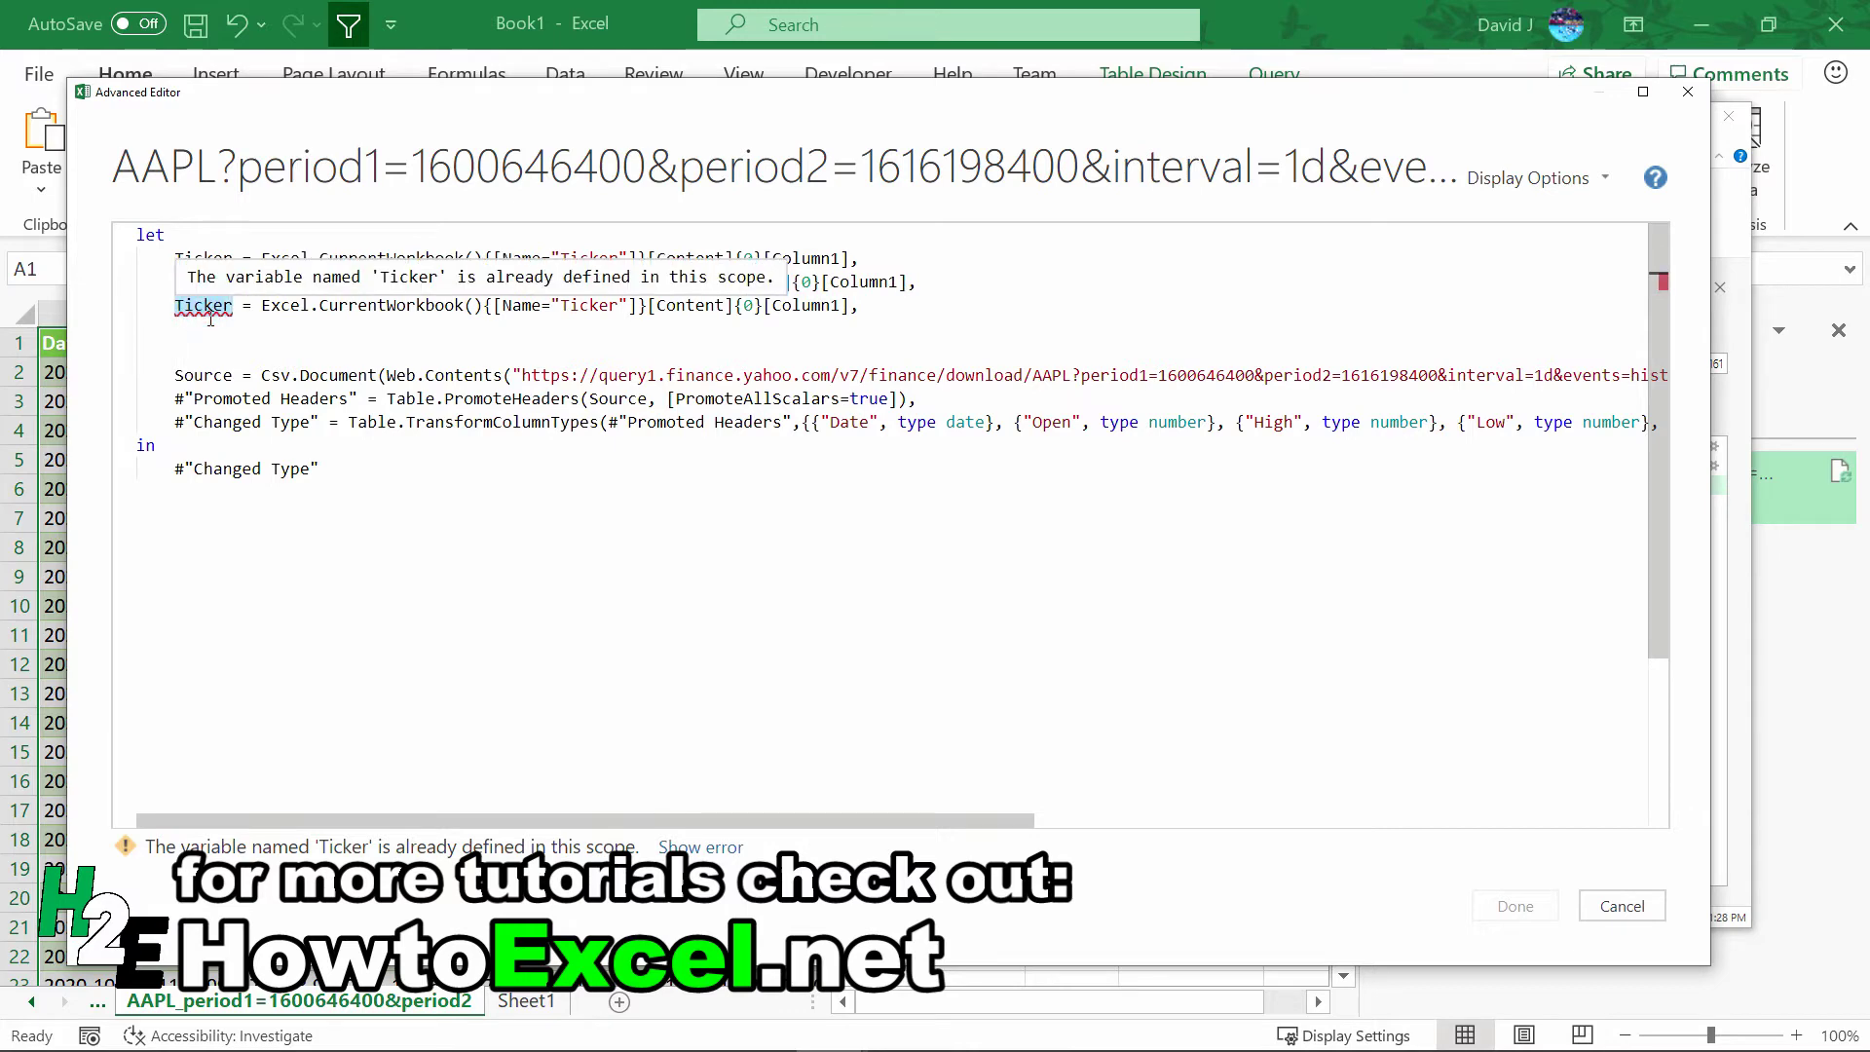
text(EndDate)
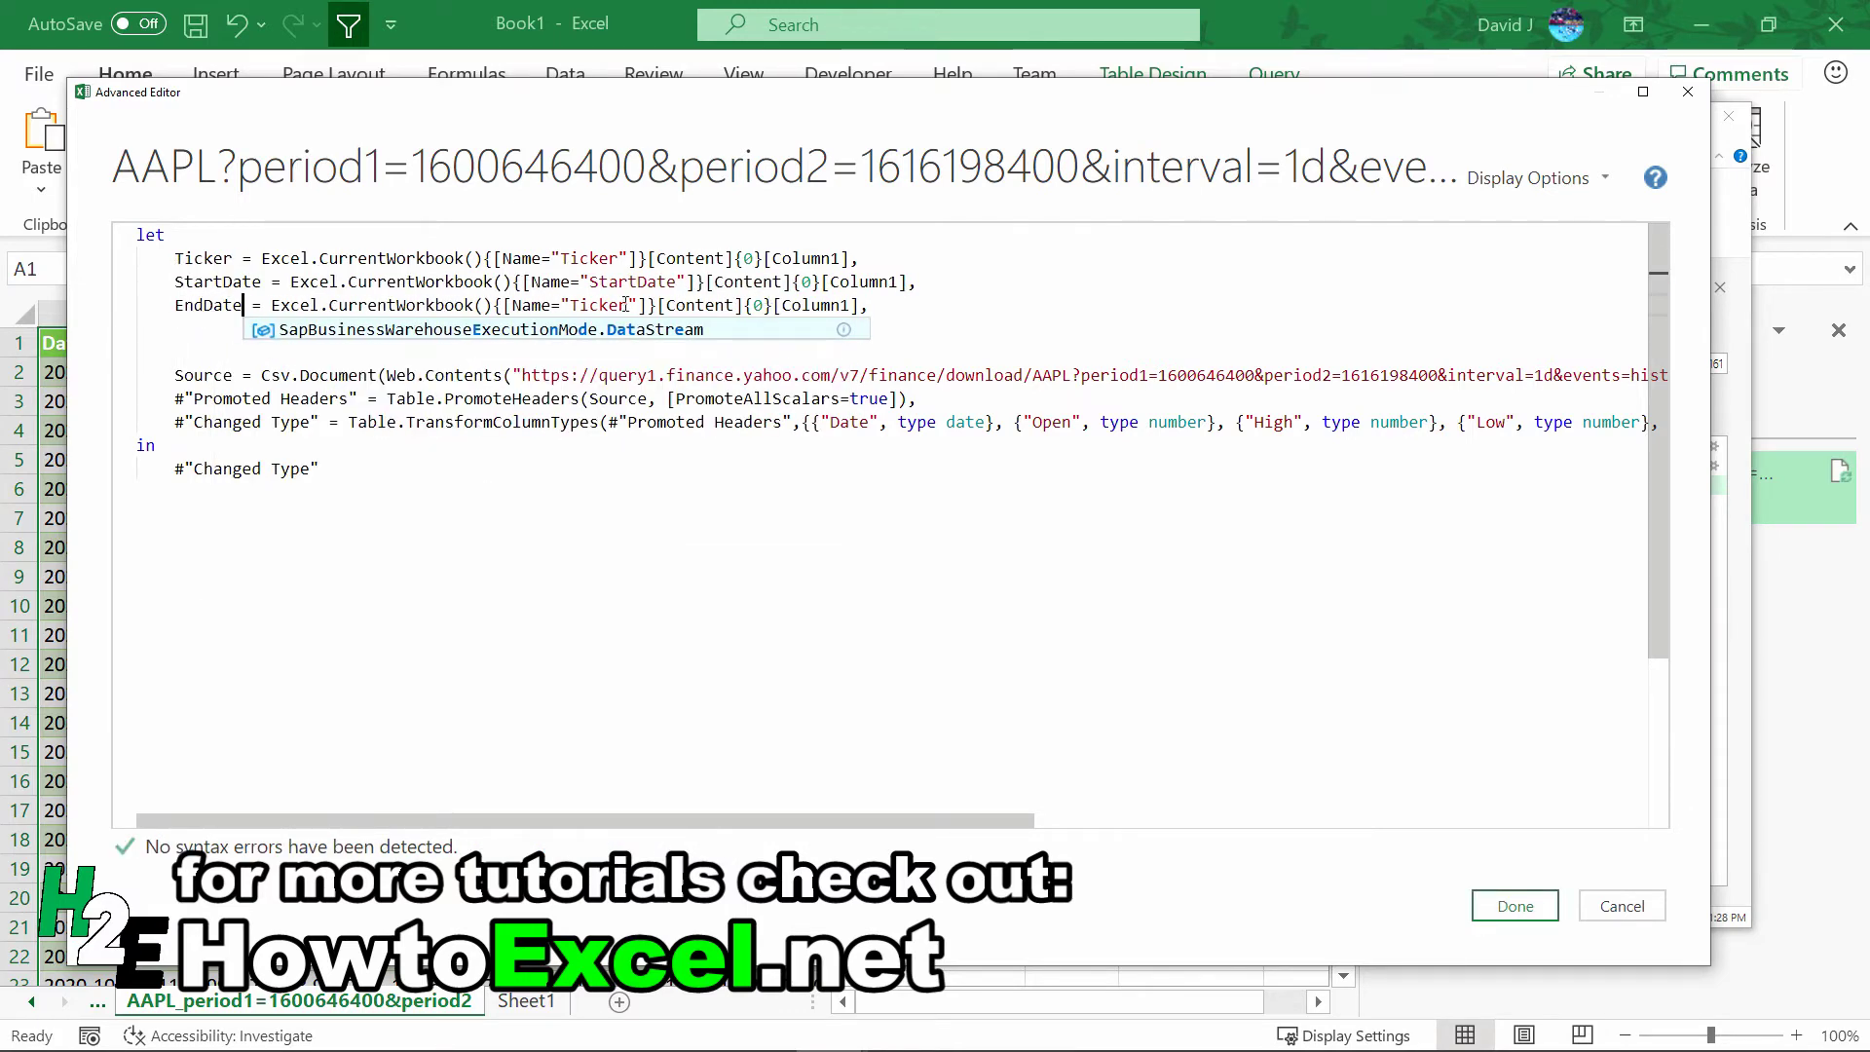
double_click(626, 305)
text(EndDat)
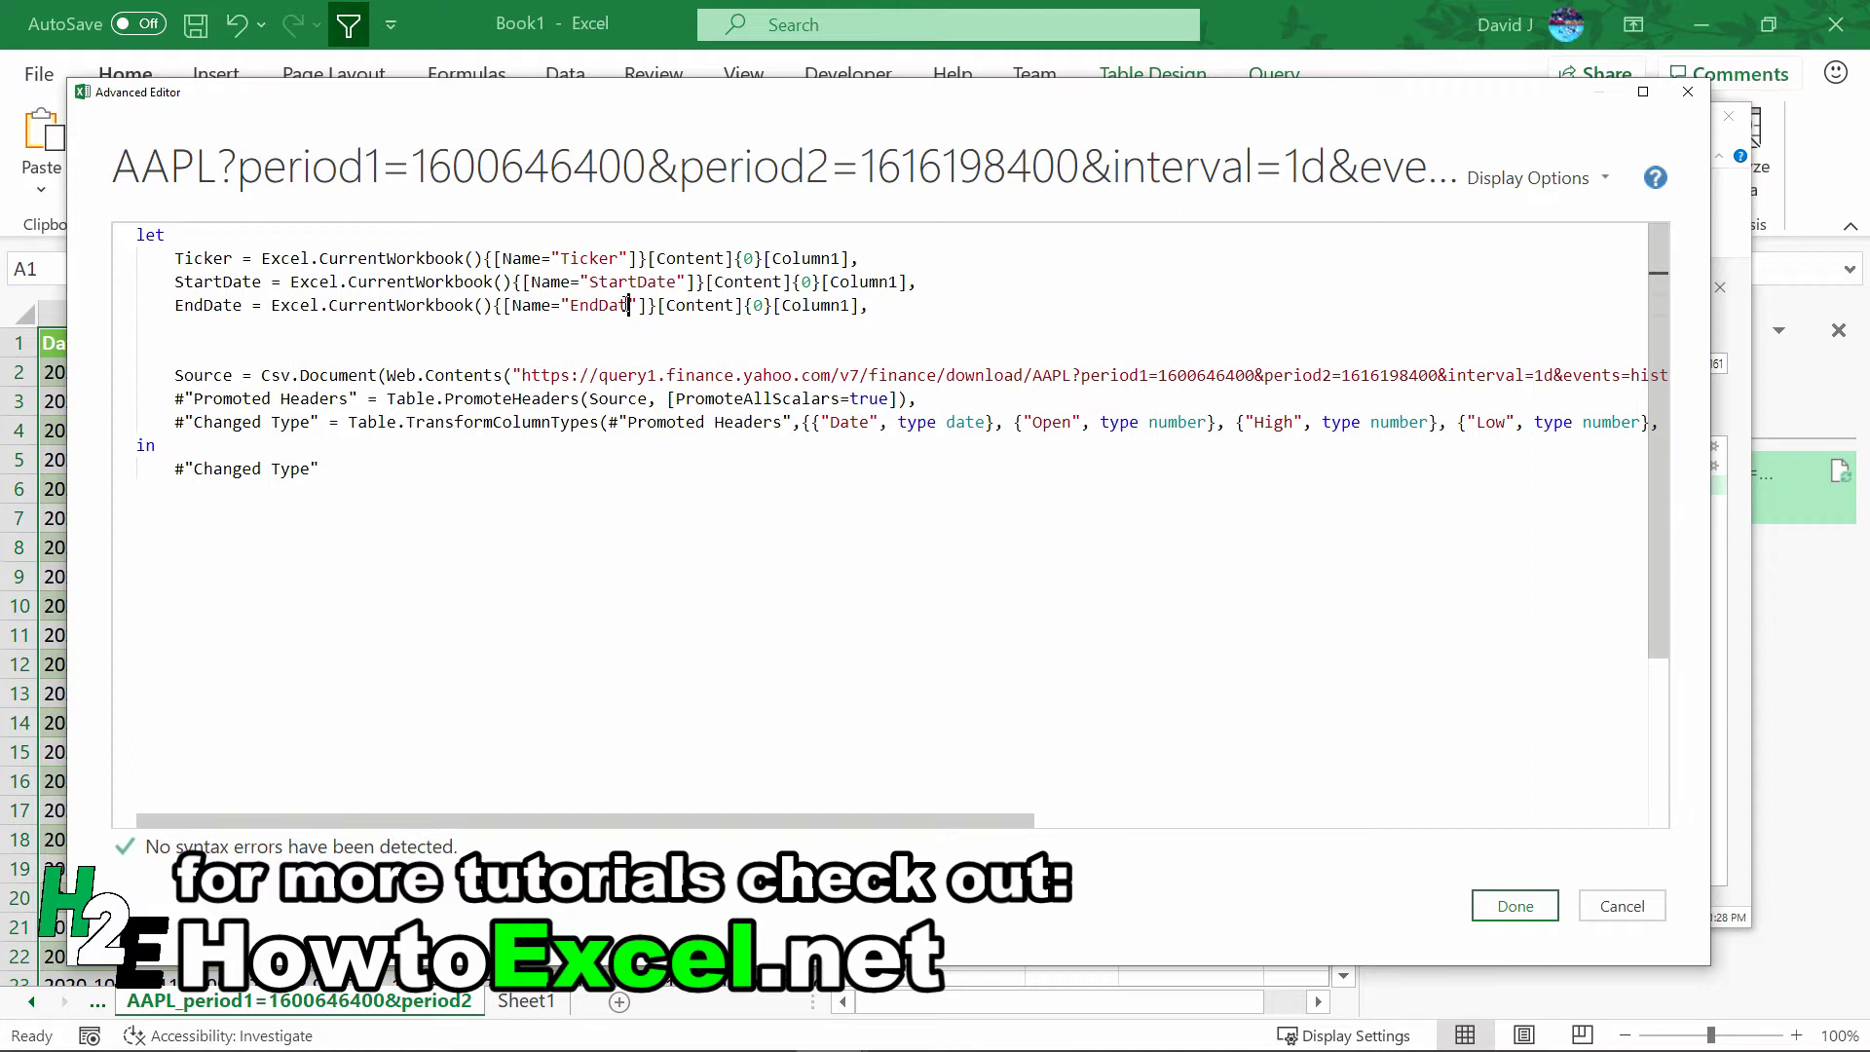
text(e)
click(511, 360)
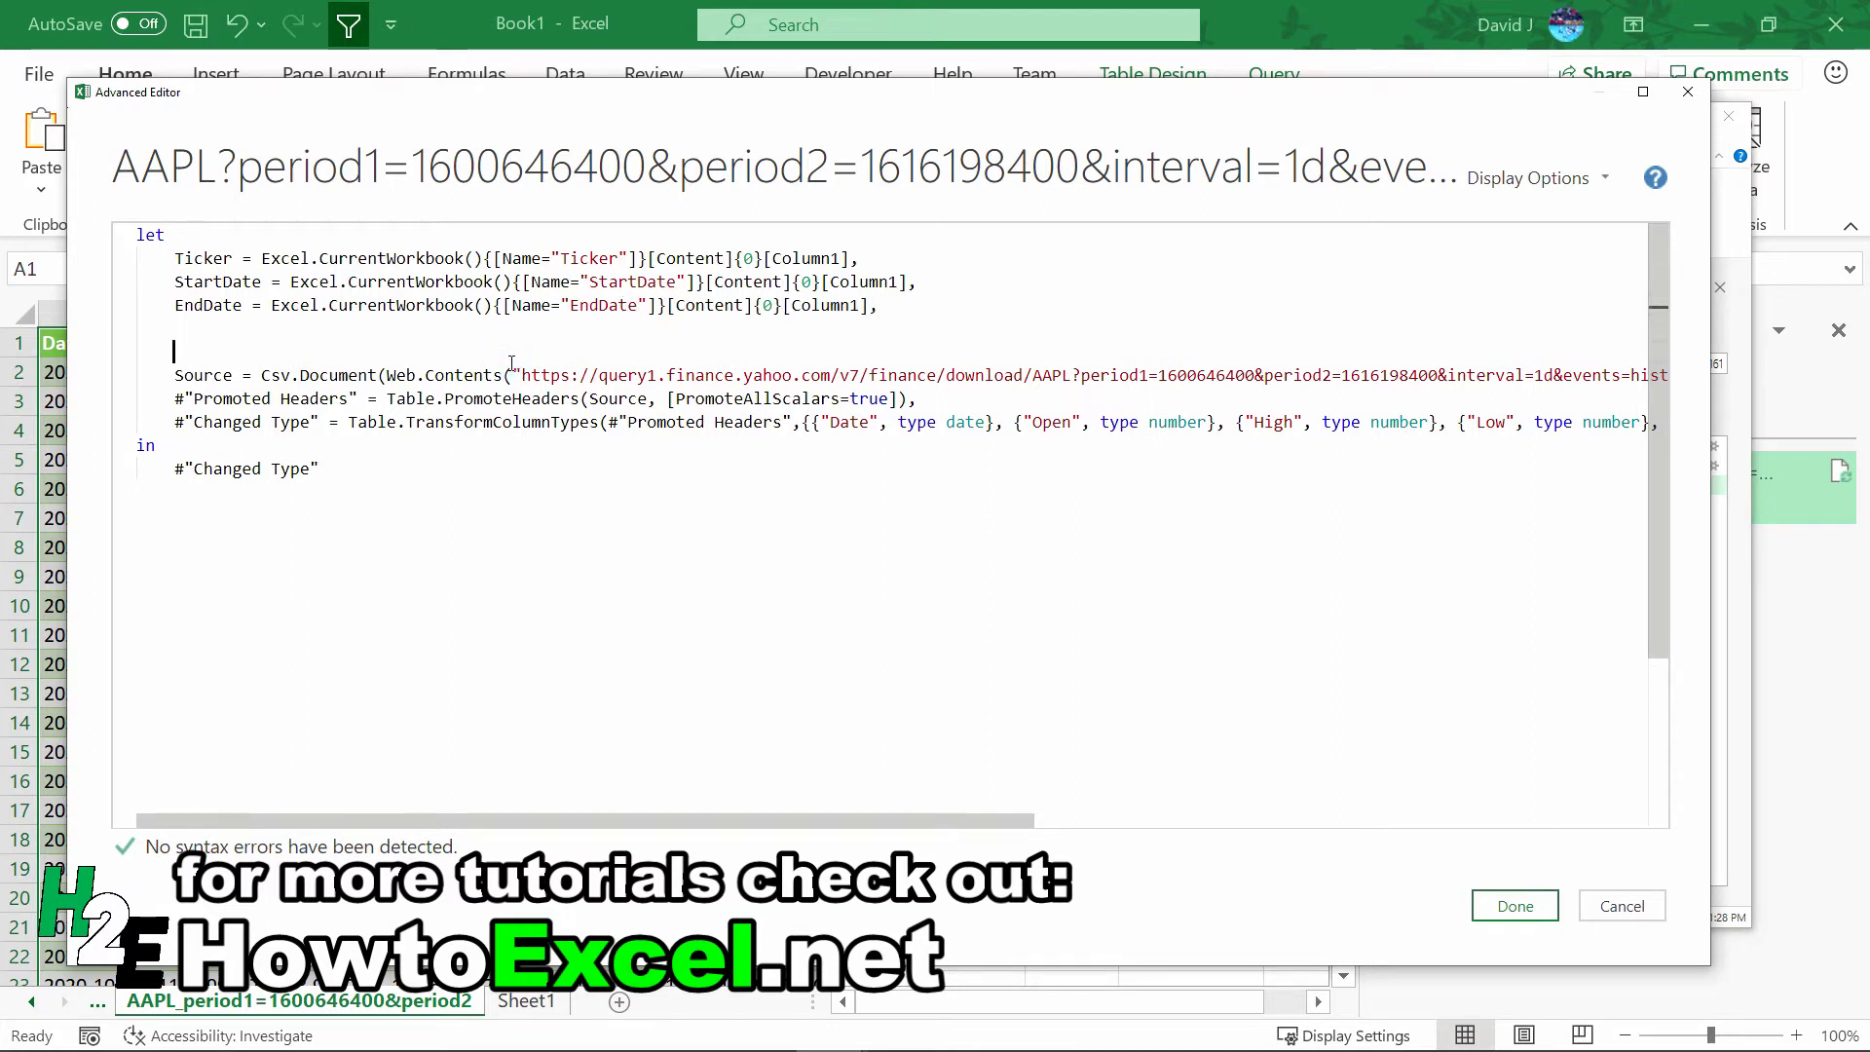
Replace AAPL in the Source URL with "&Ticker&"
key(BackSpace)
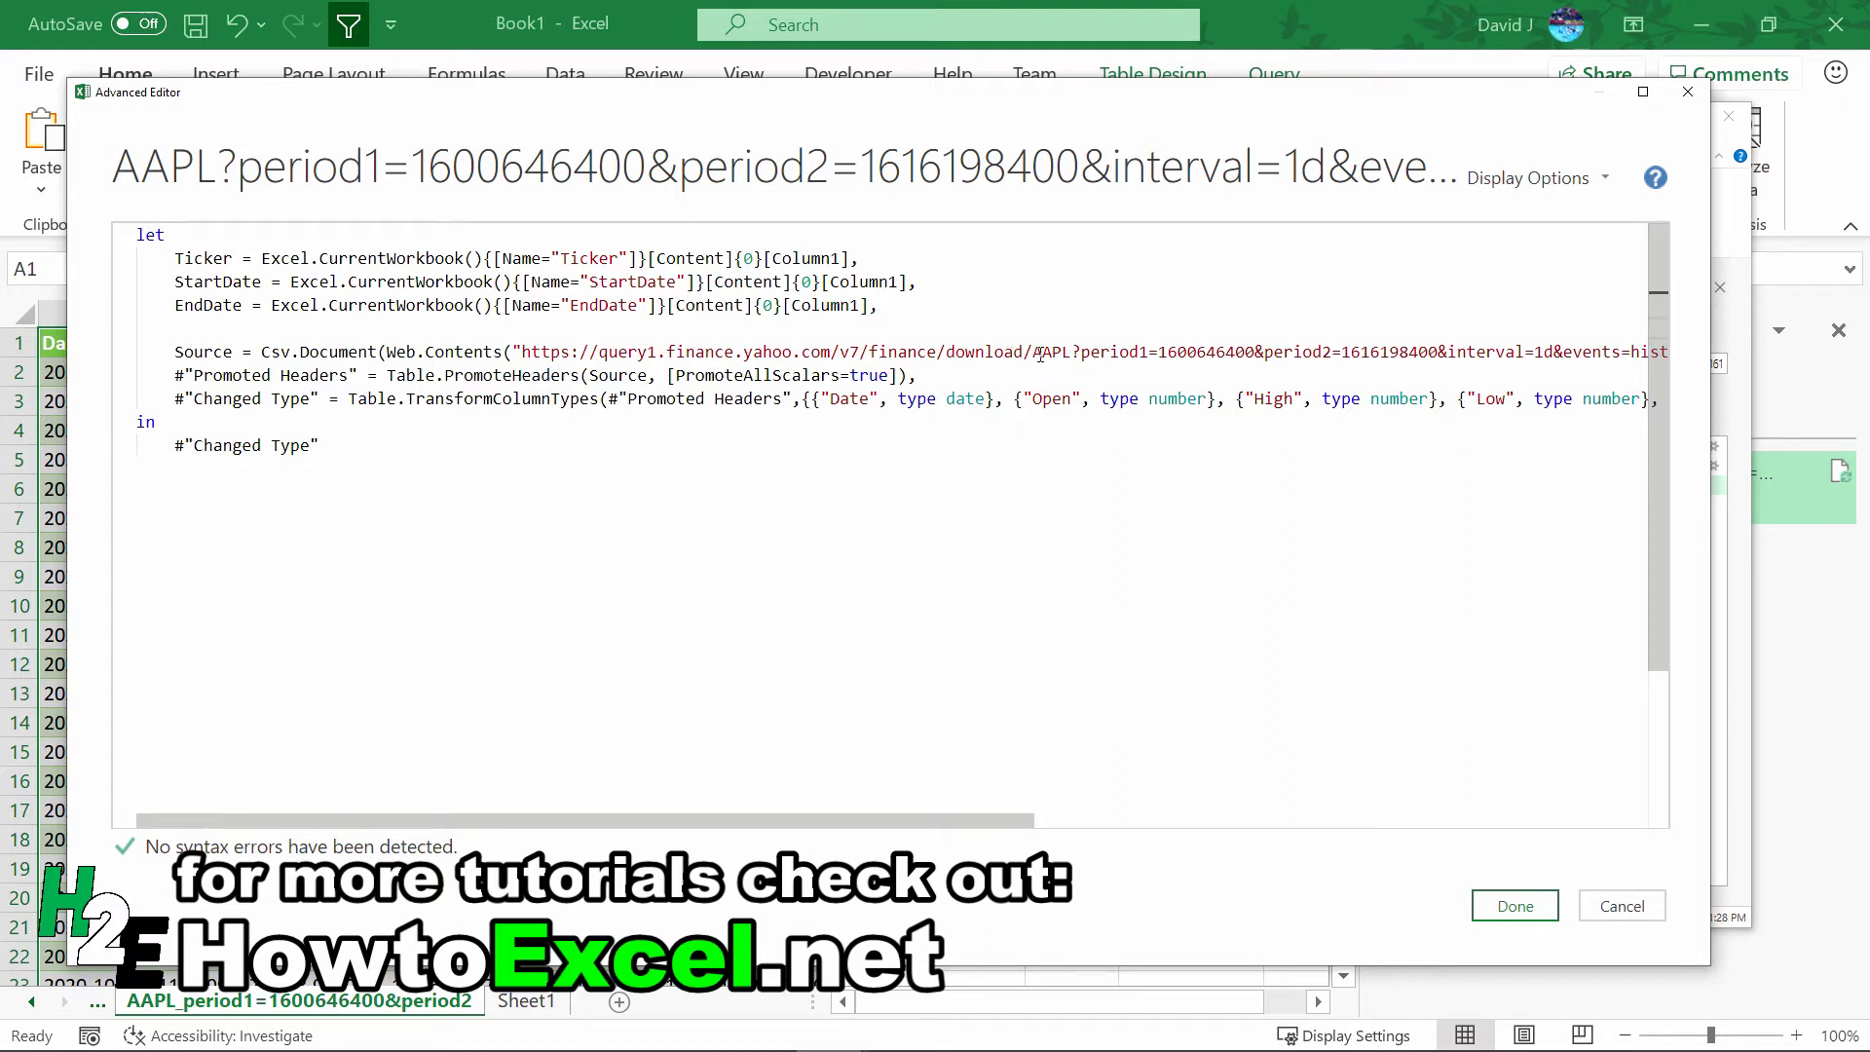
click(1330, 385)
text(")
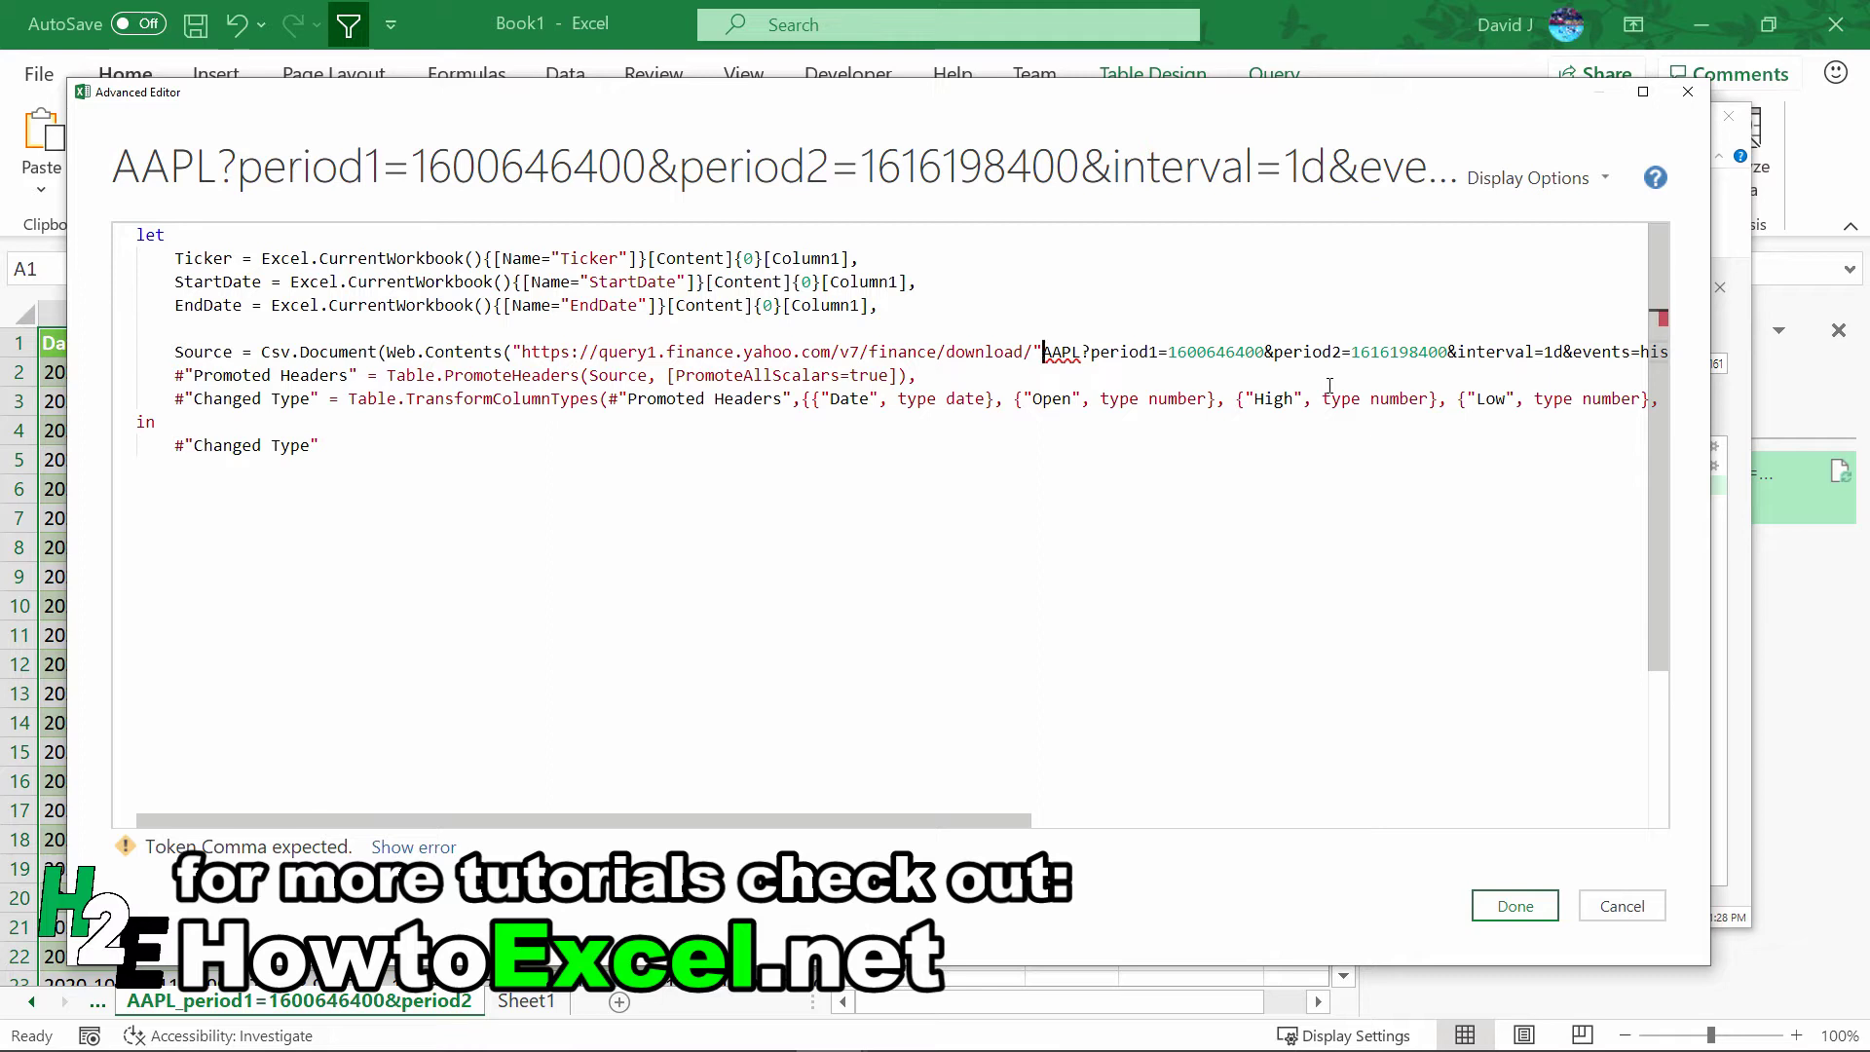
text(&Ti)
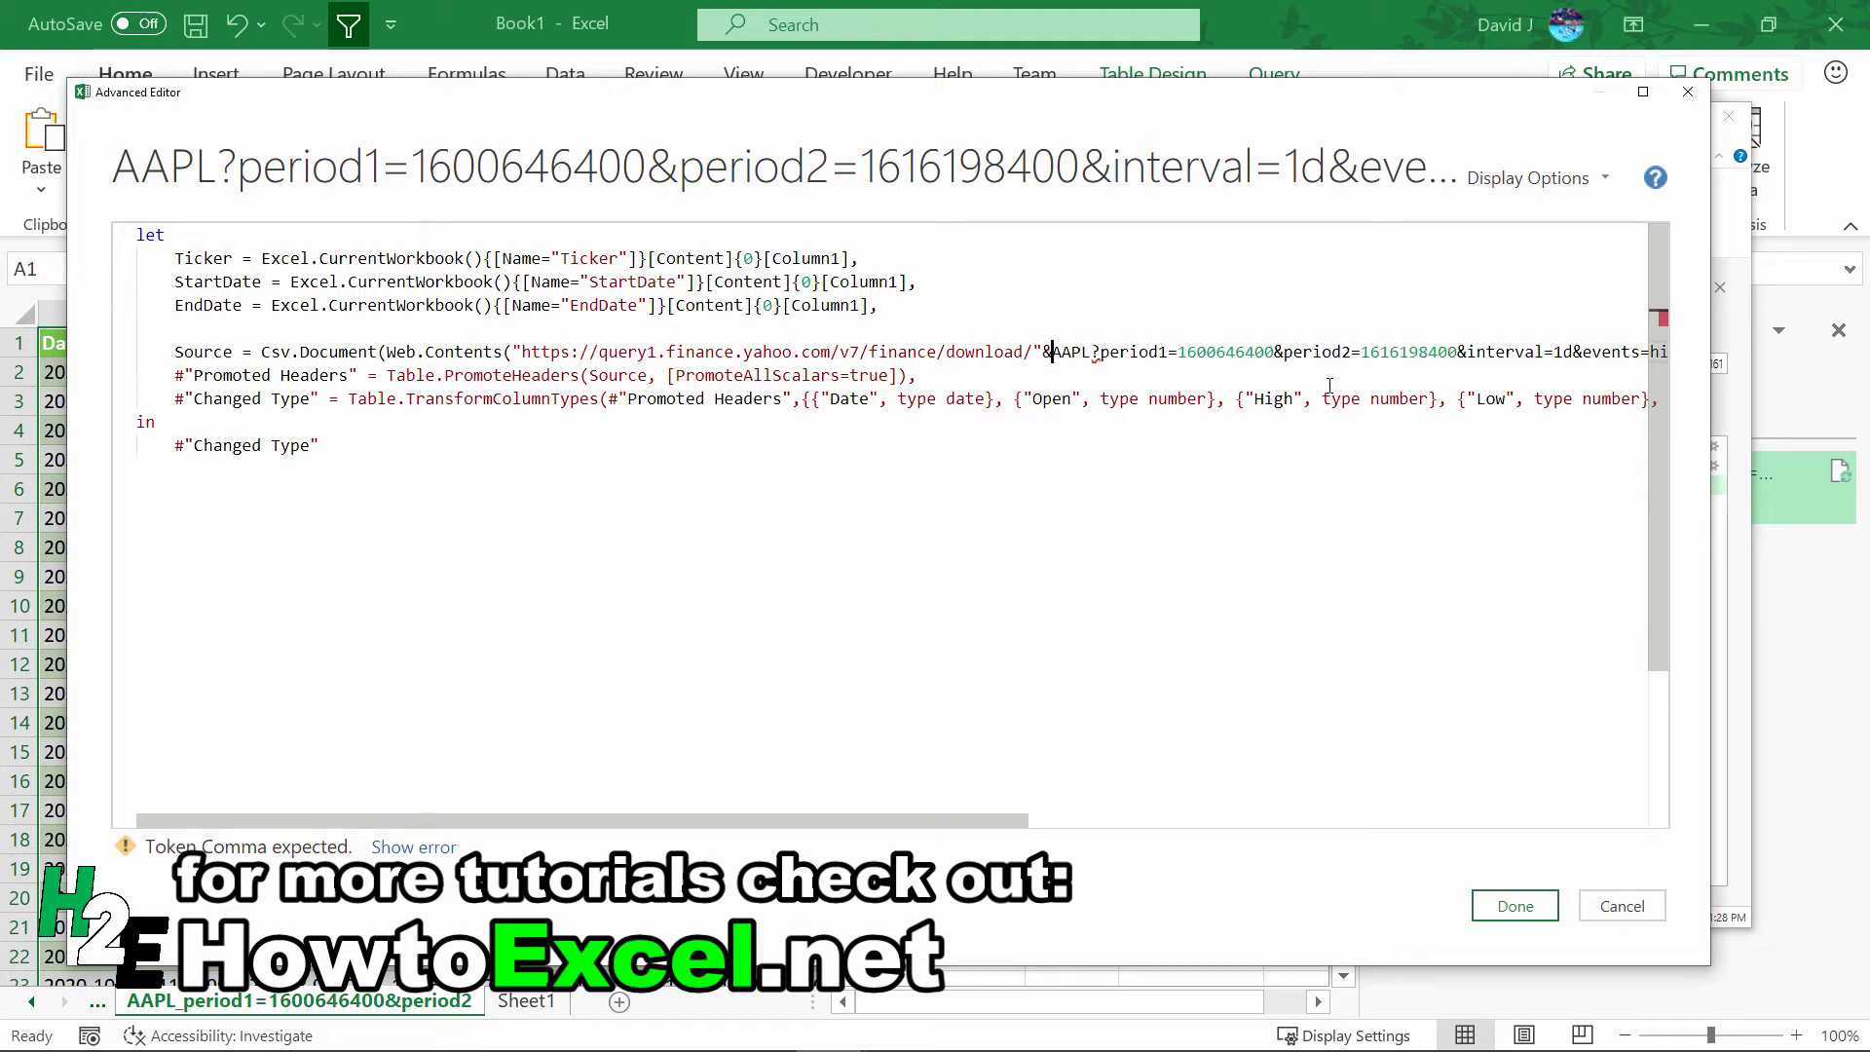
text(cker)
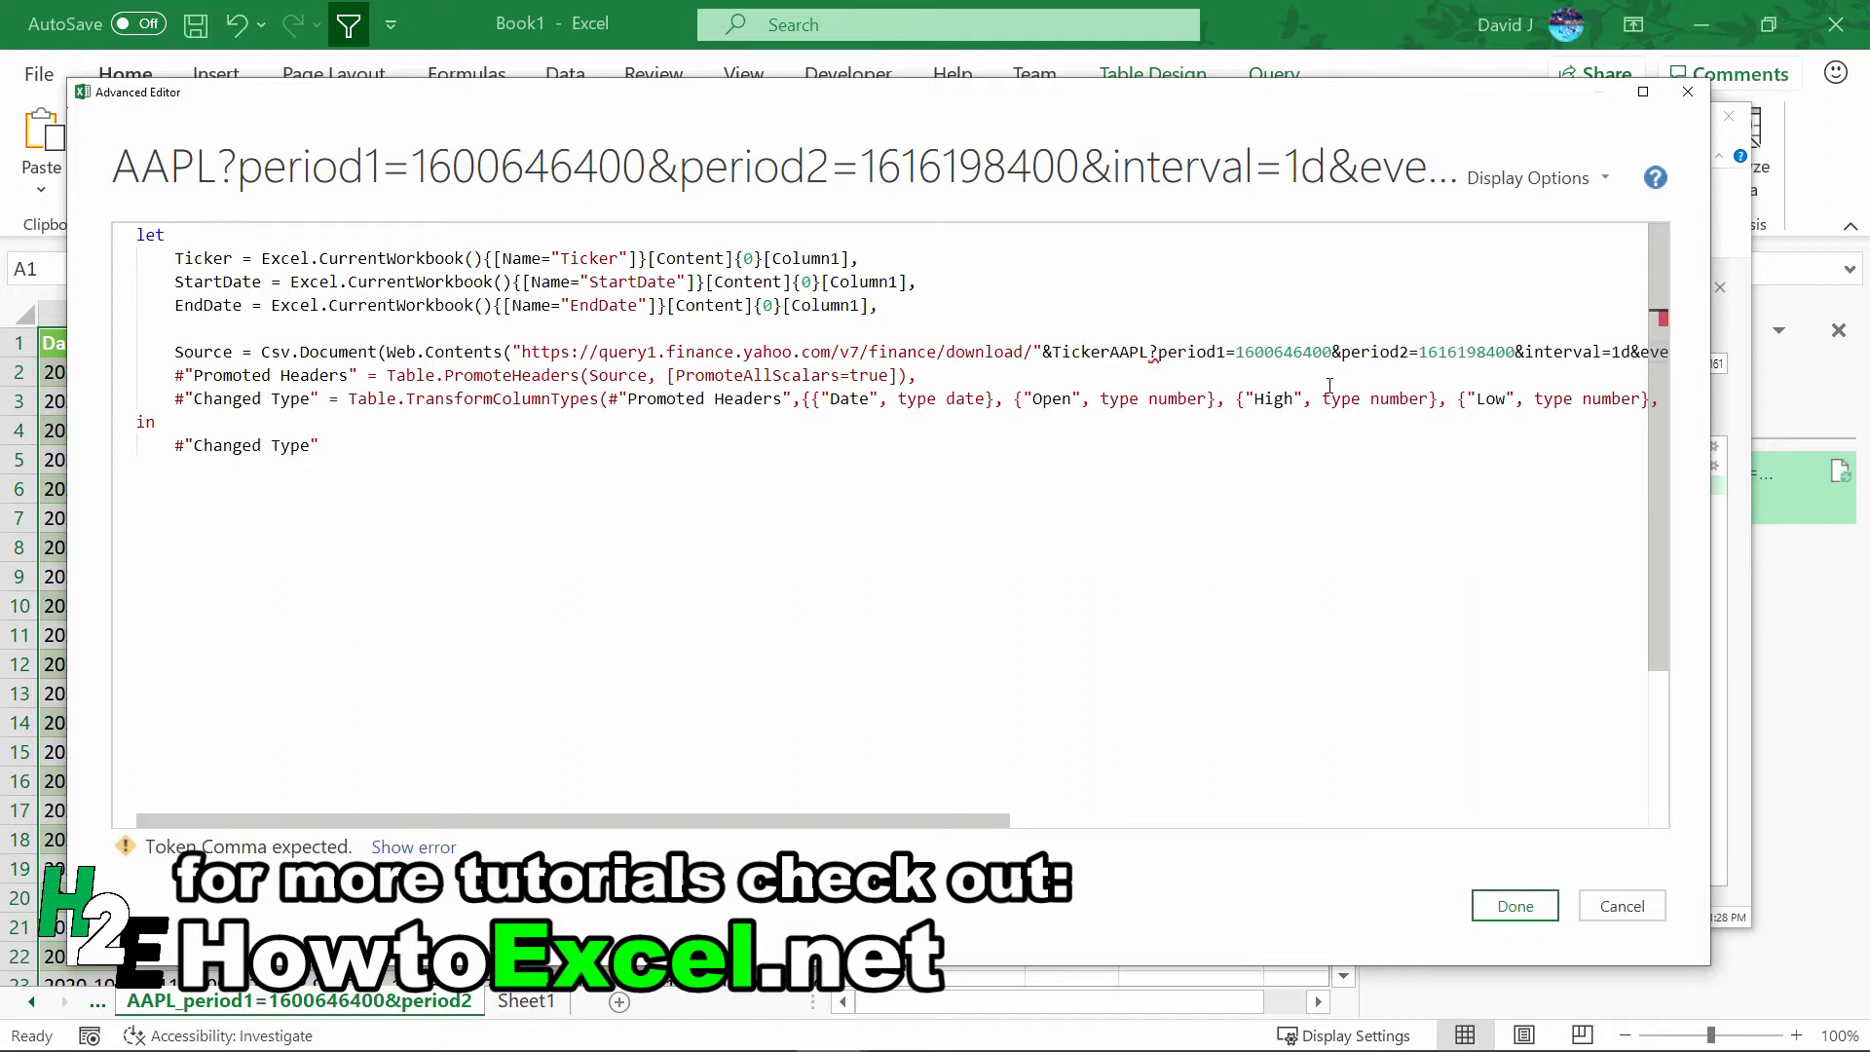
text(&)
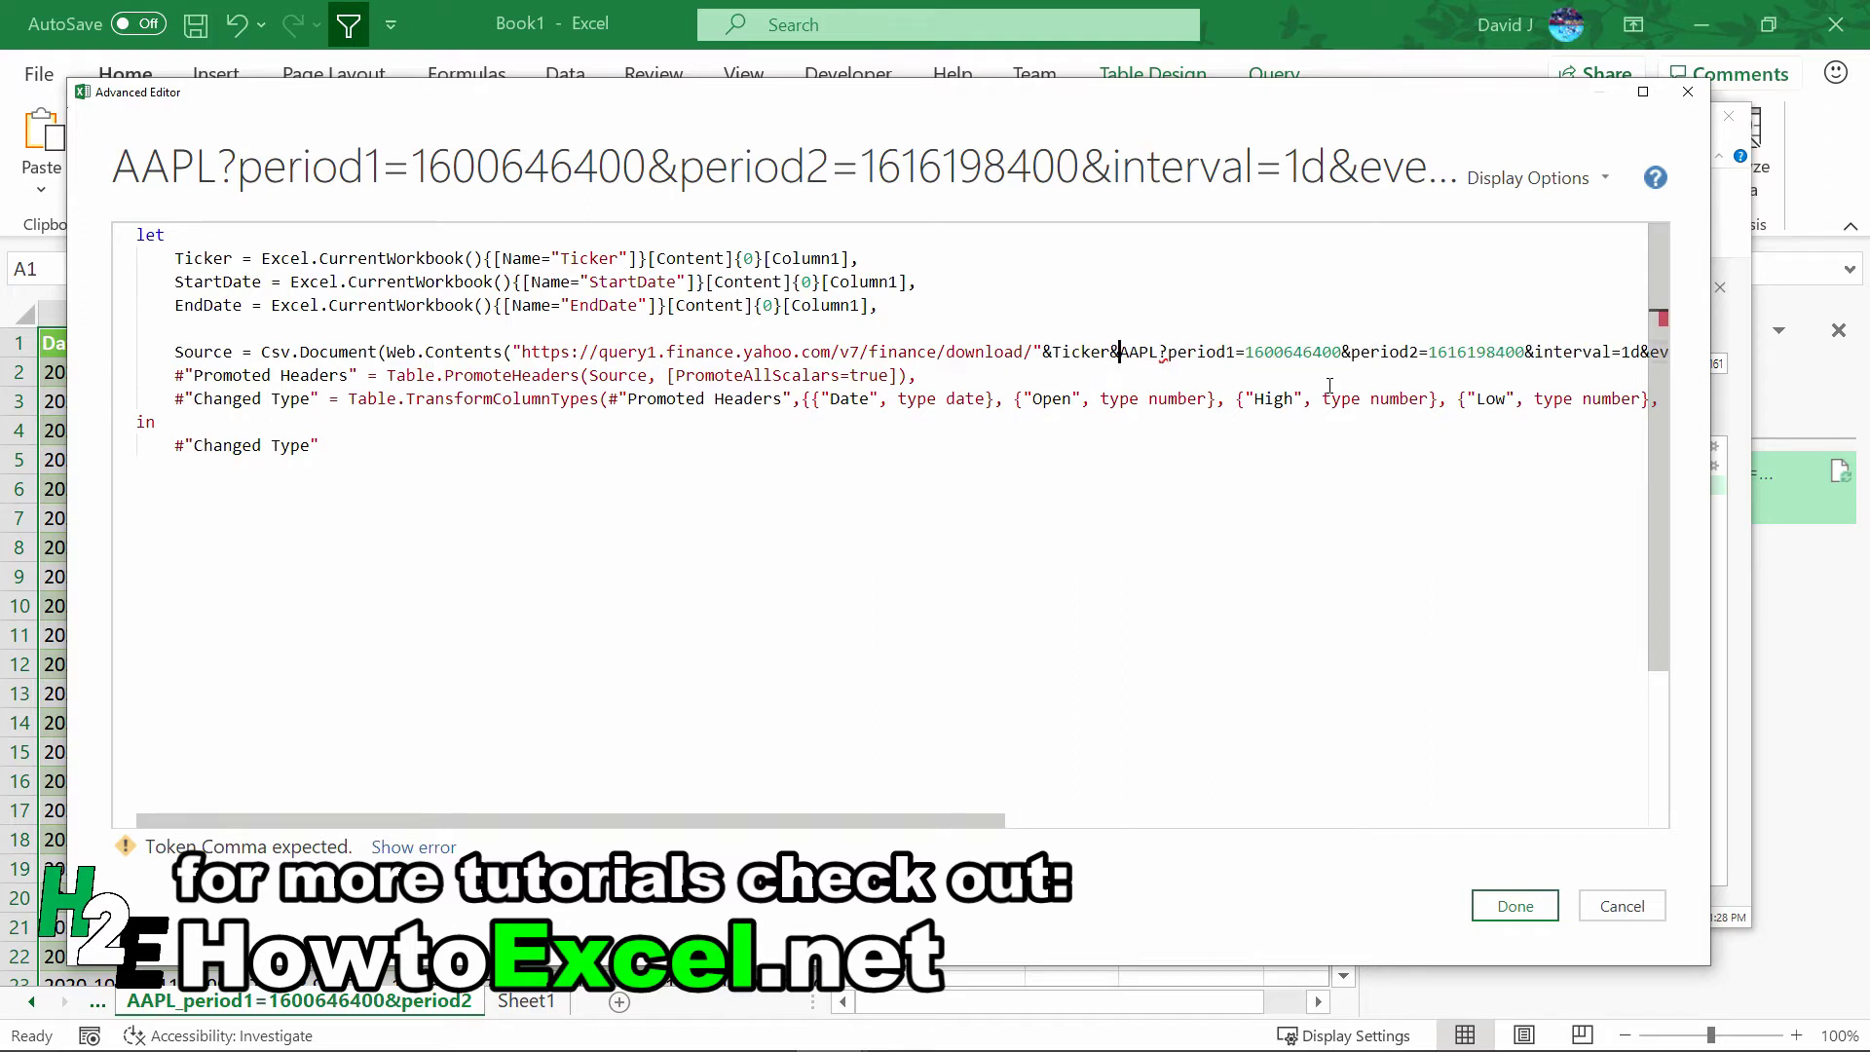
text(")
key(Delete)
key(Delete)
key(Delete)
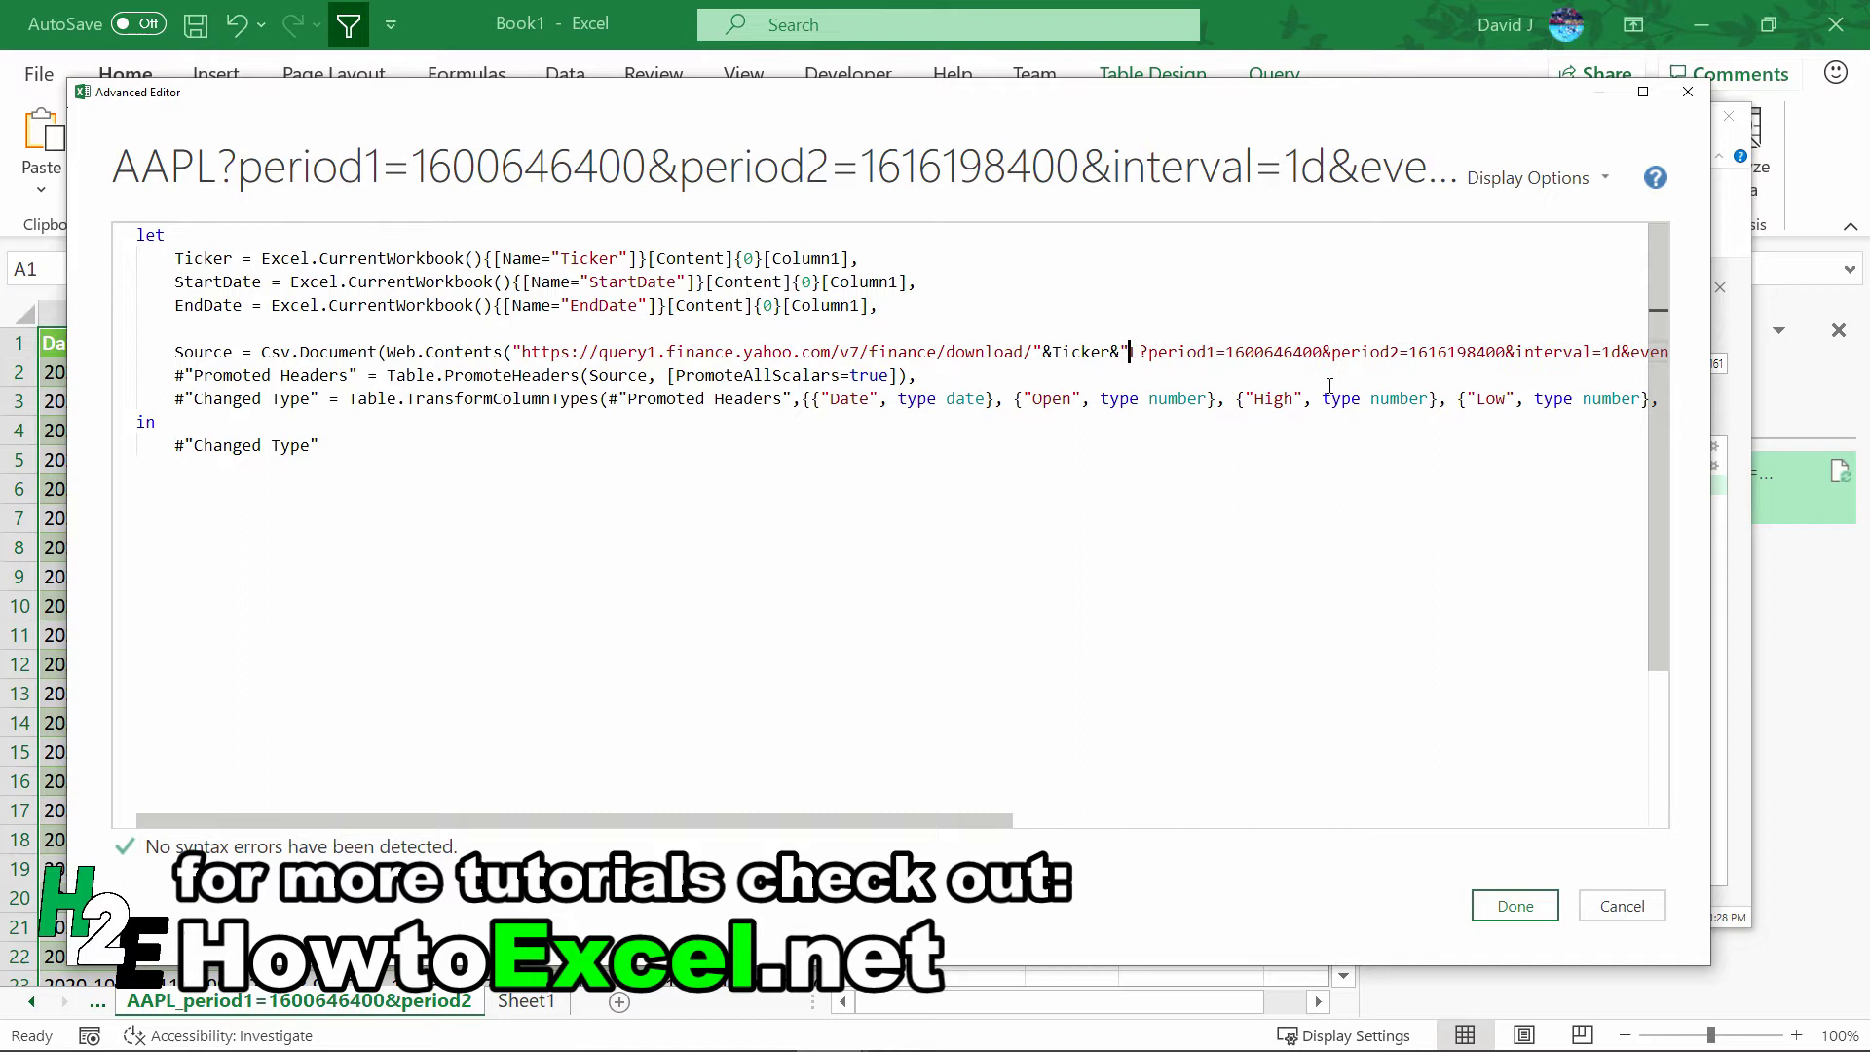
key(Delete)
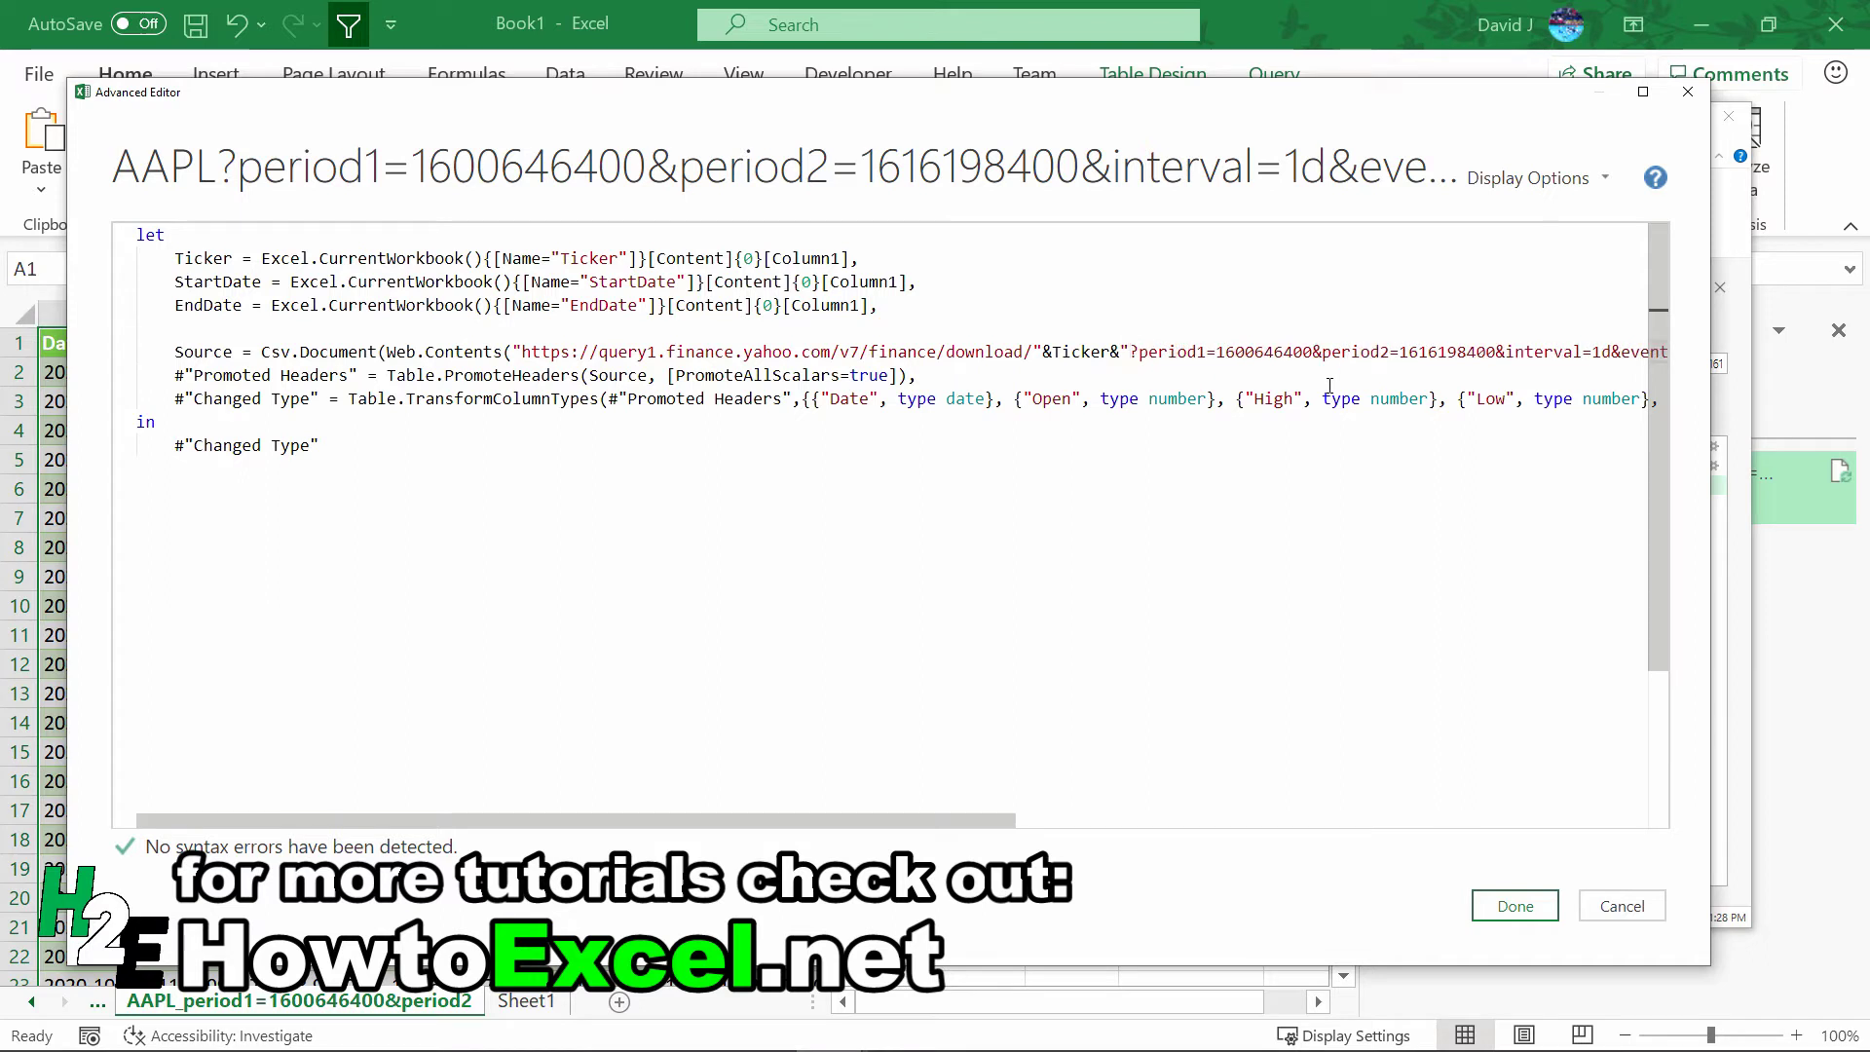
Replace the hard-coded period1 timestamp in the URL with StartDate
key(Right)
key(Right)
text("&)
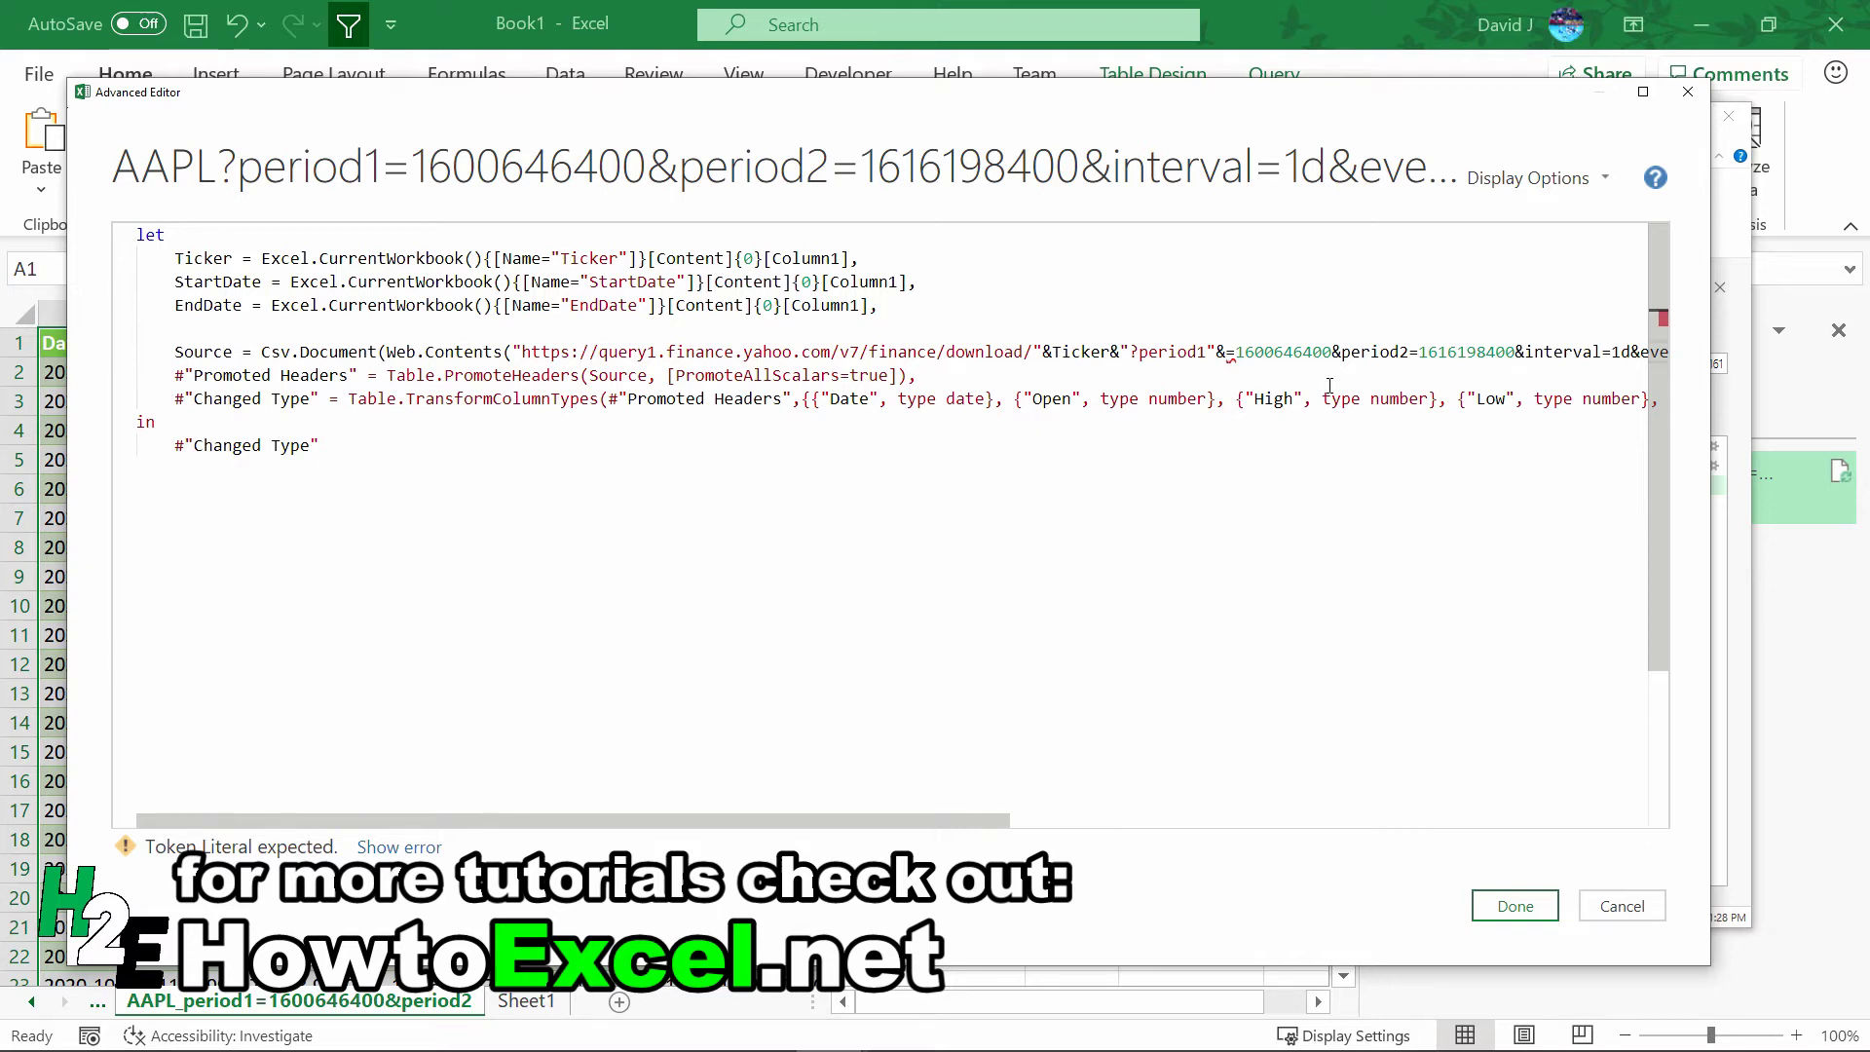
key(Delete)
key(Delete)
key(Delete)
key(Delete)
key(Delete)
key(Delete)
key(Delete)
key(Delete)
key(Delete)
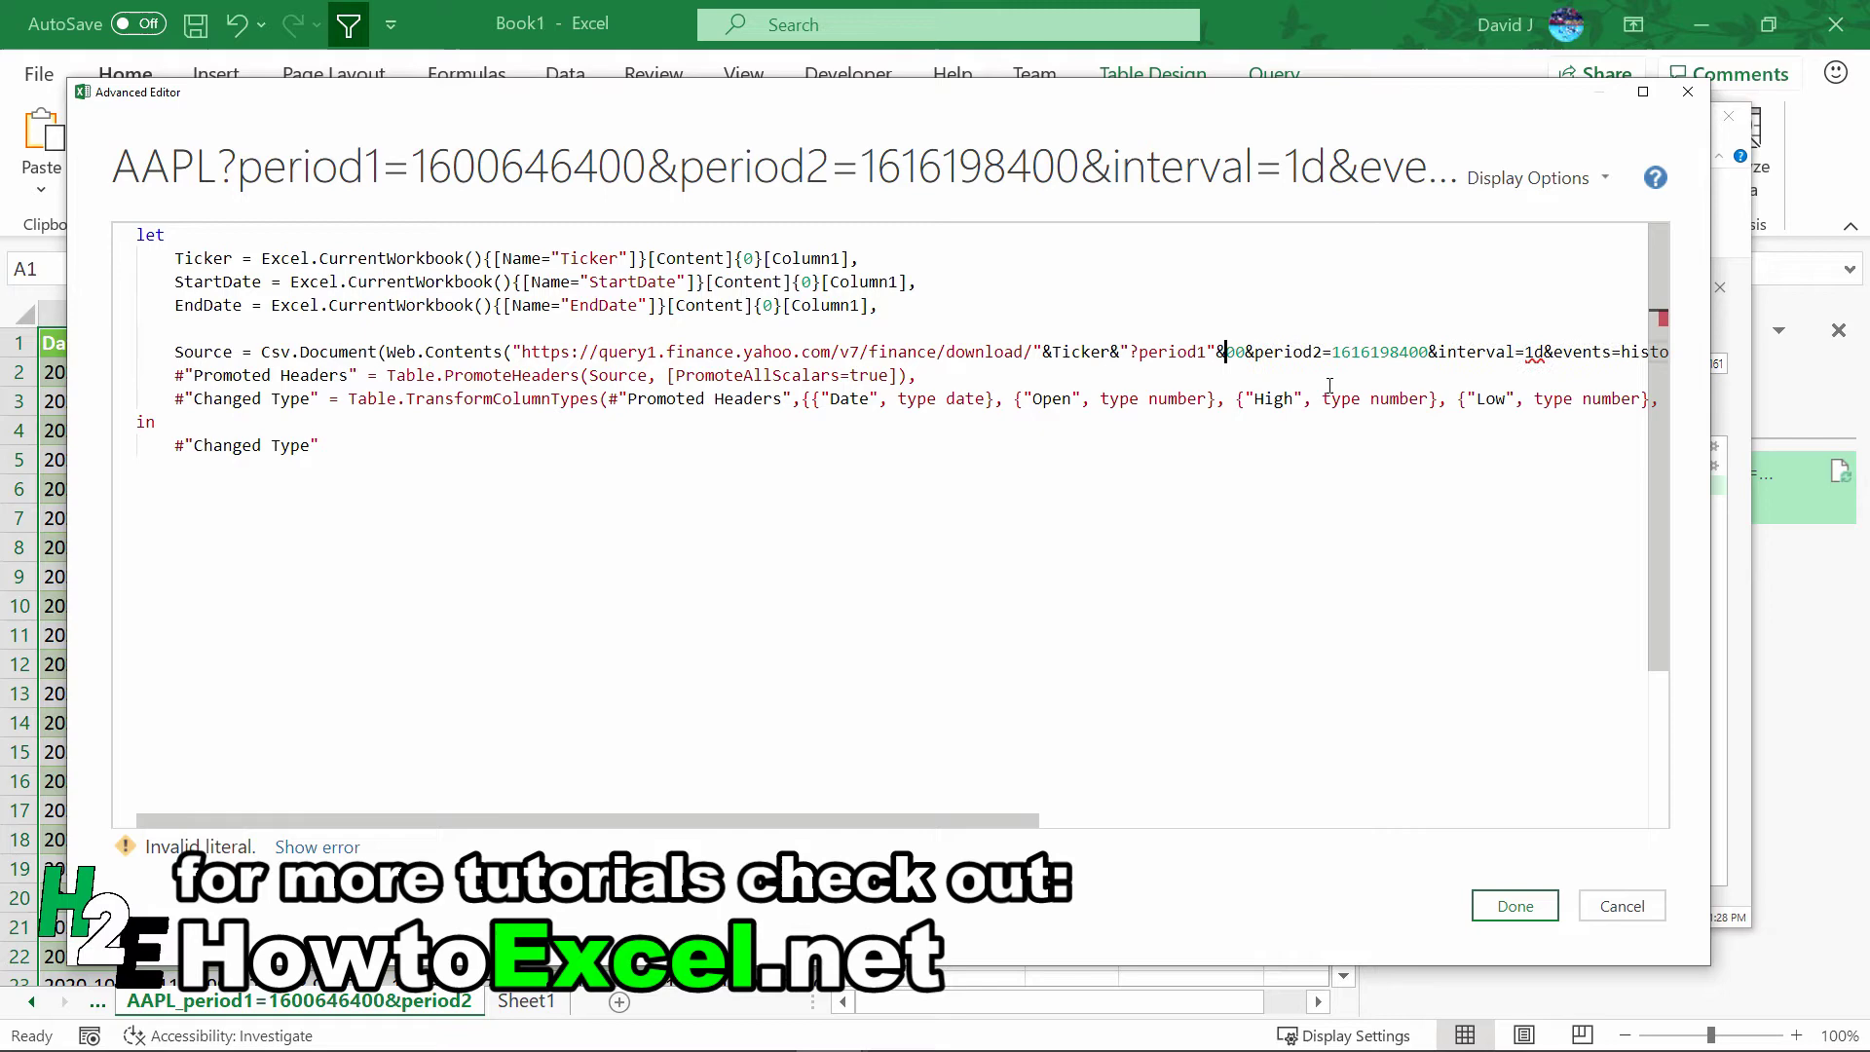
key(Delete)
key(Delete)
text(StartDate)
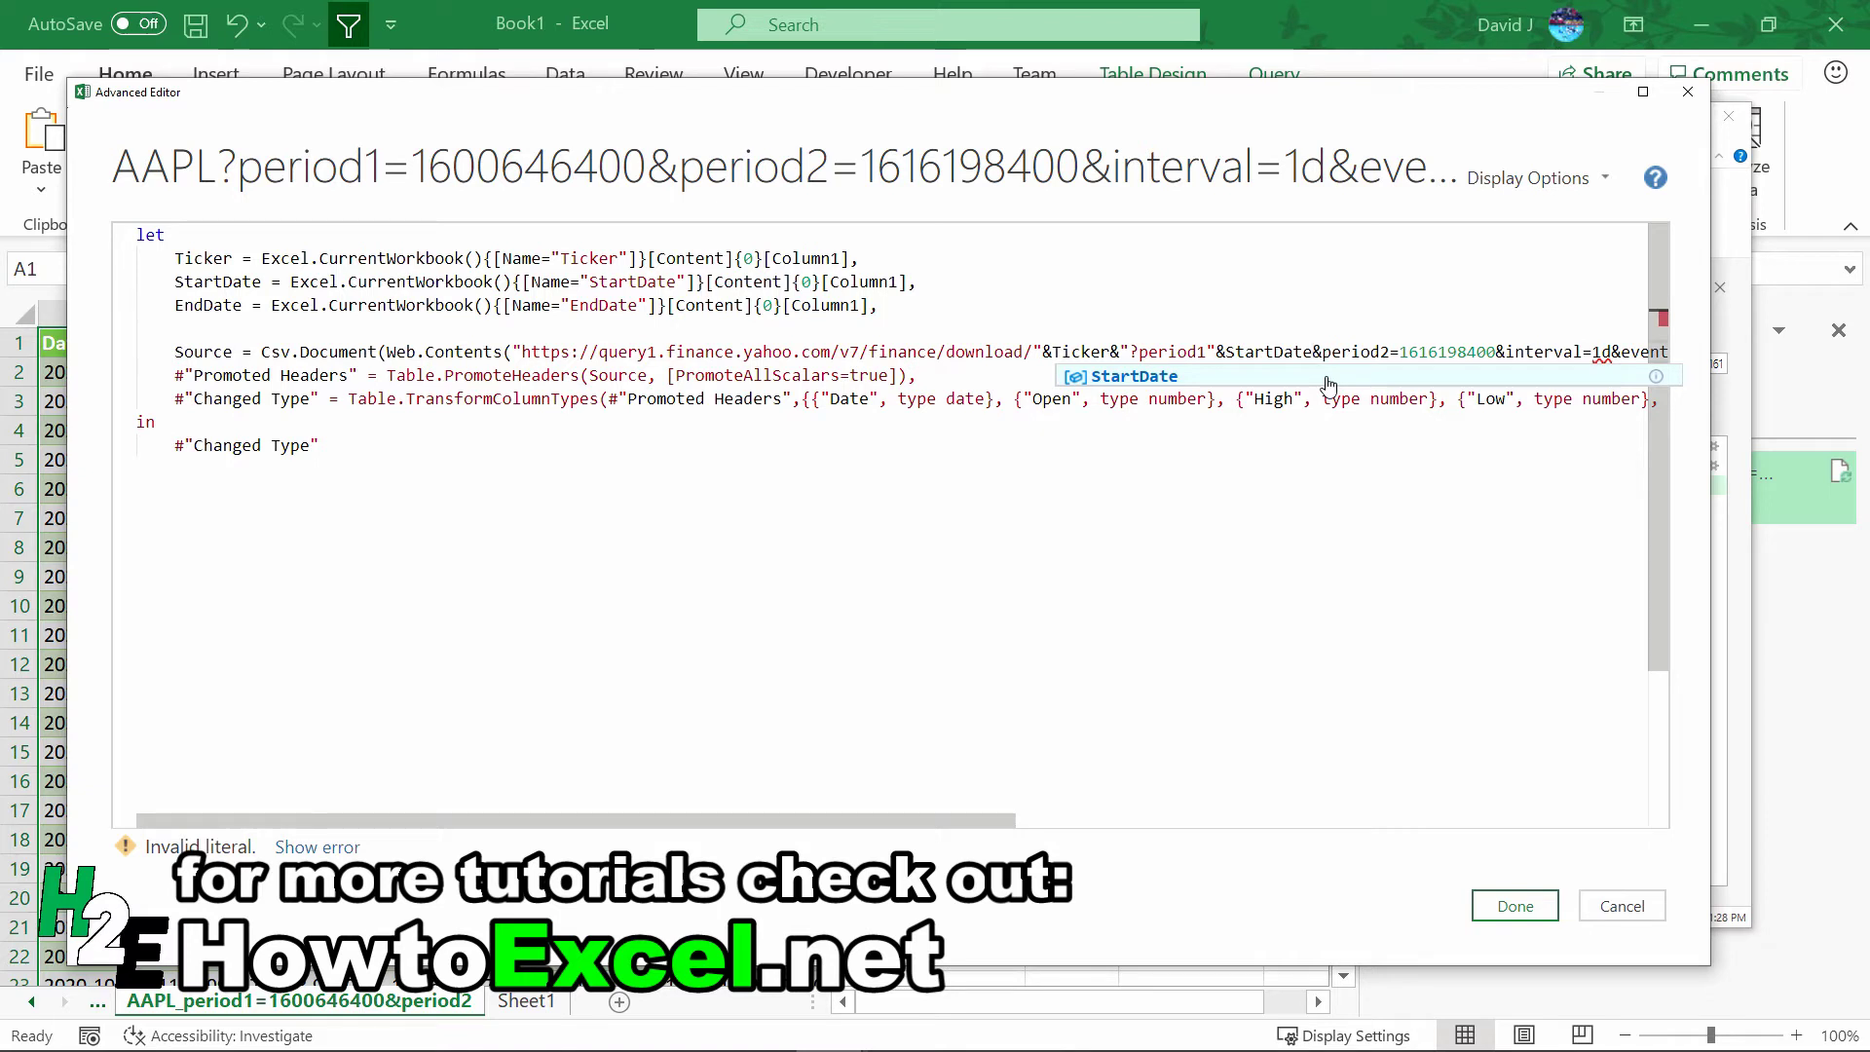
text(&"&)
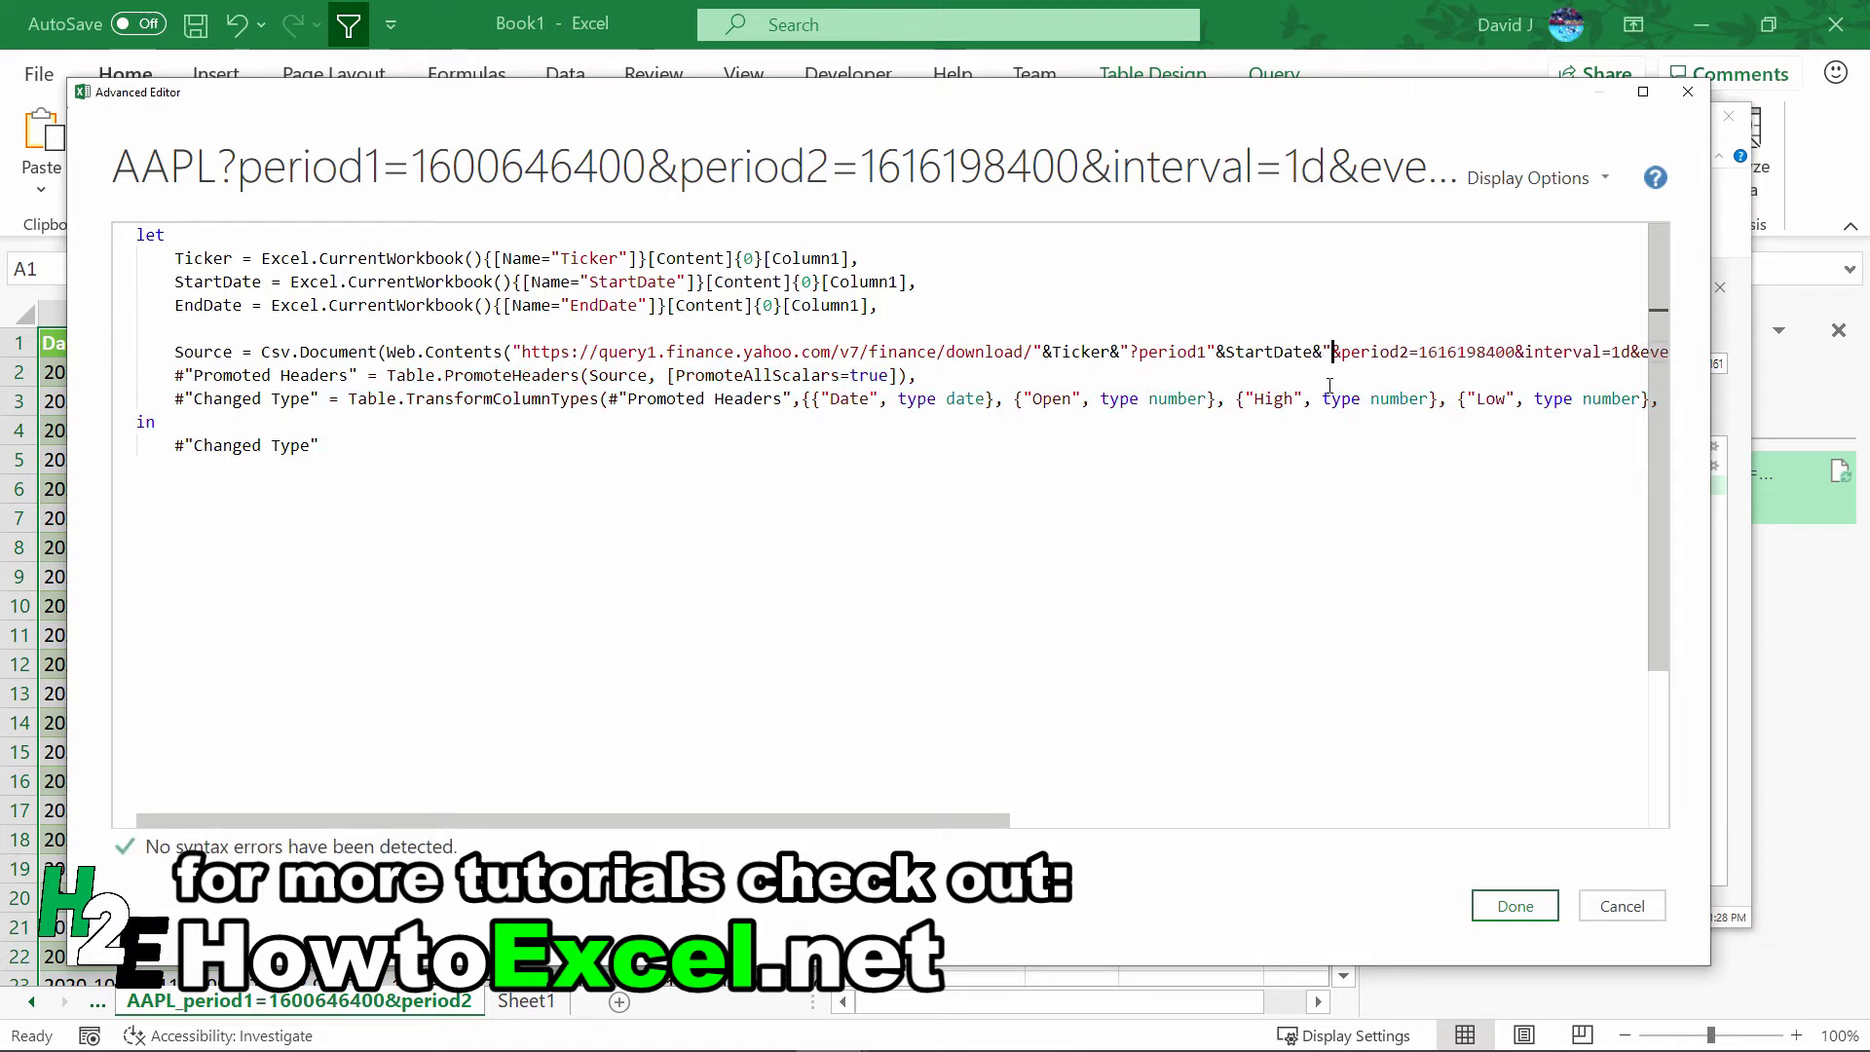
Replace period2 with EndDate and delete the trailing interval, events and includeAdjustedClose parameters
key(Right)
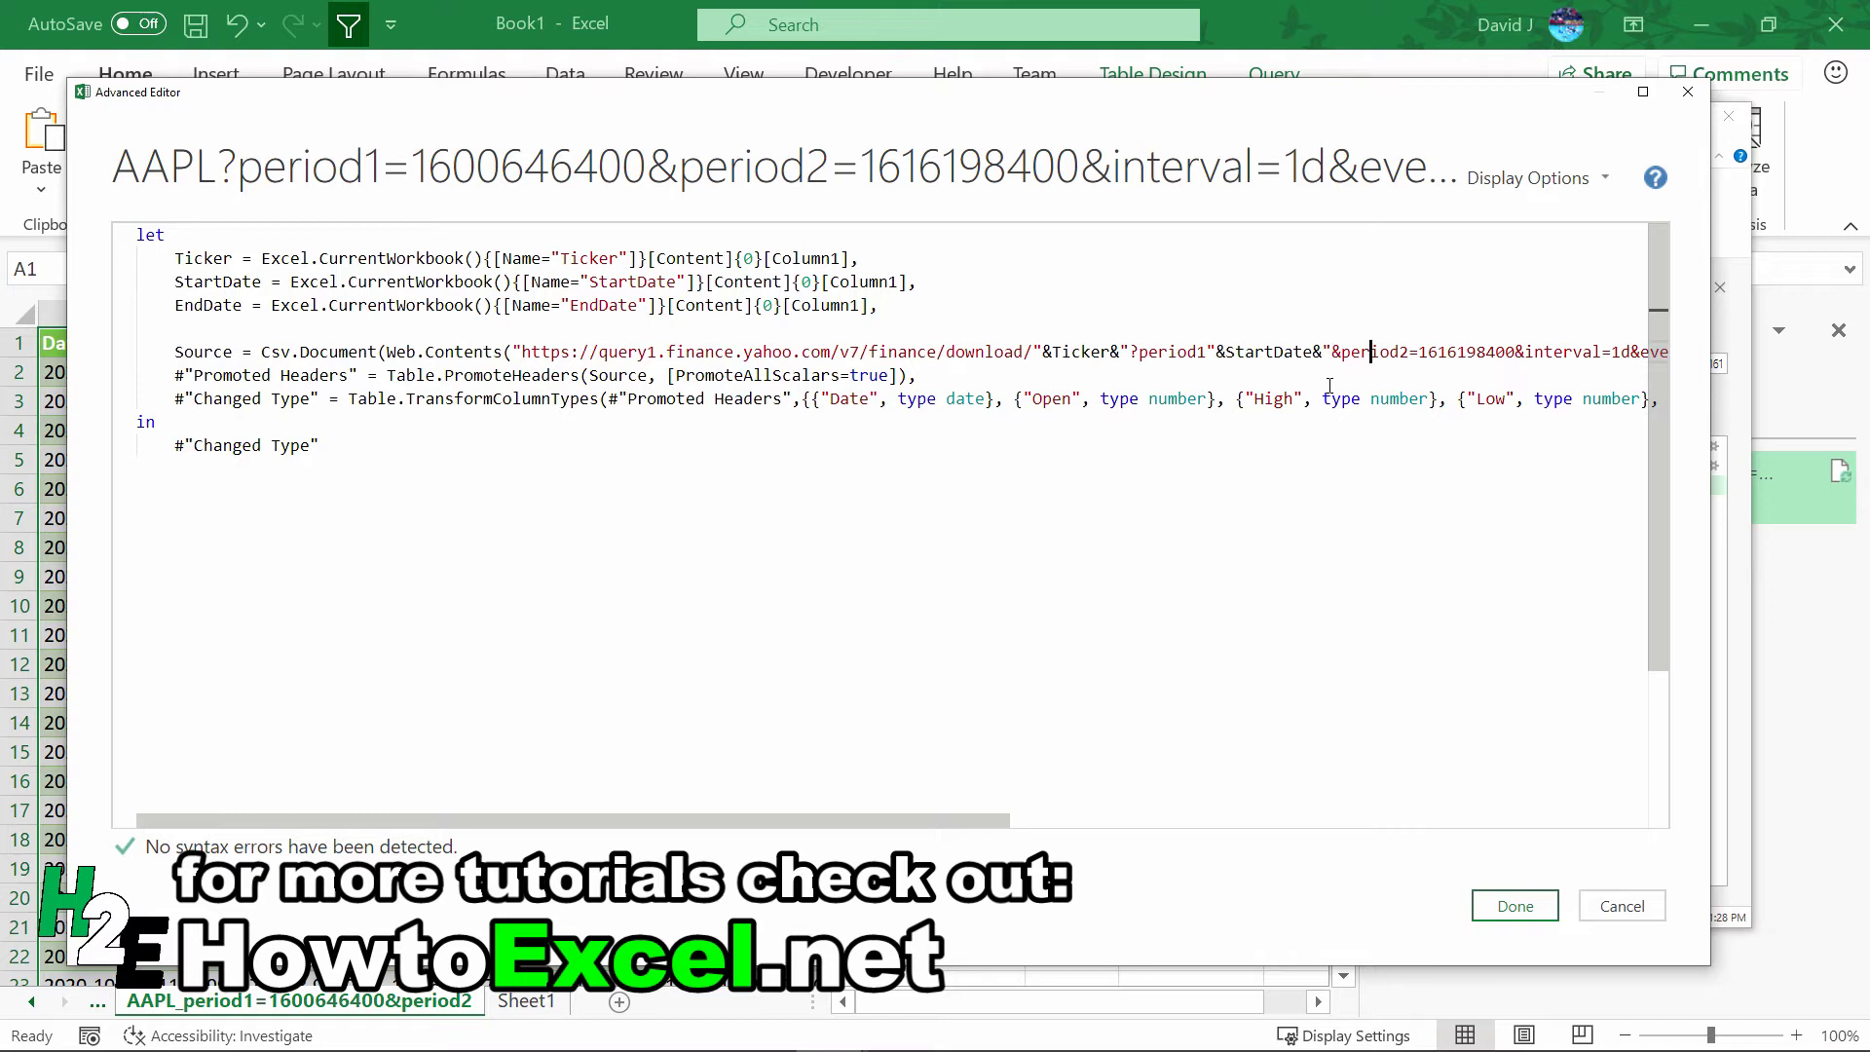
key(Right)
key(Right)
key(Right)
key(Right)
text("&)
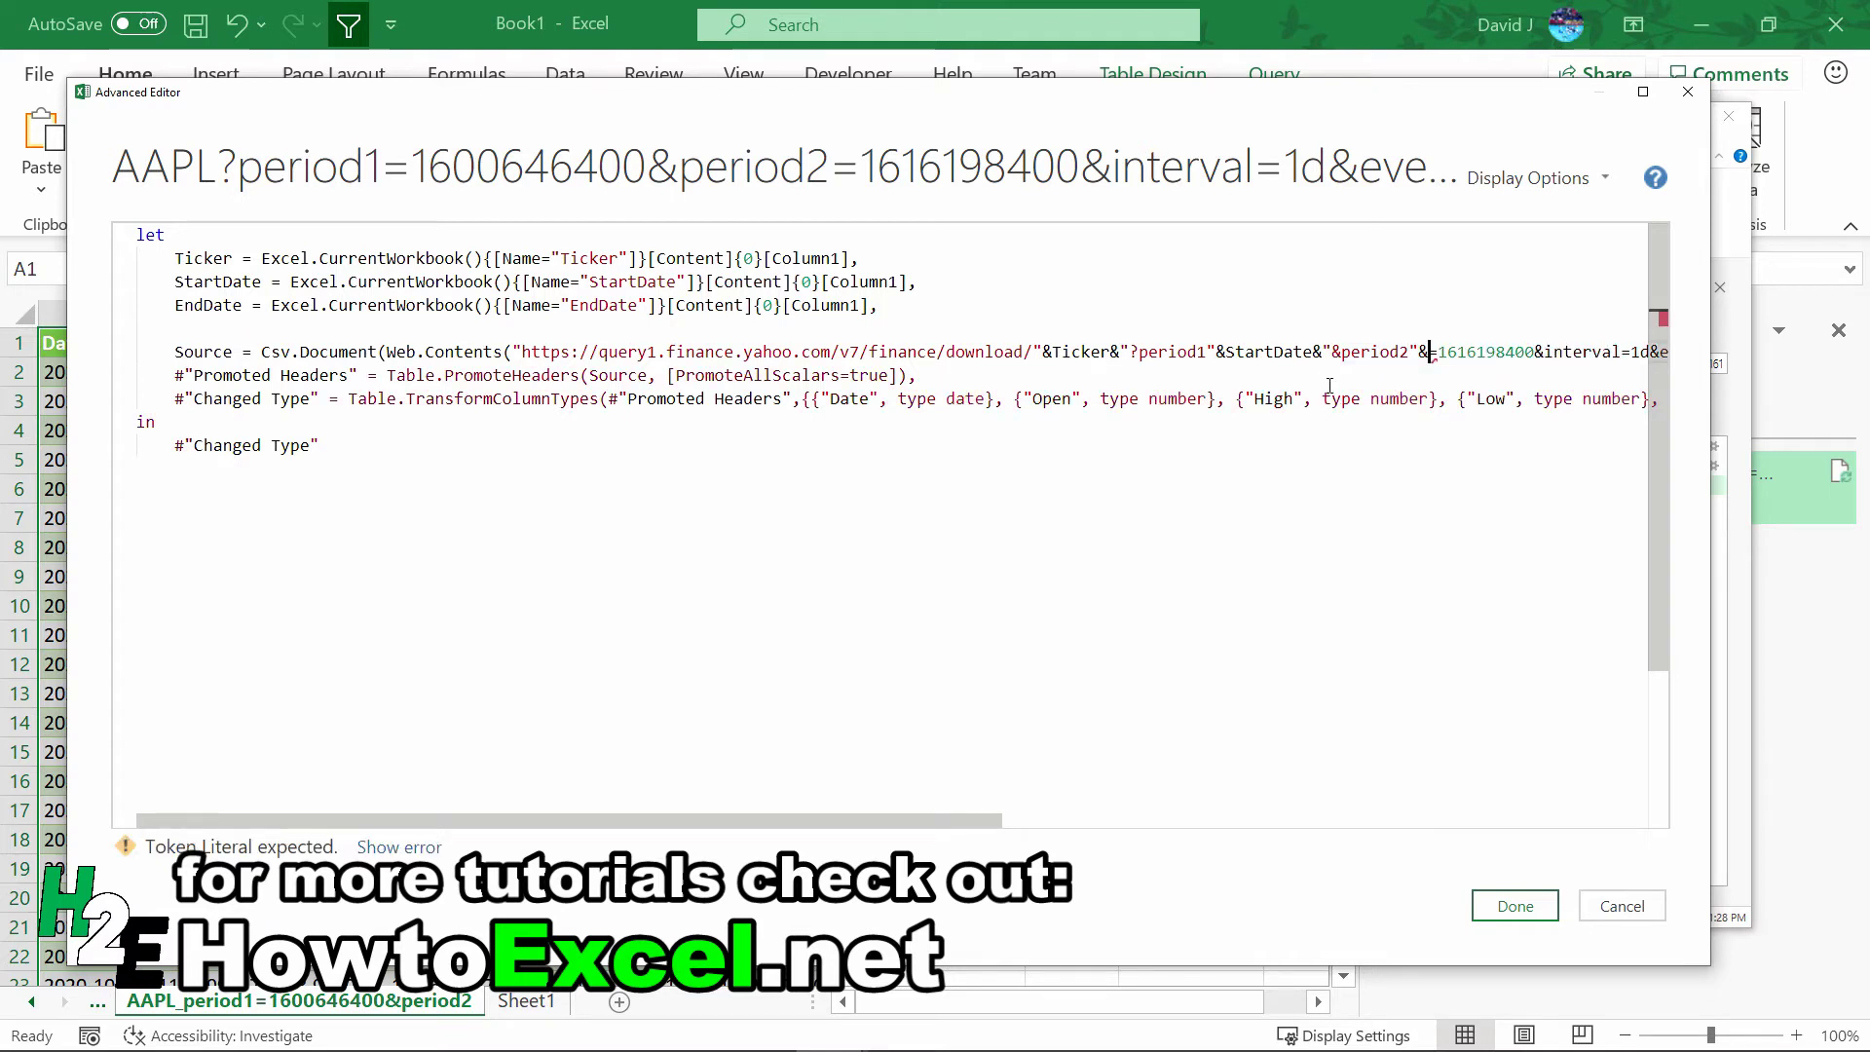
key(Delete)
key(Delete)
key(Delete)
key(Delete)
key(Delete)
key(Delete)
key(Delete)
key(Delete)
key(Delete)
key(Delete)
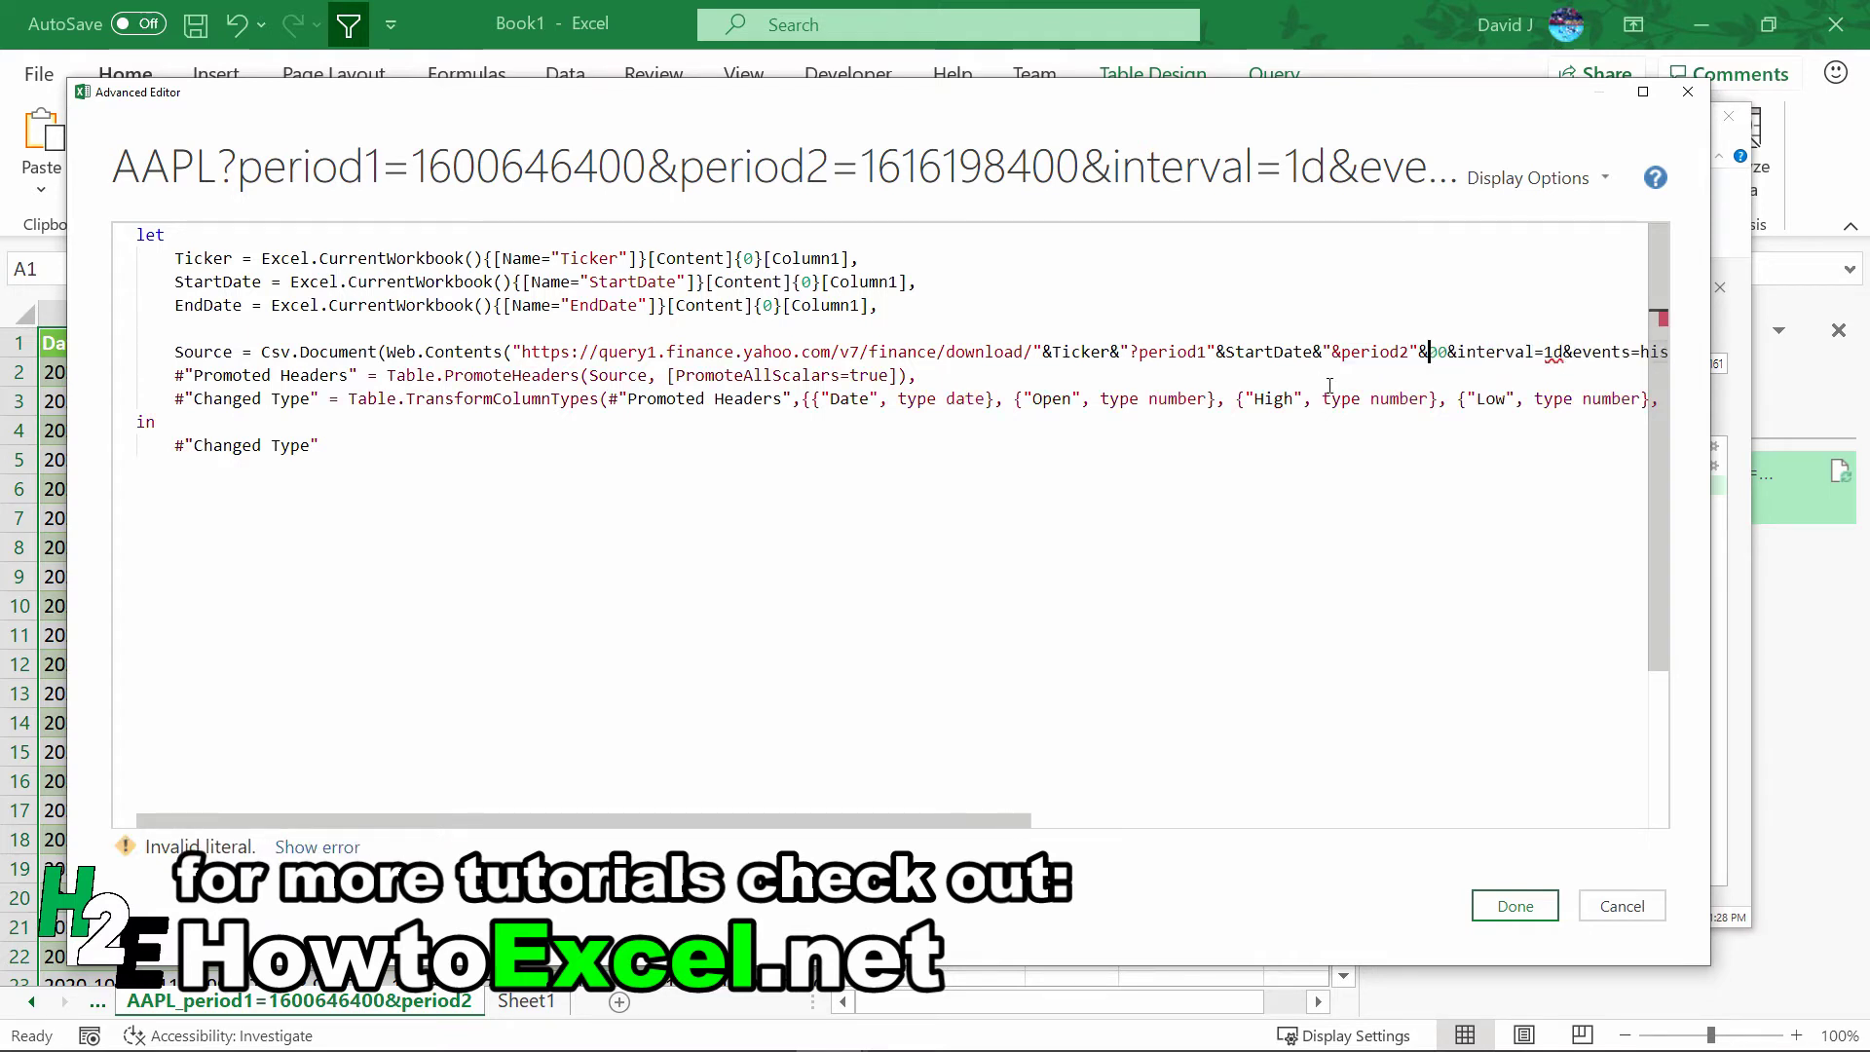
key(Delete)
text(EndDat)
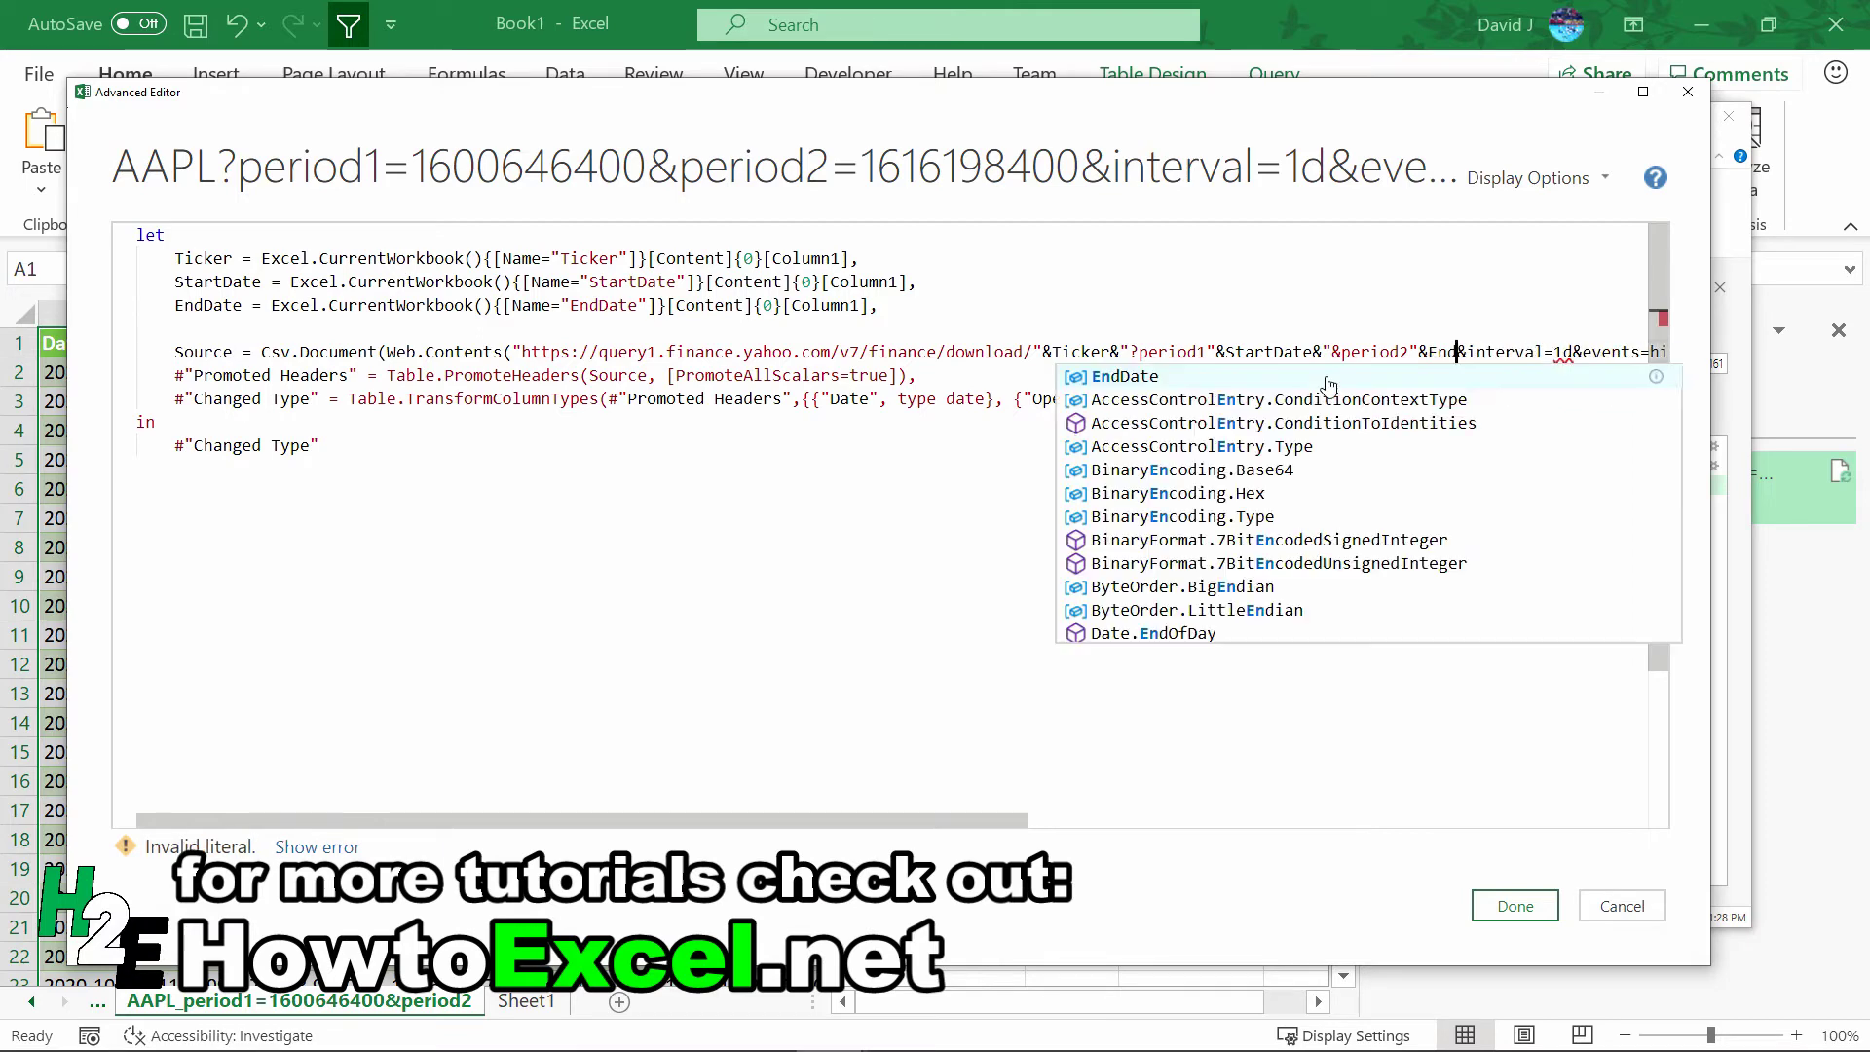
text(e)
key(Delete)
key(Delete)
key(Delete)
key(Delete)
key(Delete)
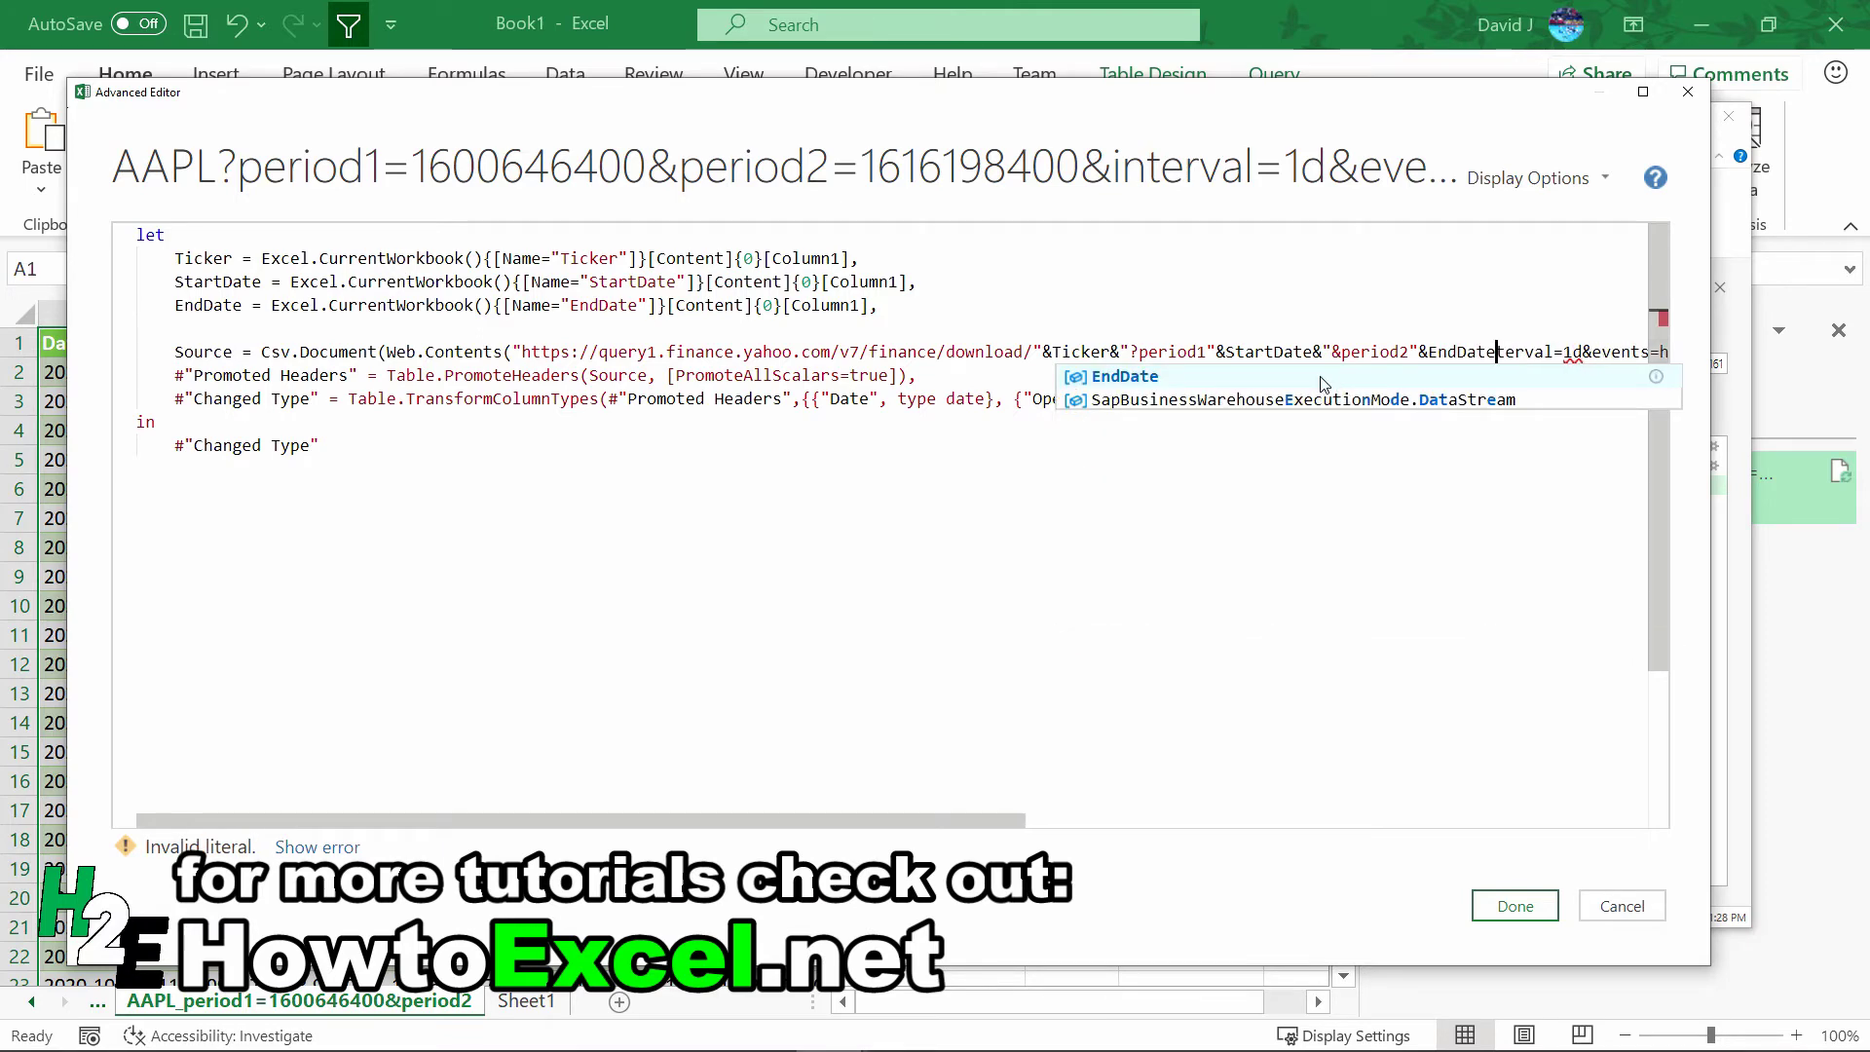
key(Delete)
key(Delete)
key(Delete)
key(Delete)
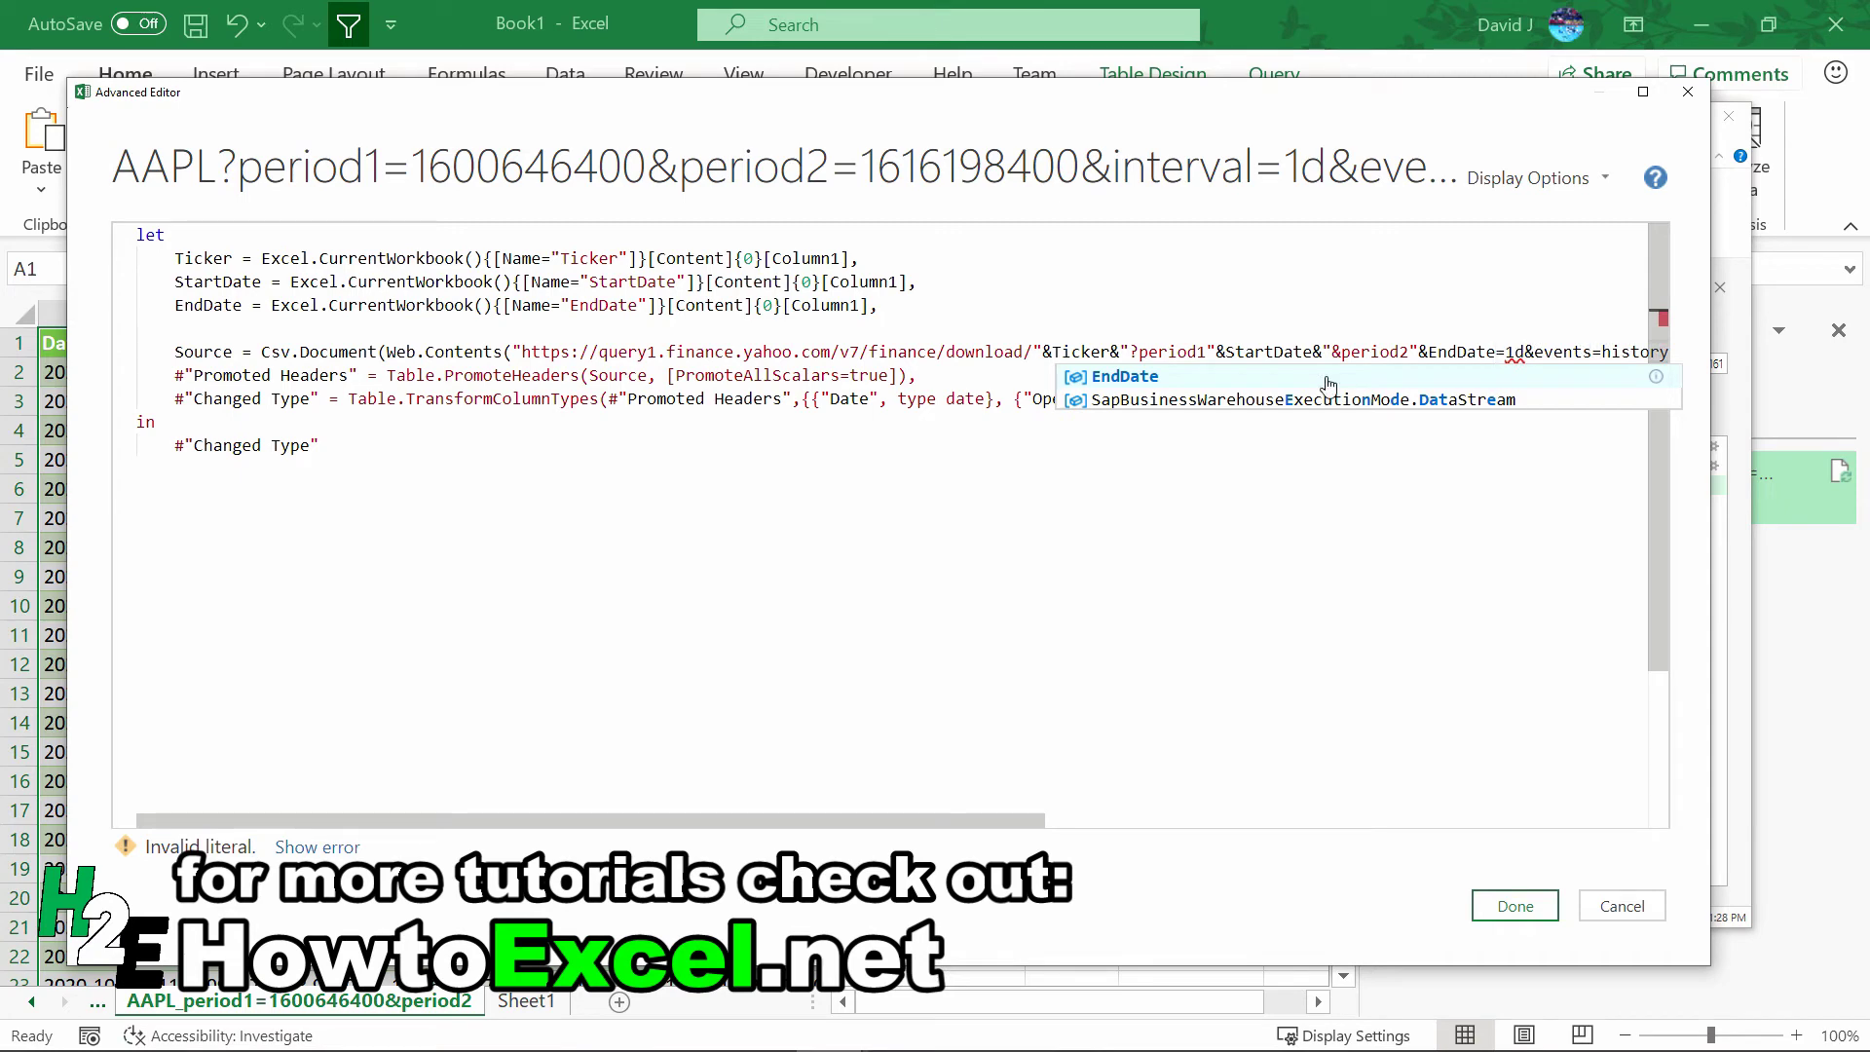
key(Delete)
key(Delete)
key(Delete)
key(Delete)
key(Delete)
key(Delete)
key(Delete)
key(Delete)
key(Delete)
key(Delete)
key(Delete)
key(Delete)
key(Delete)
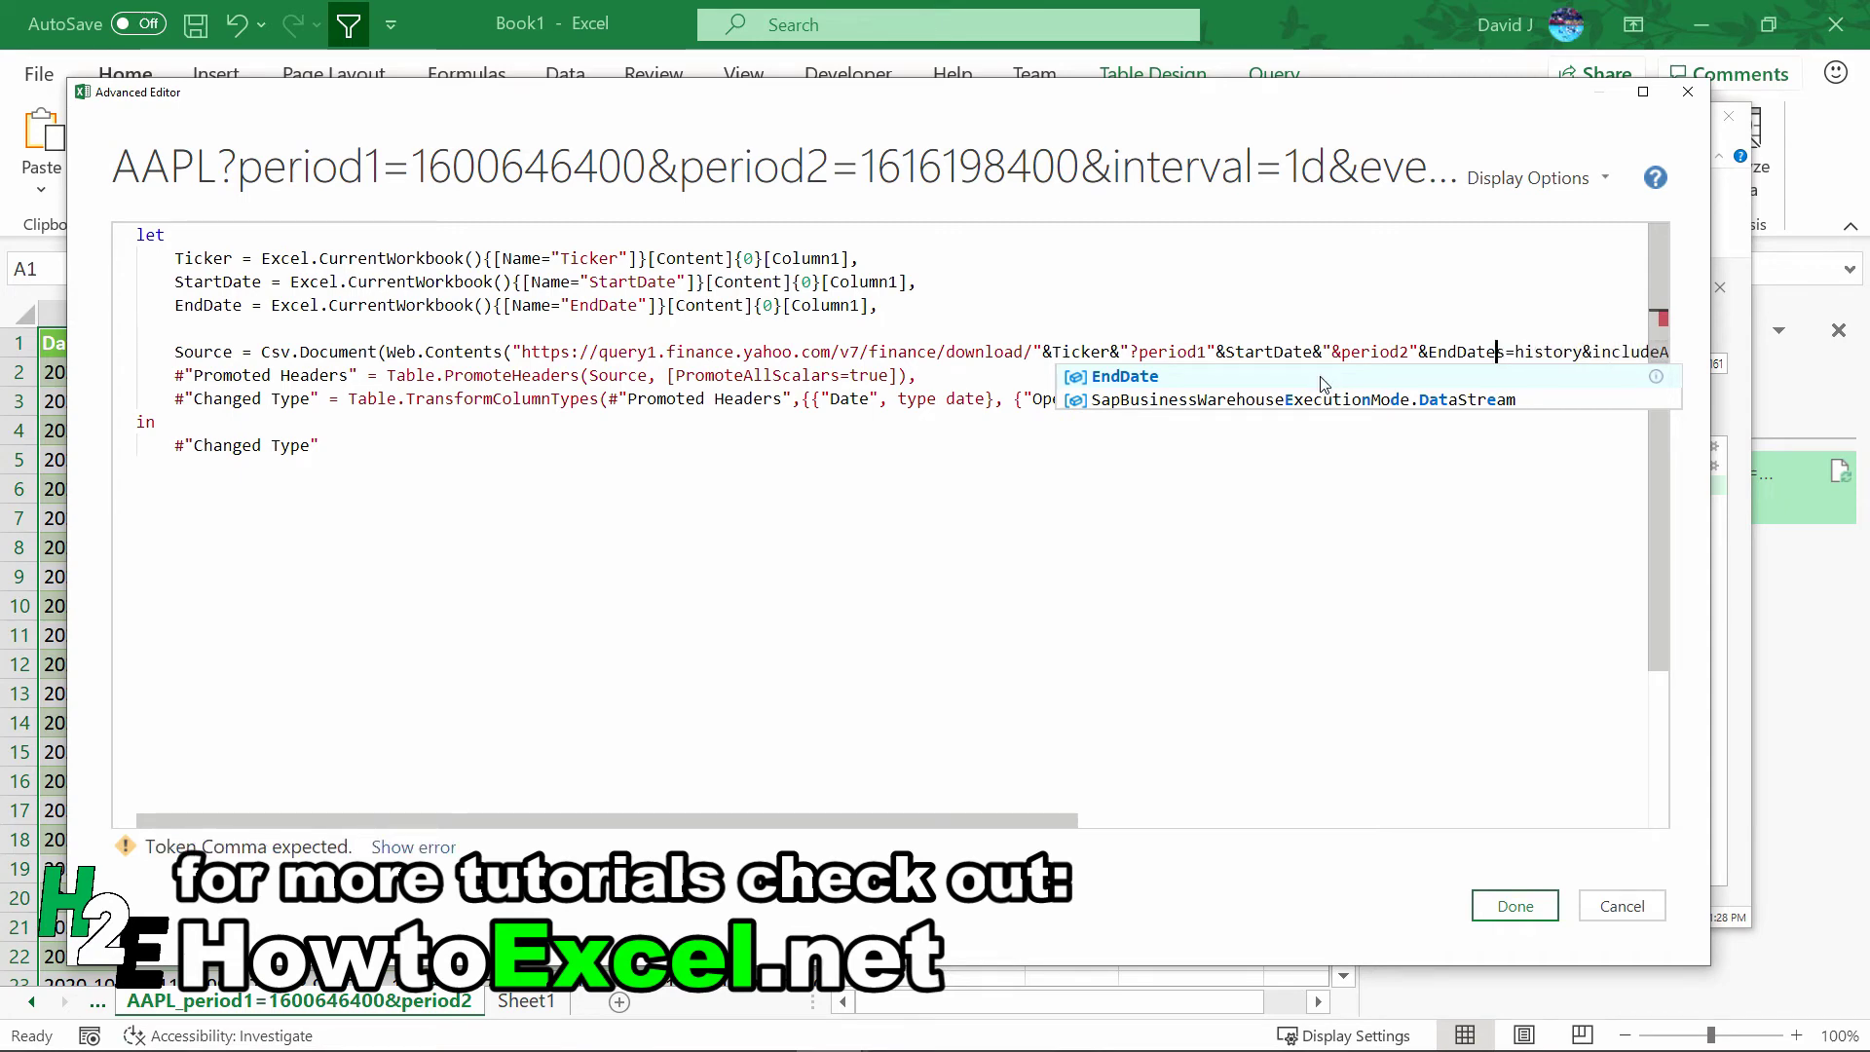
key(Delete)
key(Delete)
key(Delete)
key(Delete)
key(Delete)
key(Delete)
key(Delete)
key(Delete)
key(Delete)
key(Delete)
key(Delete)
key(Delete)
key(Delete)
key(Delete)
key(Delete)
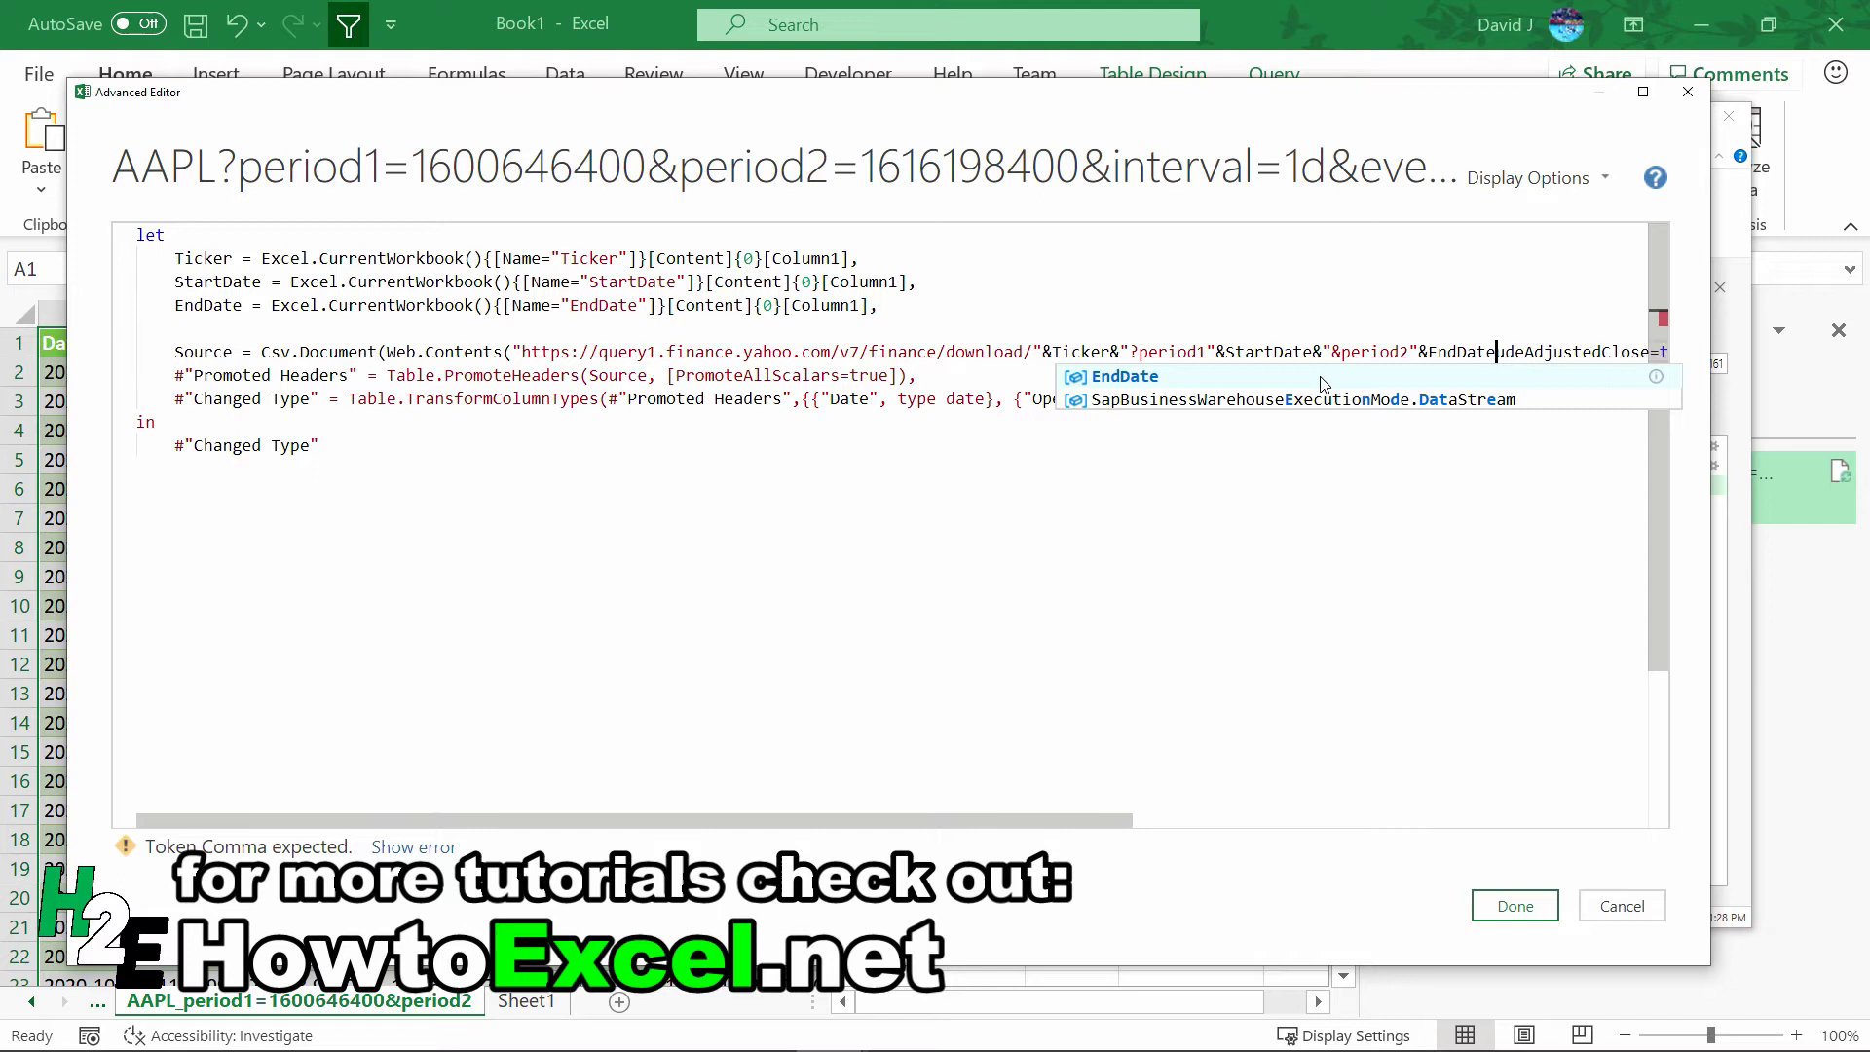
key(Delete)
key(Delete)
key(Delete)
key(Delete)
key(Delete)
key(Delete)
key(Delete)
key(Delete)
key(Delete)
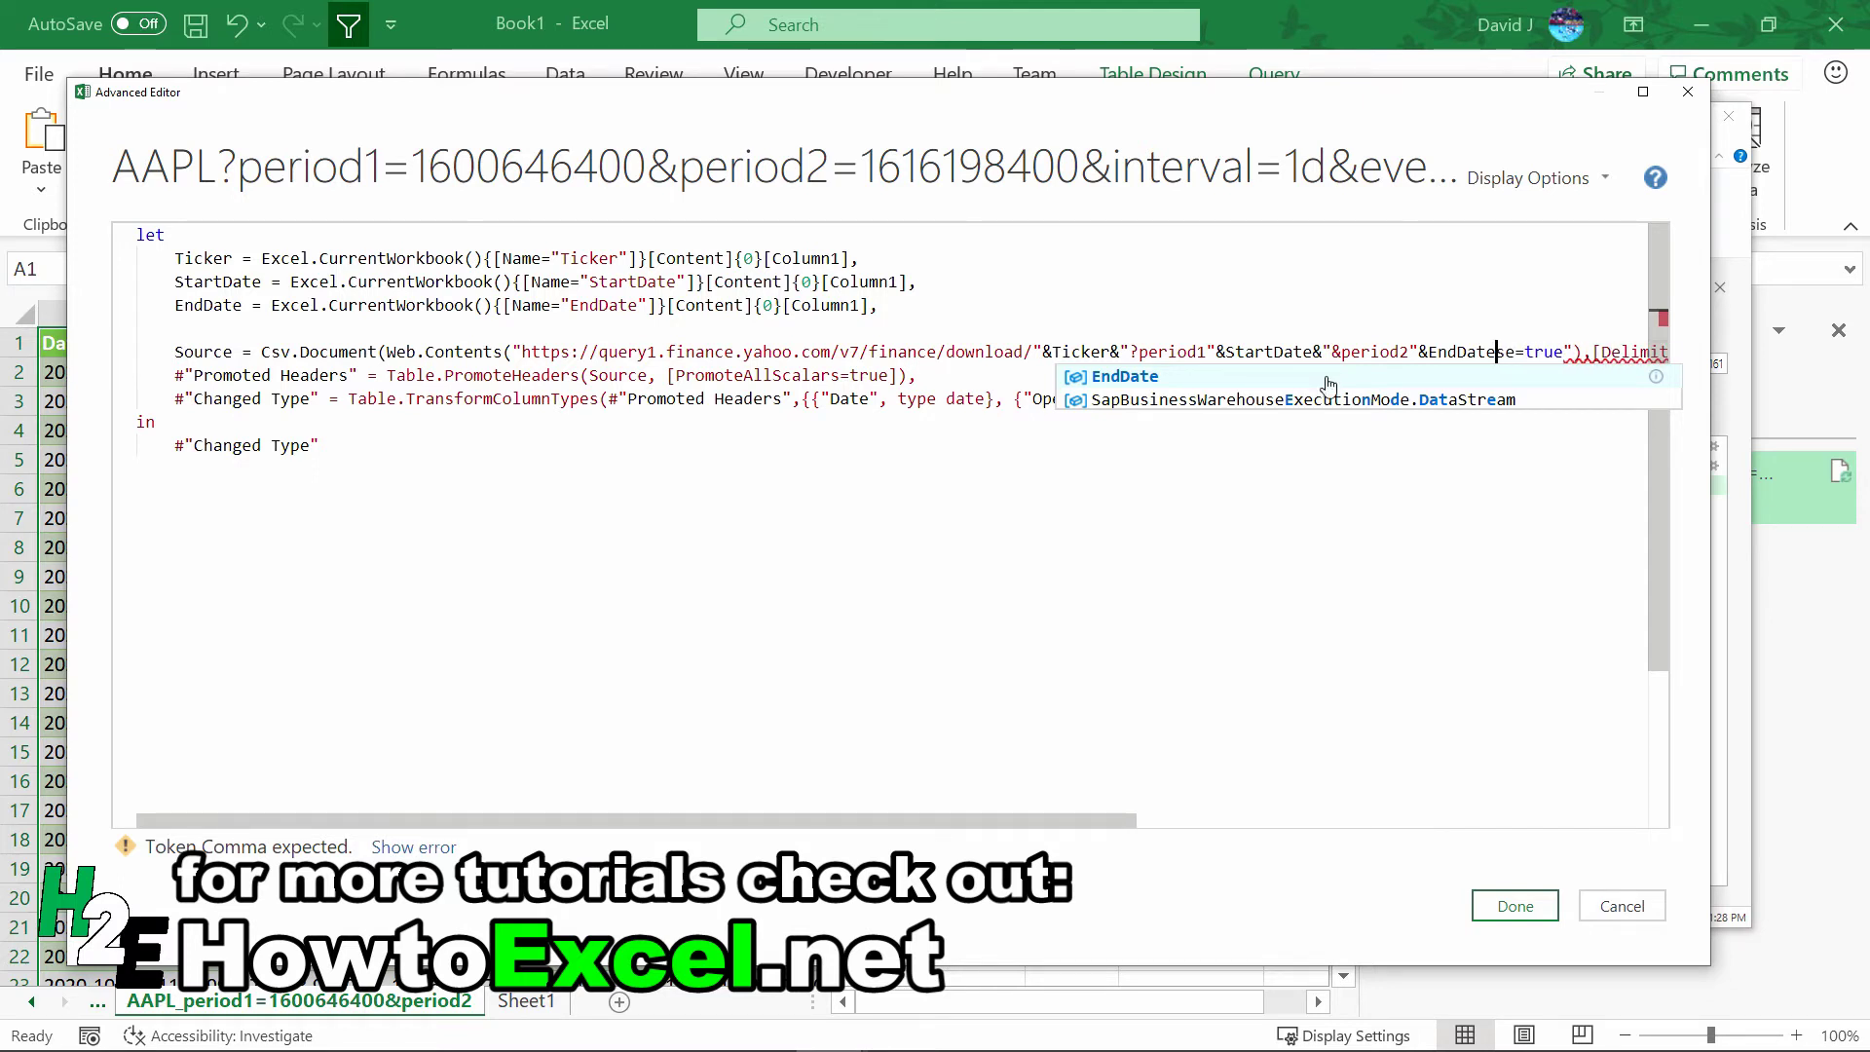
key(Delete)
key(Delete)
key(Delete)
key(Delete)
key(Delete)
key(Delete)
key(Delete)
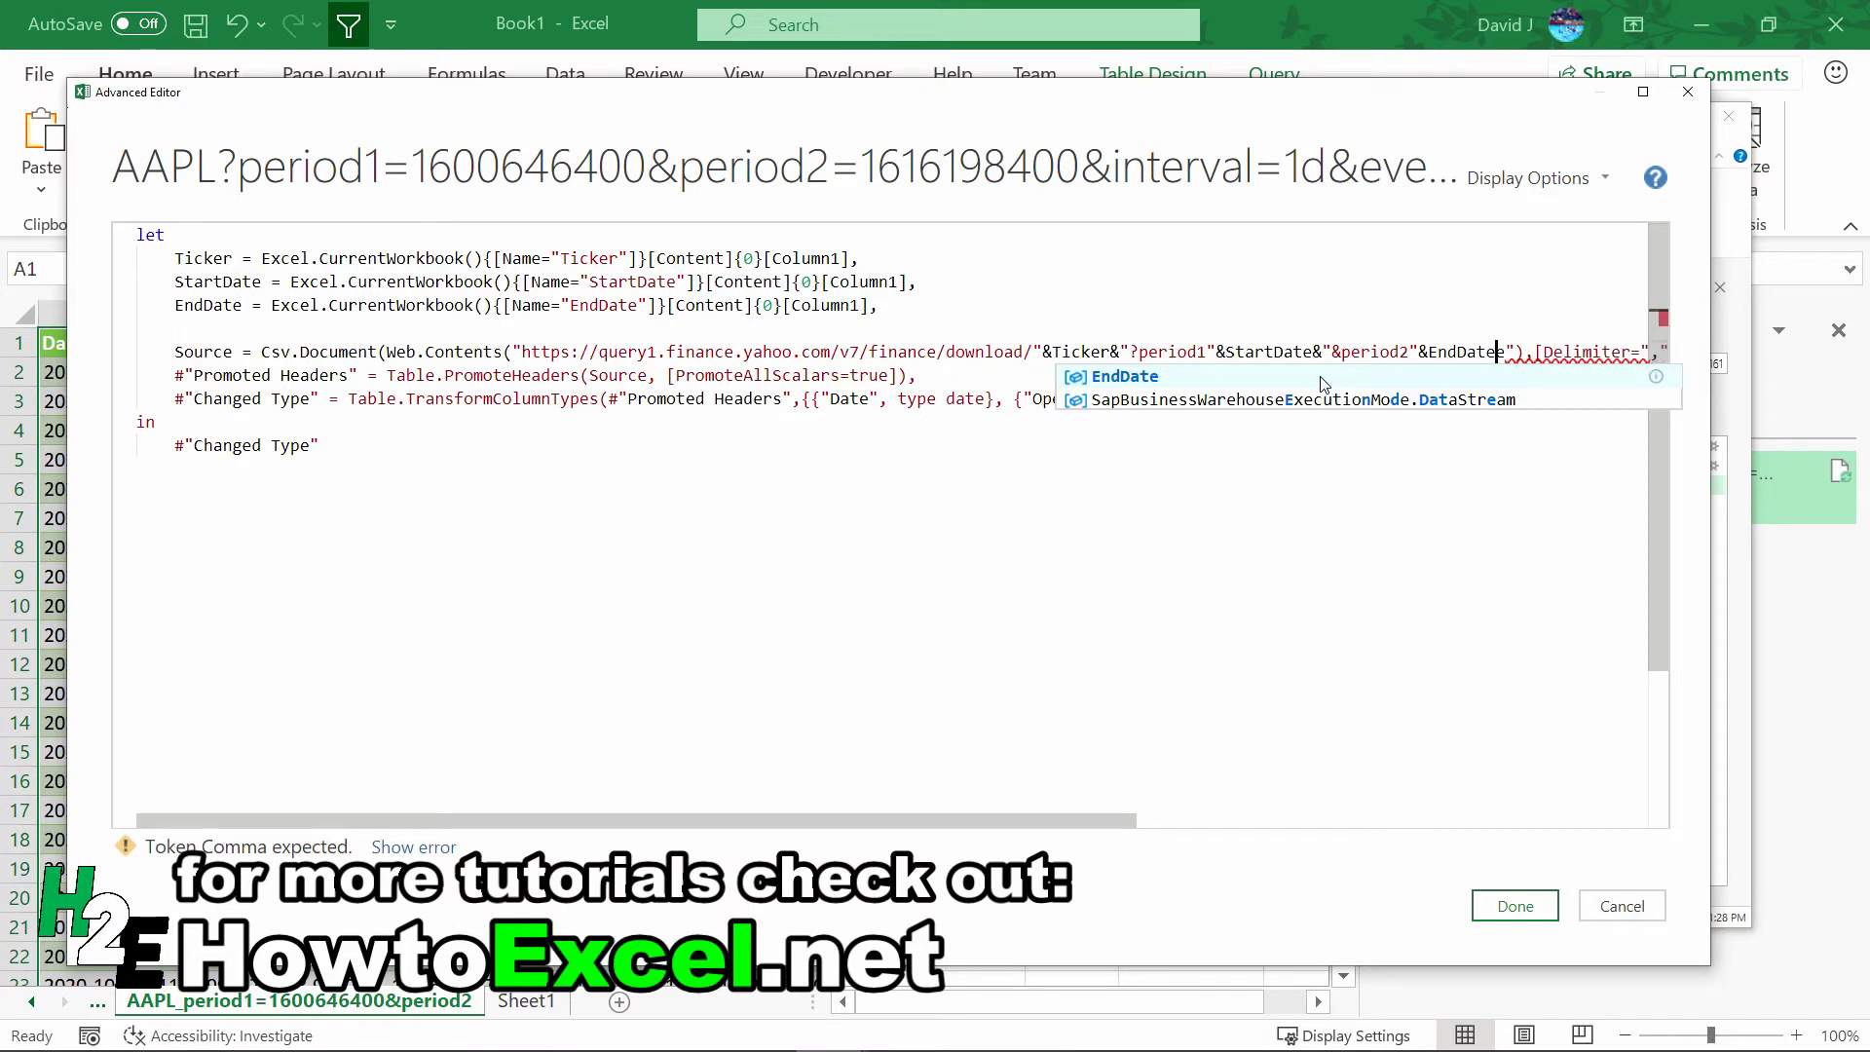
key(Delete)
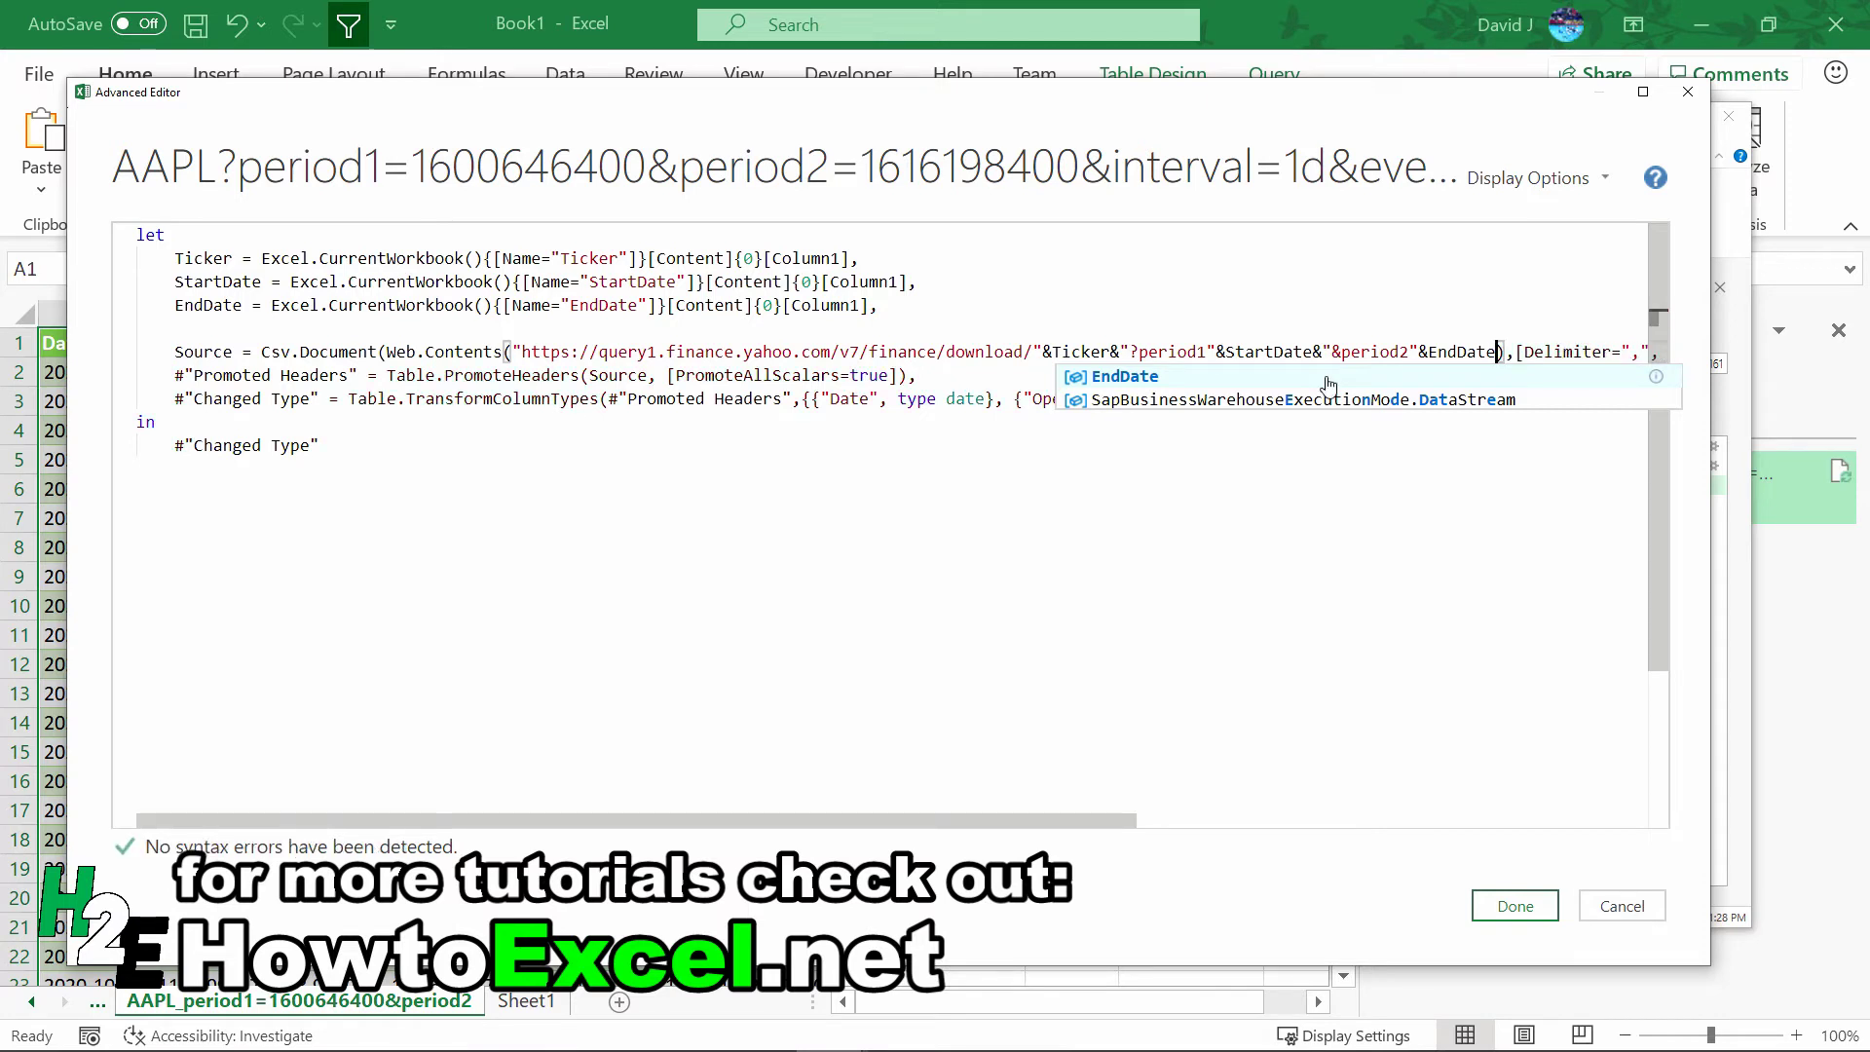
Apply the query edits, set Current Workbook privacy to Public, and load the 48 AAPL rows
click(1535, 909)
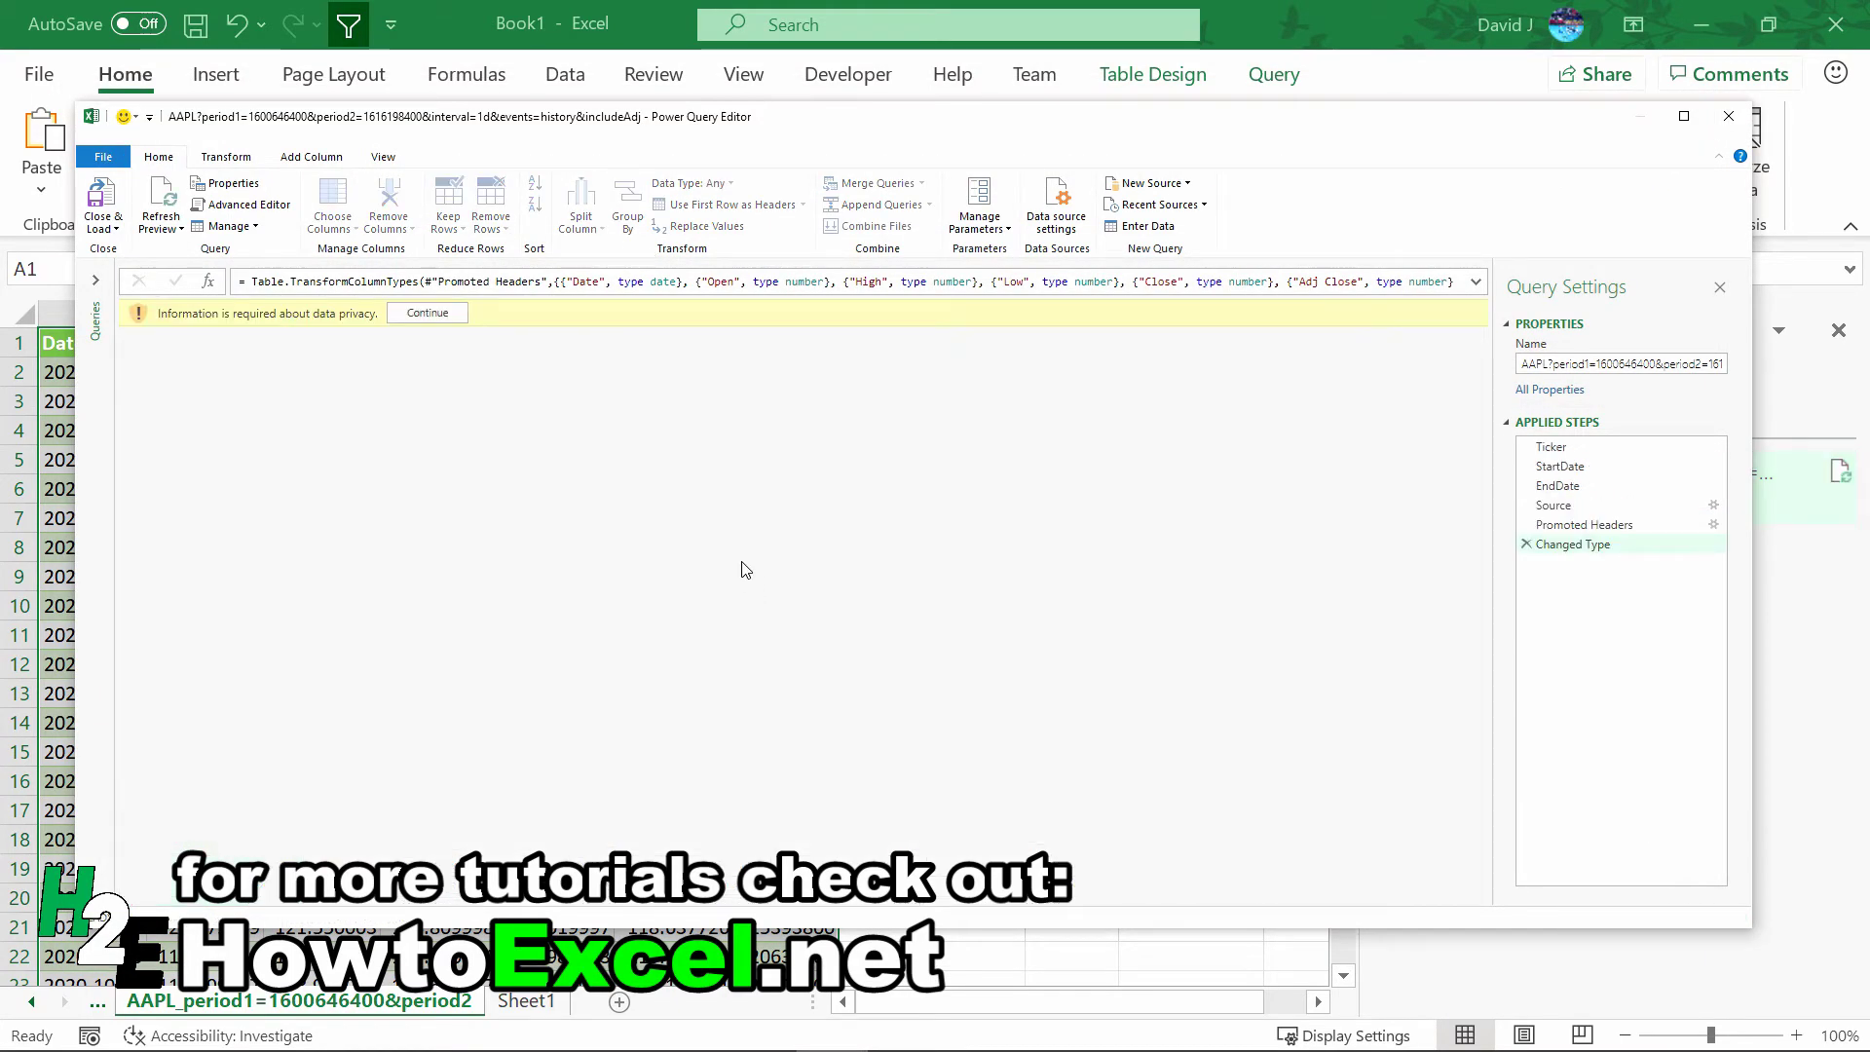
click(102, 195)
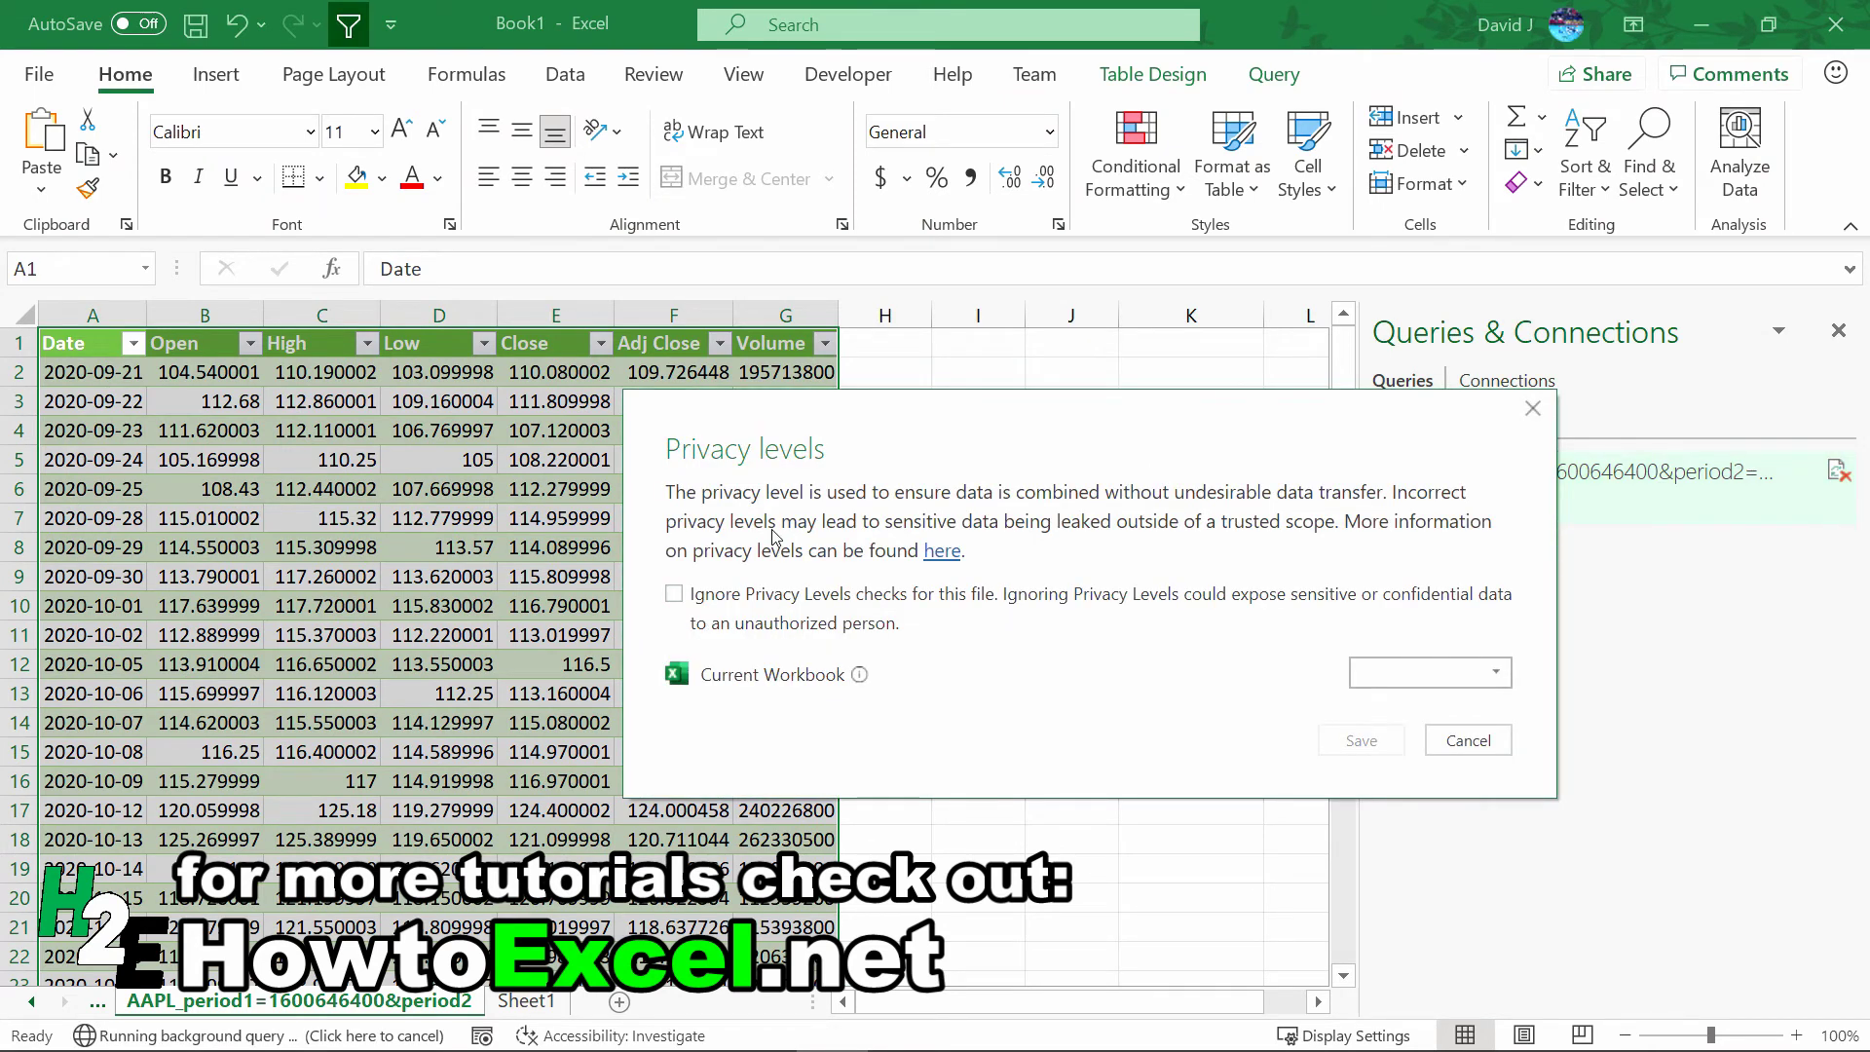
click(1436, 675)
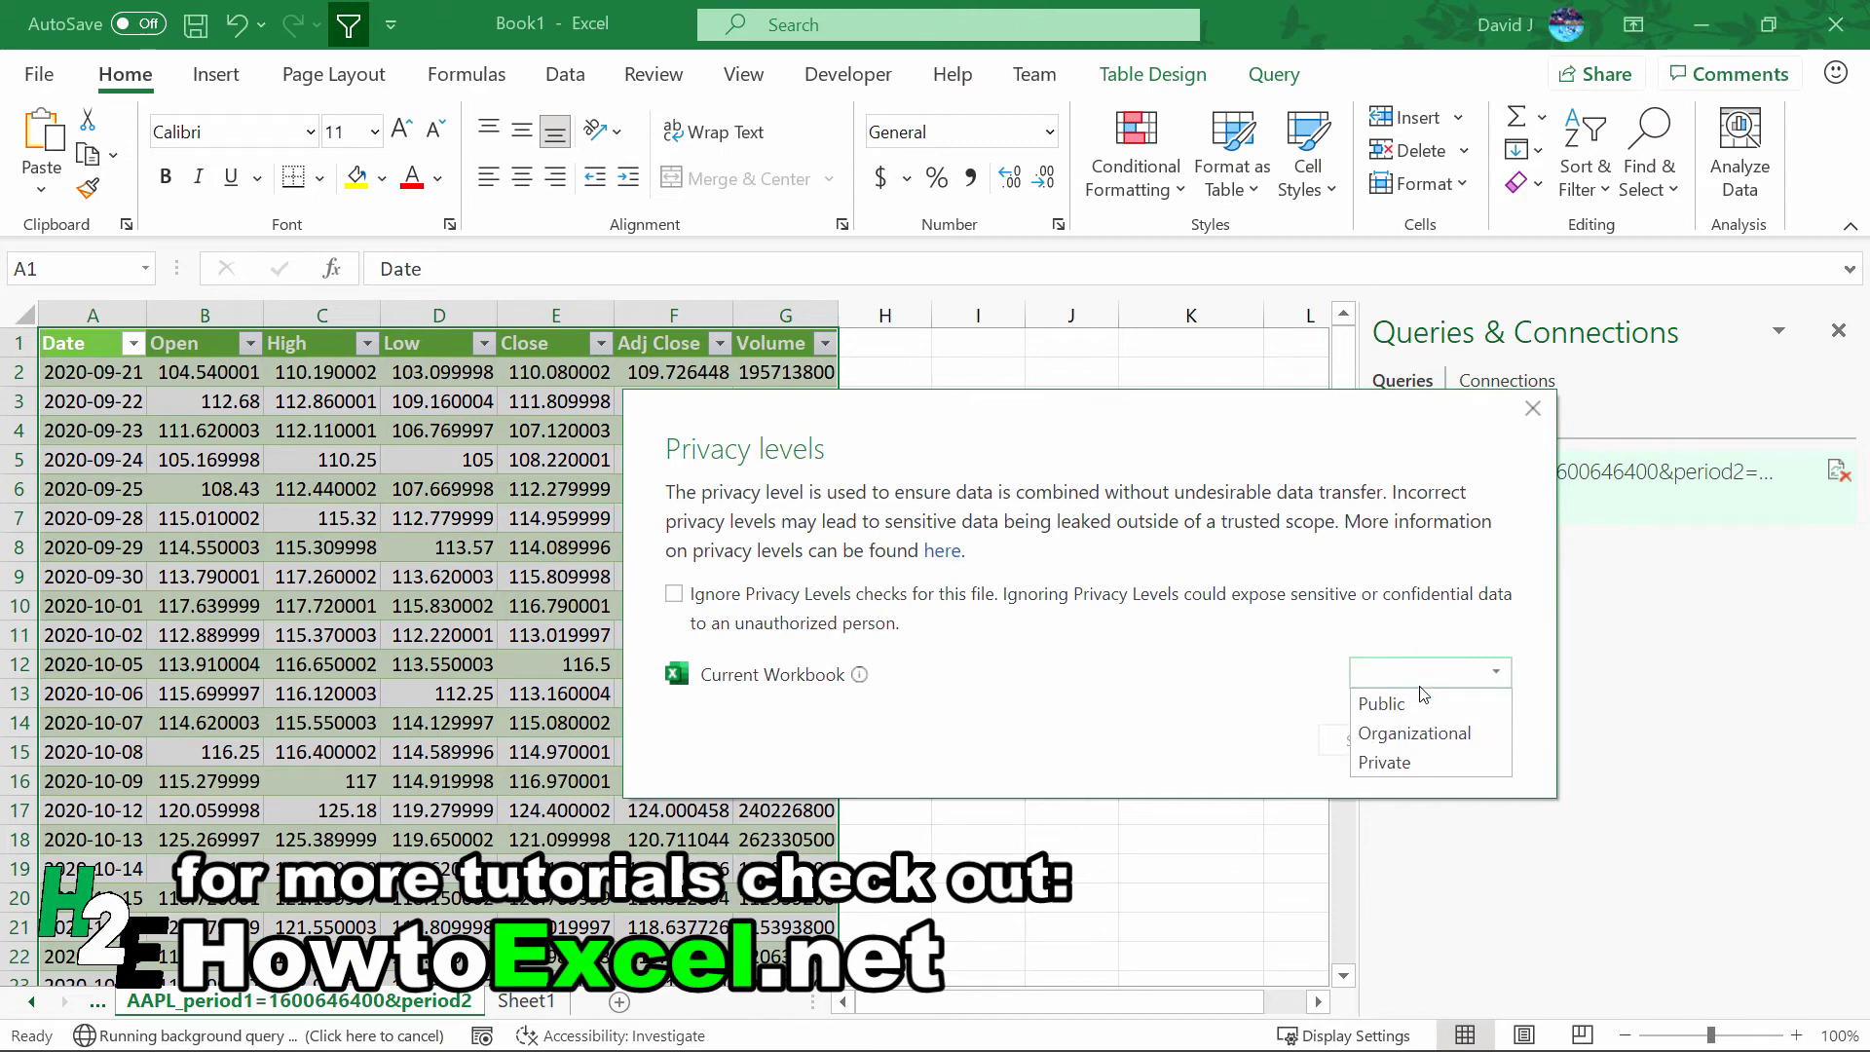
click(1405, 703)
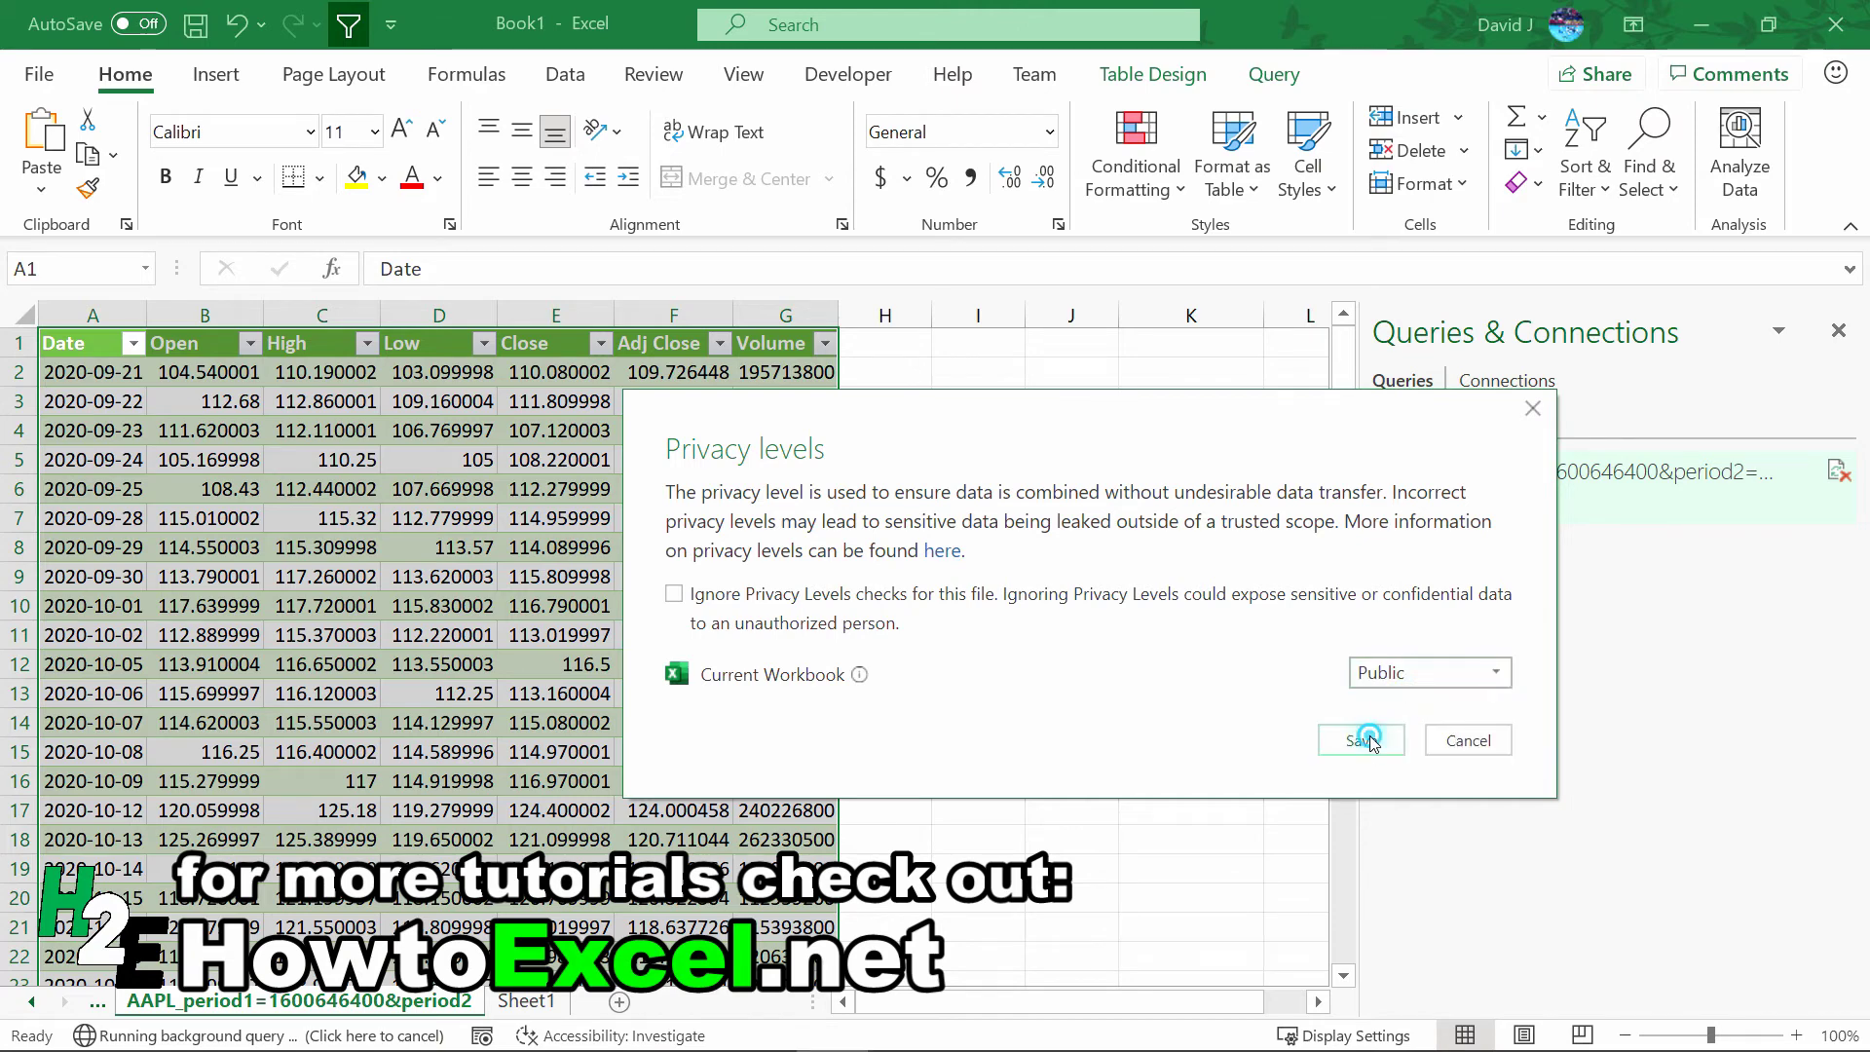
click(1373, 741)
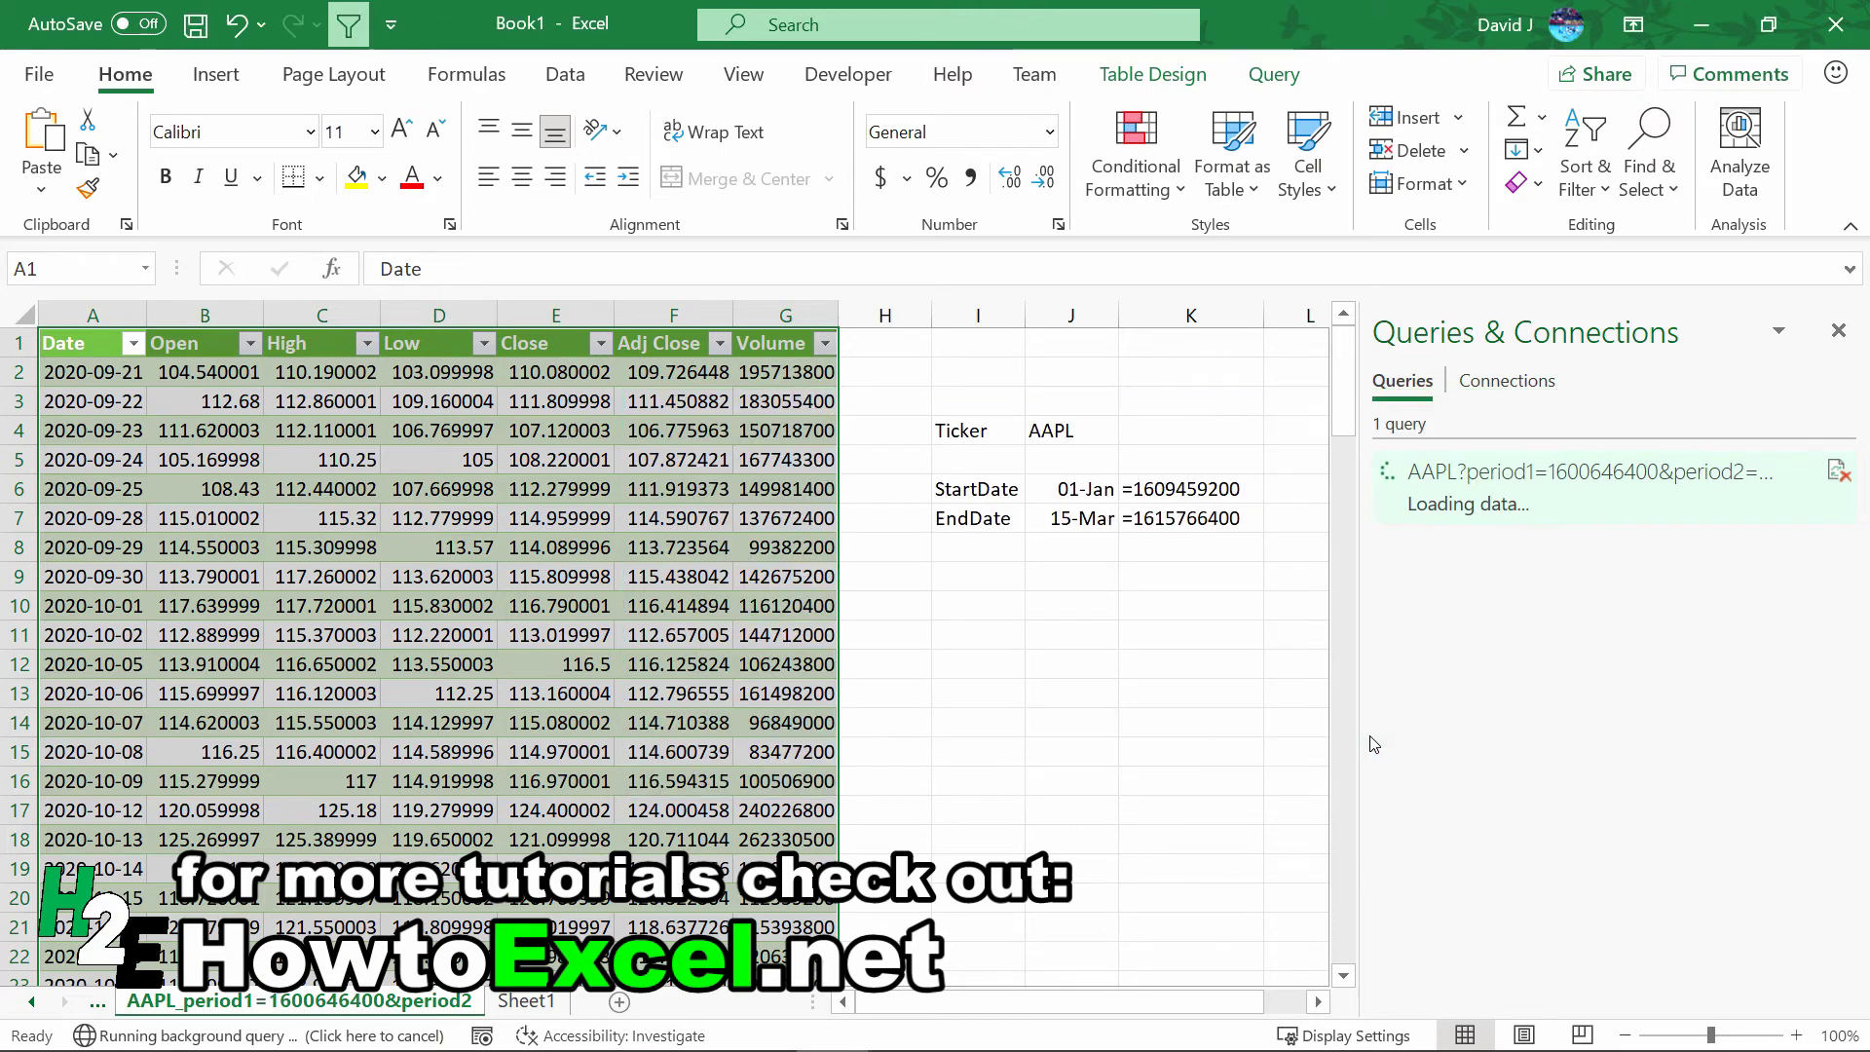
click(577, 562)
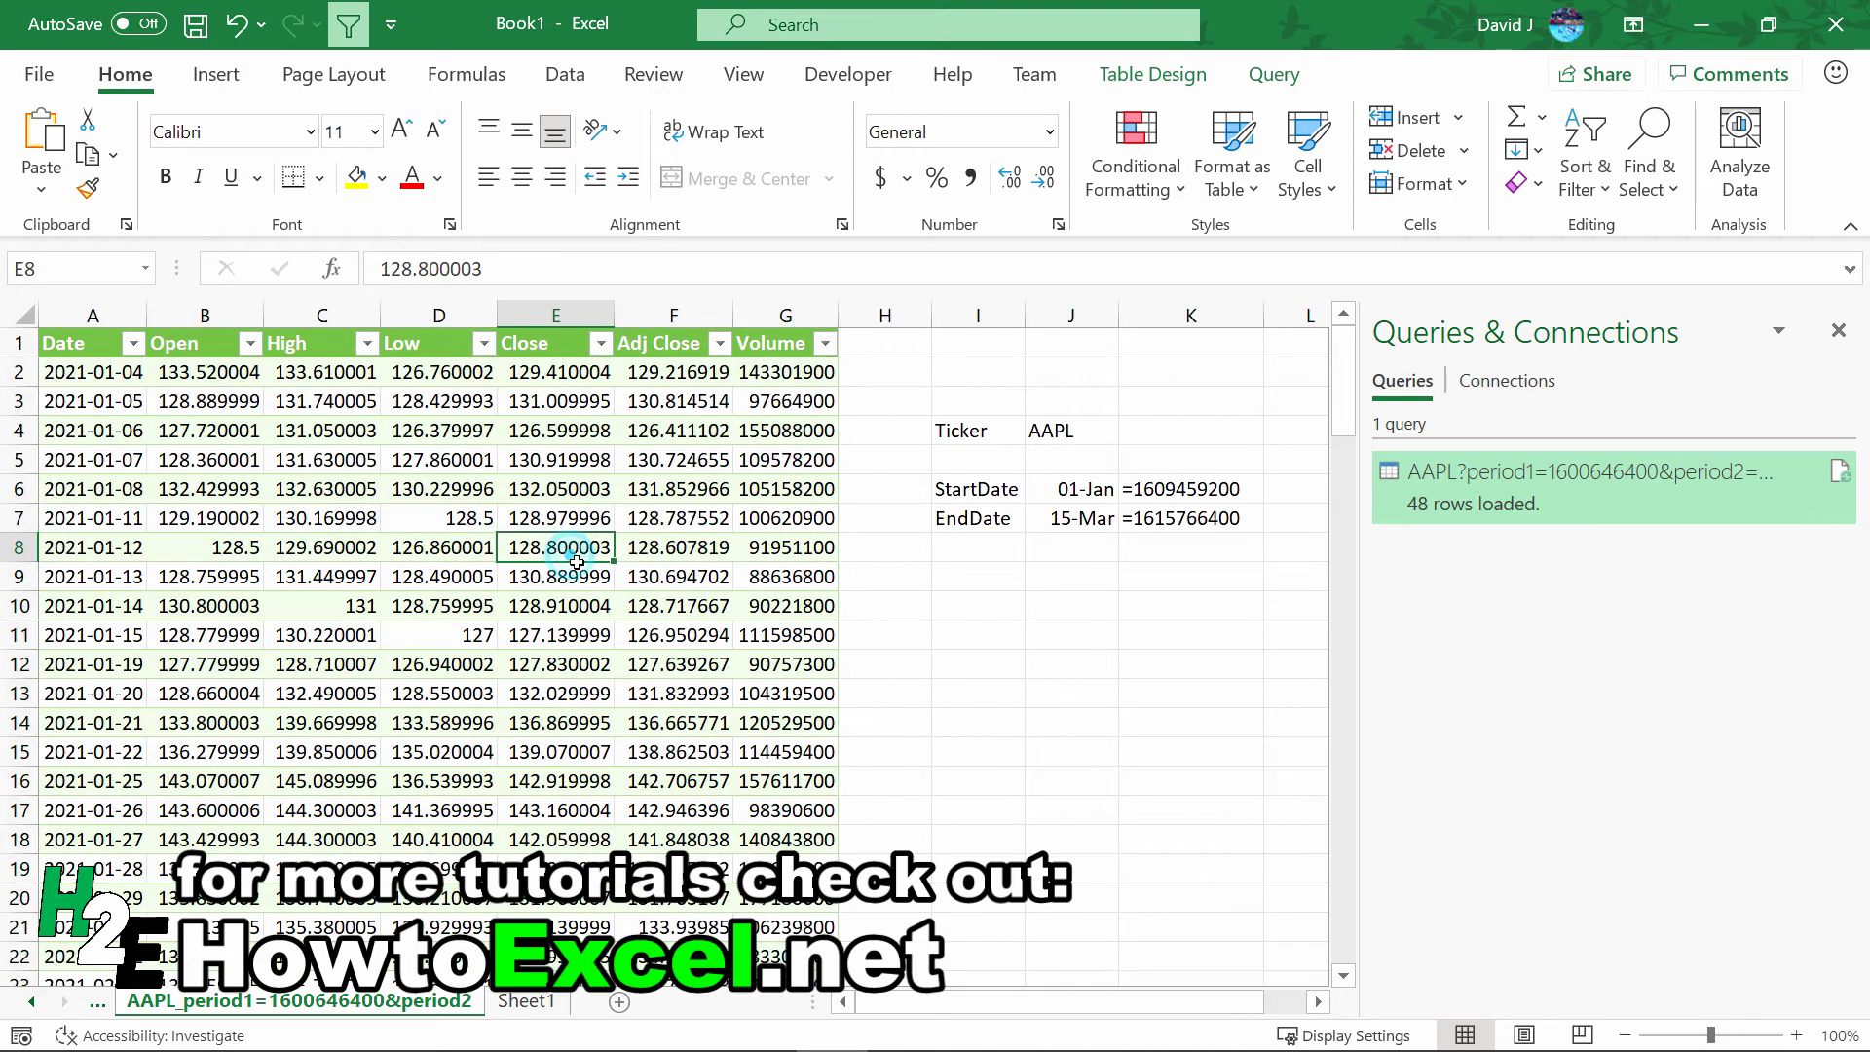
click(1080, 529)
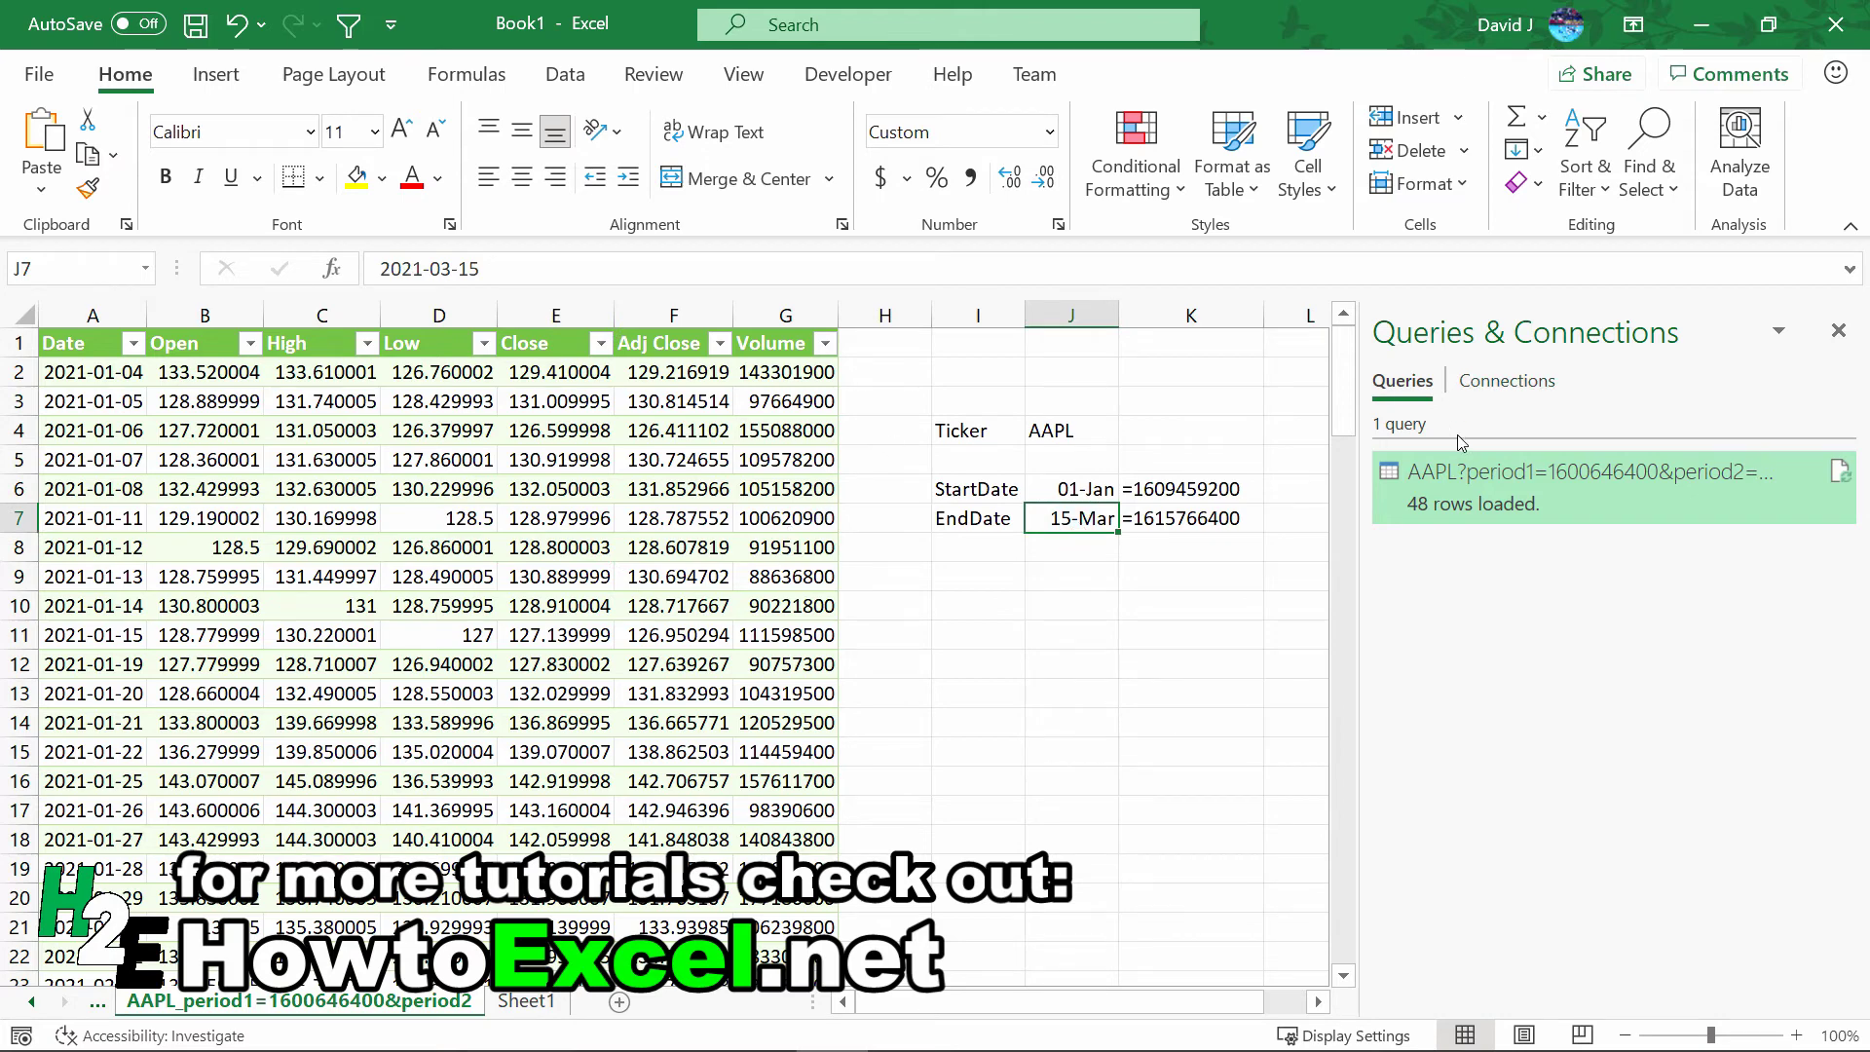
Edit the AAPL query to sort Date descending, newest first, and load it back to the sheet
right_click(1469, 493)
click(1549, 574)
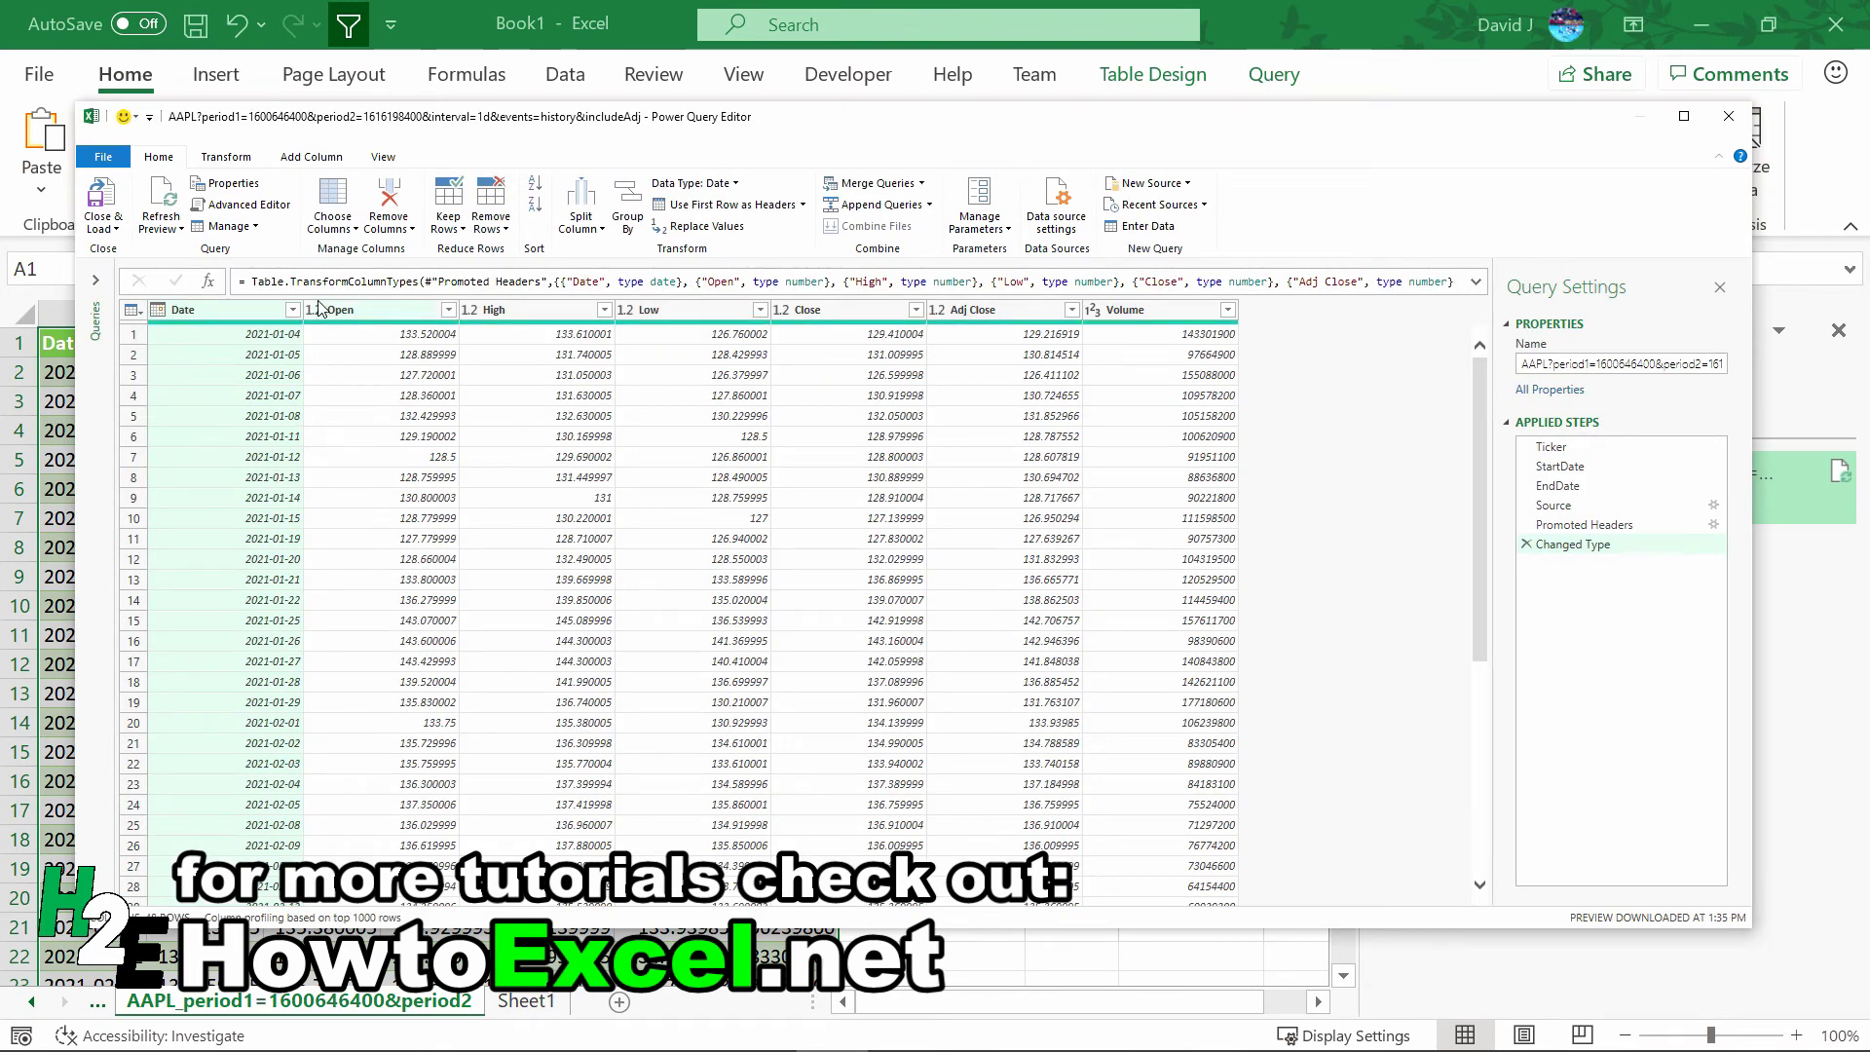
click(291, 310)
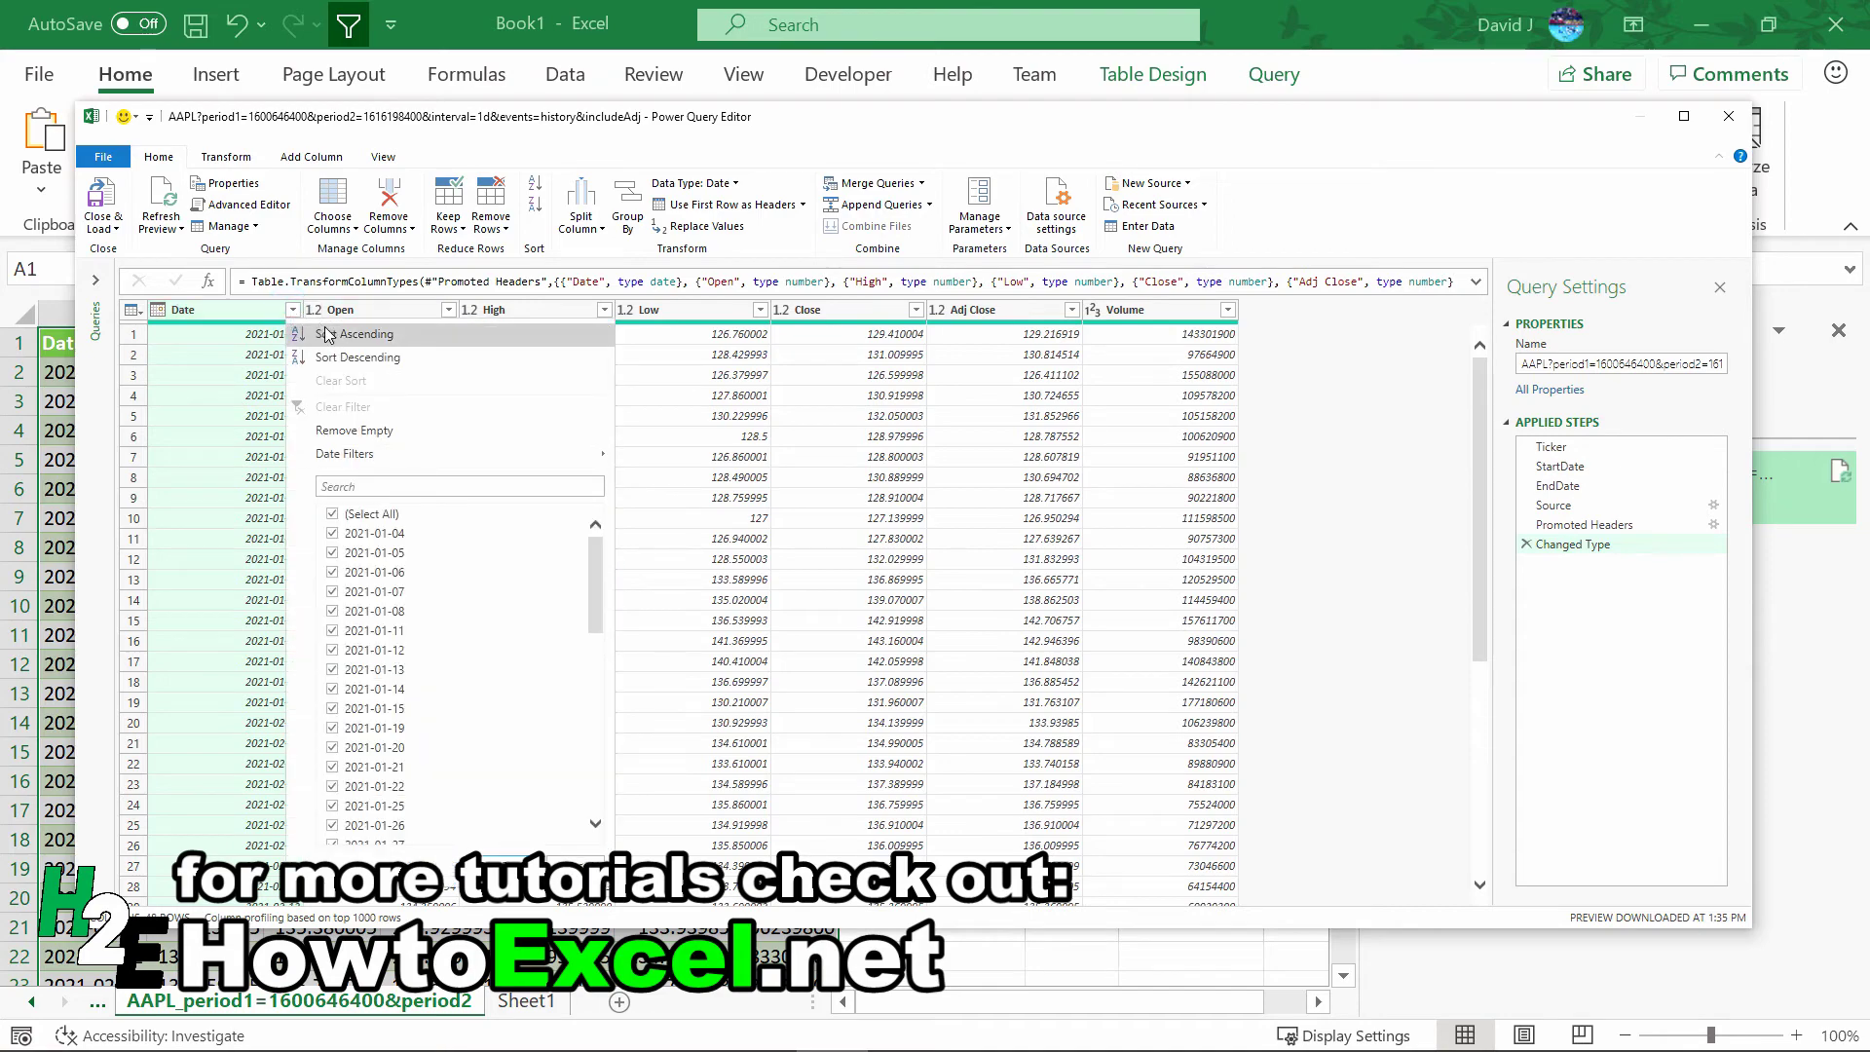
click(341, 360)
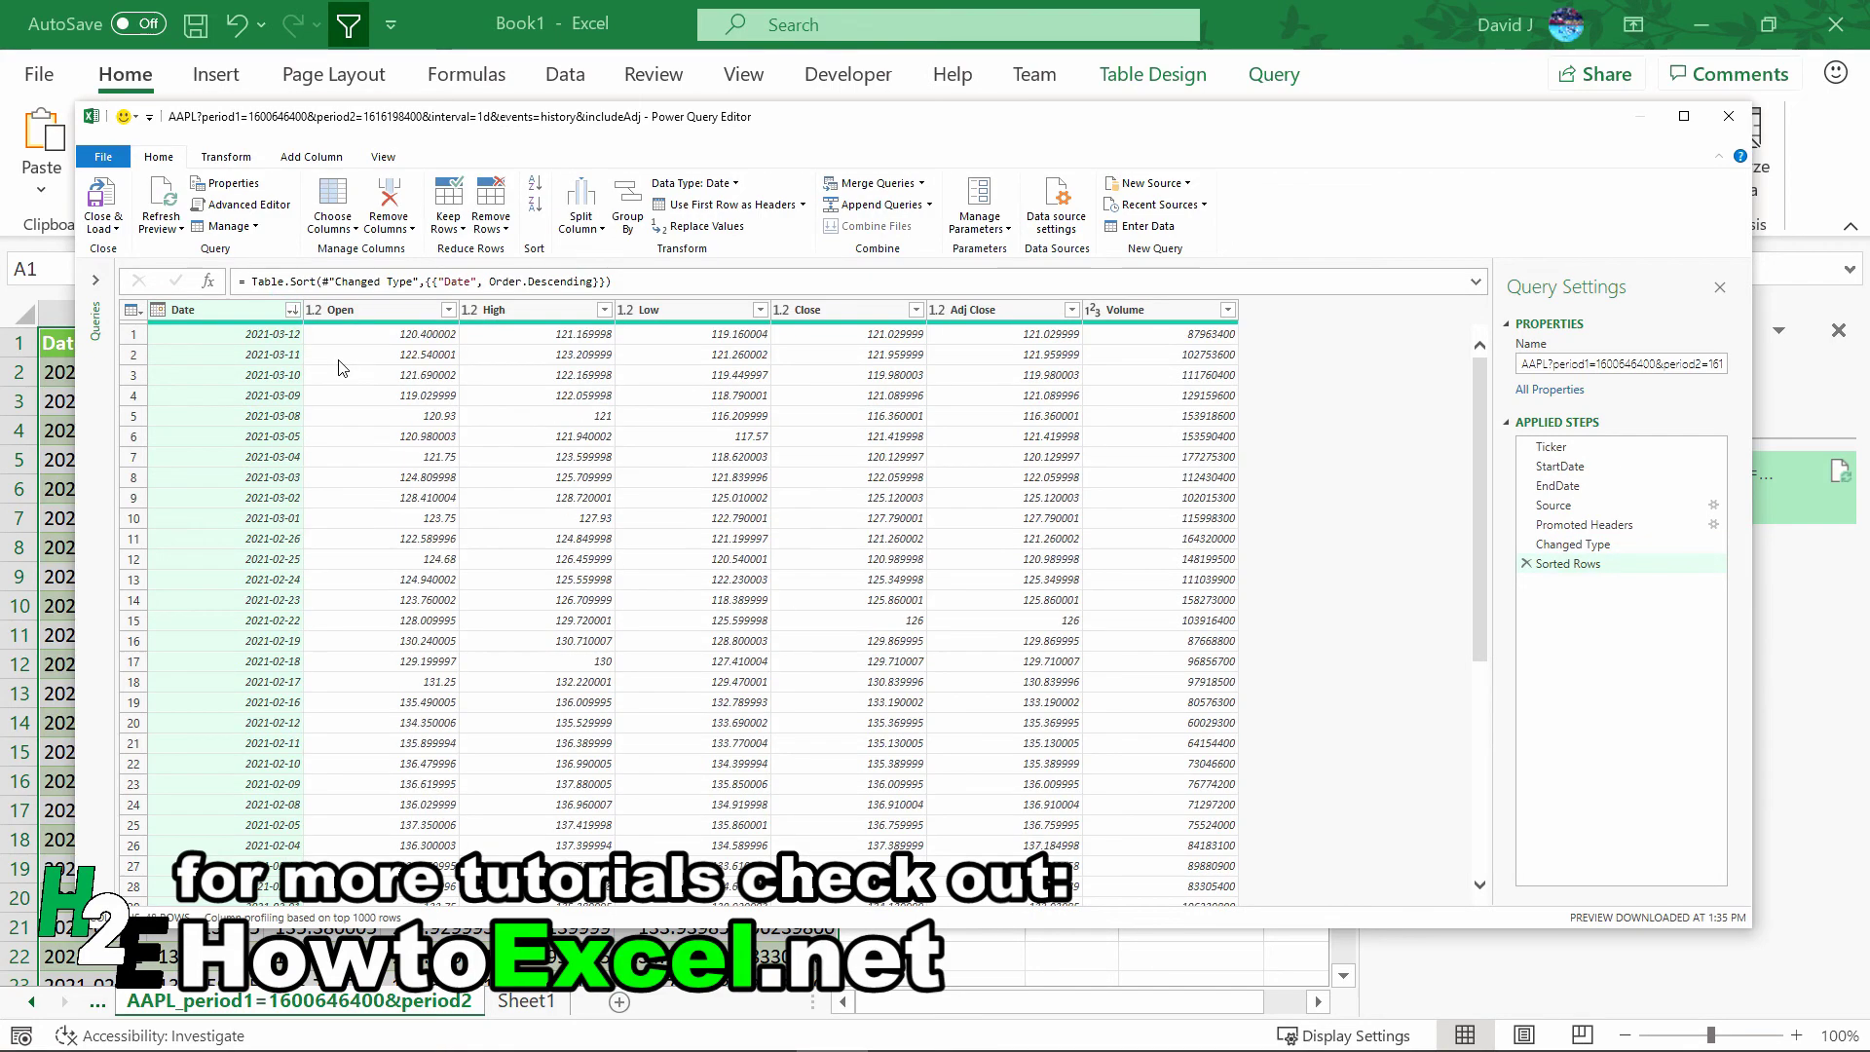
click(101, 198)
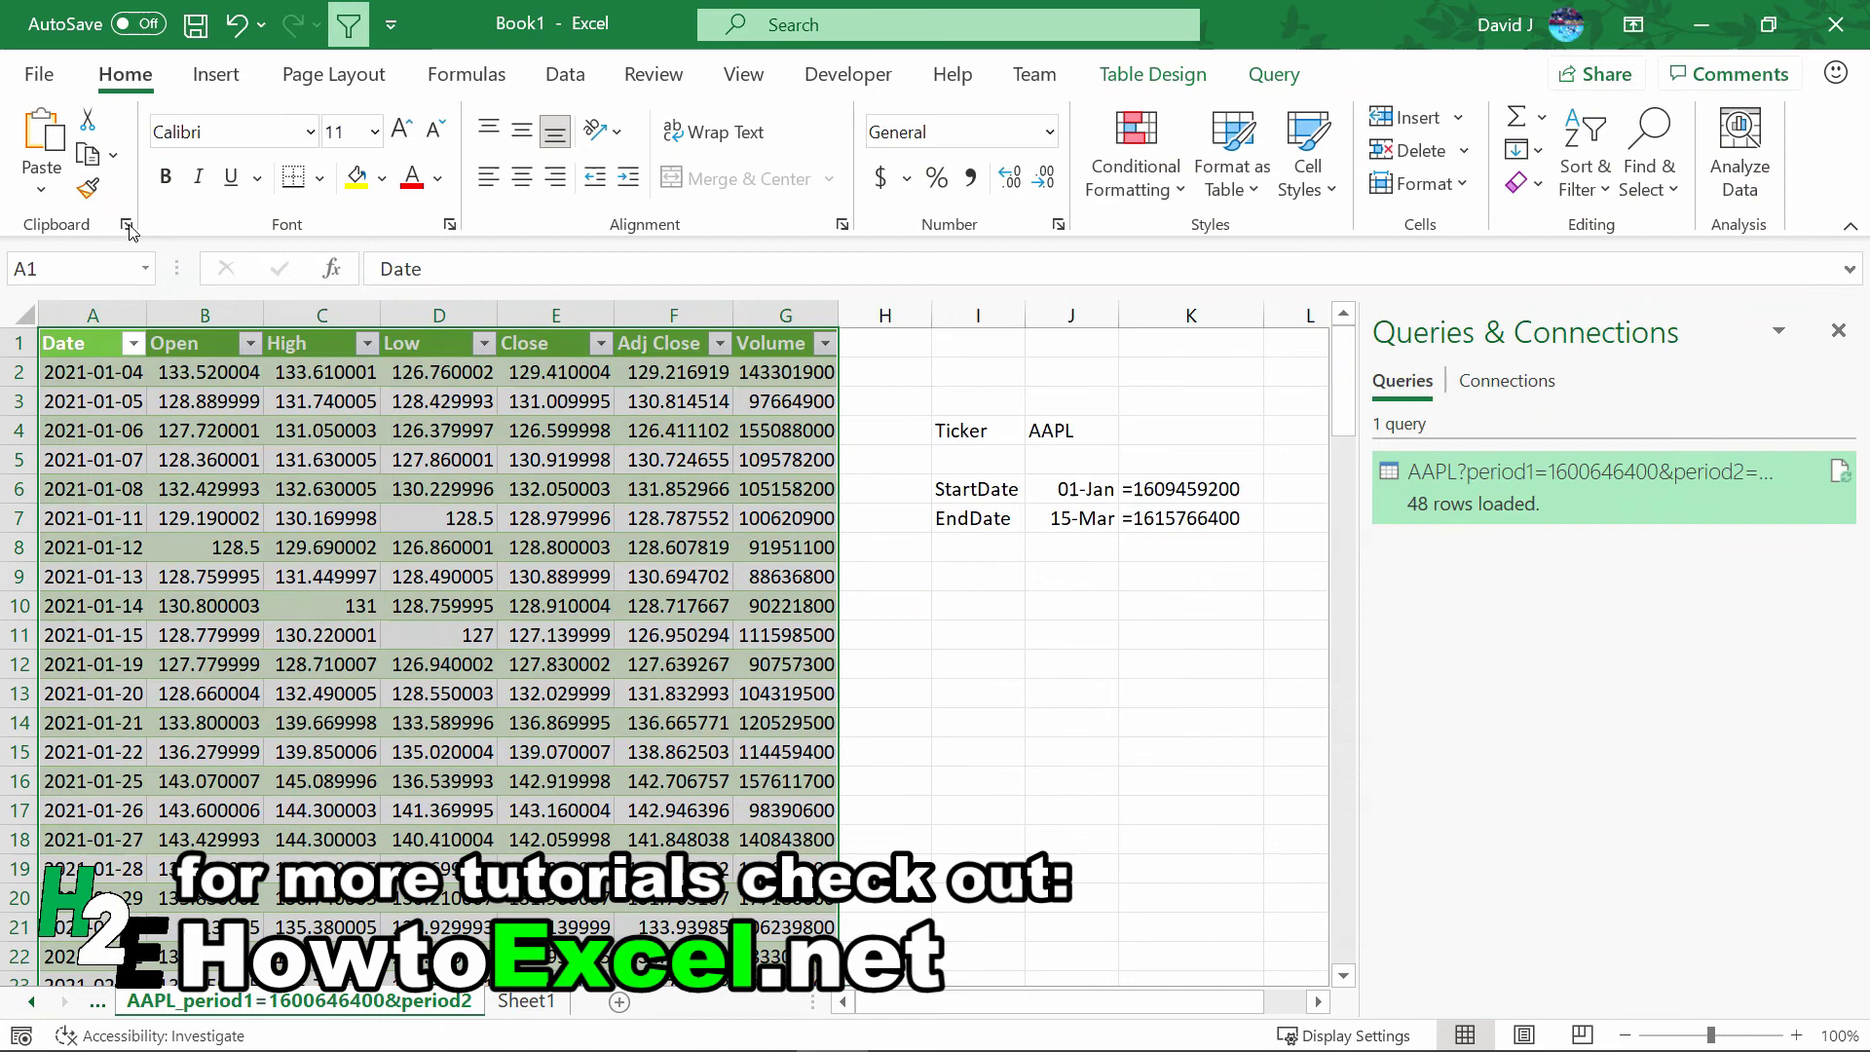
Set the Ticker cell to AMZN and refresh the query to load AMZN prices
click(519, 556)
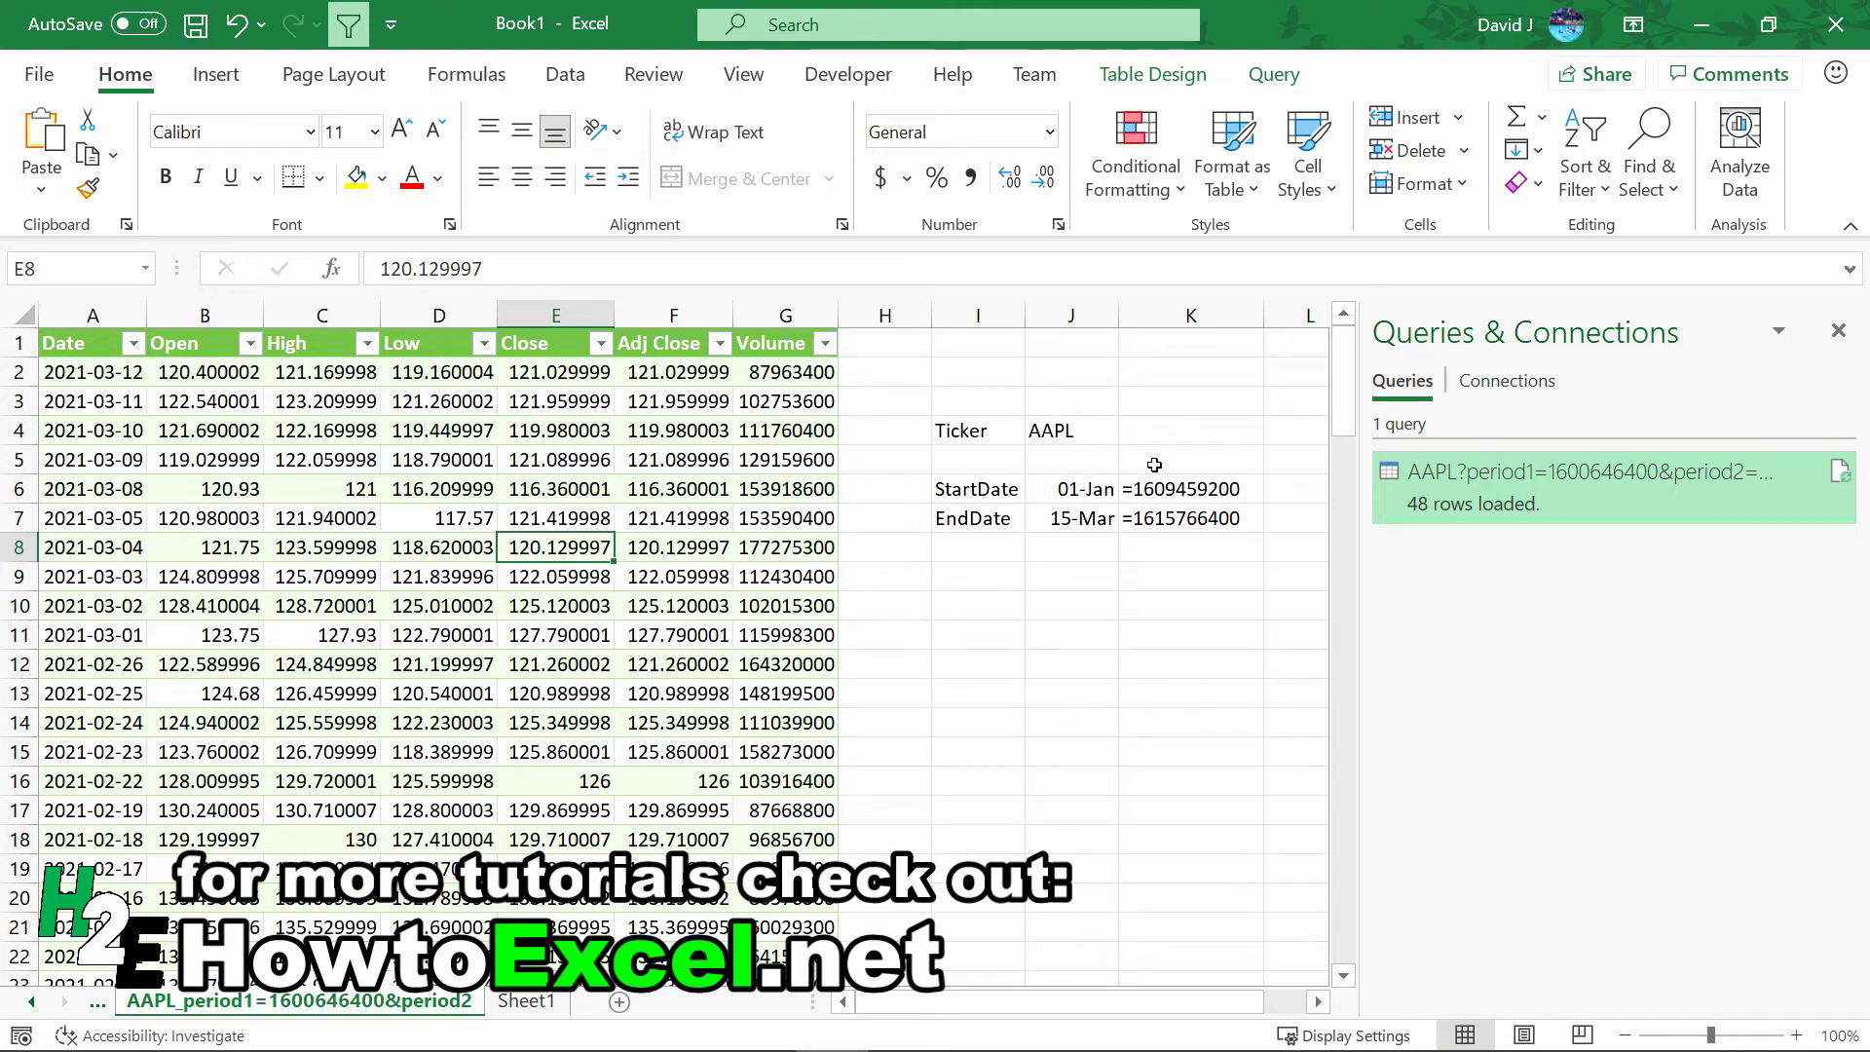
click(1110, 438)
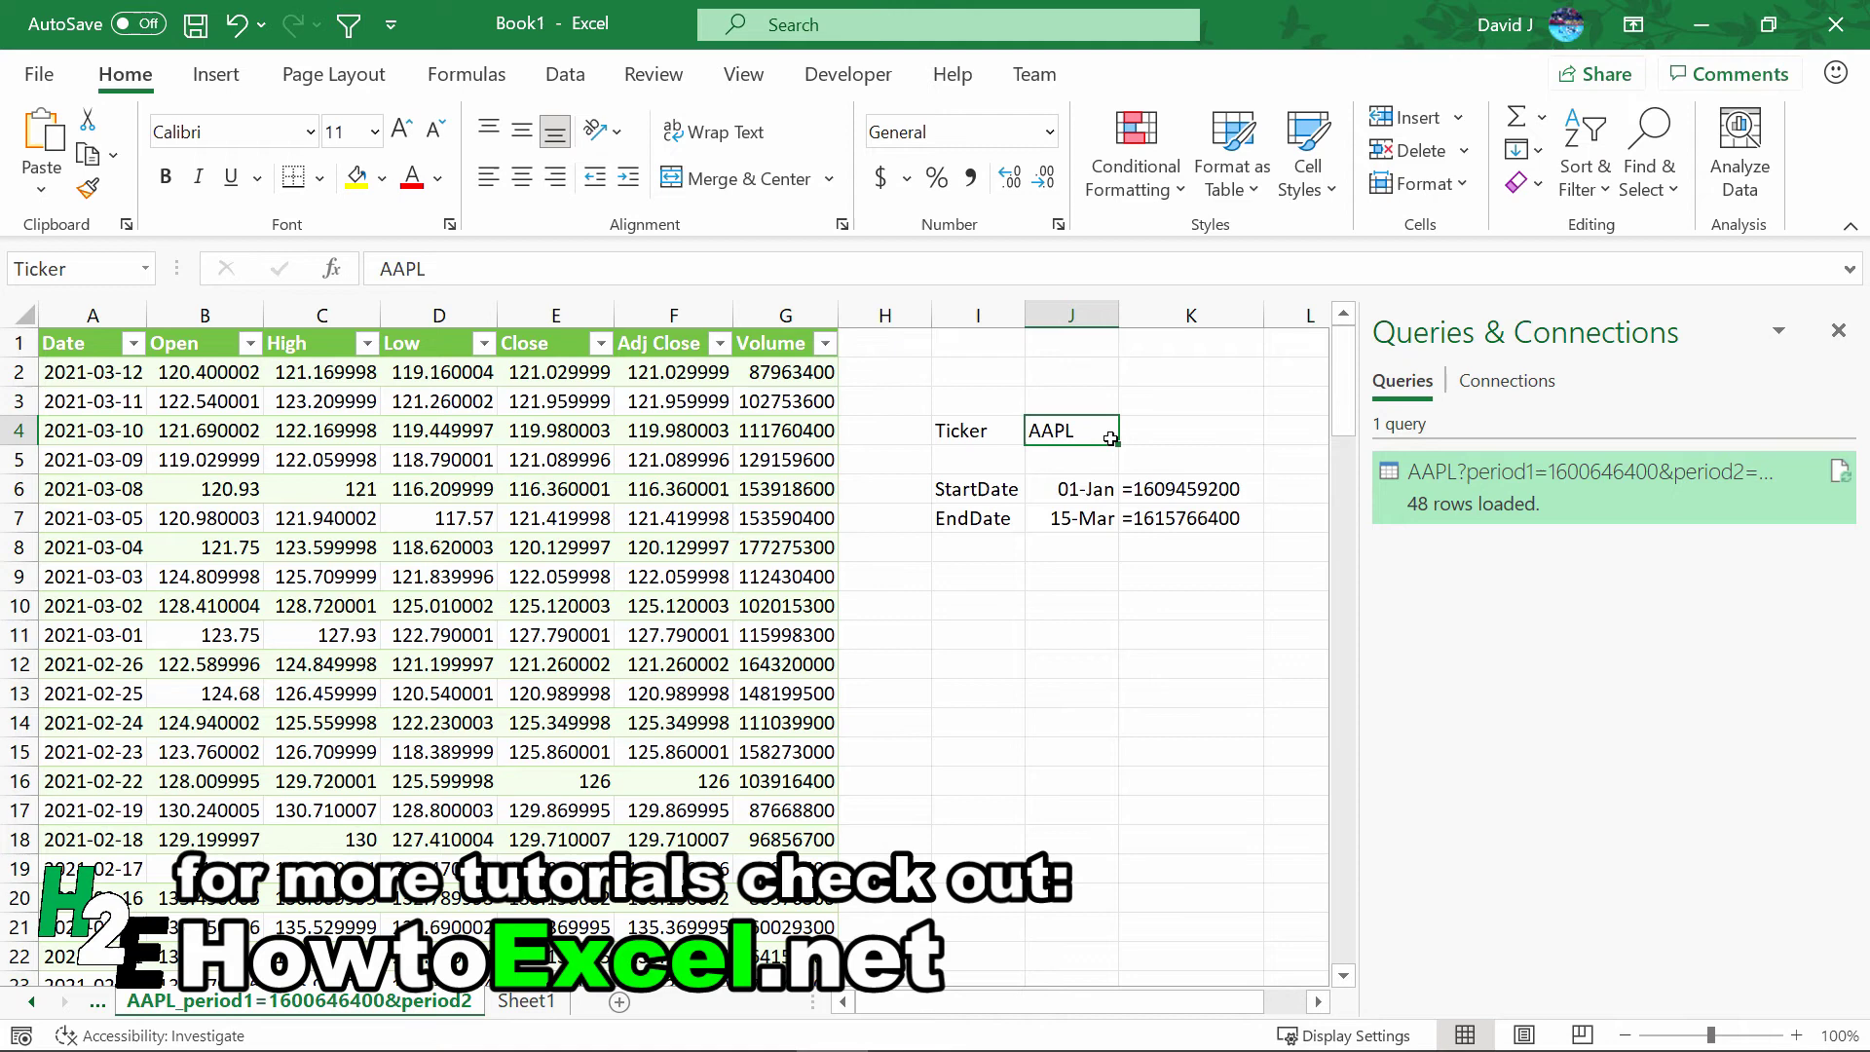
text(AMZN)
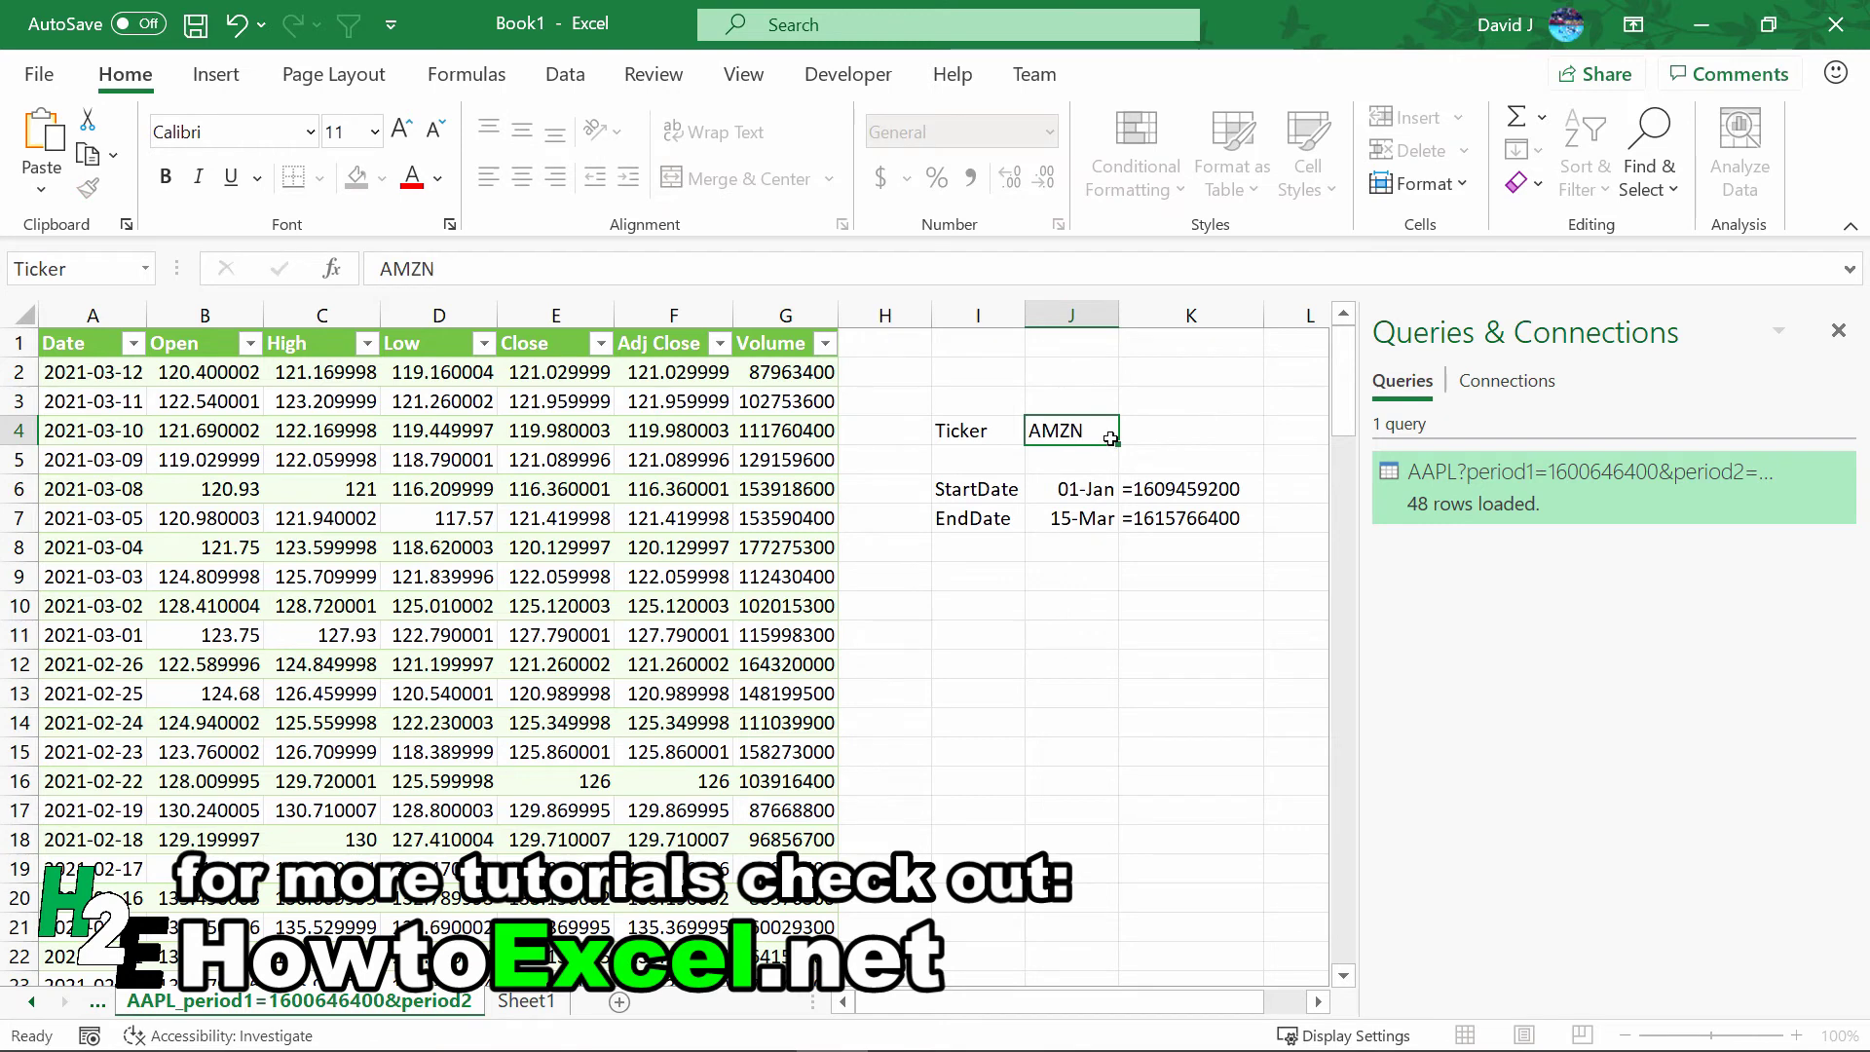
key(Return)
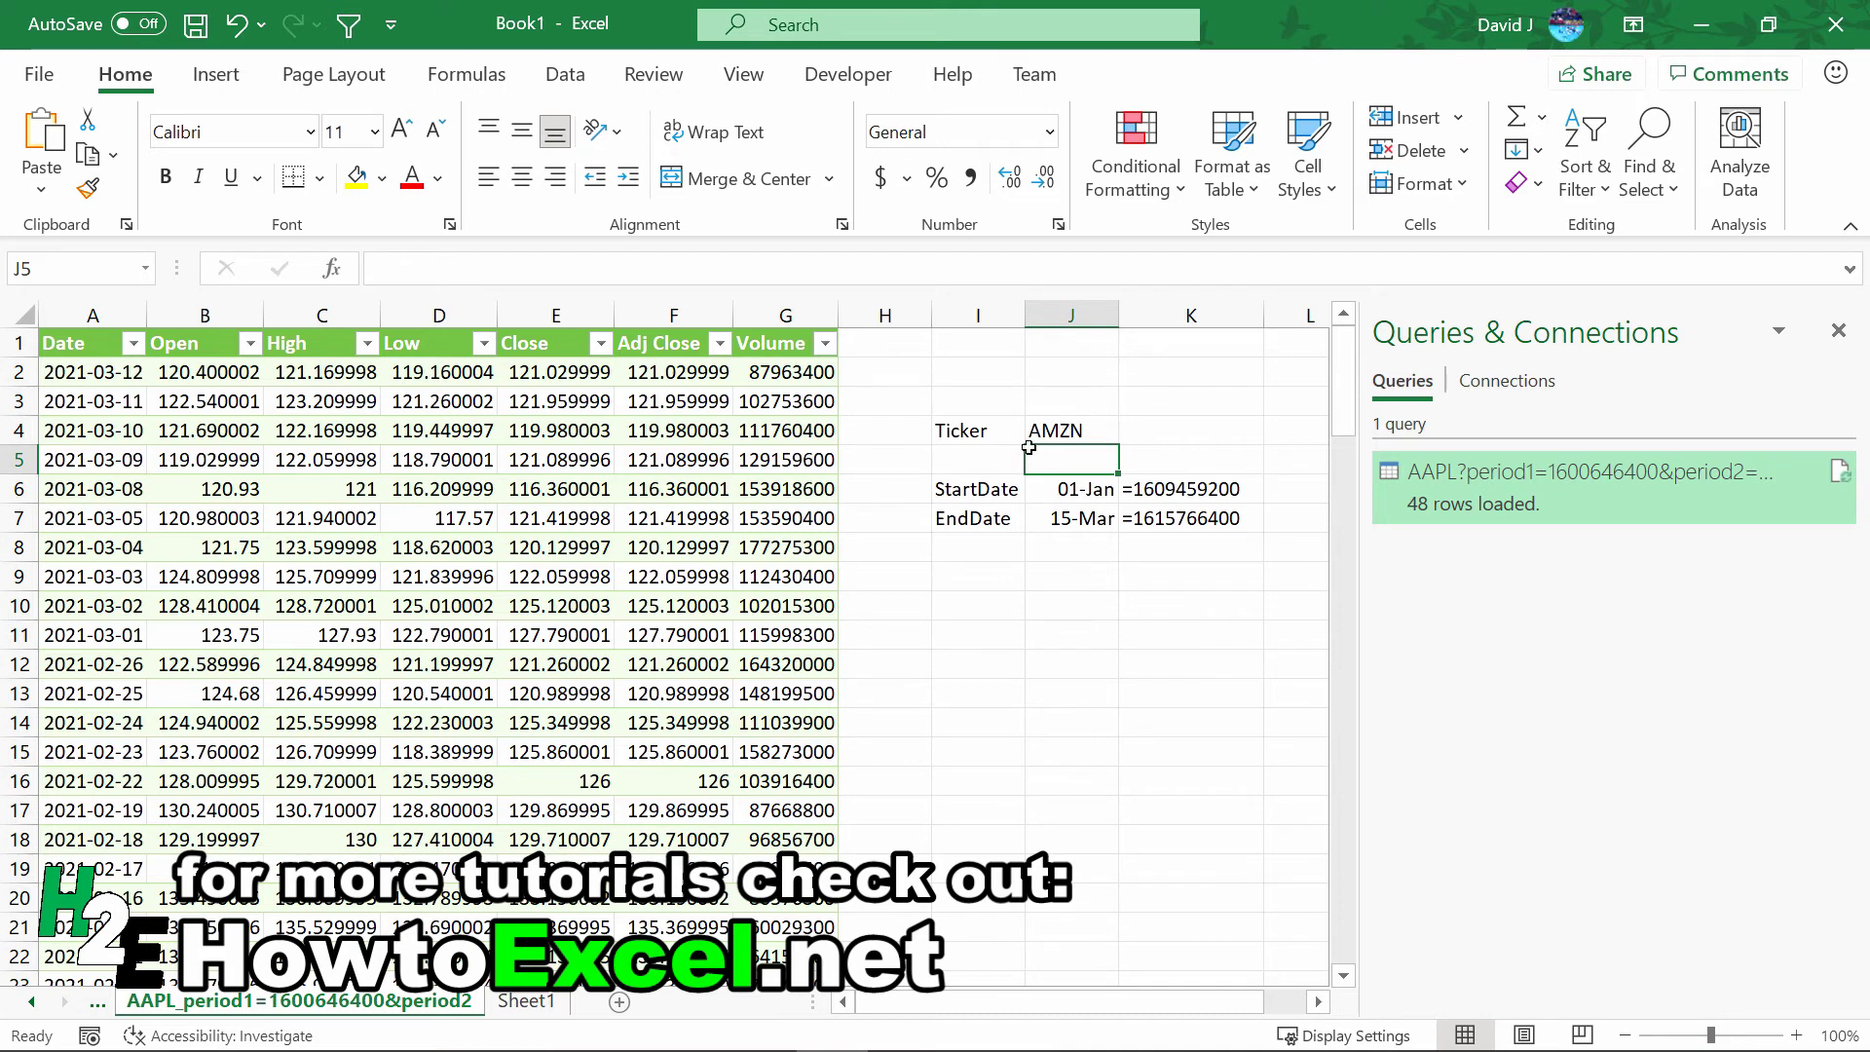
click(577, 78)
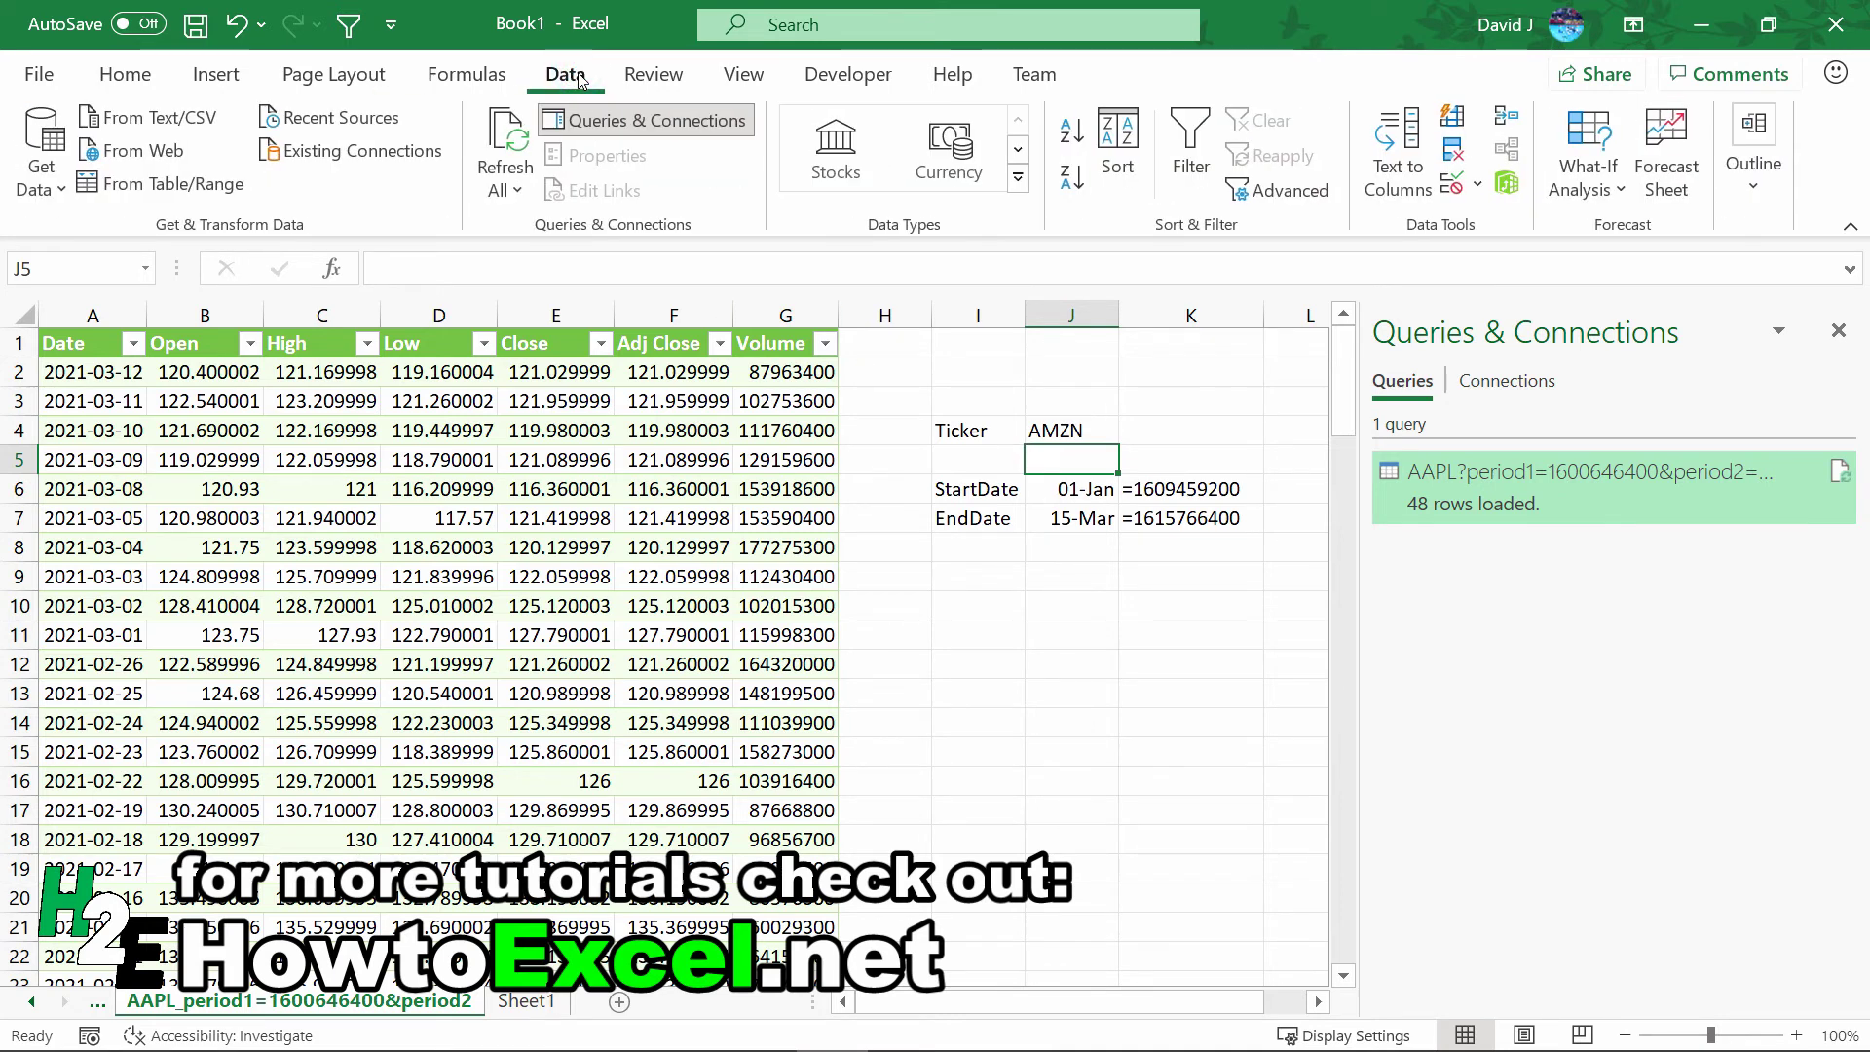
click(424, 492)
right_click(423, 493)
key(Escape)
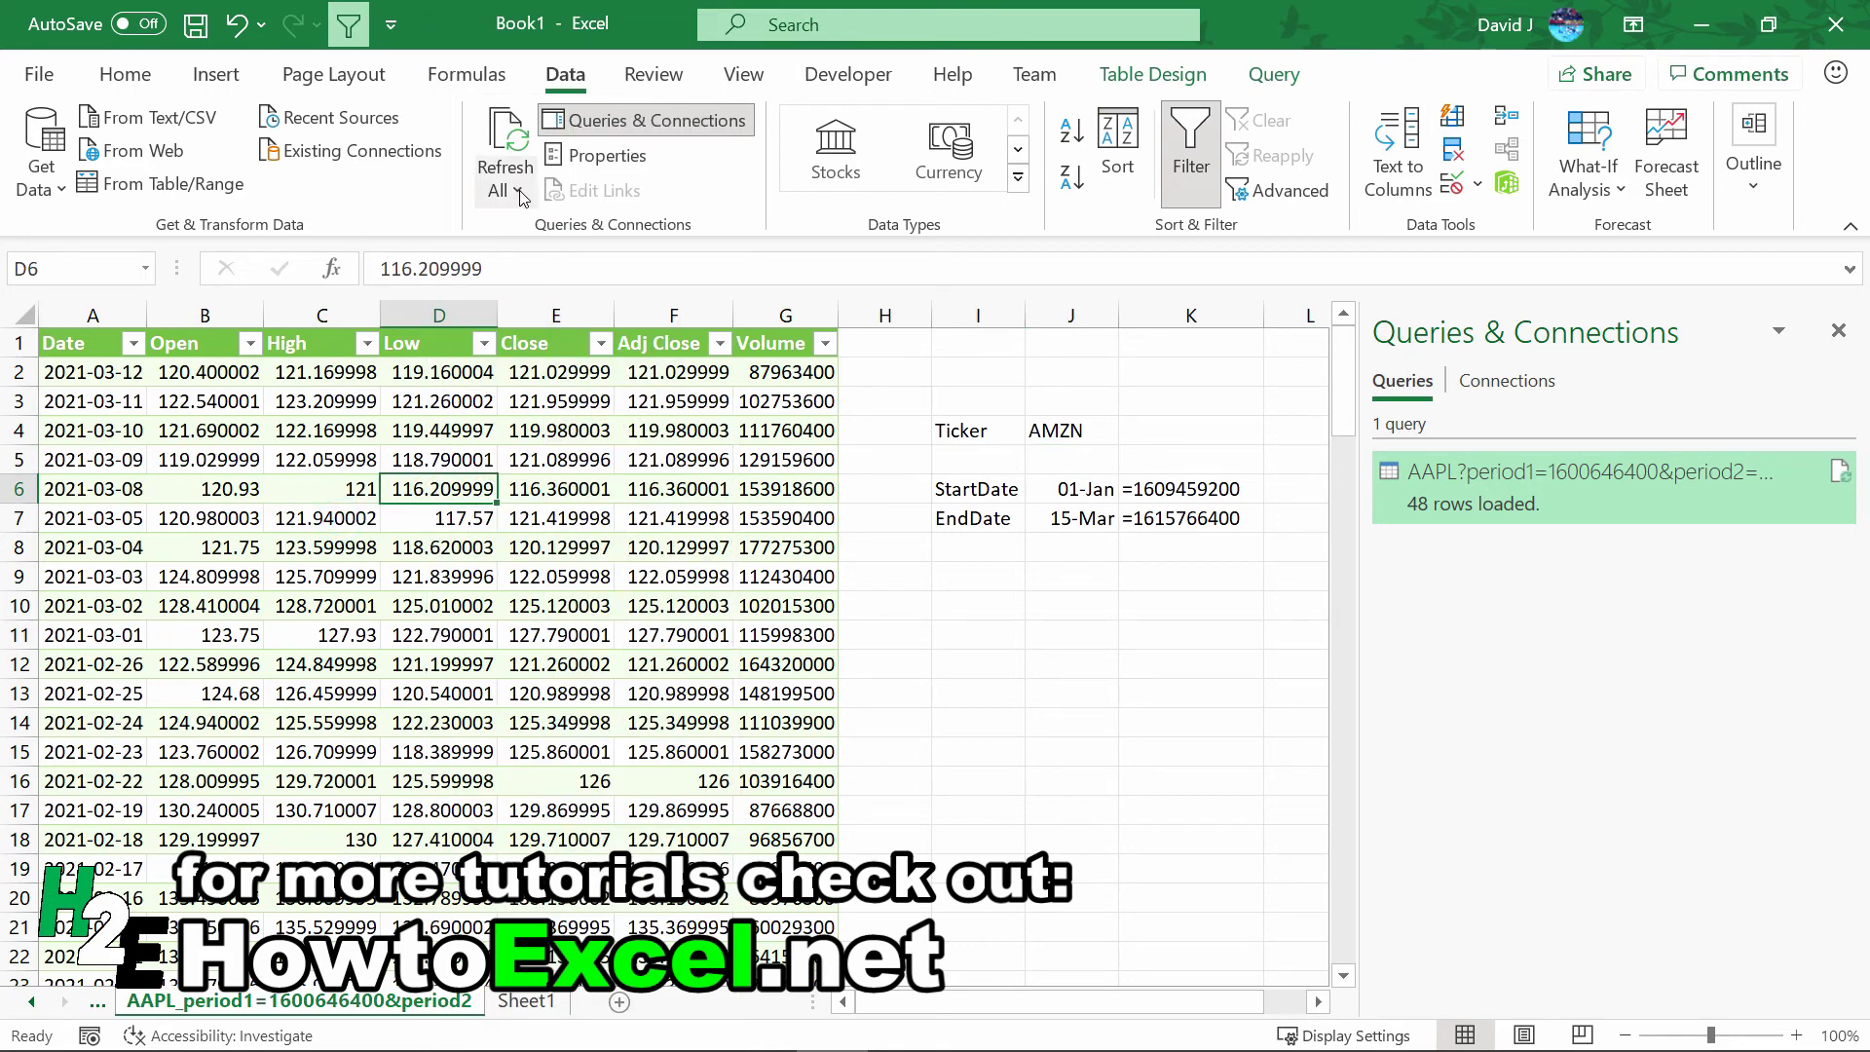
click(516, 141)
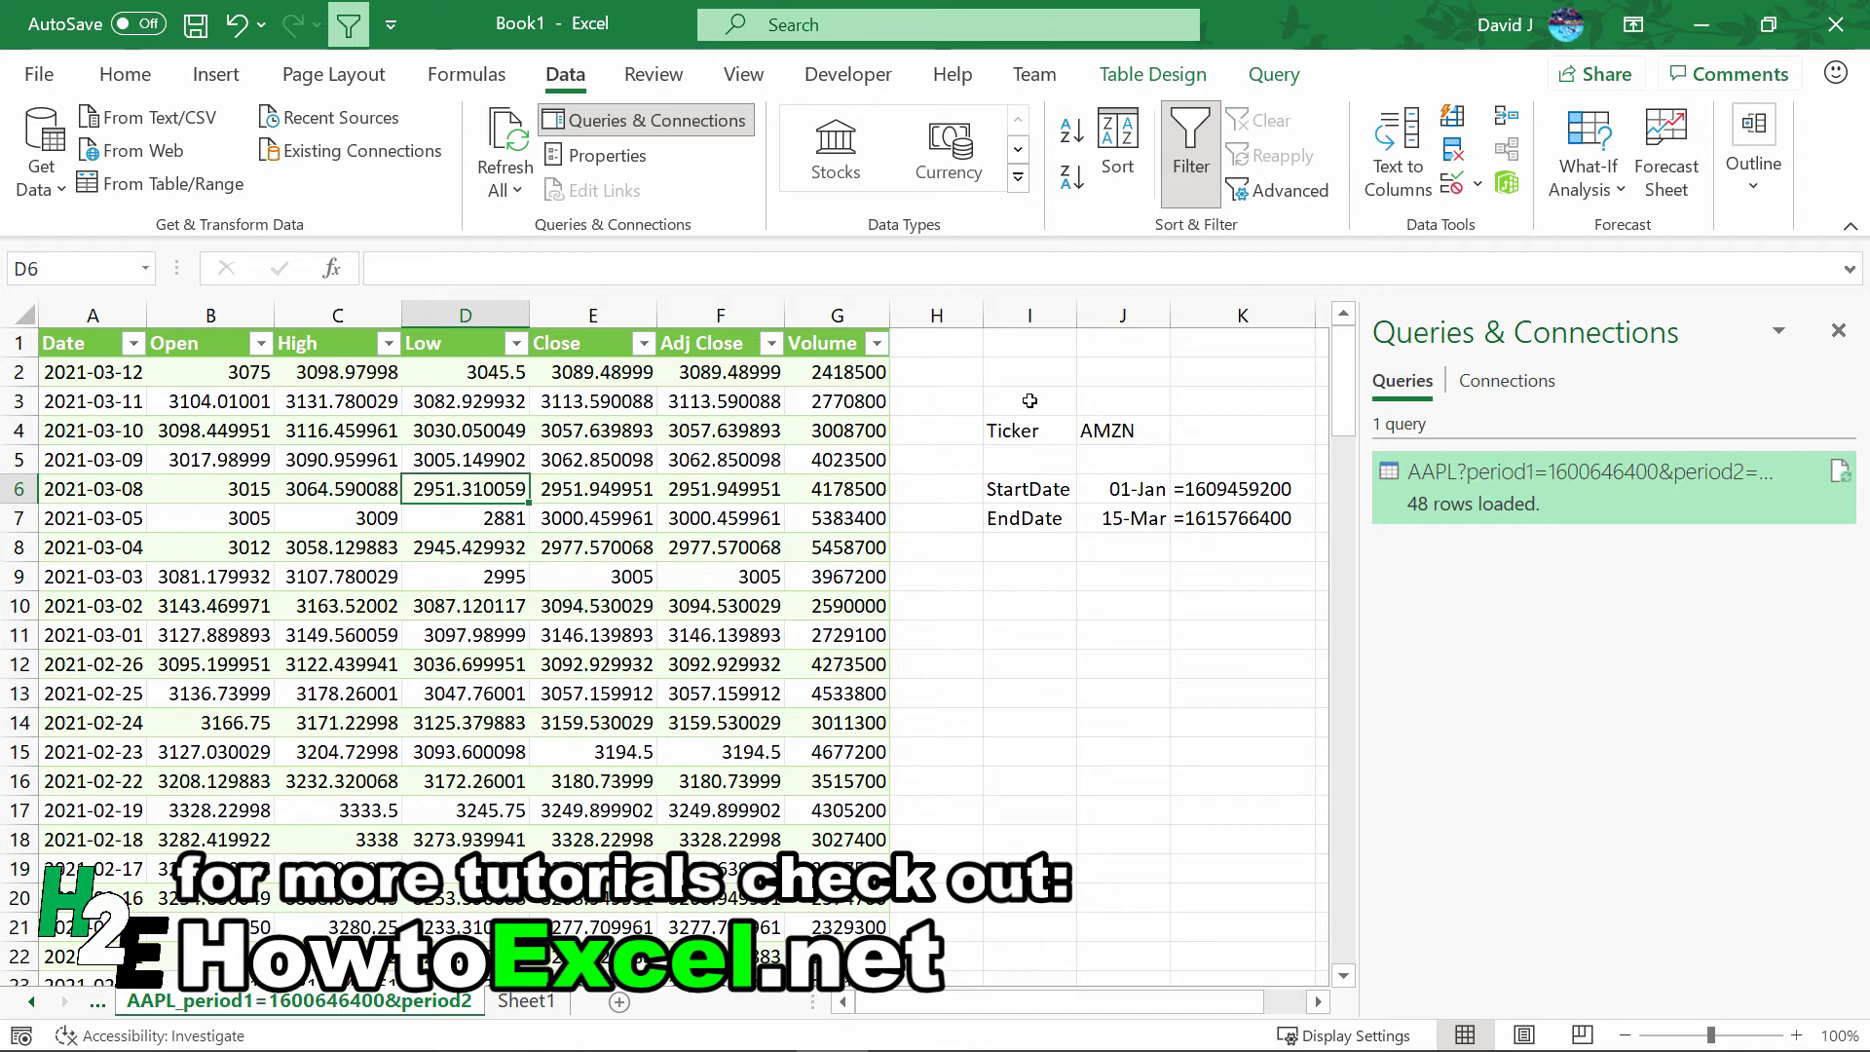
Set EndDate to 20-Mar ('march 20') and refresh to load prices through 2021-03-19
click(1130, 517)
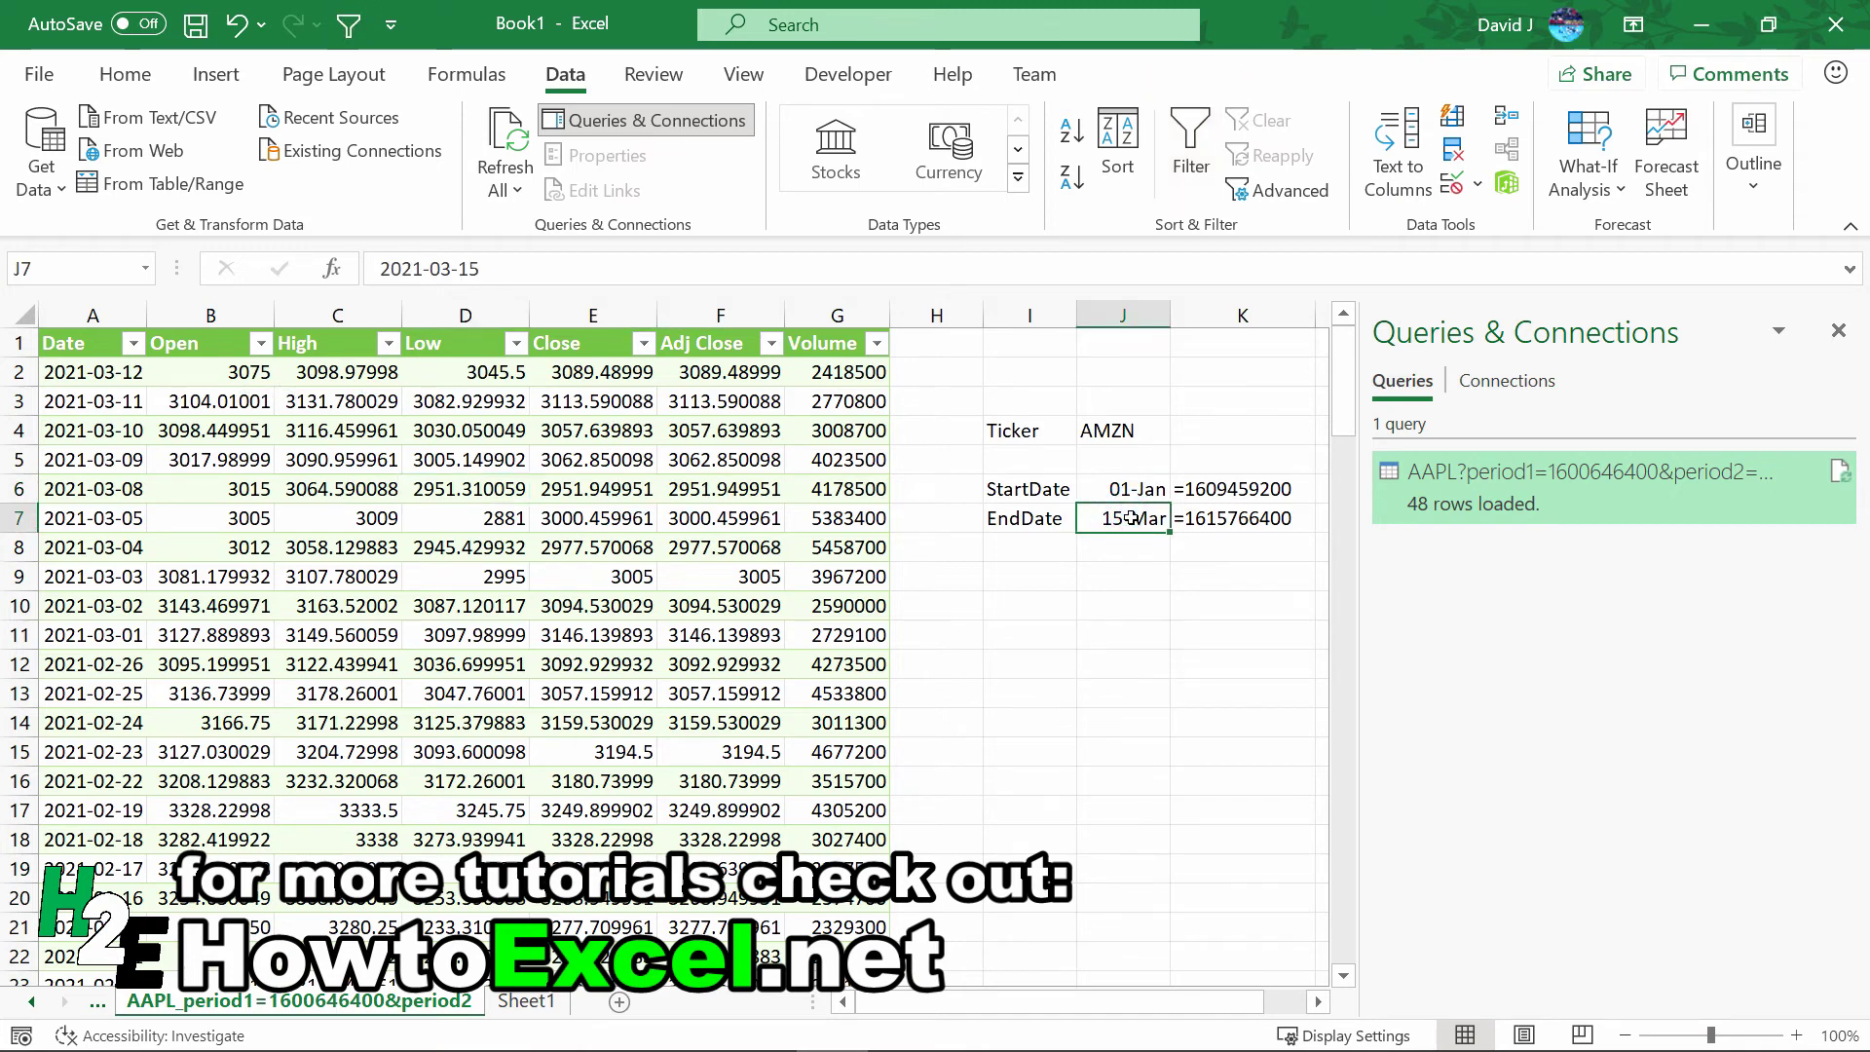
text(march 20)
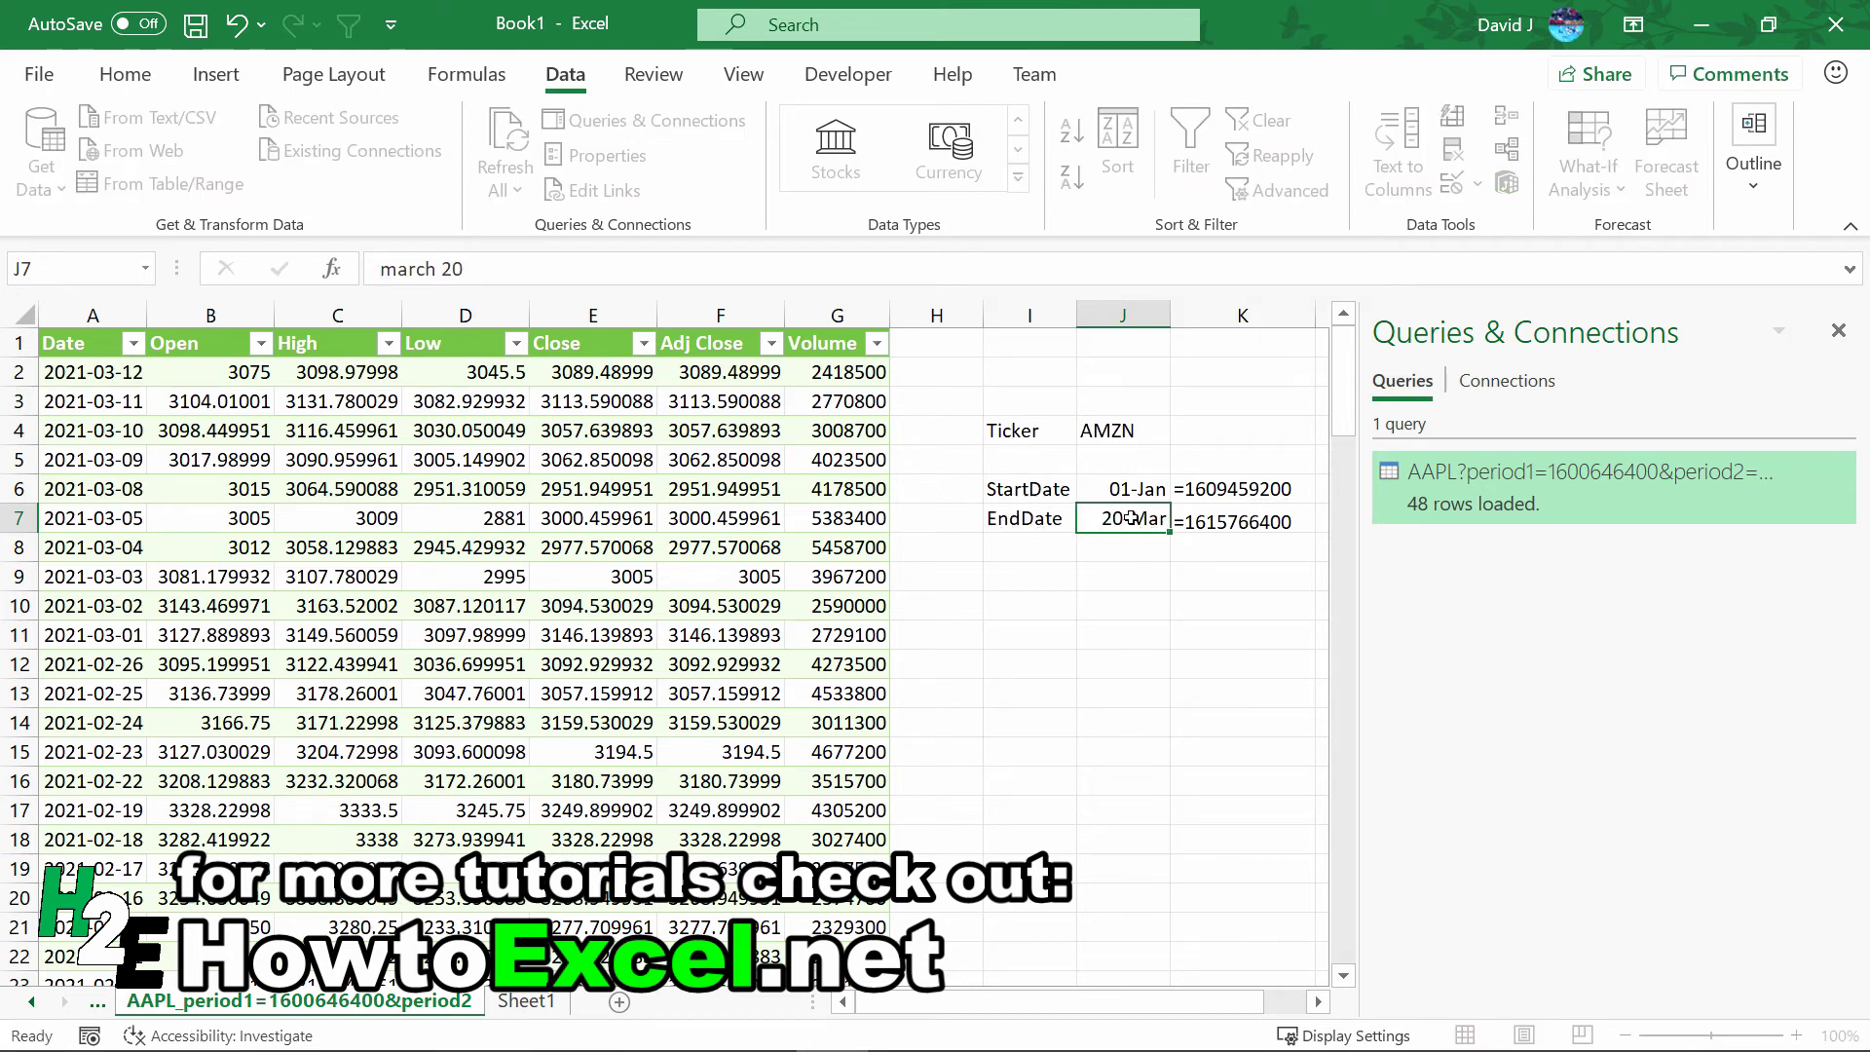
key(Return)
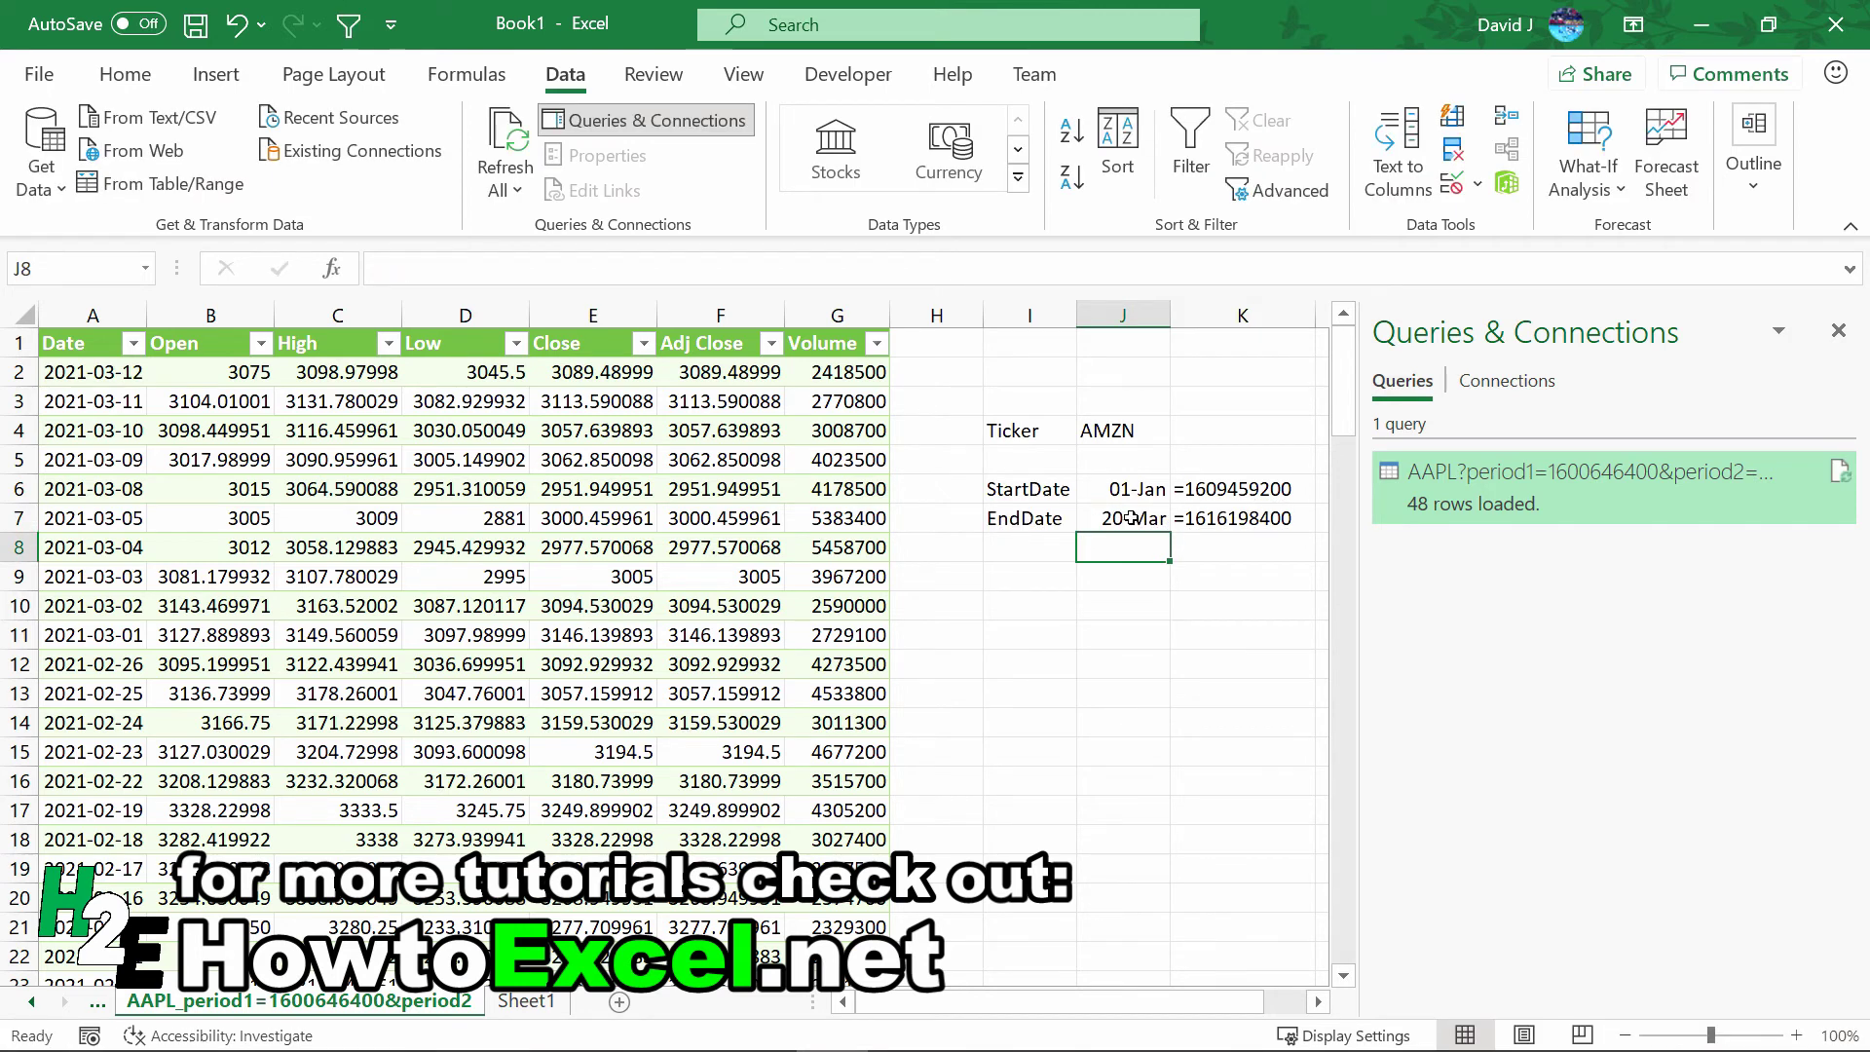
click(510, 137)
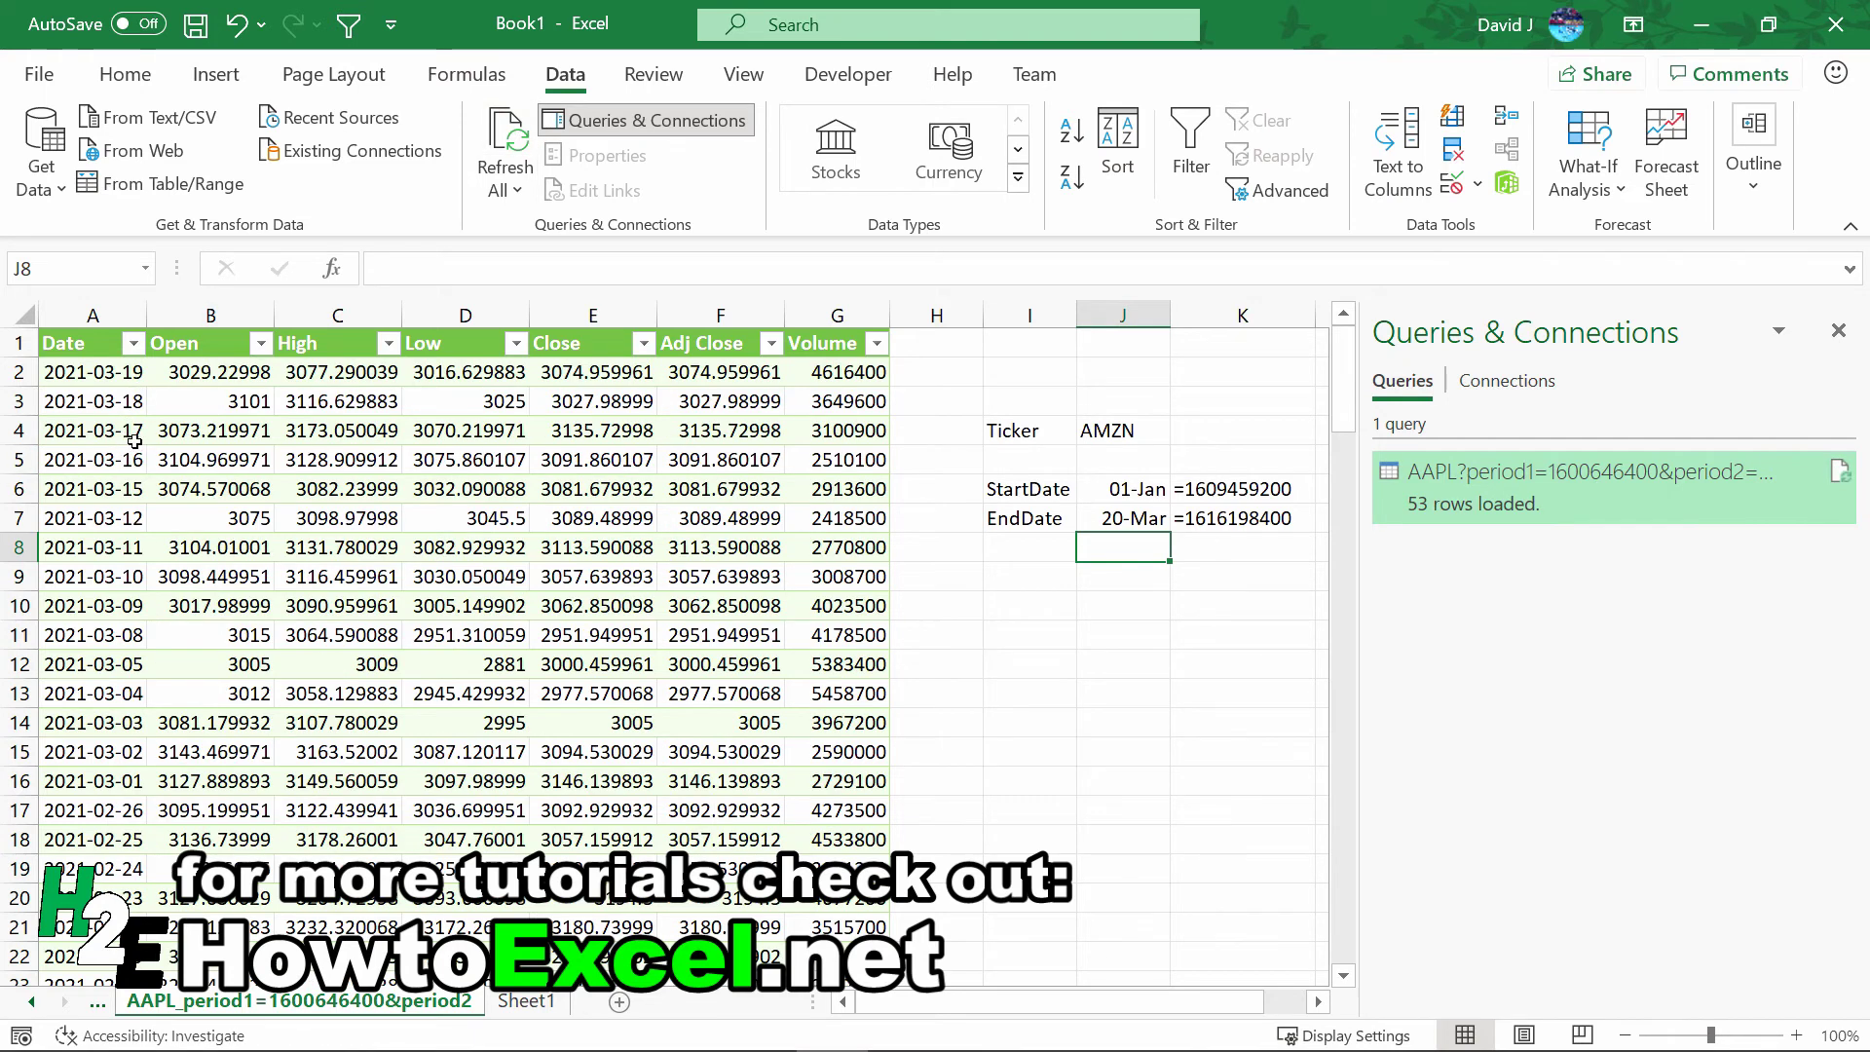
Set the Ticker back to AAPL and refresh the table with AAPL prices
click(1111, 440)
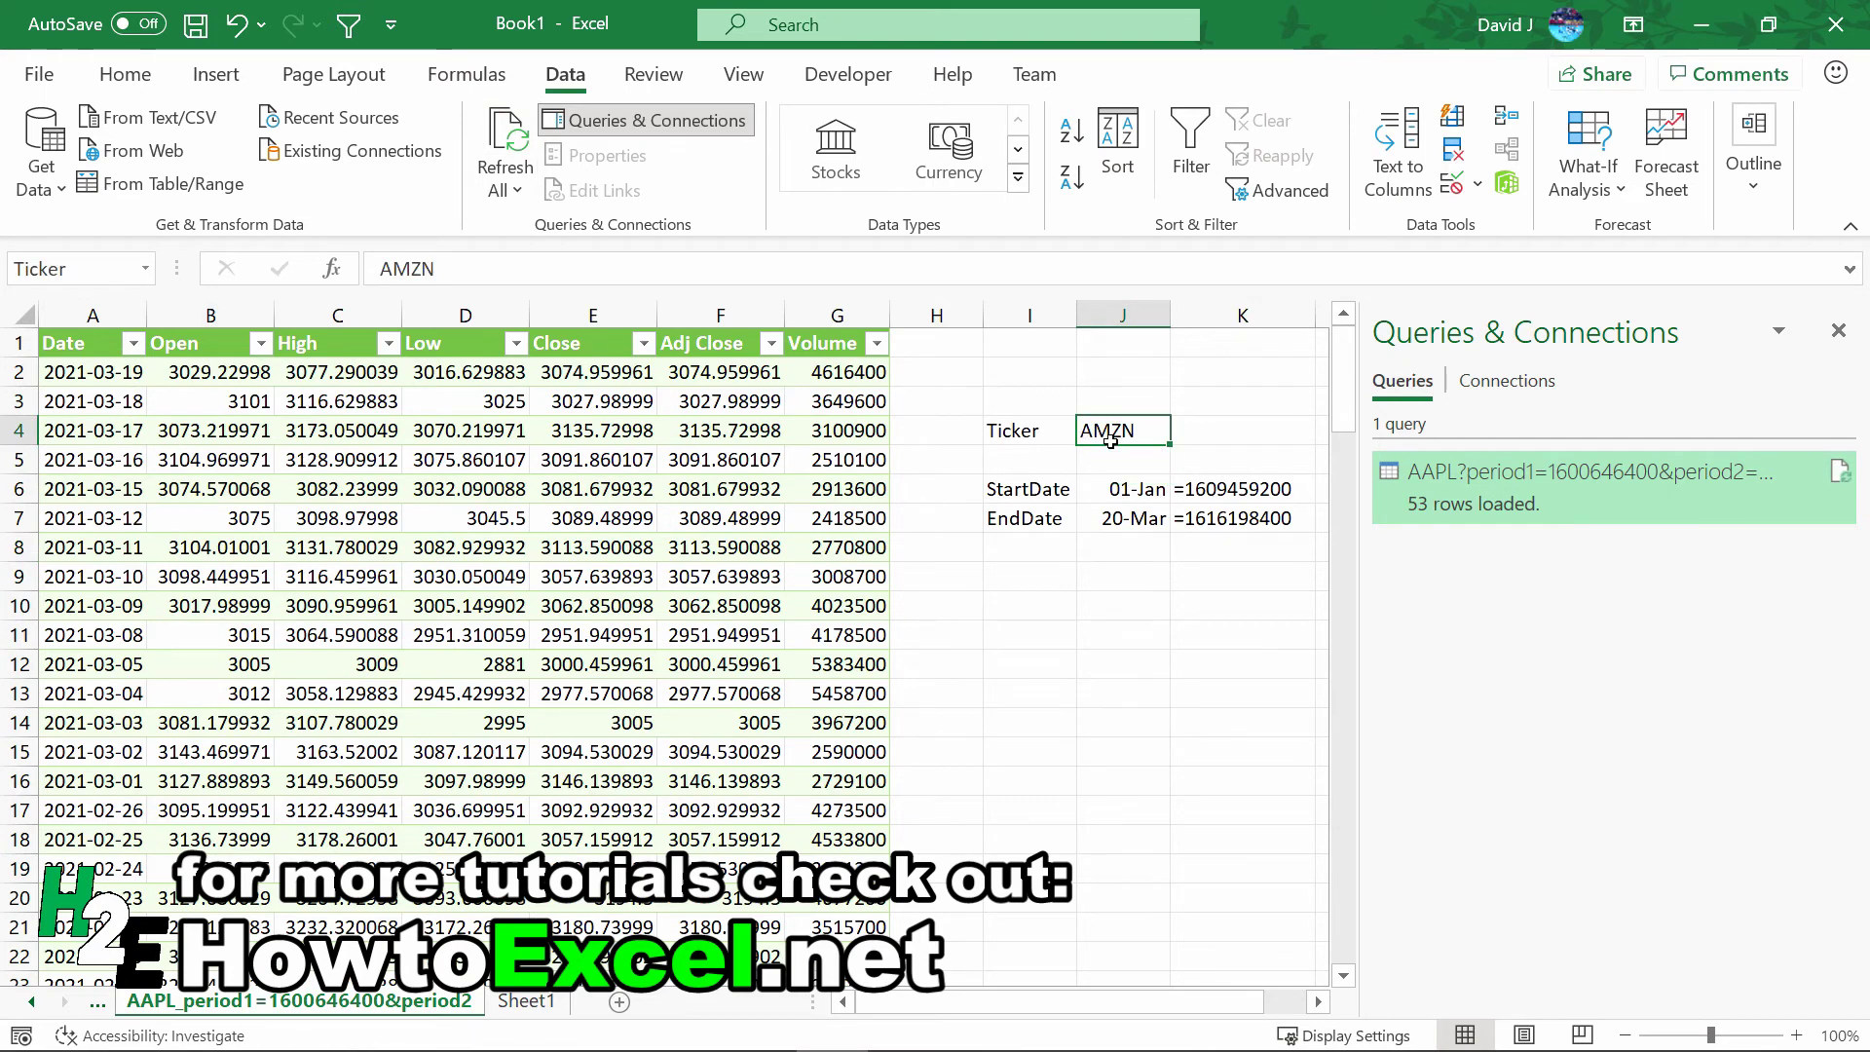
text(AAPL)
key(Return)
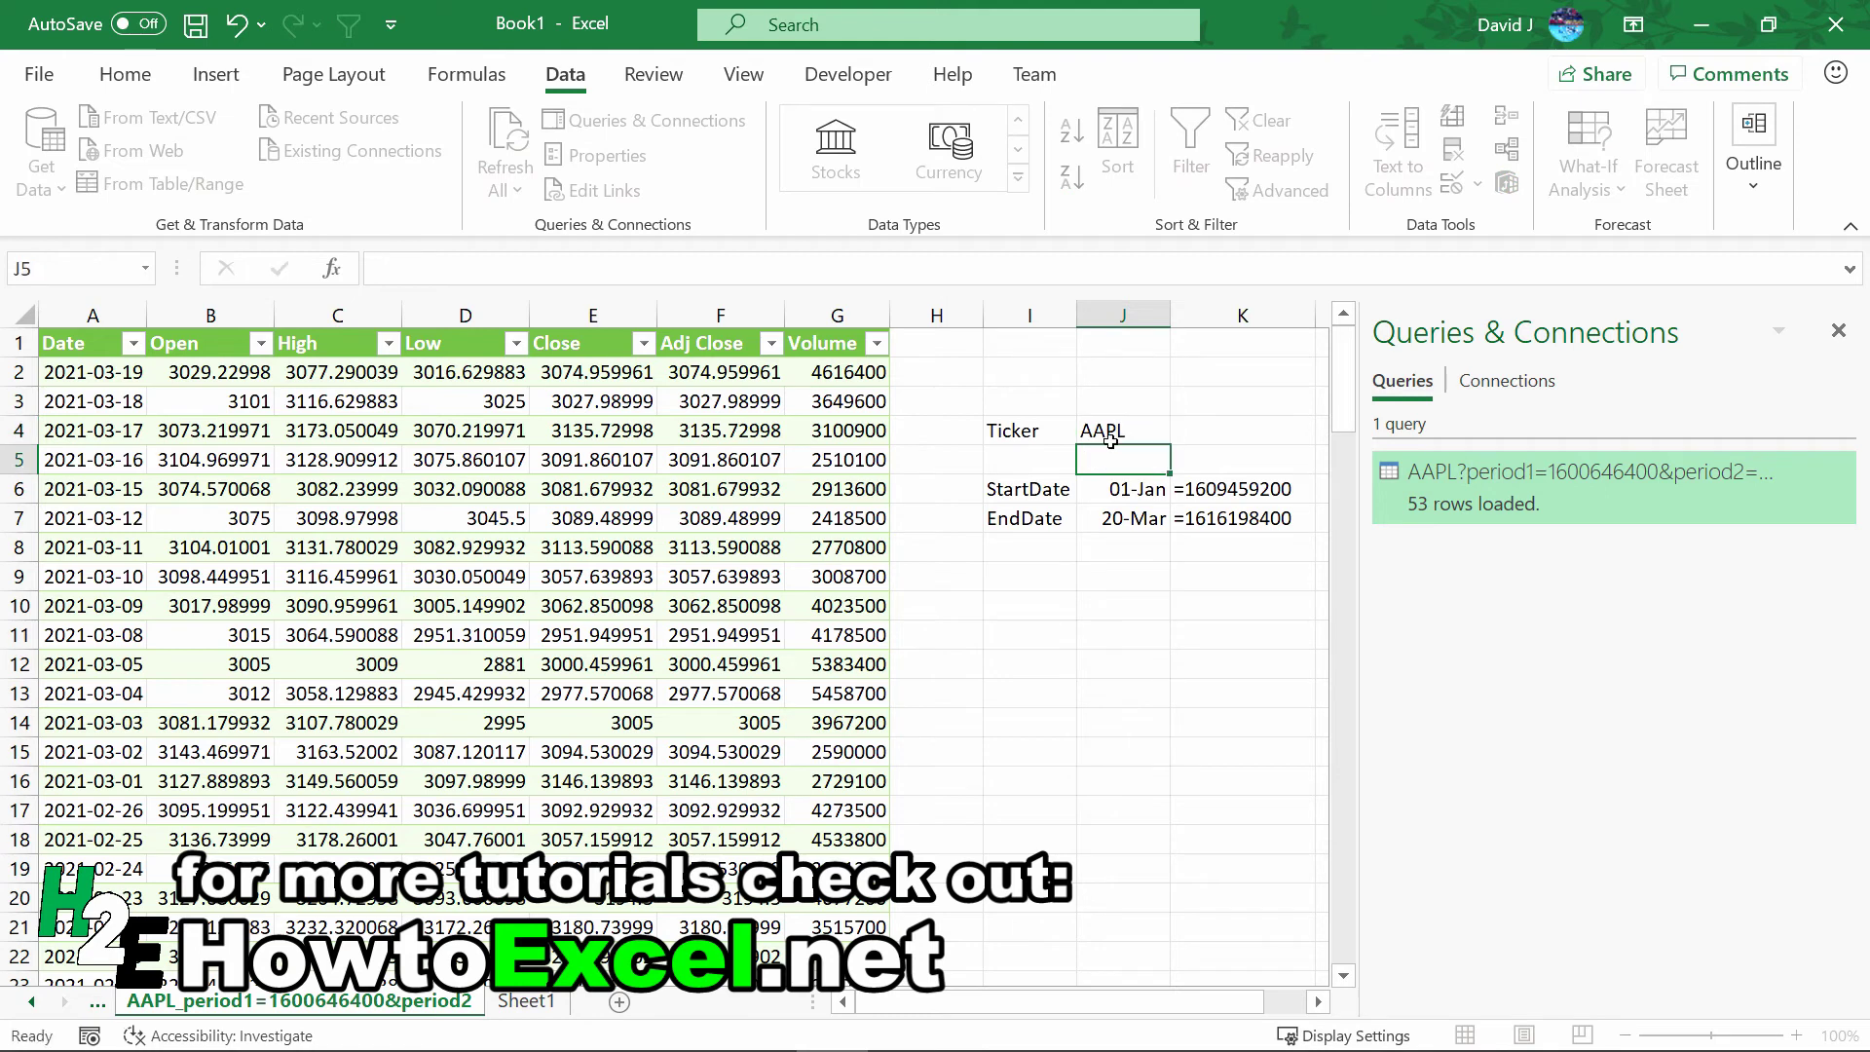
click(513, 130)
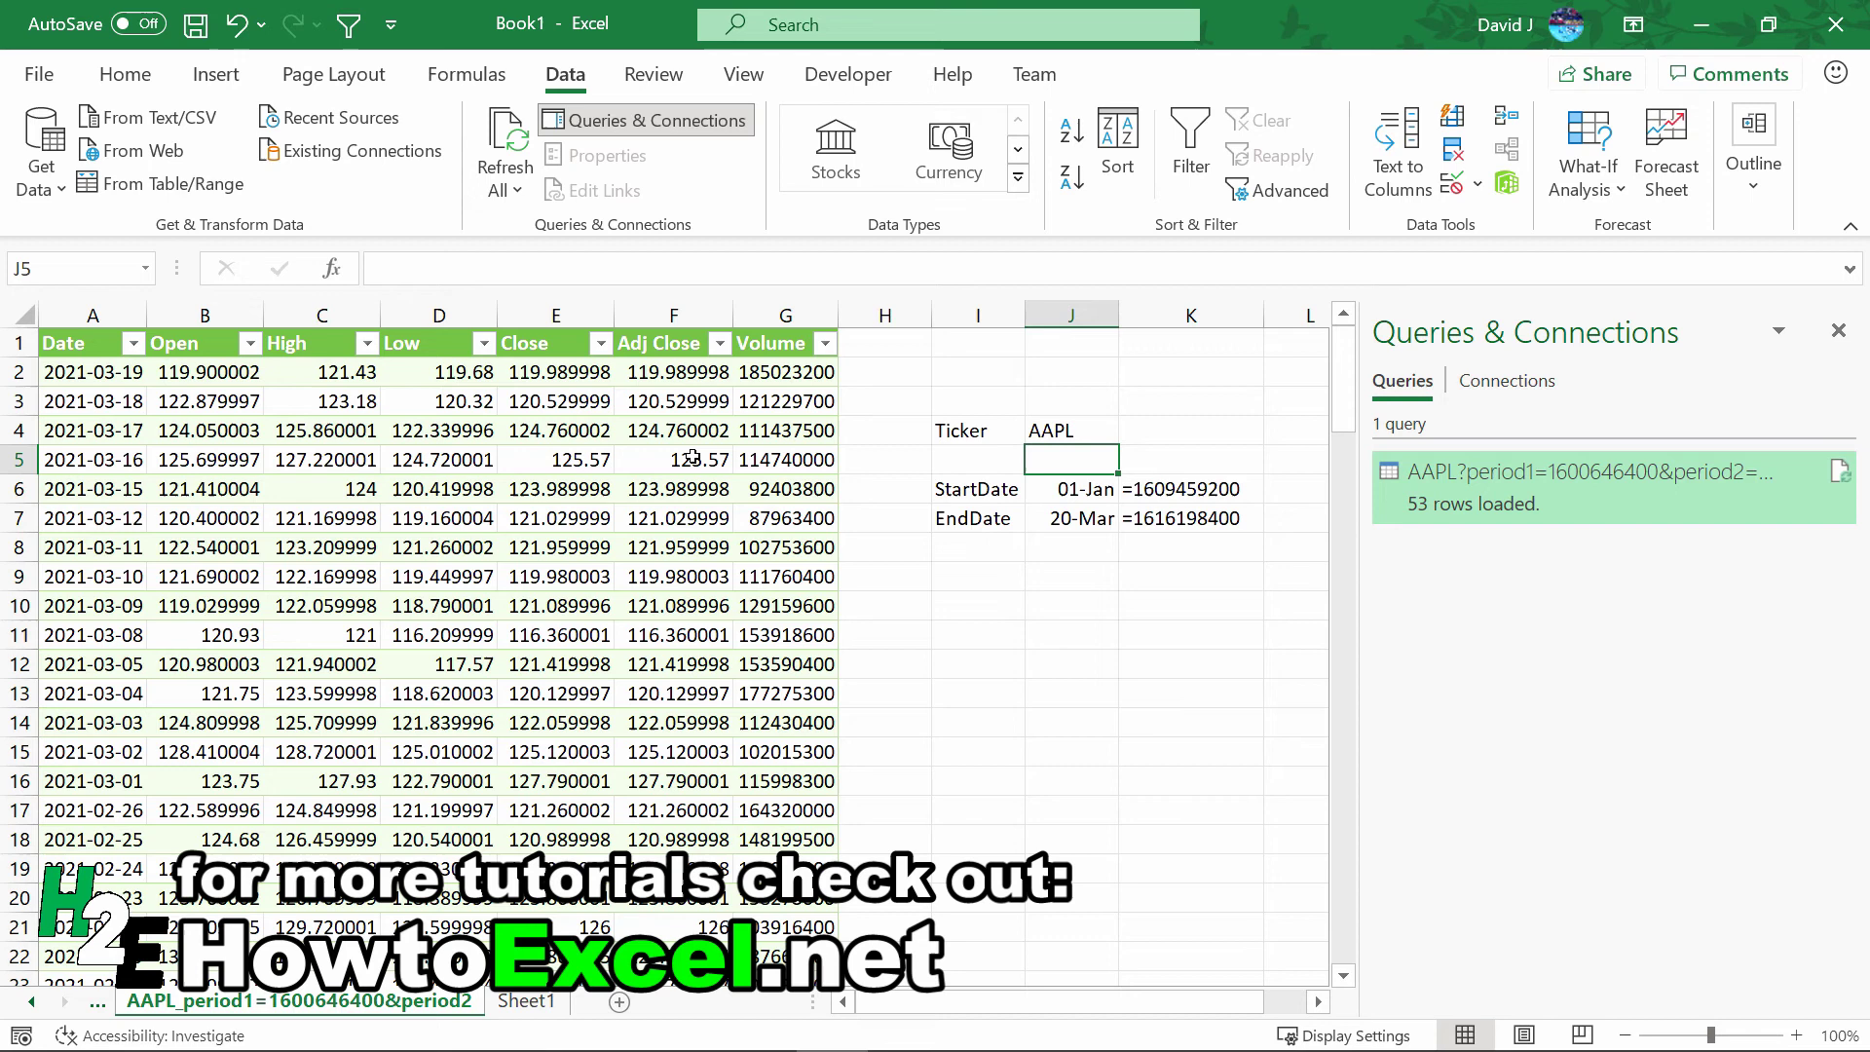
Set the Ticker to GOOG and refresh to load GOOG prices
click(1055, 438)
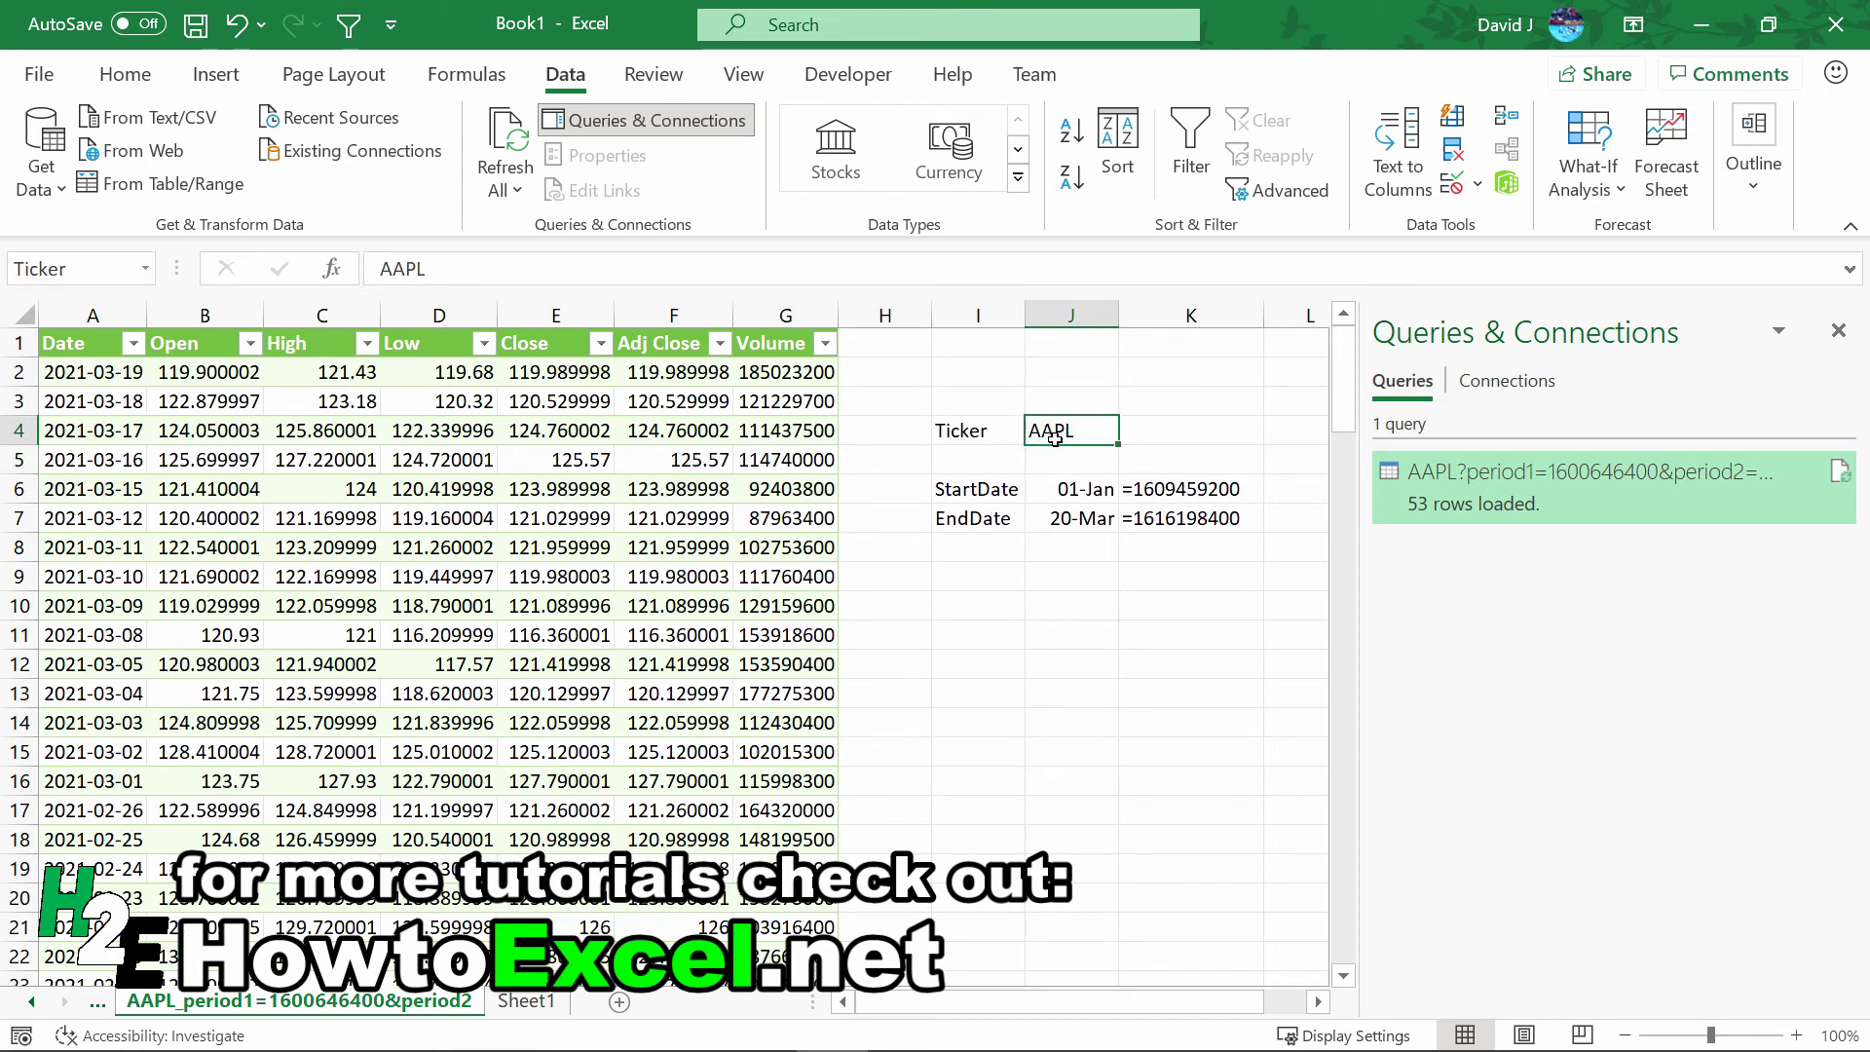
text(GOOG)
key(Return)
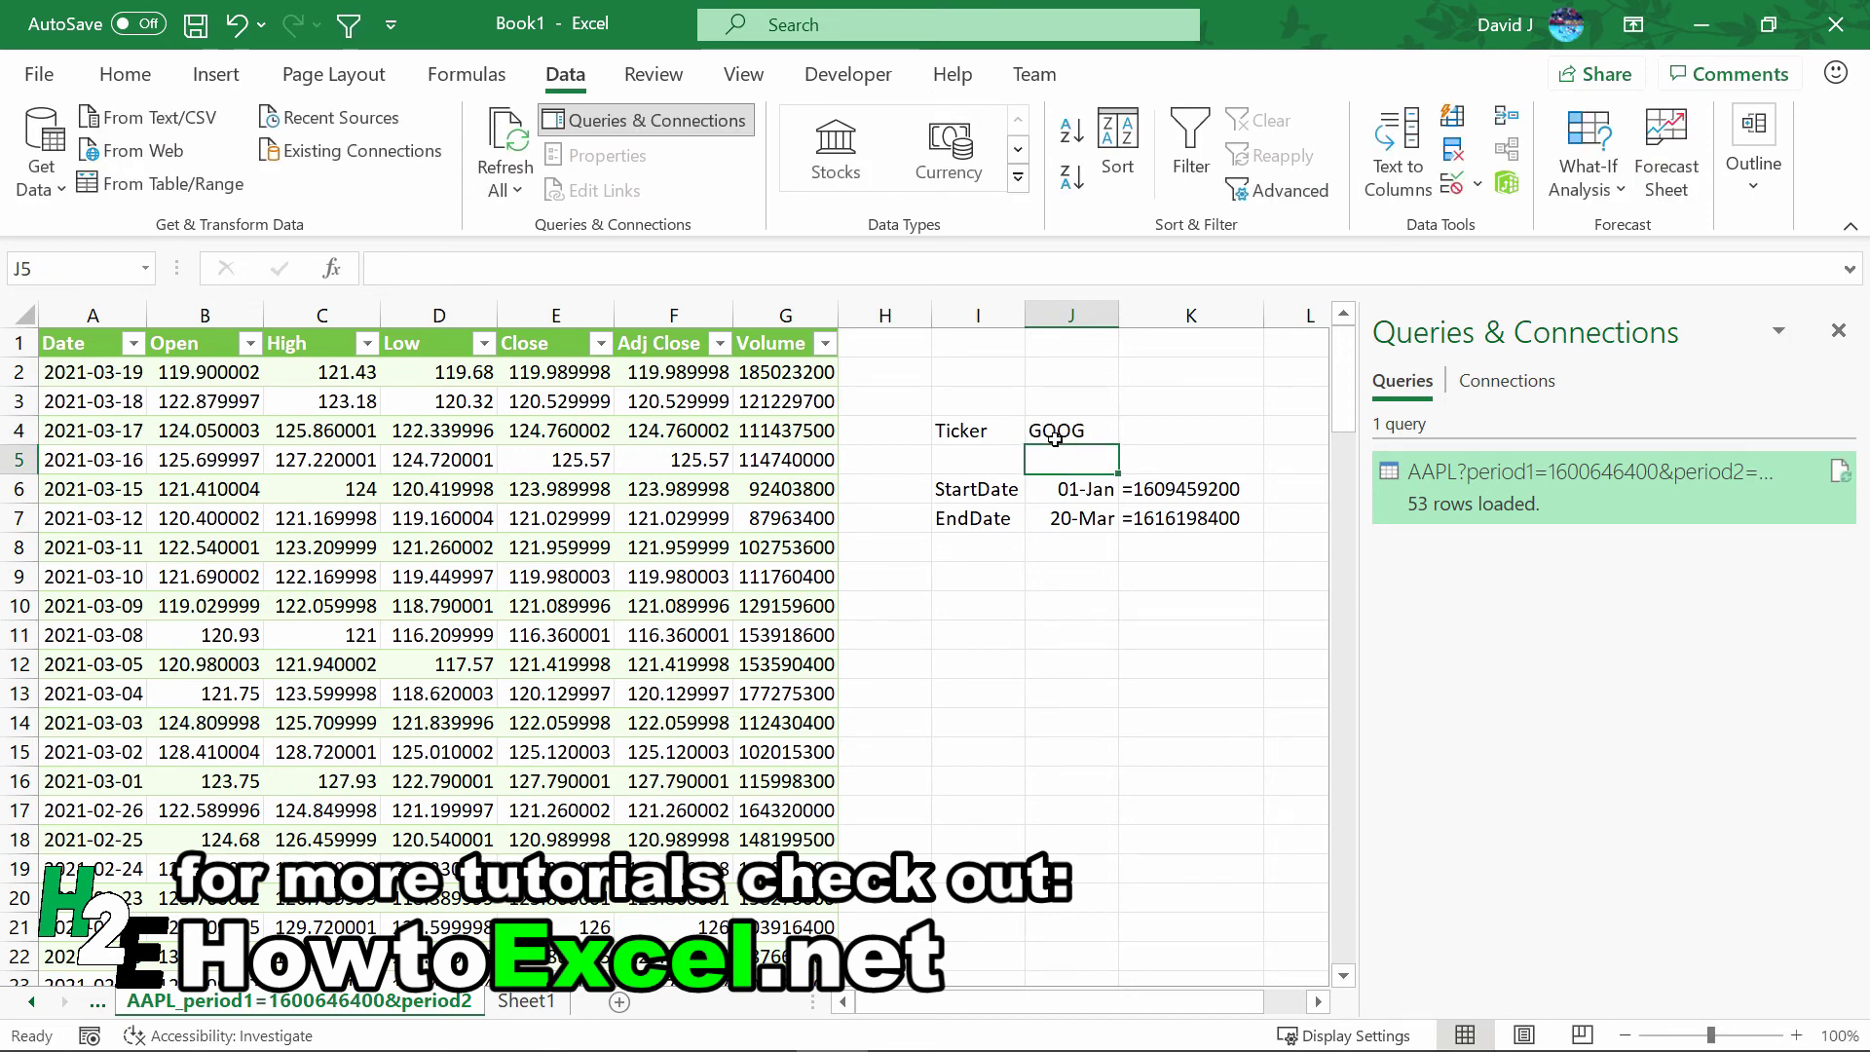
click(495, 146)
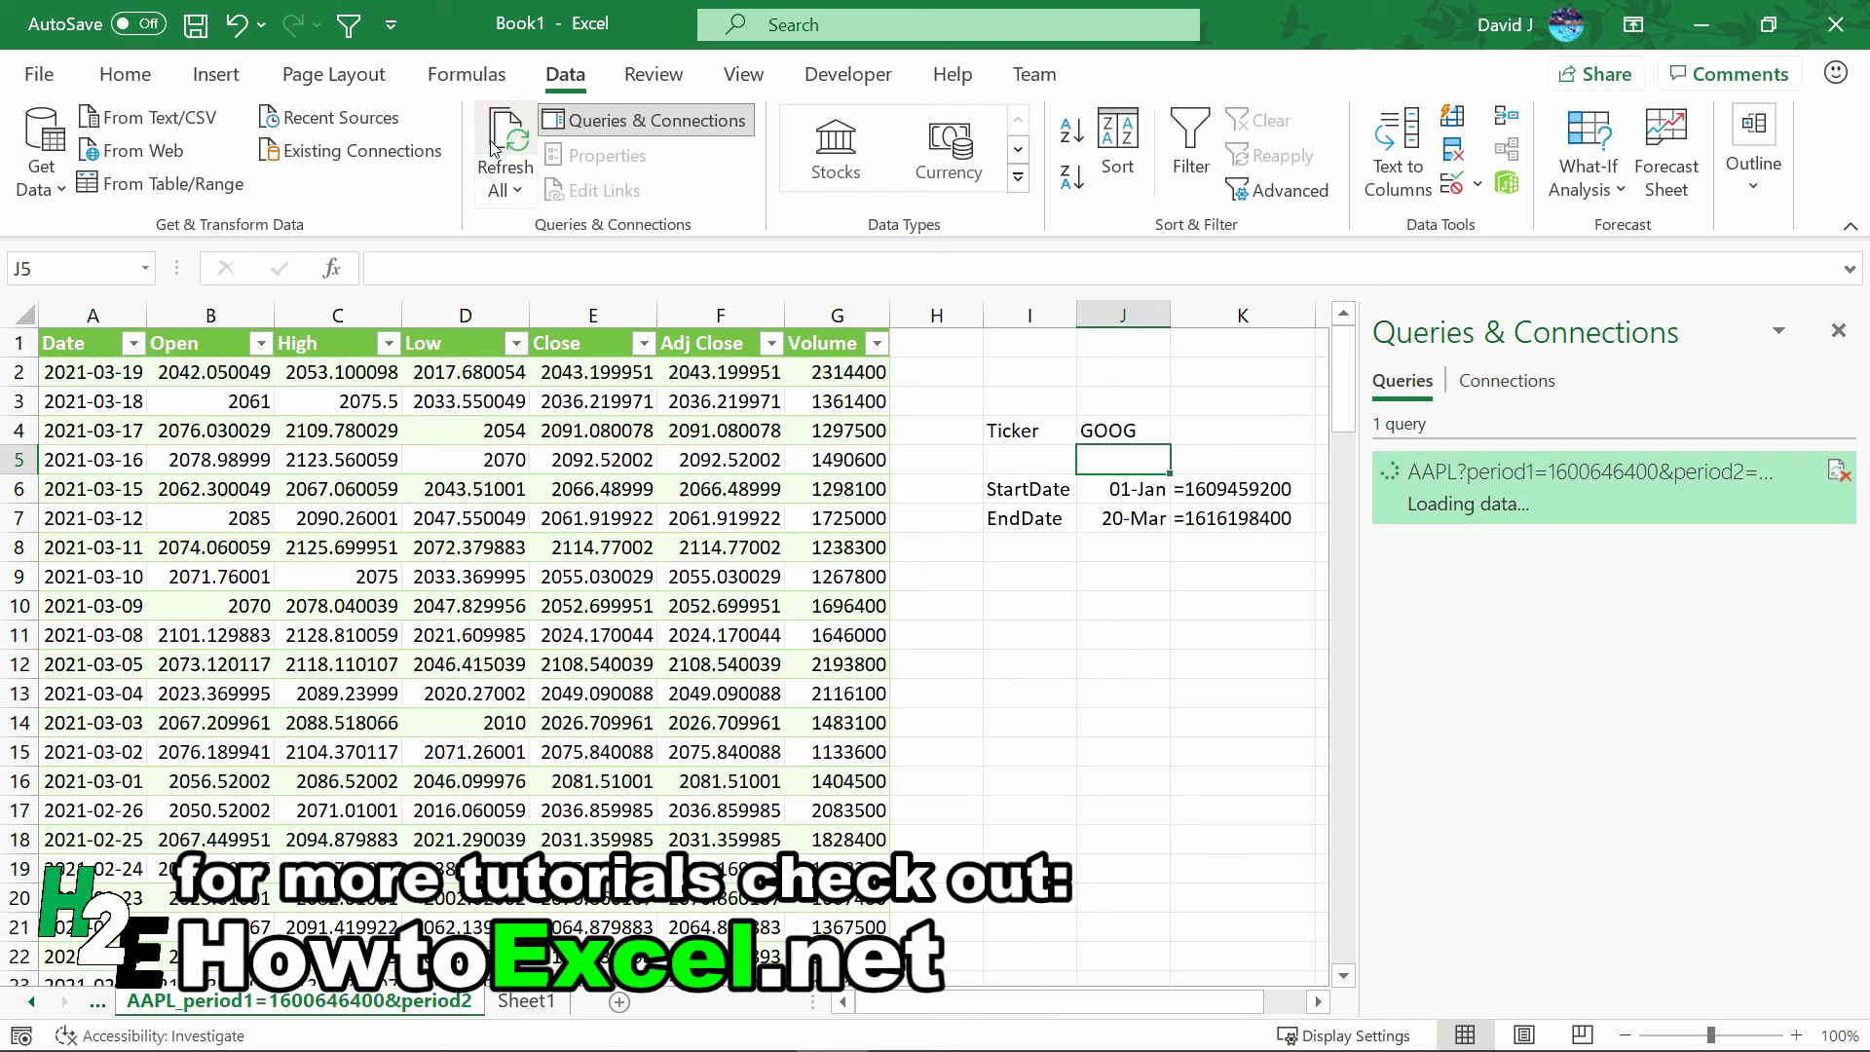